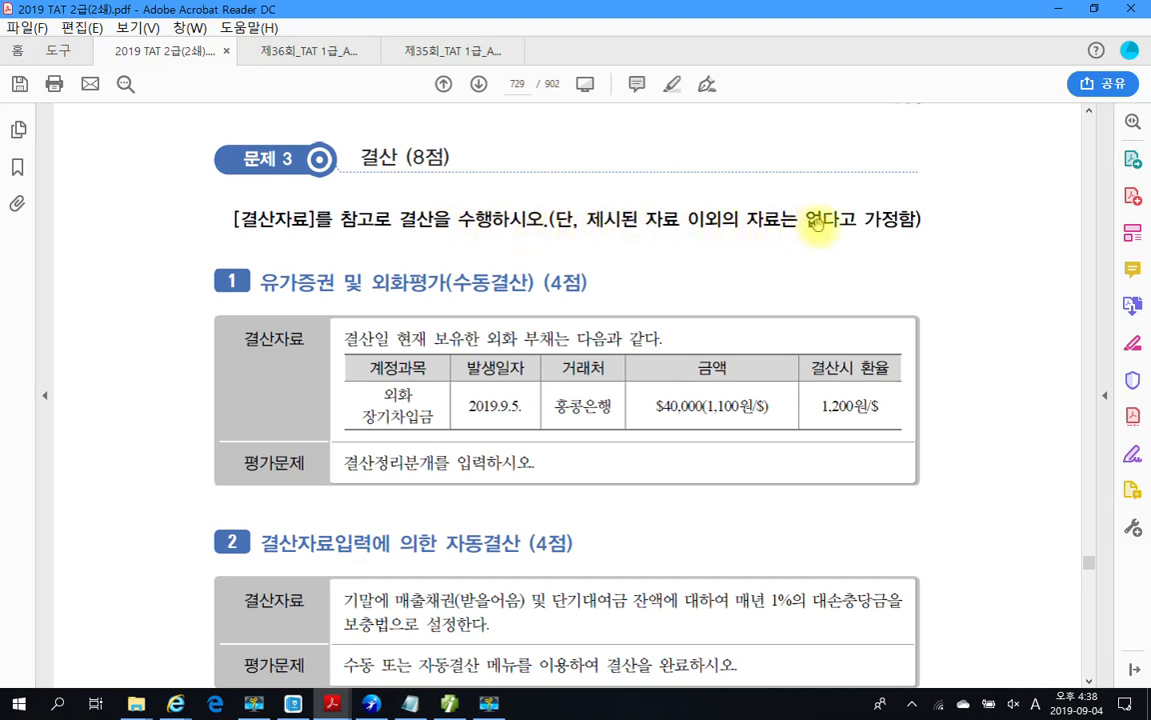
Step: Highlight the word 부채 in yellow in the 문제 3 결산 problem
drag(262, 284, 453, 284)
click(529, 290)
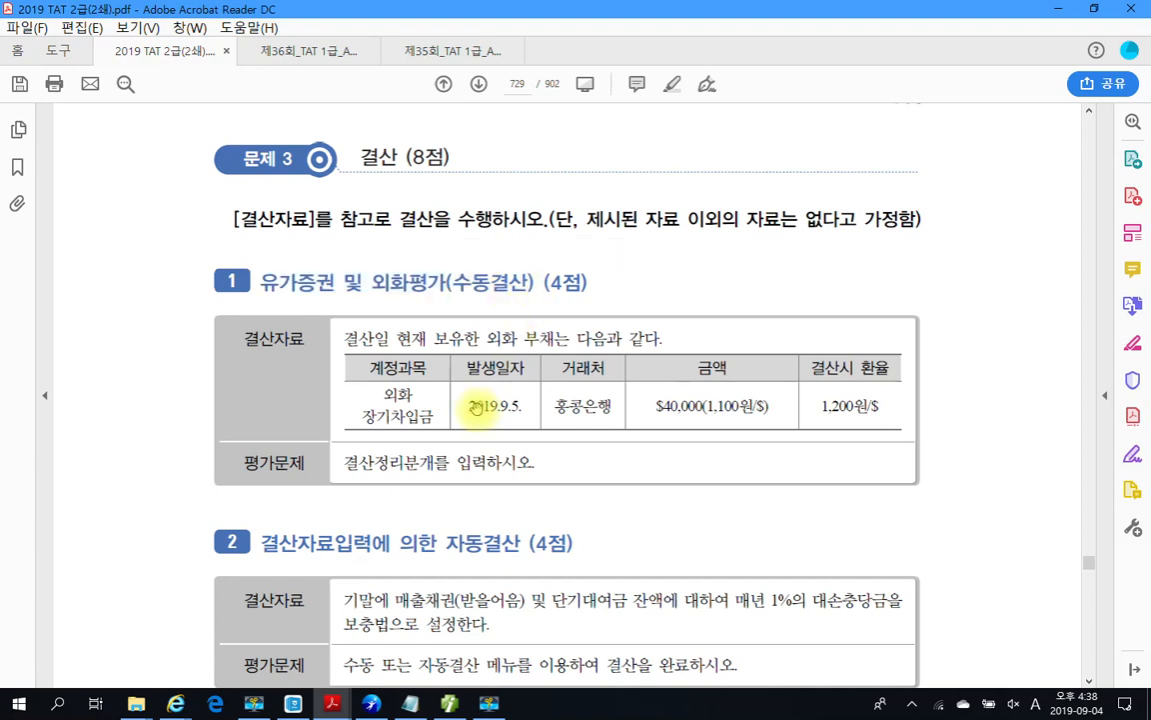
scroll(437, 368, down, 1)
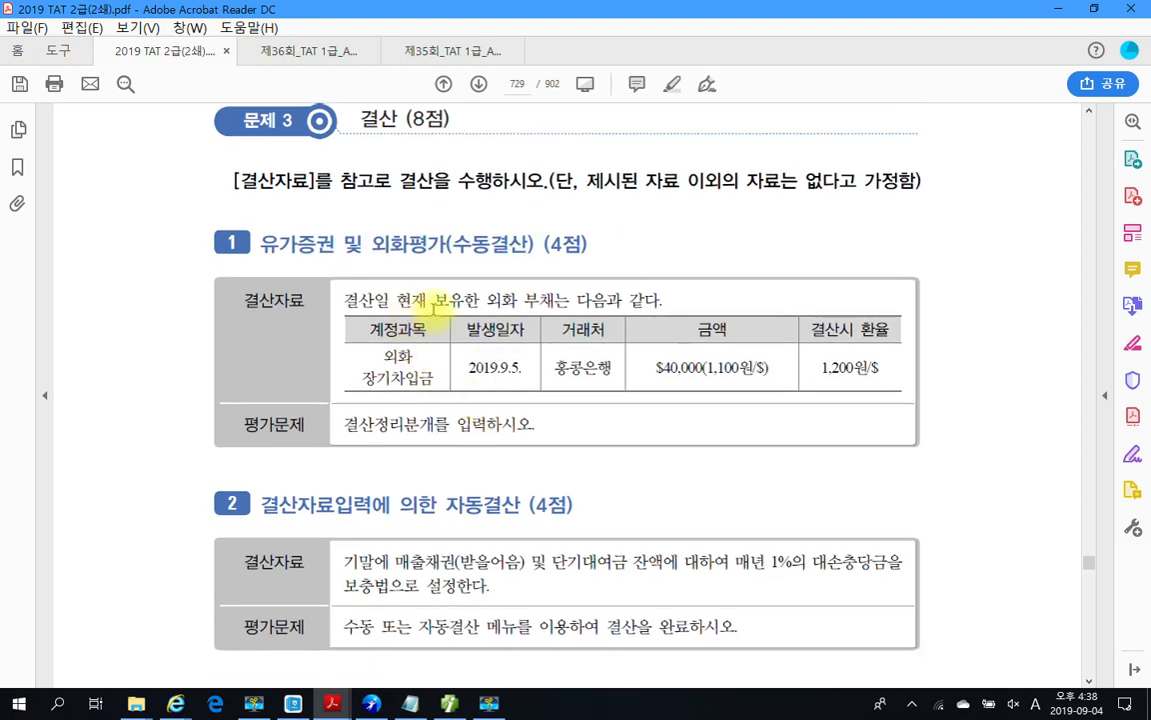
drag(529, 300, 643, 301)
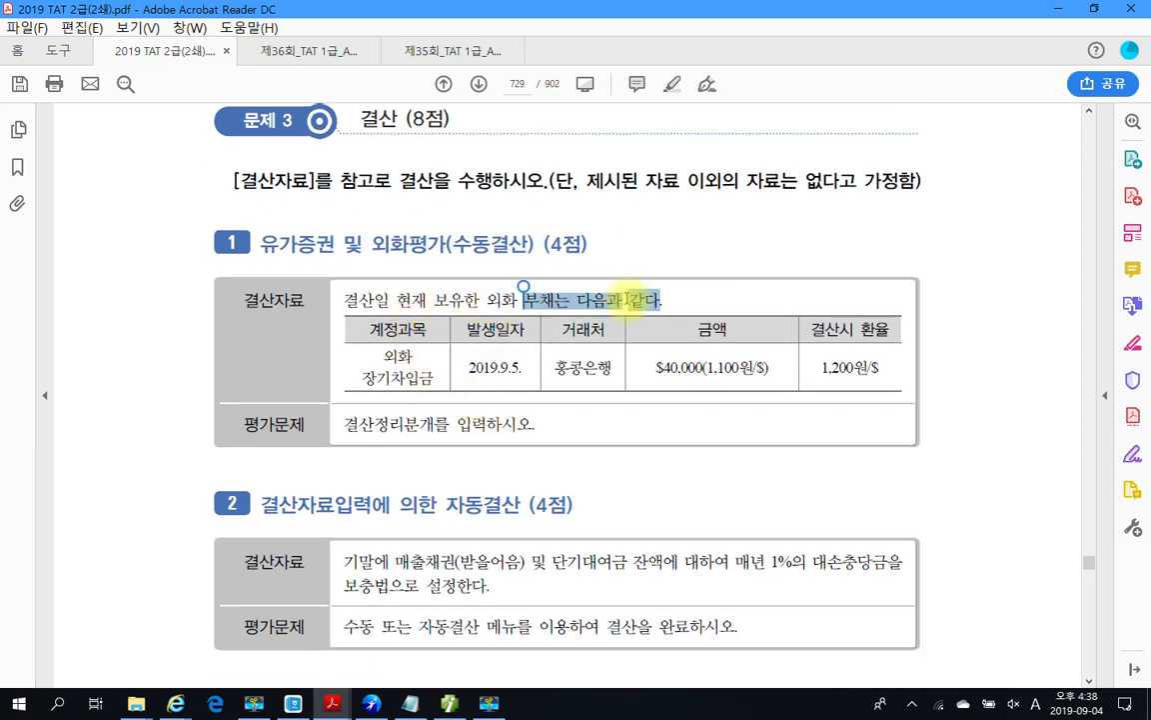
right_click(636, 301)
click(580, 312)
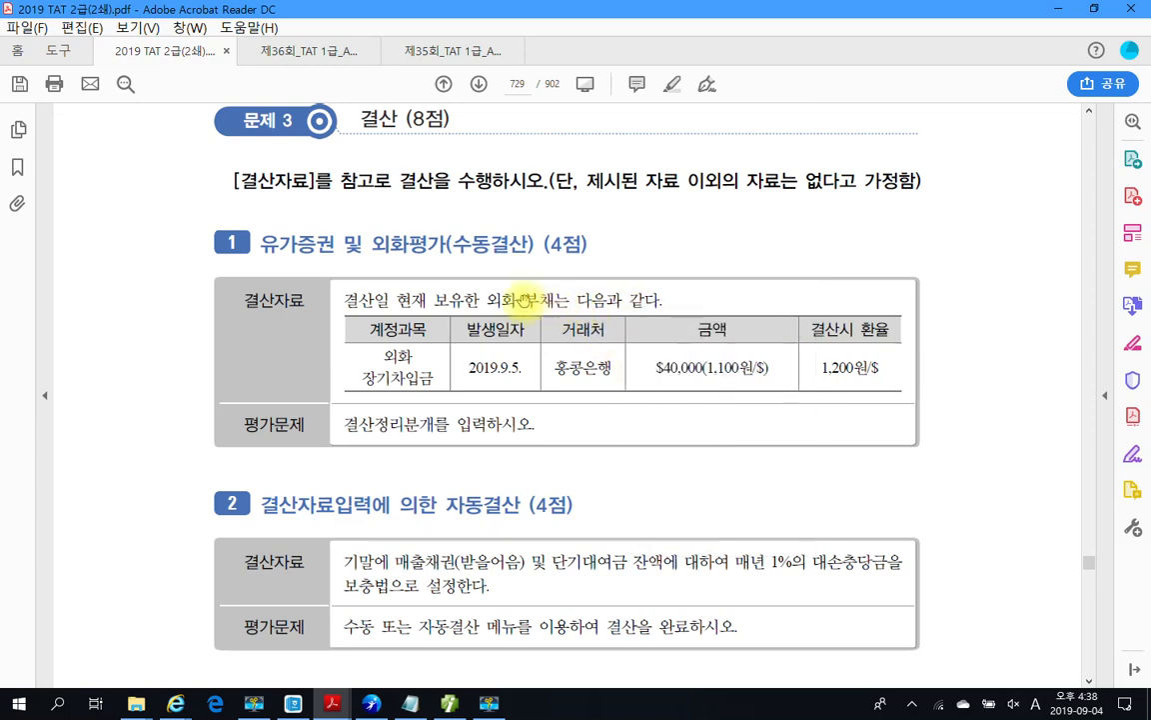
drag(523, 299, 546, 300)
right_click(546, 301)
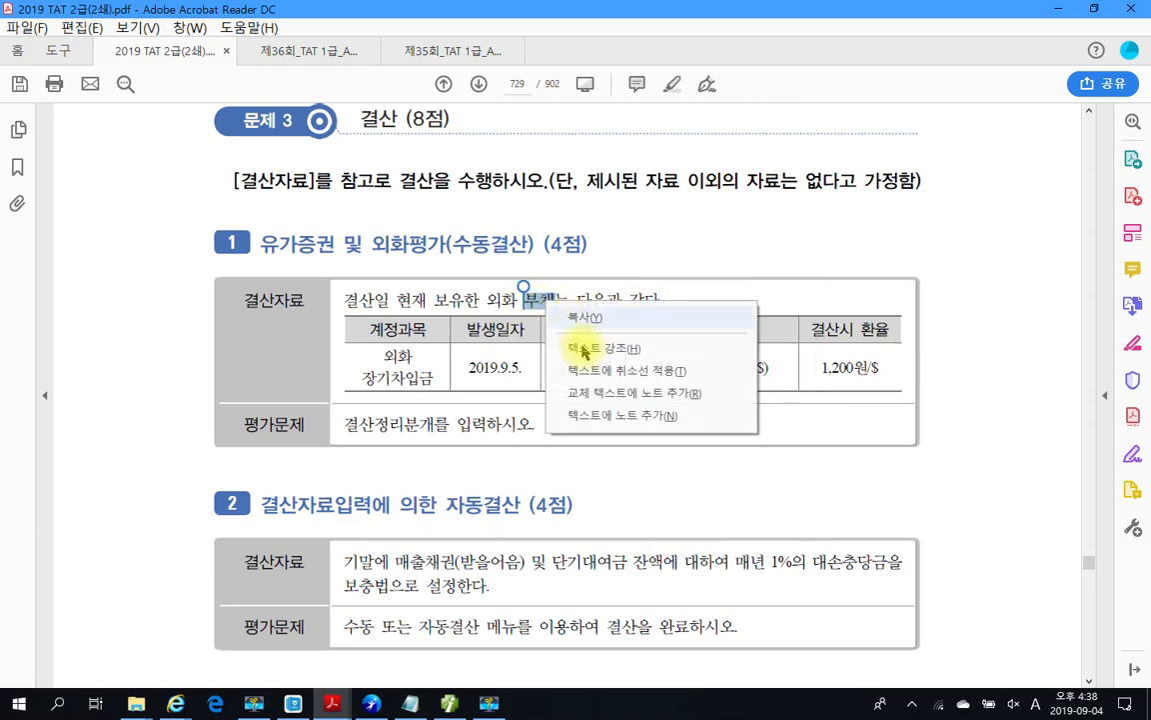
click(586, 349)
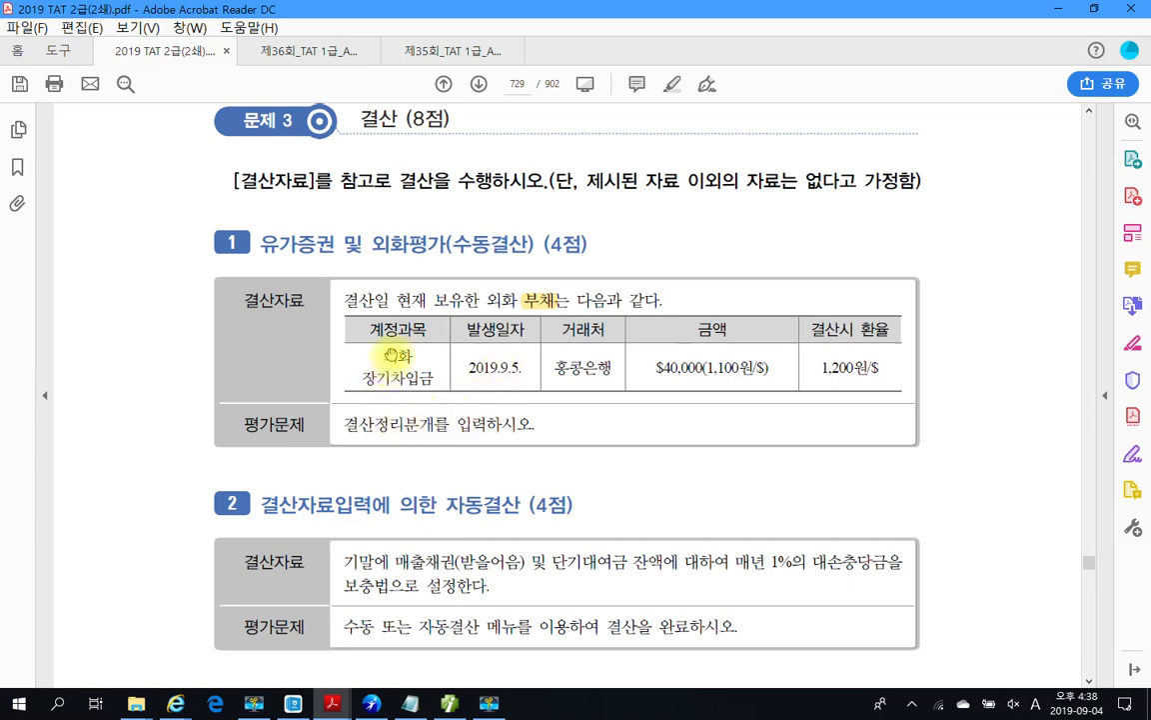
Step: Review the 외화 장기차입금 account, its dollar amount and the 1,200원 closing rate, then switch to 더존 iPlus
drag(385, 355, 413, 378)
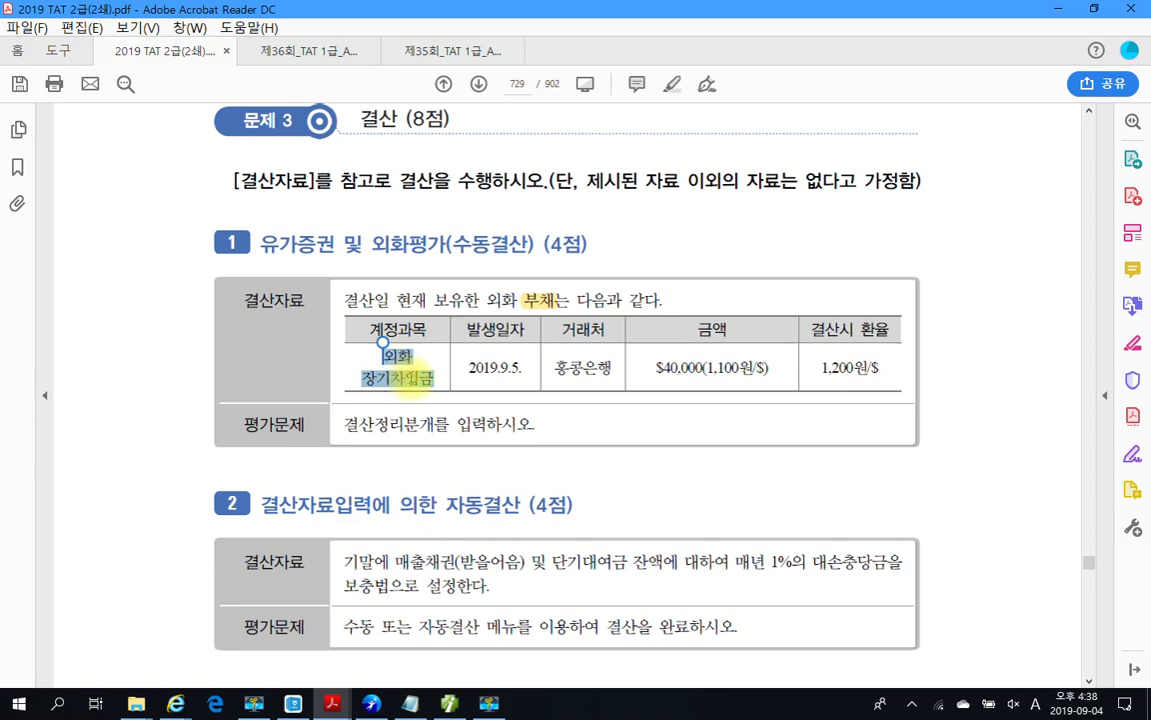
click(472, 376)
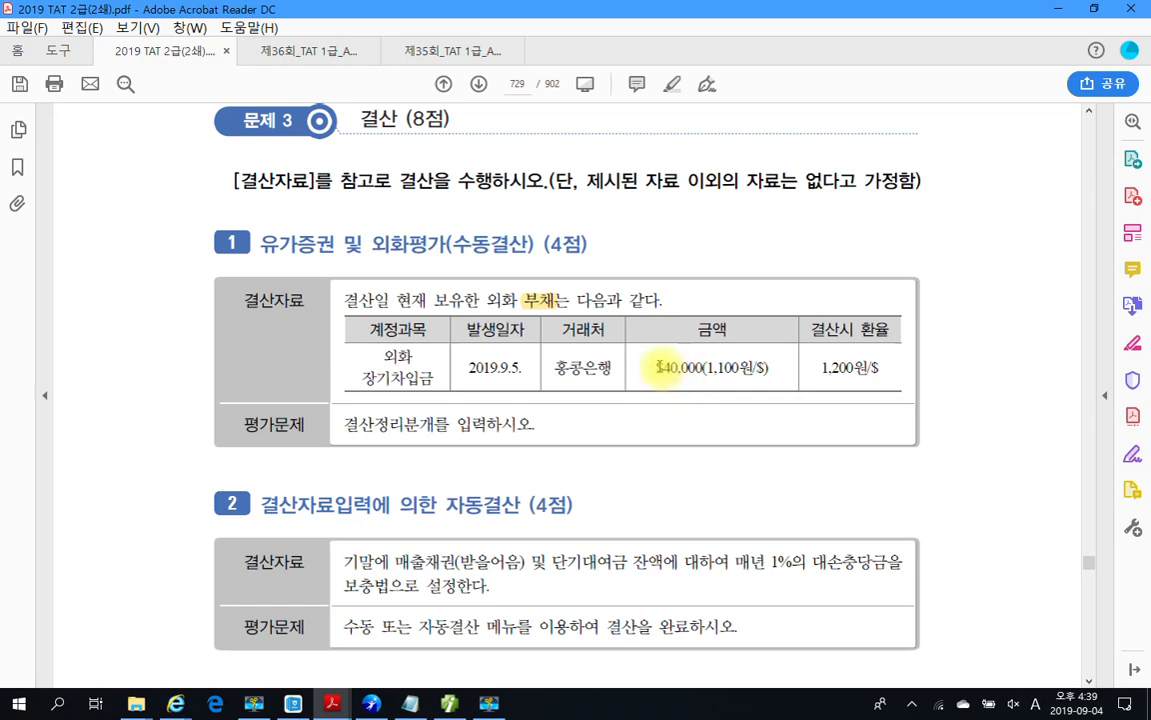
drag(660, 369, 692, 370)
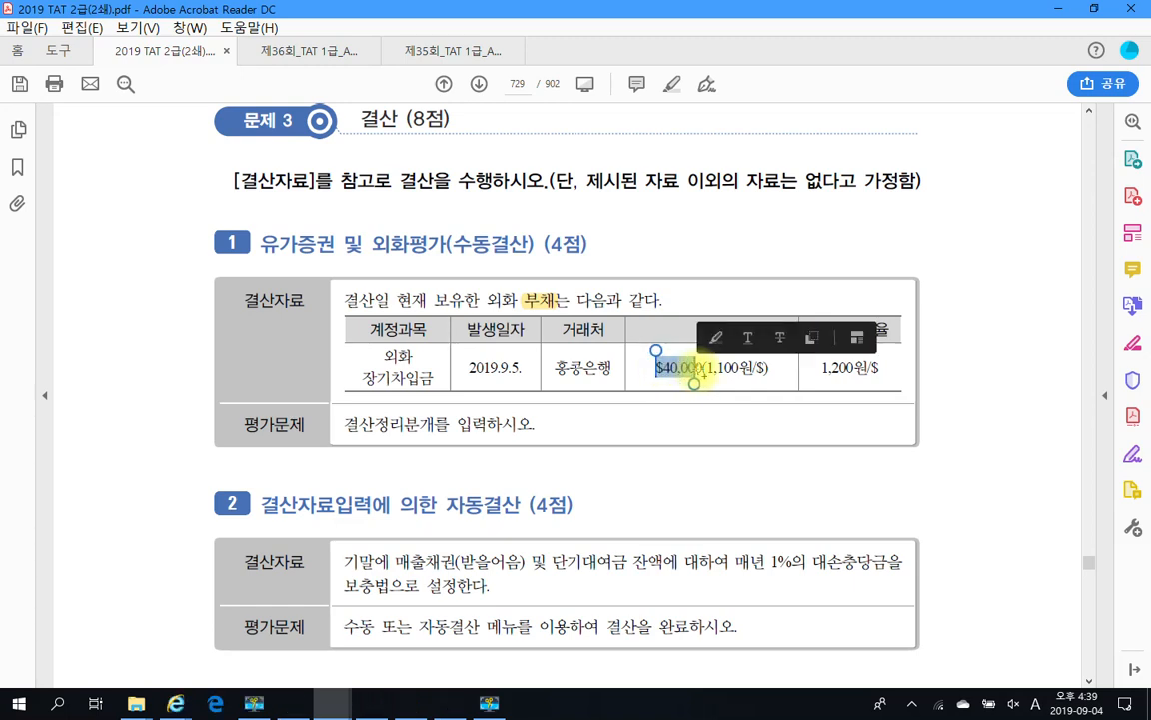
click(726, 374)
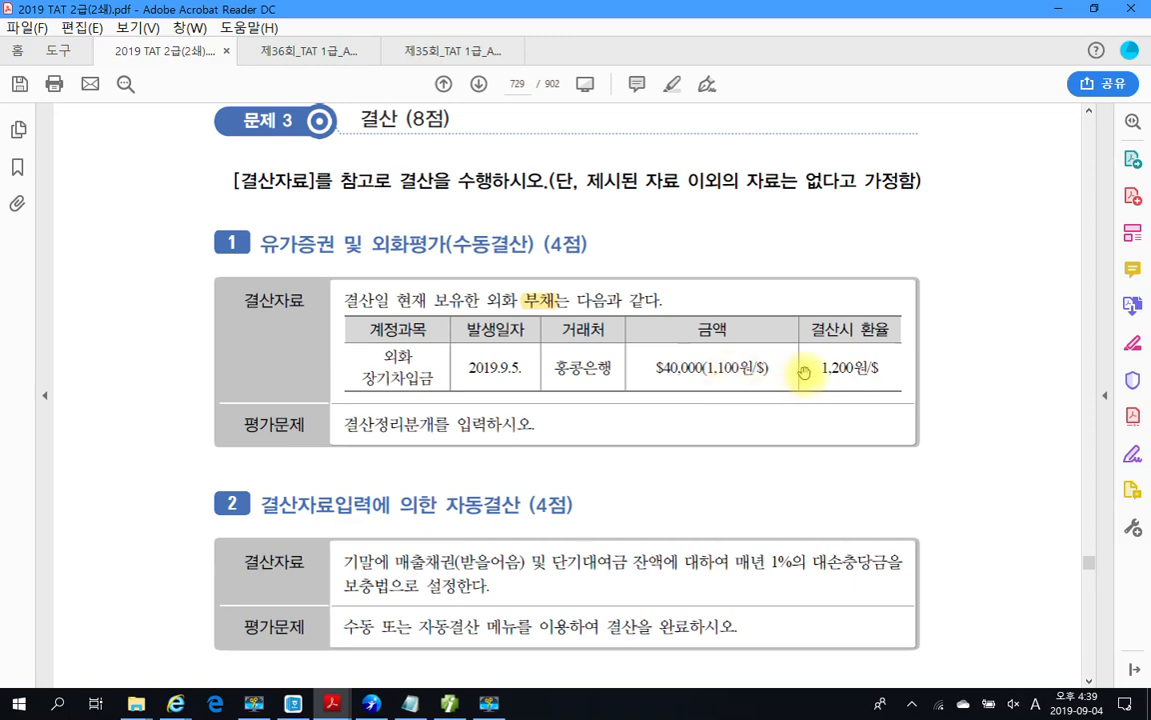
drag(822, 370, 868, 372)
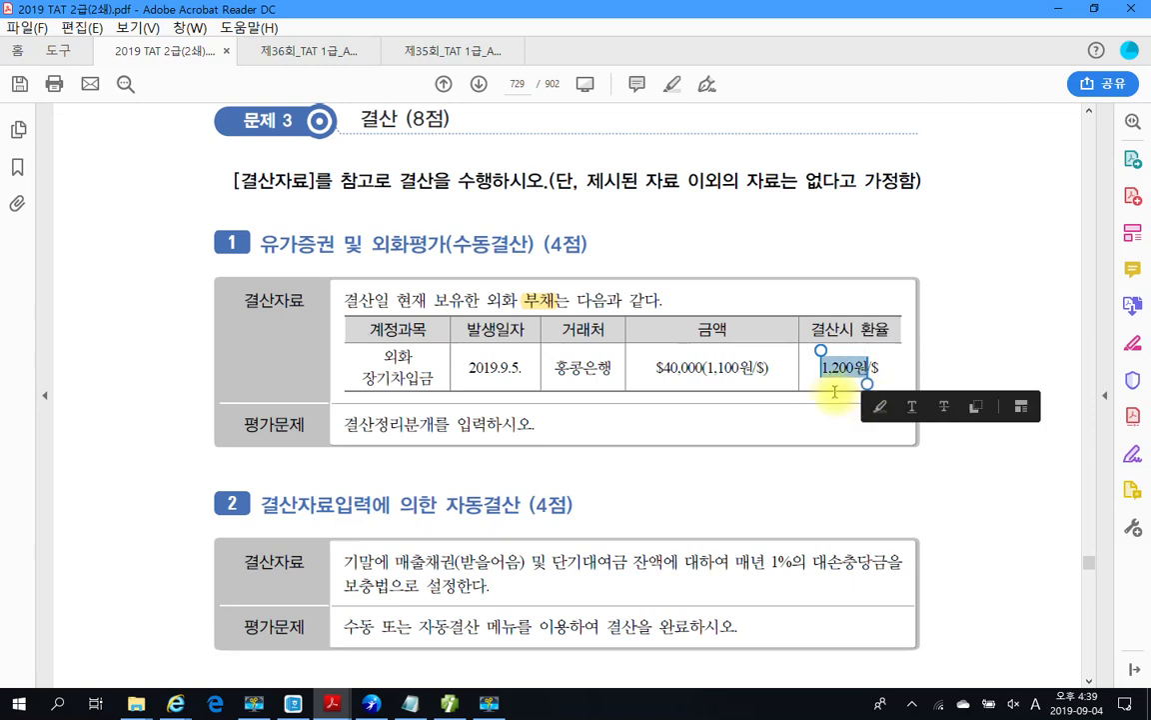
click(833, 392)
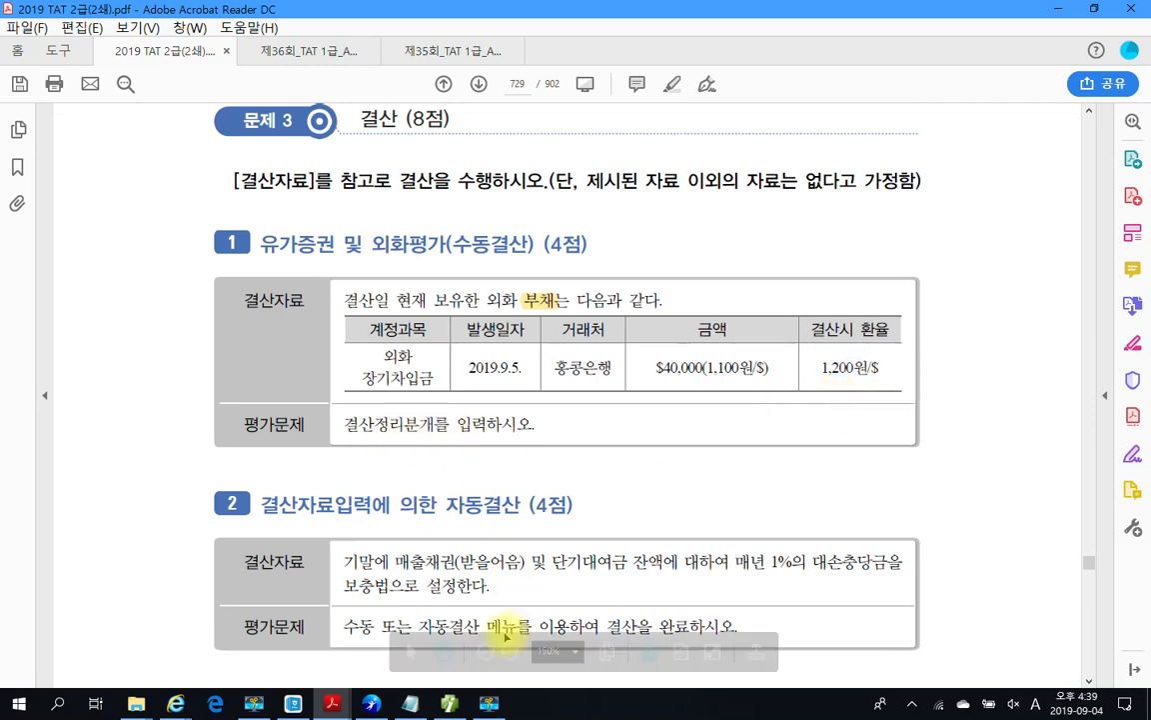
mouse_move(447, 706)
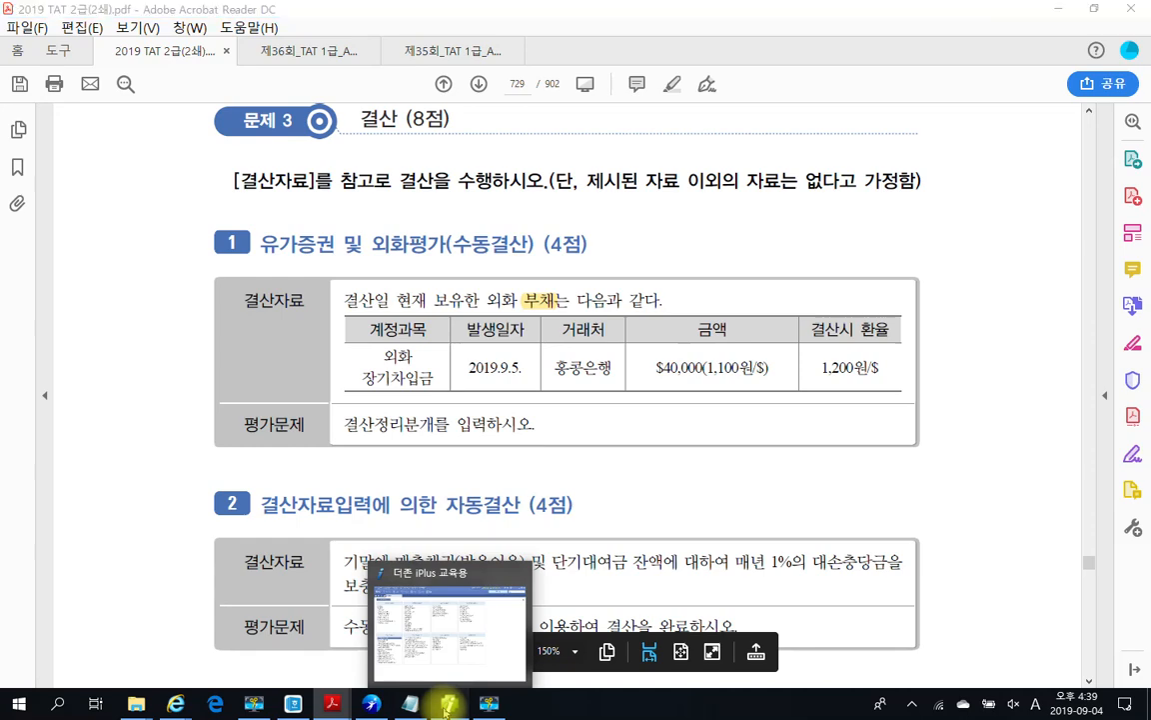
click(417, 630)
Step: Open 일반전표입력 and start an entry dated month 12, day 31
click(320, 146)
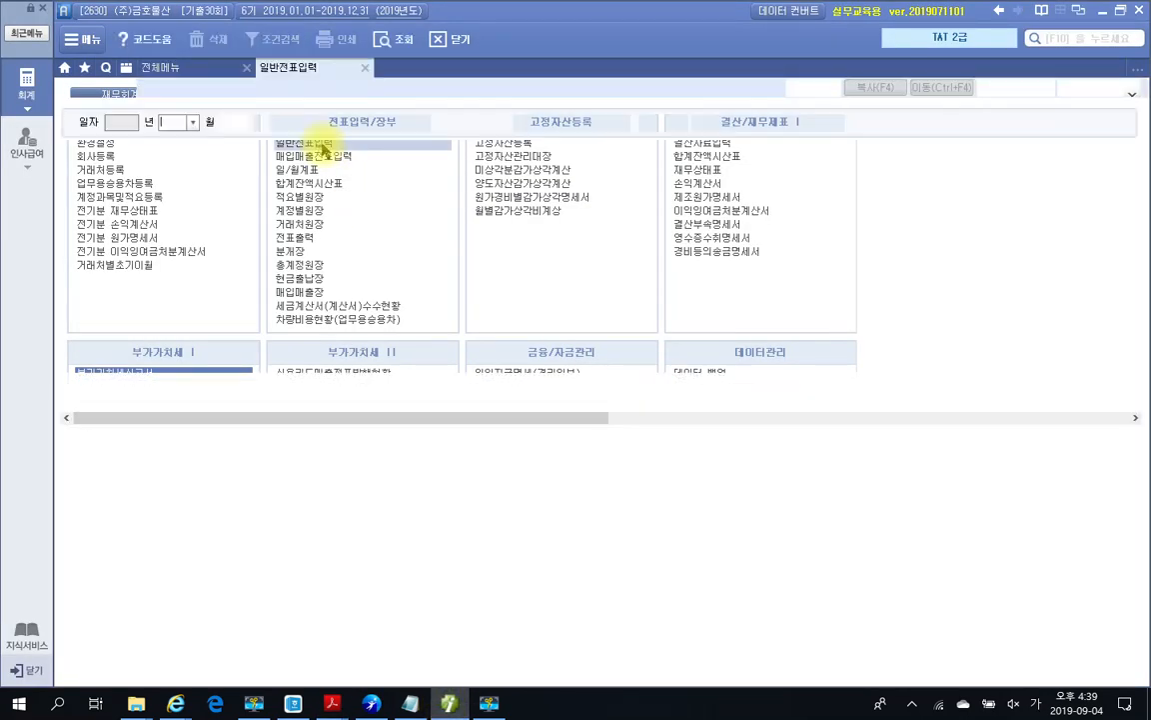
text(12)
key(Return)
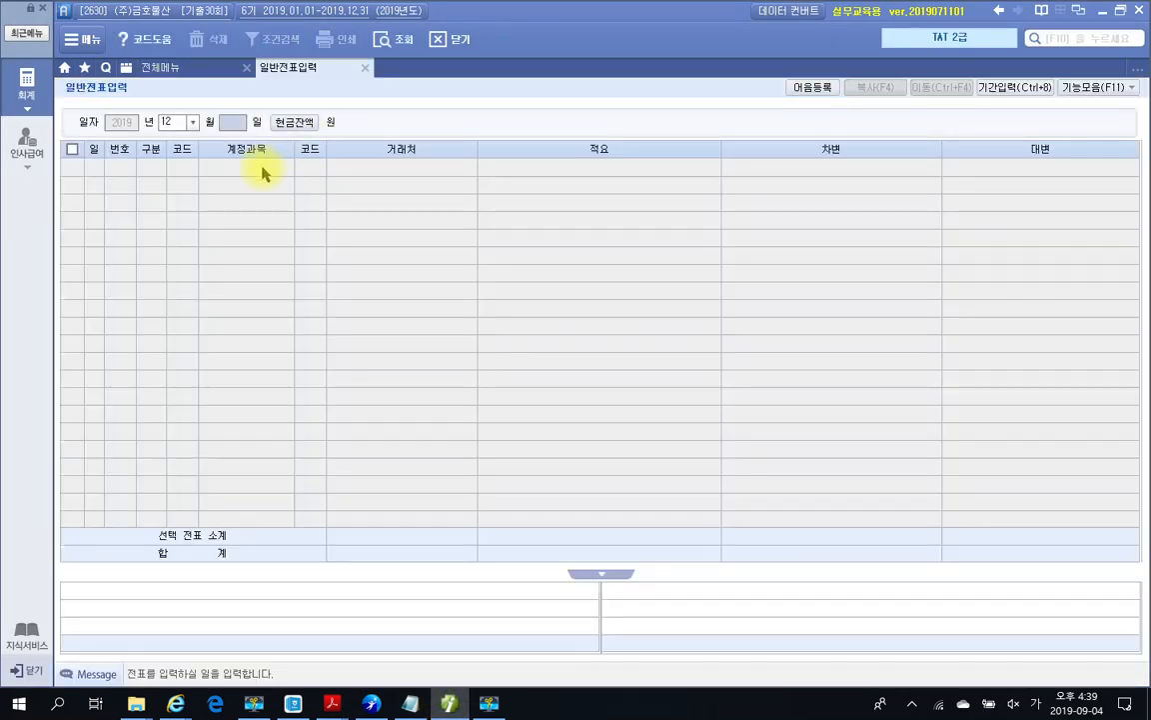
text(31)
key(Return)
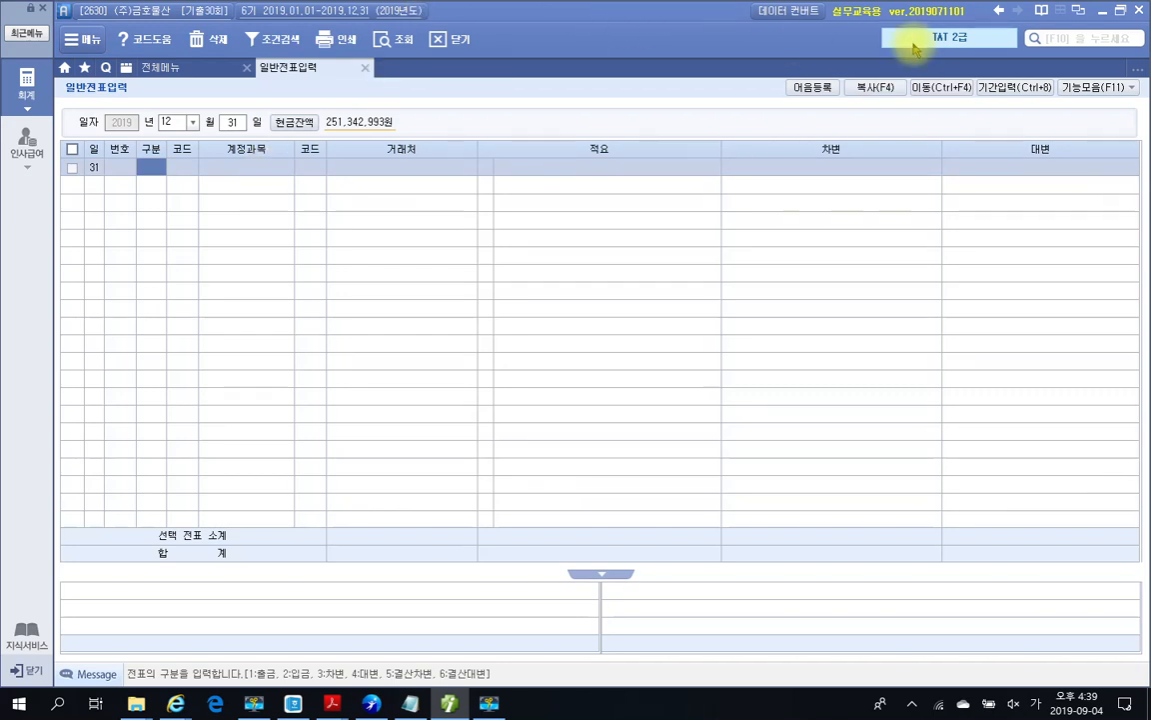
Step: Annotate the PDF with the calculation $40,000 × (1,200−1,100) = 4,000,000
click(1102, 12)
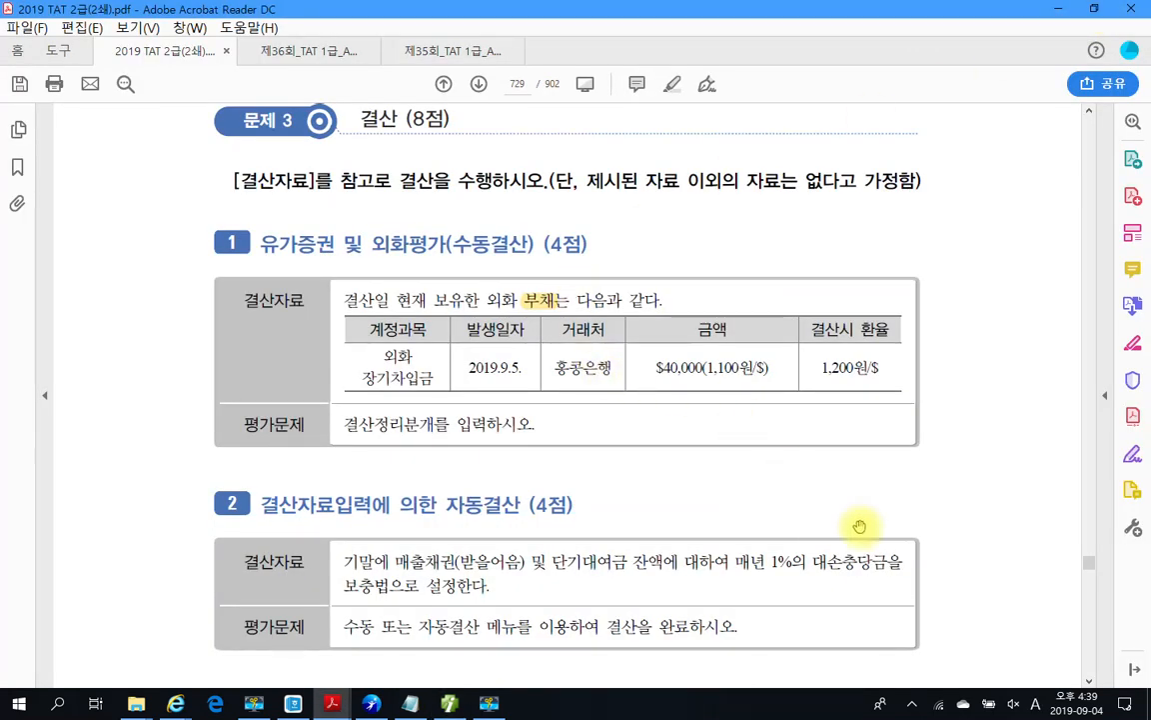
mouse_move(699, 395)
mouse_down()
mouse_move(657, 399)
mouse_move(706, 355)
mouse_move(698, 408)
mouse_up()
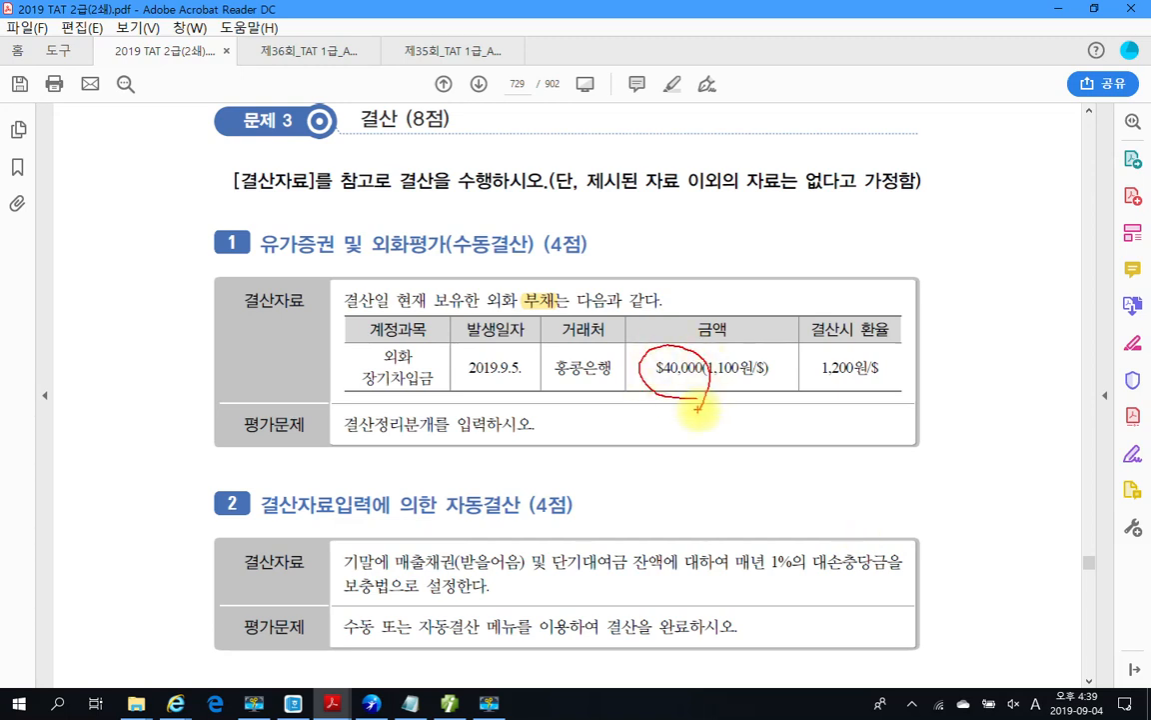
drag(711, 382, 748, 380)
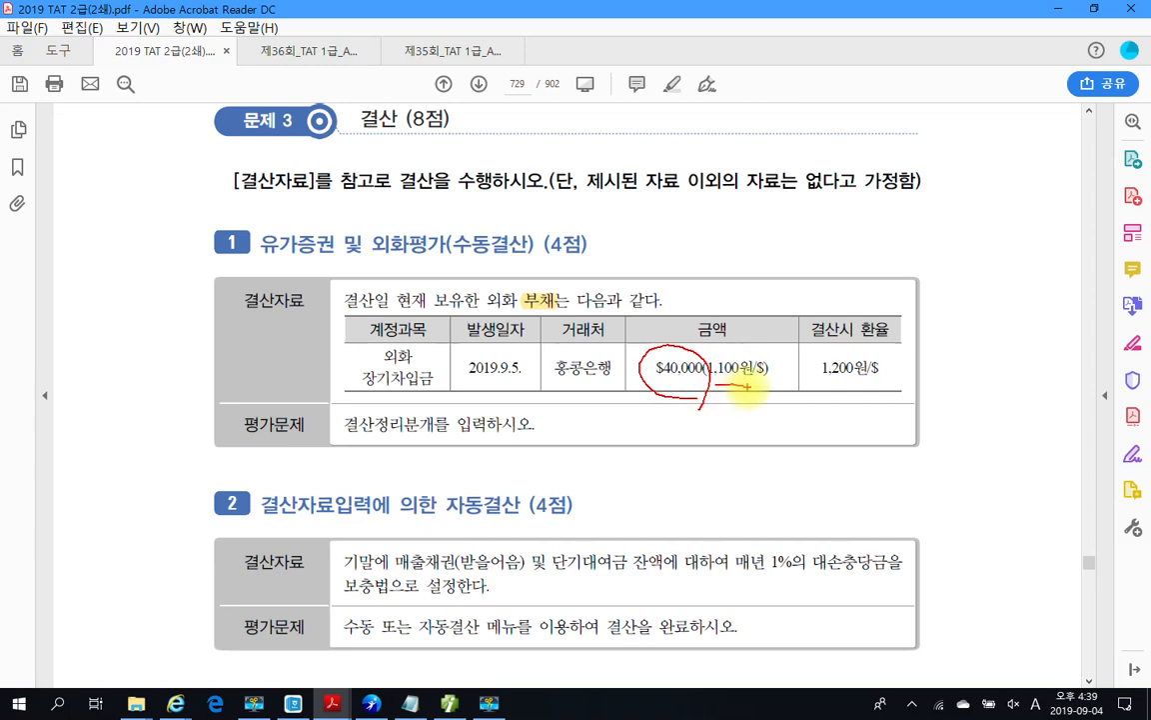
drag(824, 379, 856, 381)
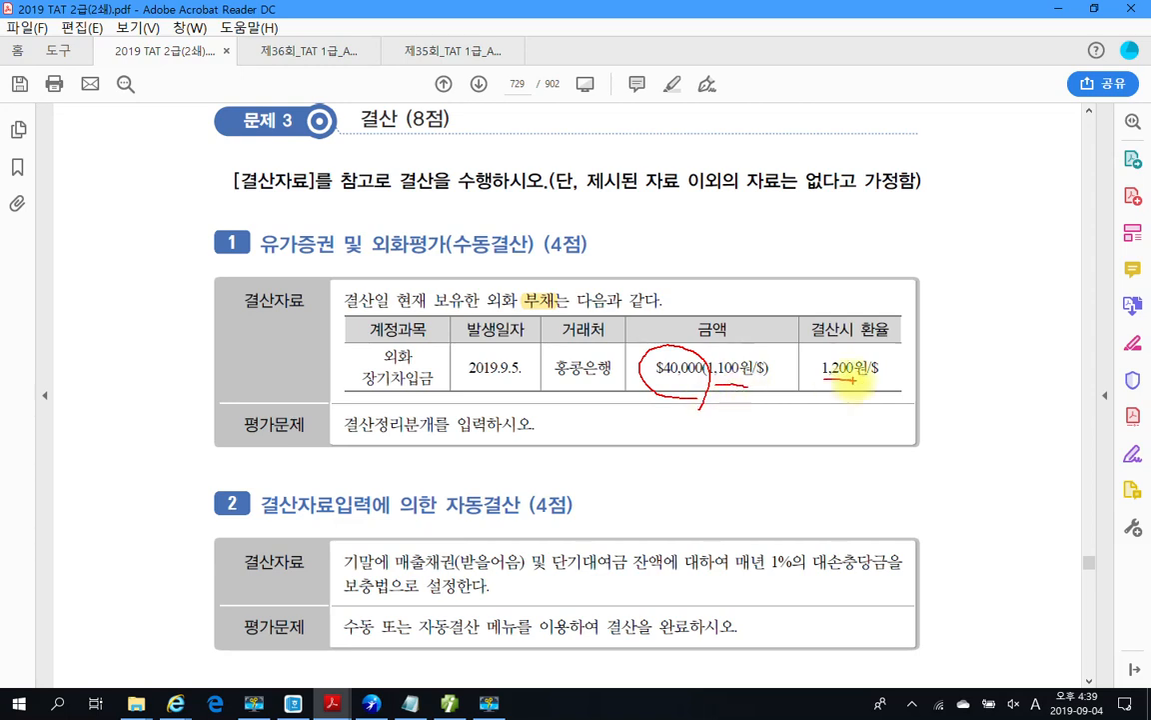
drag(715, 411, 737, 428)
drag(738, 411, 715, 428)
mouse_move(766, 409)
mouse_down()
mouse_move(766, 430)
mouse_move(791, 413)
mouse_up()
drag(816, 411, 882, 420)
drag(853, 434, 879, 441)
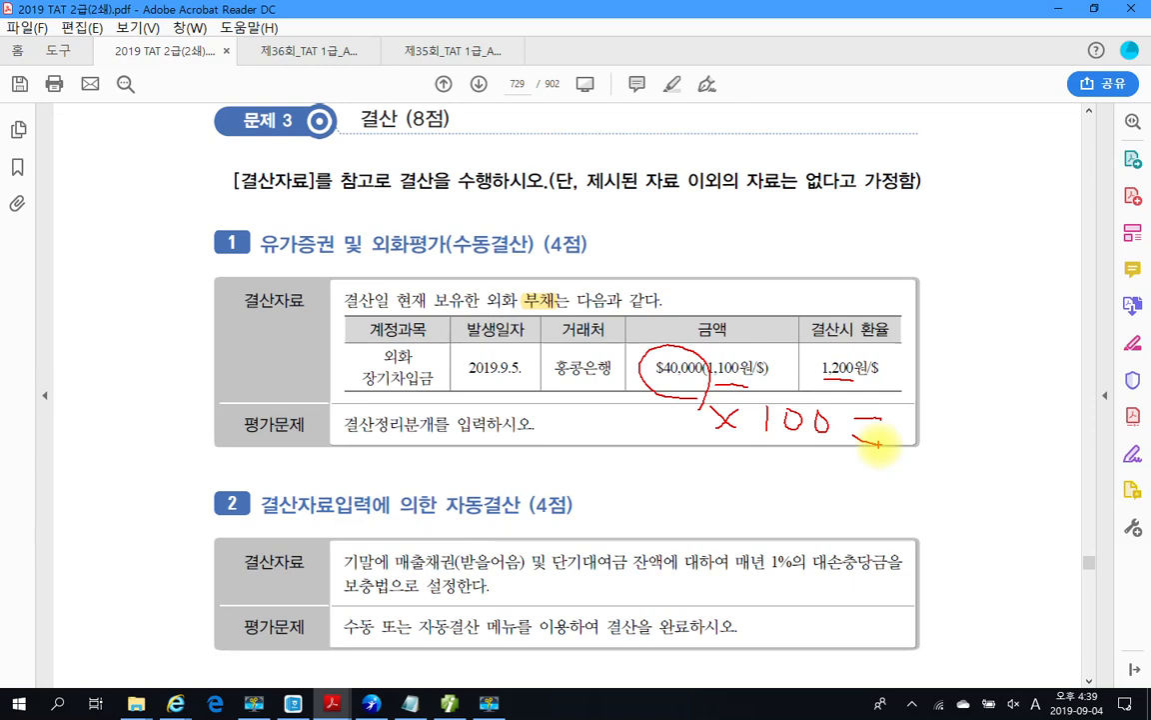
mouse_move(925, 386)
mouse_down()
mouse_move(945, 420)
mouse_move(929, 455)
mouse_up()
mouse_move(954, 404)
mouse_down()
mouse_move(965, 432)
mouse_move(1024, 405)
mouse_move(1034, 440)
mouse_move(1093, 412)
mouse_up()
Step: Mark 외화 장기차입금 as a credit (대), underline 4,000,000, then clear the pen marks
mouse_move(830, 386)
mouse_down()
mouse_move(848, 363)
mouse_move(850, 385)
mouse_up()
mouse_move(898, 334)
mouse_down()
mouse_move(900, 389)
mouse_move(904, 339)
mouse_up()
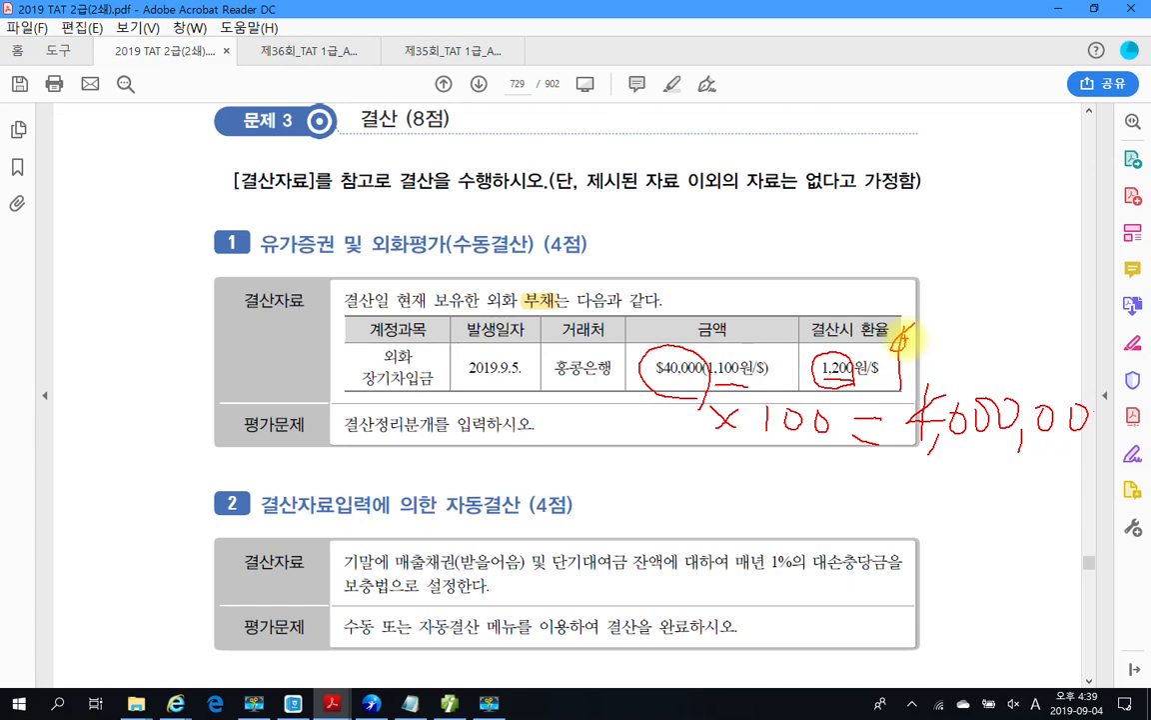
mouse_move(404, 400)
mouse_down()
mouse_move(349, 360)
mouse_move(428, 392)
mouse_up()
mouse_move(282, 366)
mouse_down()
mouse_move(309, 388)
mouse_move(325, 371)
mouse_up()
drag(328, 350, 329, 398)
mouse_move(322, 417)
mouse_down()
mouse_move(308, 416)
mouse_move(328, 406)
mouse_up()
drag(900, 452, 1082, 461)
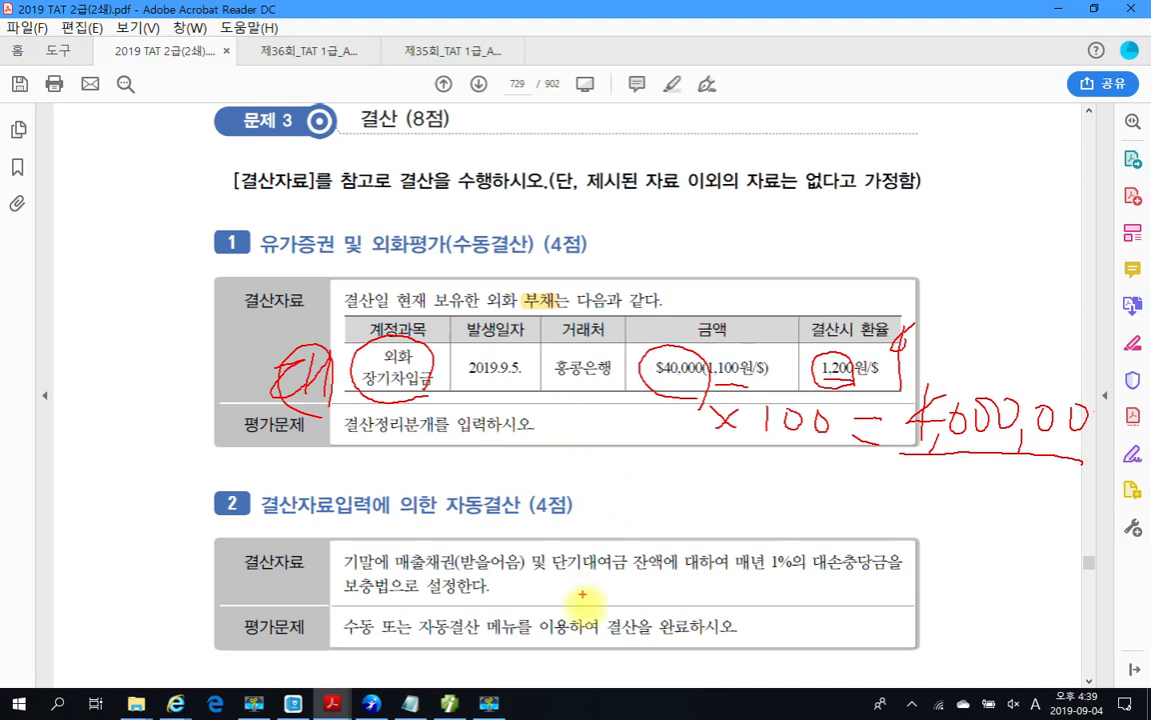
key(Escape)
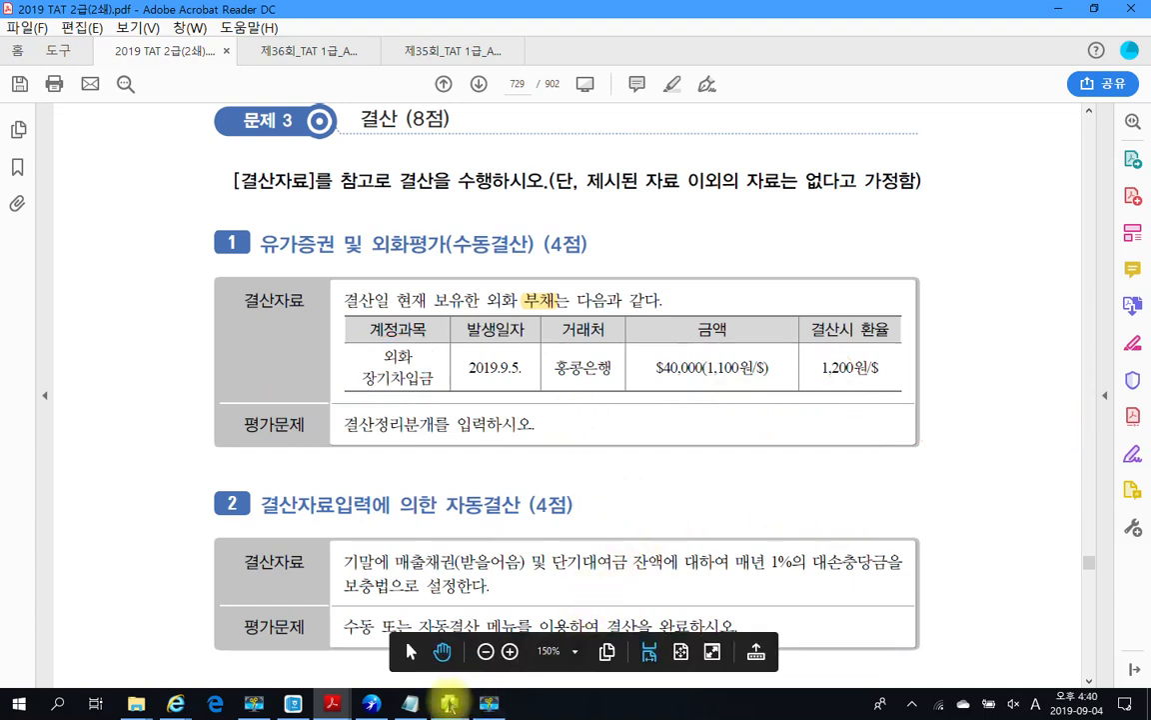
Step: Choose account 305 외화장기차입금 for the December 31 entry line
click(449, 702)
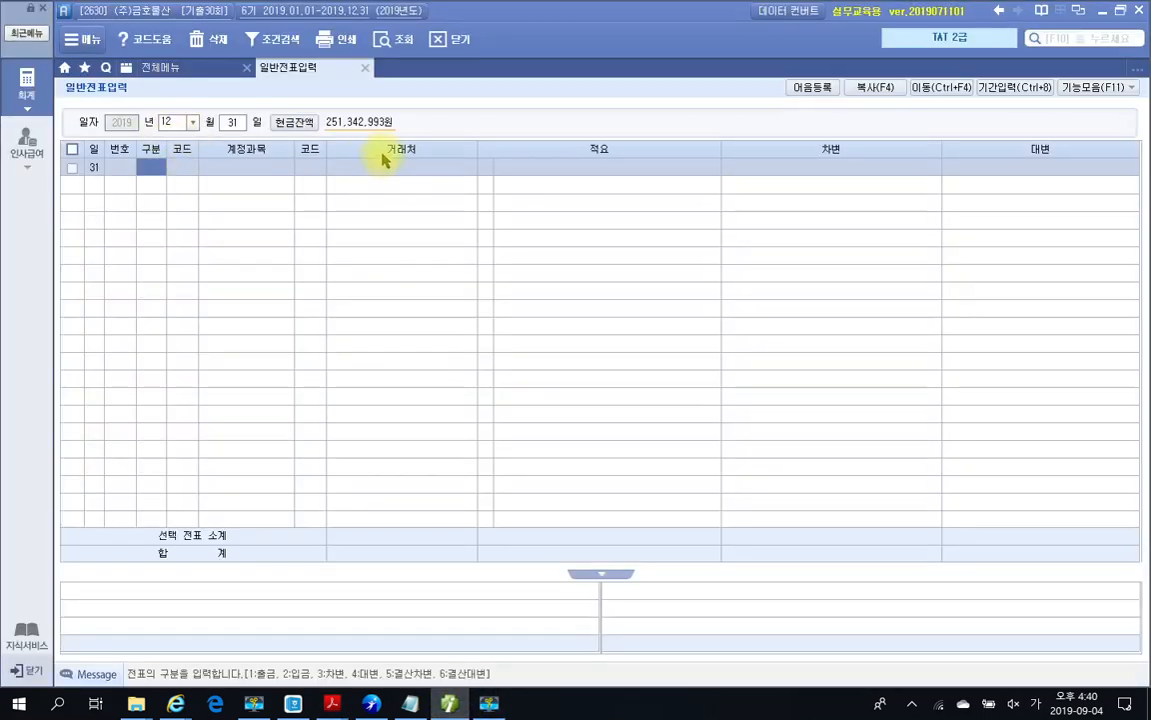
text(4)
text(오)
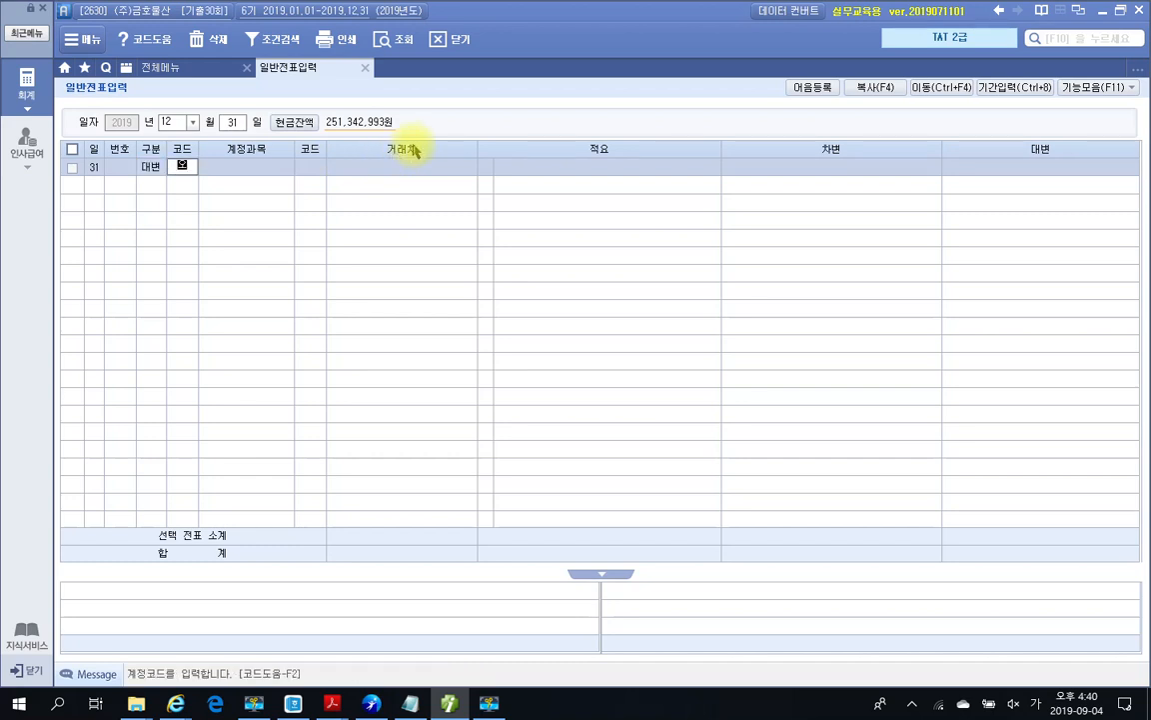
key(Escape)
text(ㅁ)
key(Escape)
text(외)
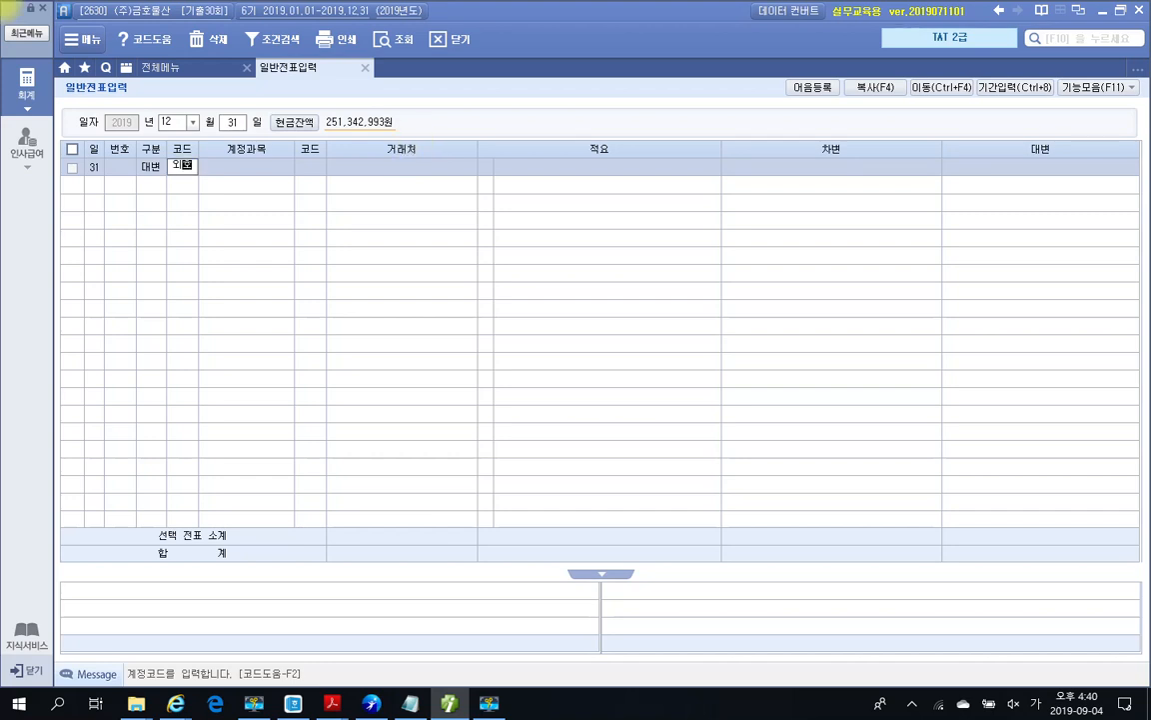
text(화)
key(Return)
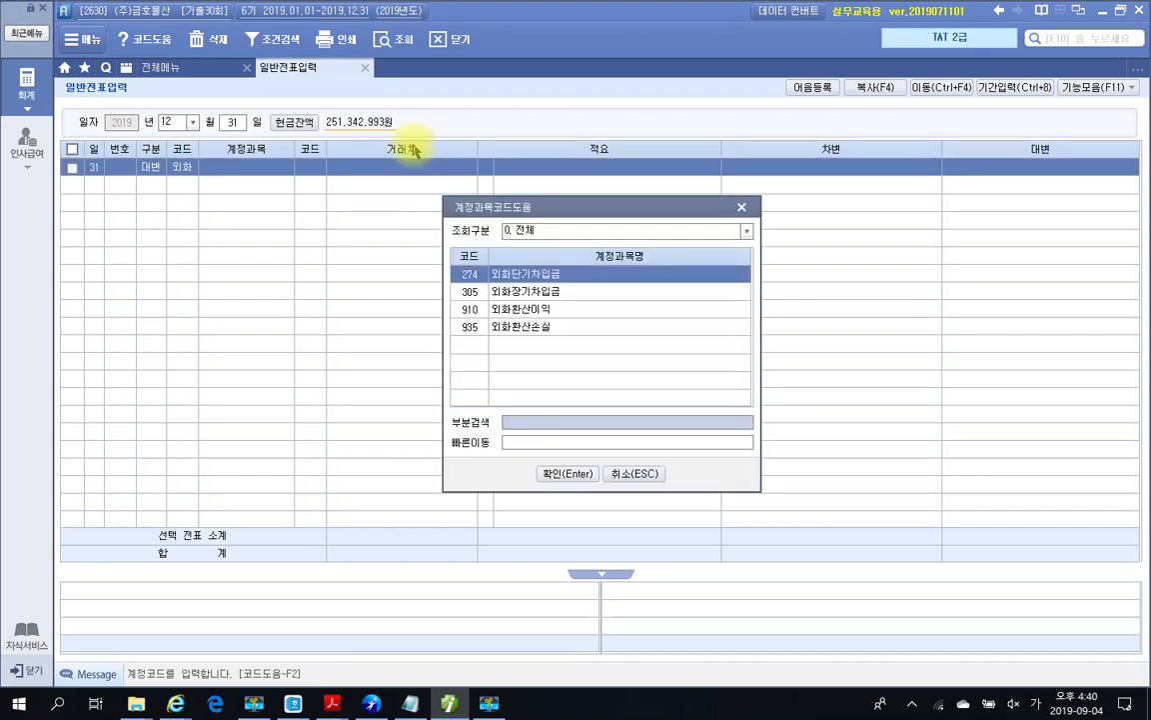
key(Down)
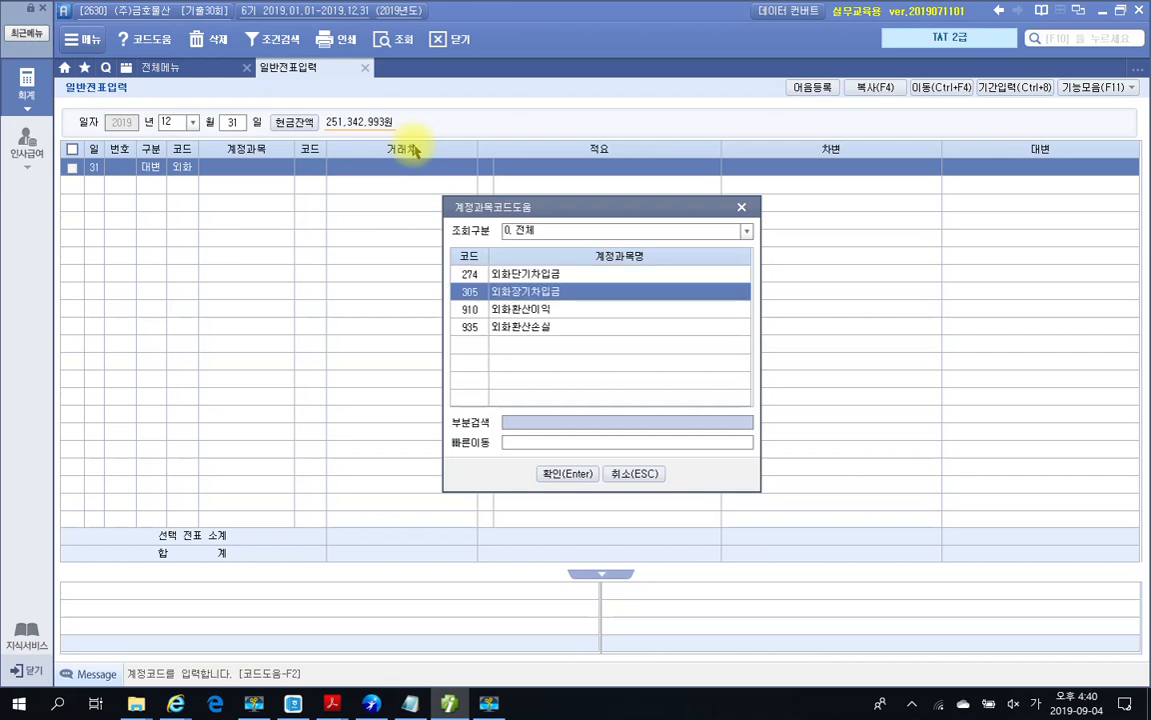
key(Return)
Step: Set 홍콩은행 as the partner, credit 4,000,000, and begin a debit row
text(호)
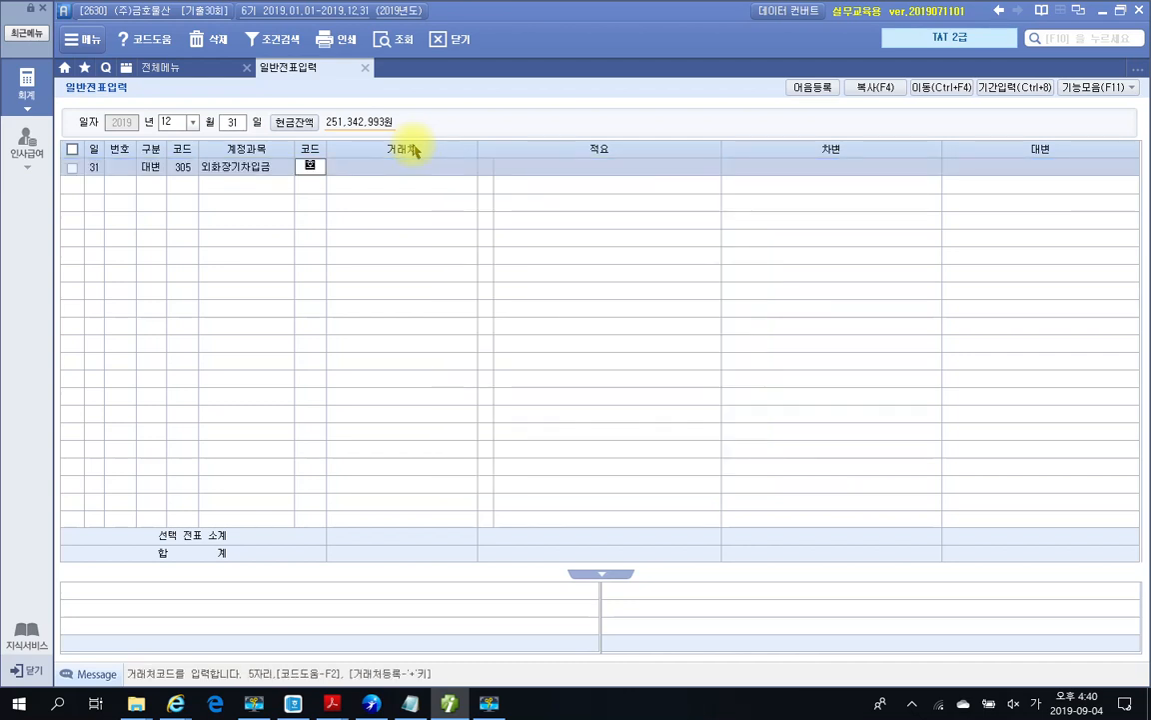
text(ㅇ림)
key(Return)
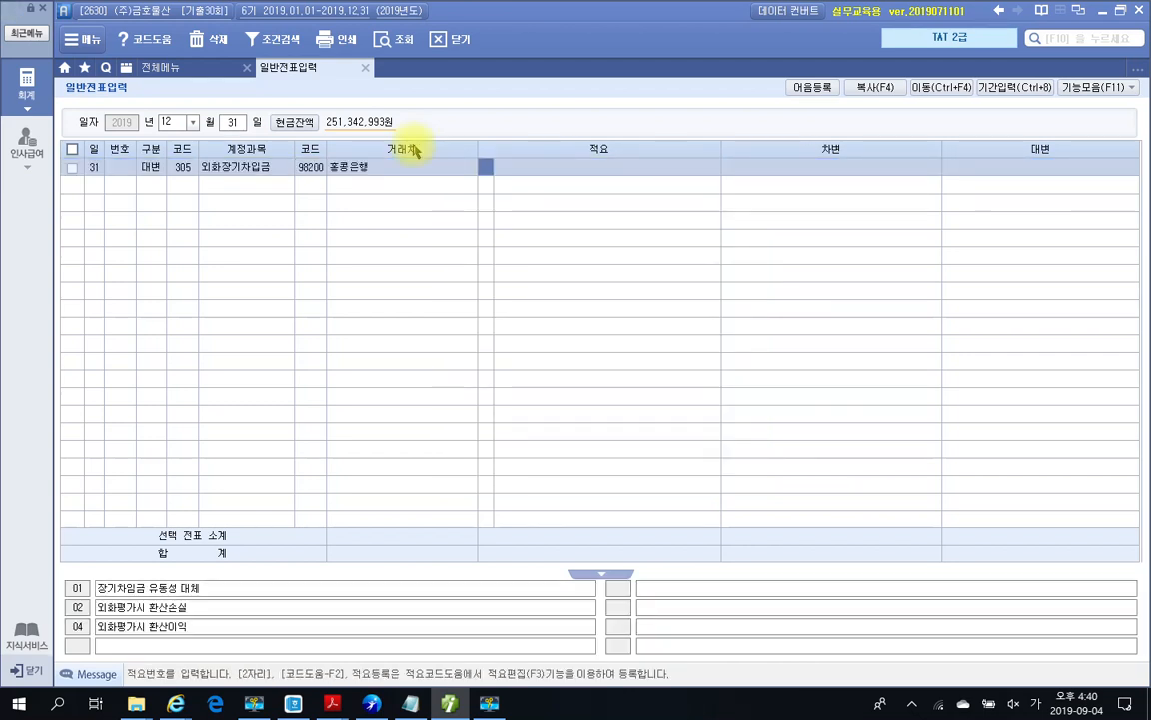
key(Return)
text(4000000)
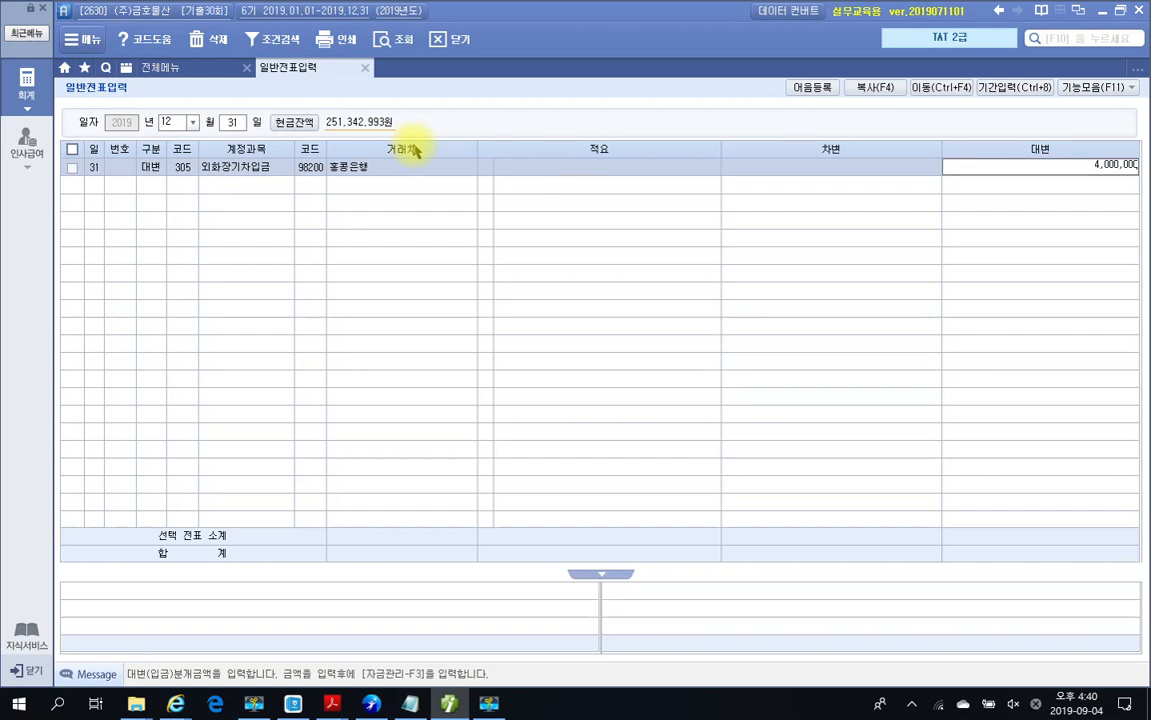
key(Return)
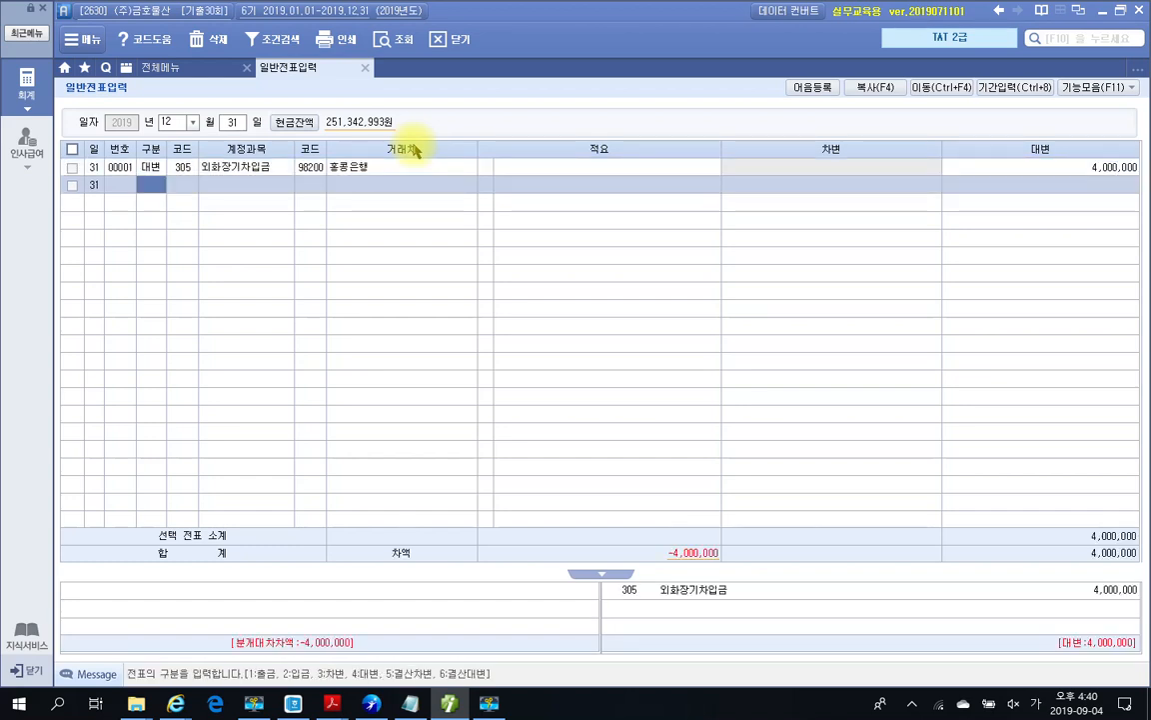
text(3)
text(외)
text(화)
text(ㅗ)
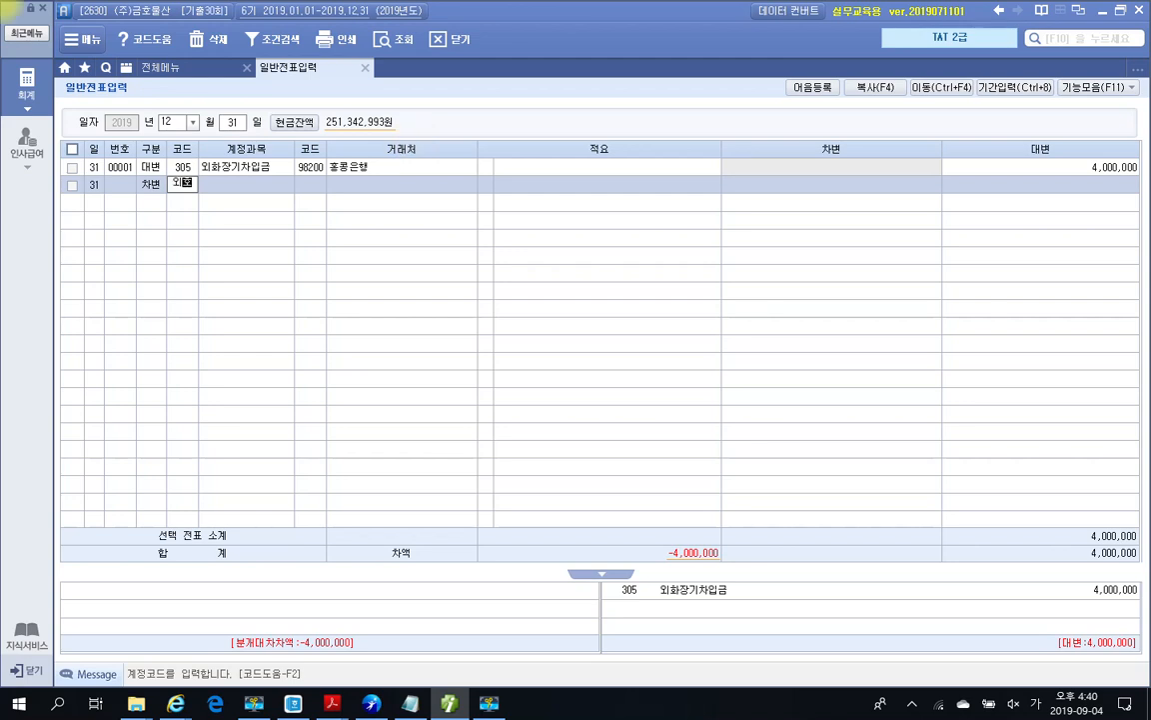
Step: Look up 외화 accounts for the debit line, landing on 274 외화단기차입금
key(Return)
text(외화)
key(BackSpace)
key(BackSpace)
text(외화)
key(Return)
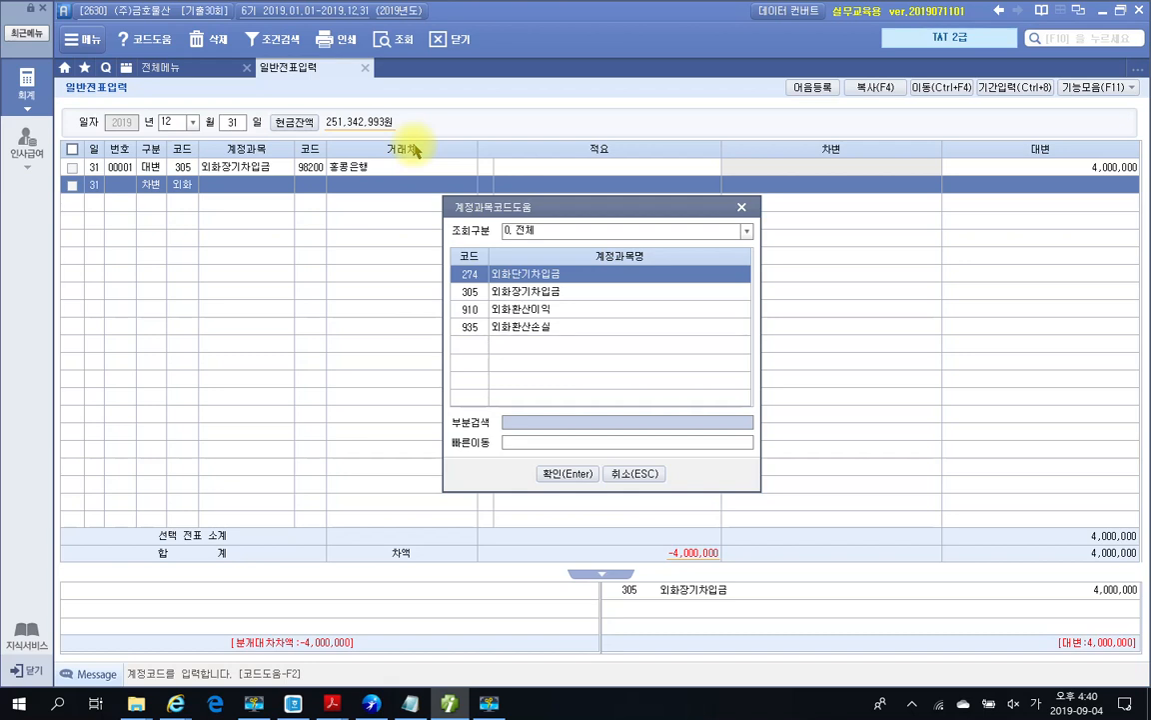
key(Return)
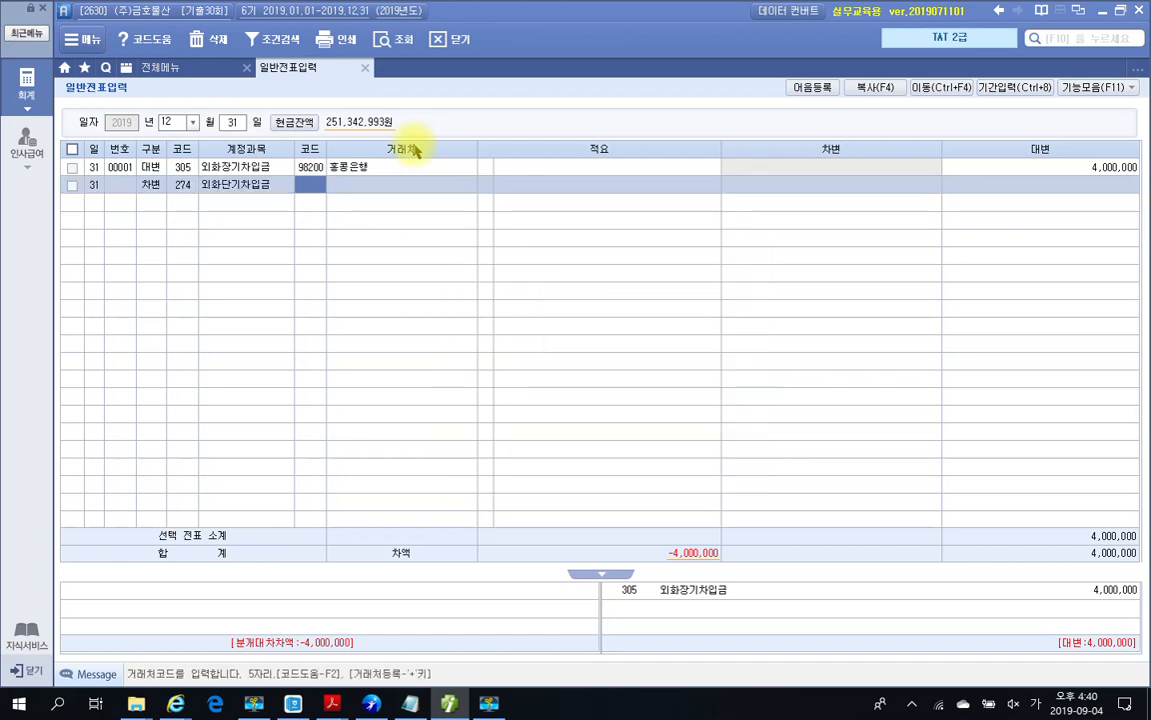
Step: Correct the debit account to 935 외화환산손실
key(shift+Tab)
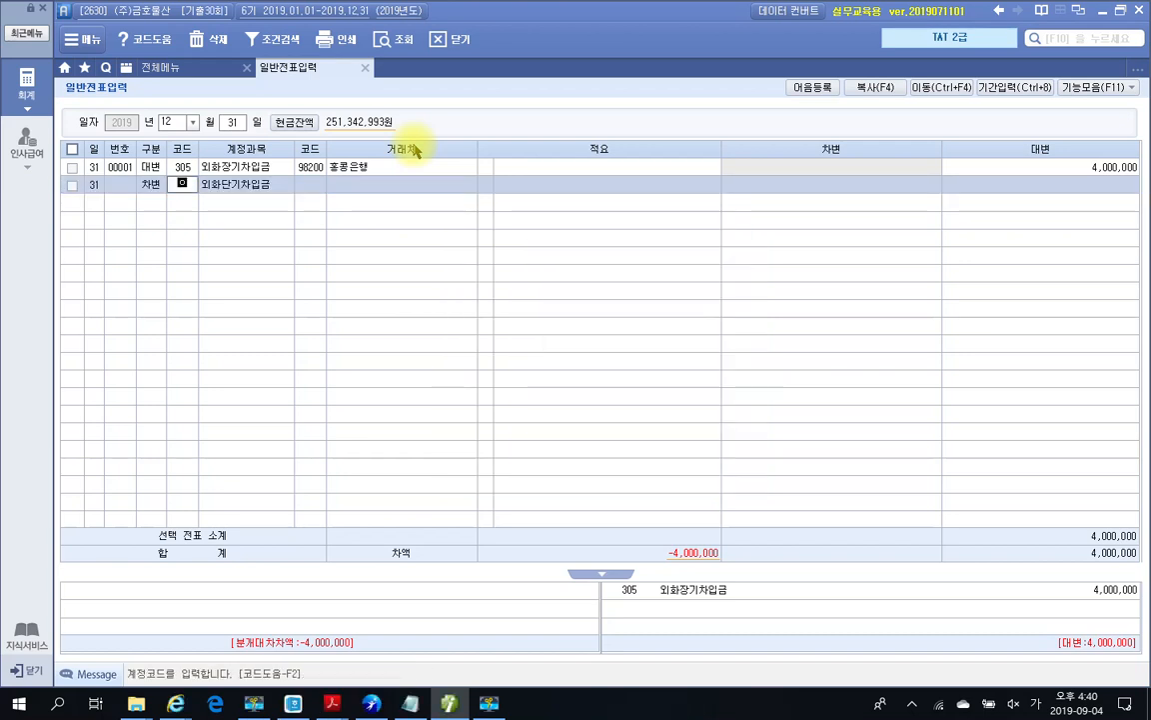
text(외화)
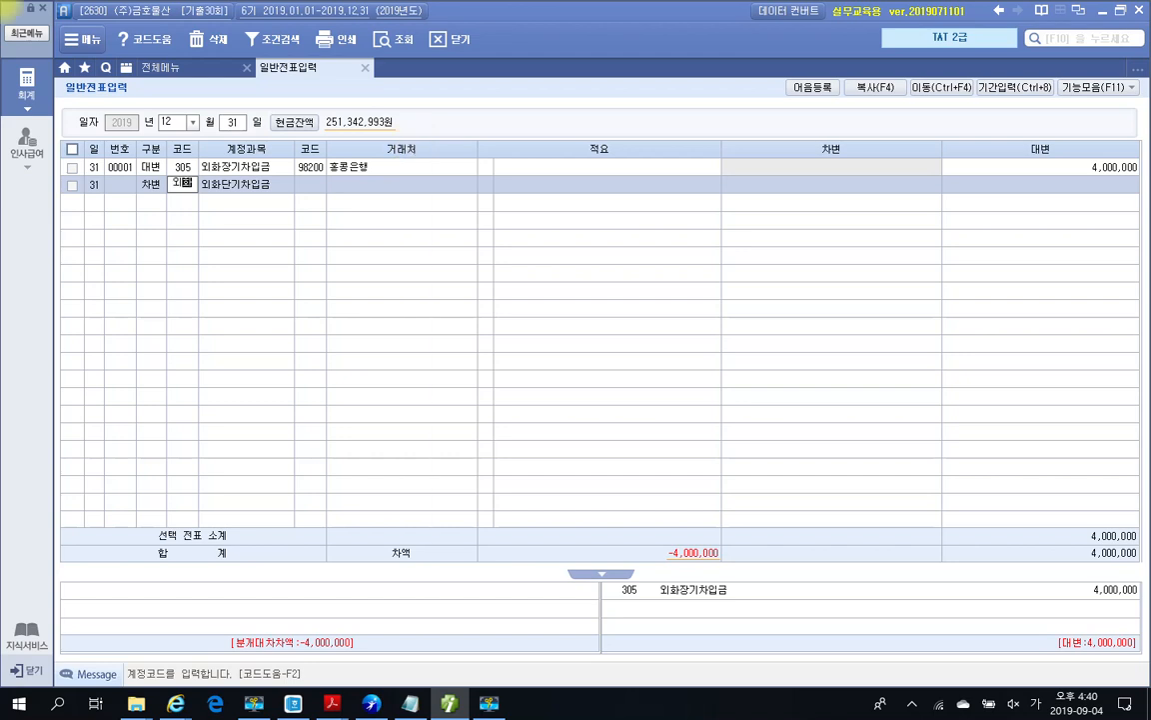
key(Return)
key(Down)
key(Down)
key(Down)
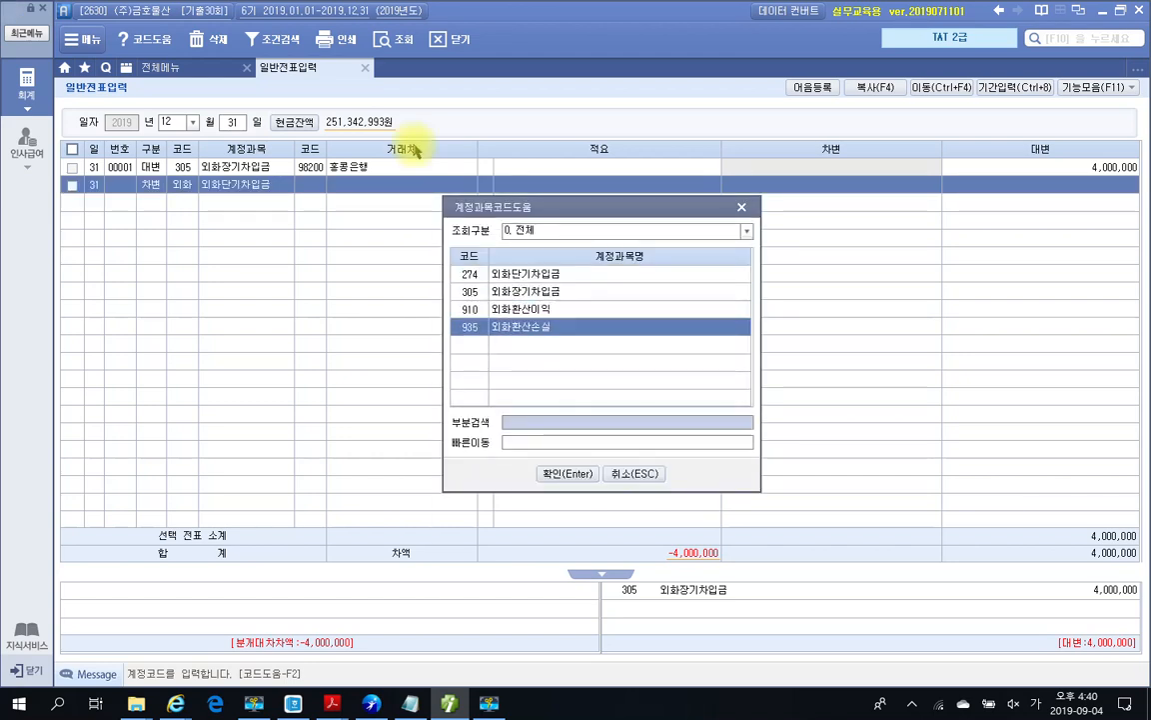
text(.)
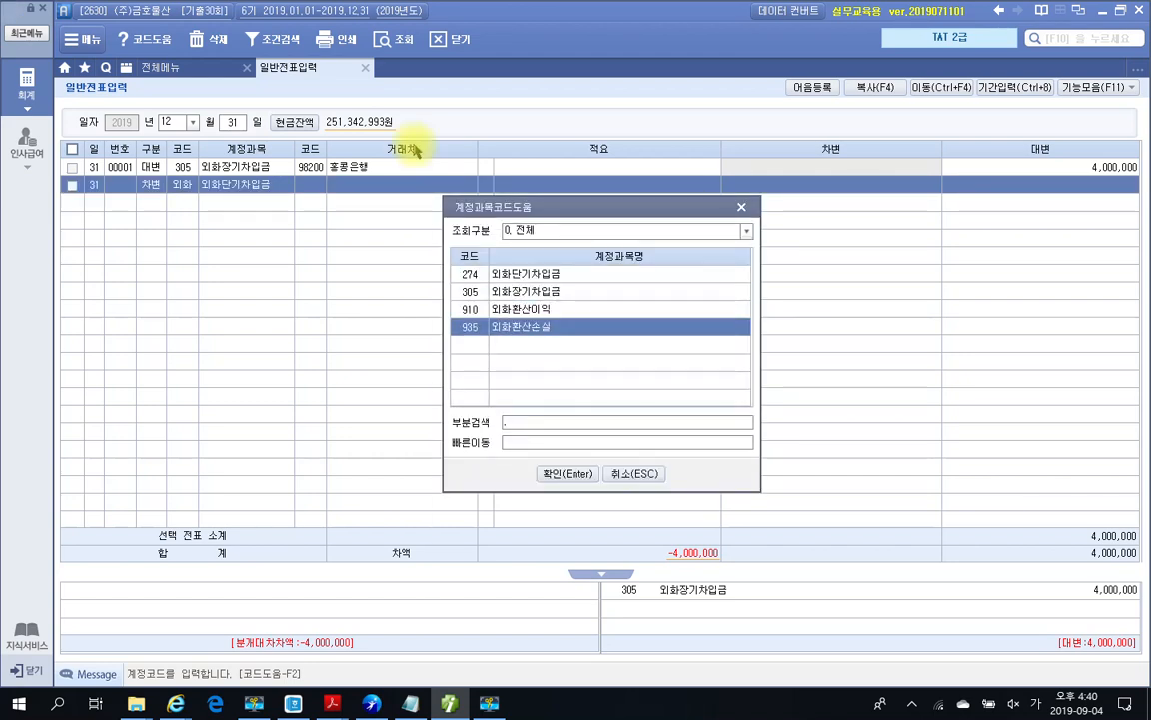
key(BackSpace)
key(Down)
key(Down)
key(Down)
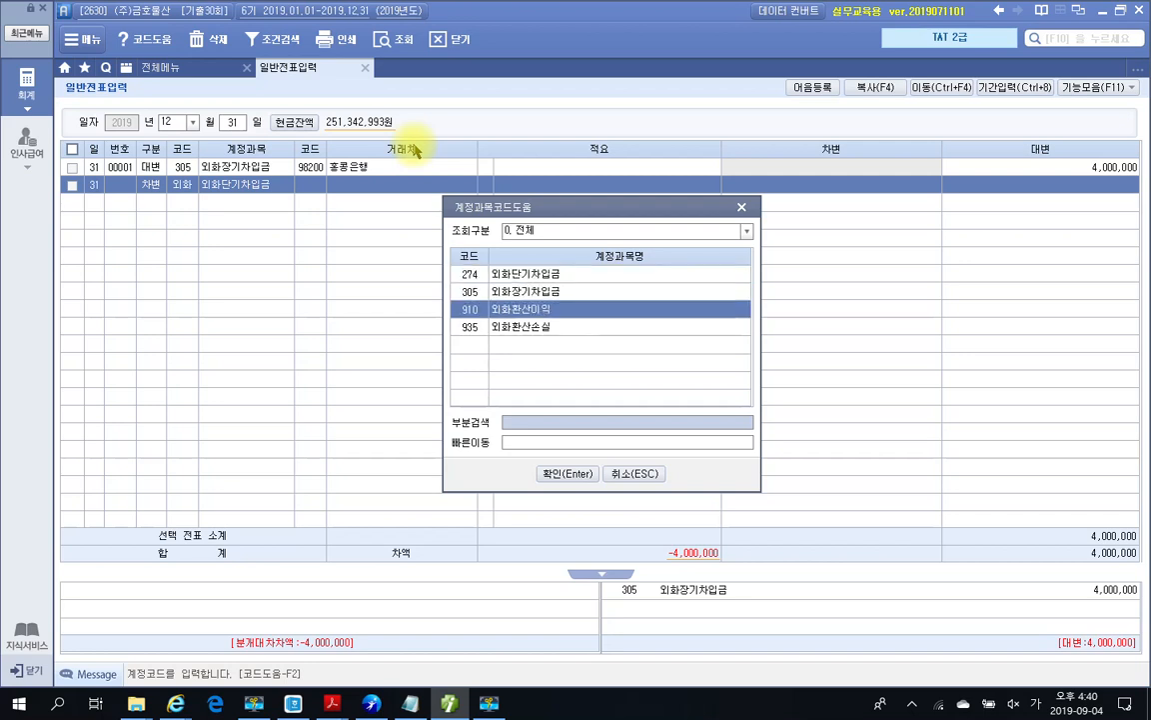
key(Return)
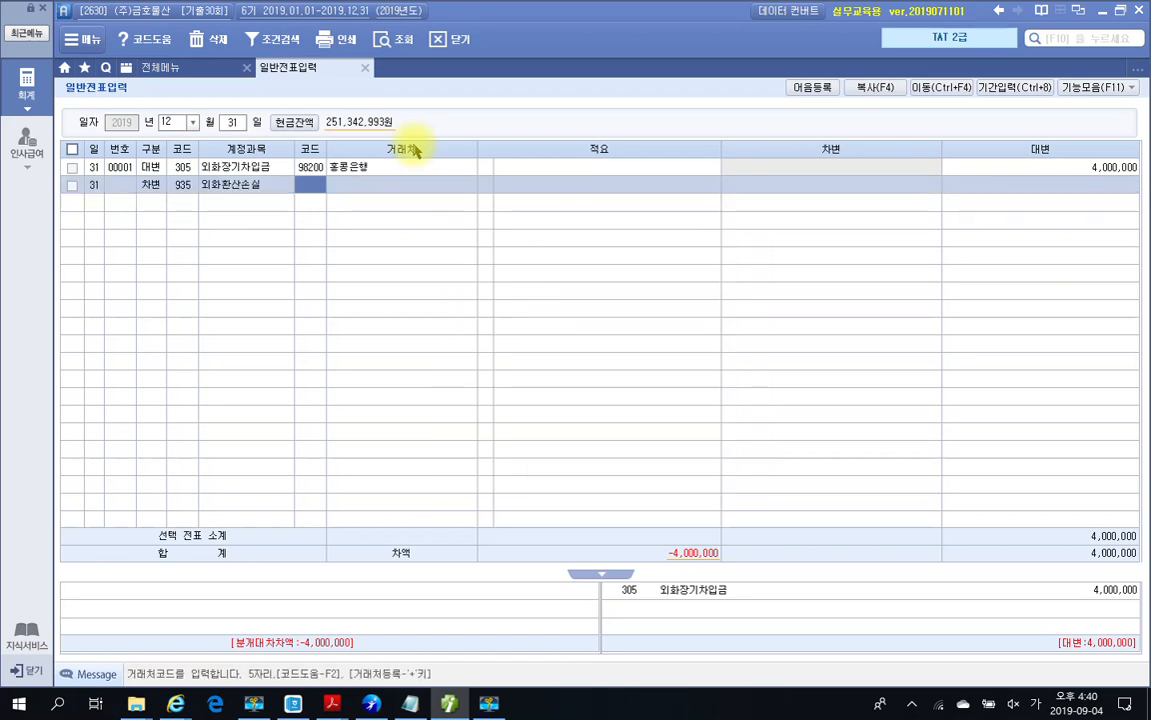
Step: Enter the 4,000,000 debit amount and switch back to the exam PDF
key(Return)
key(Return)
key(Return)
key(Return)
text(4000000)
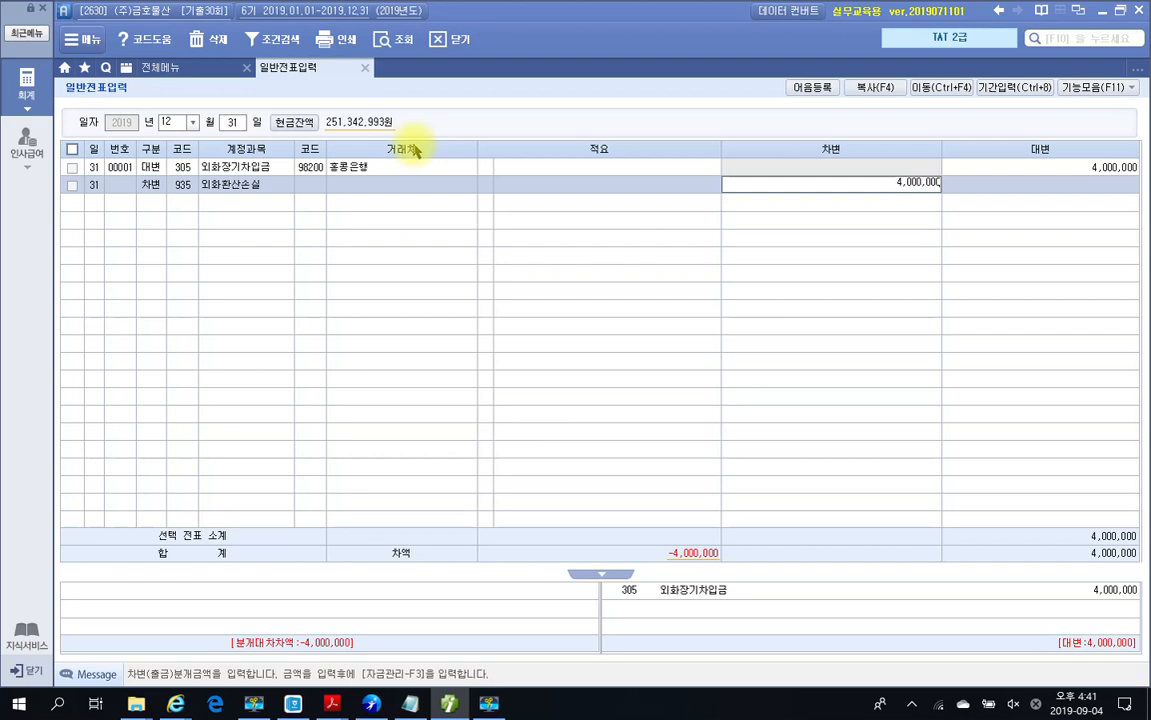
key(Return)
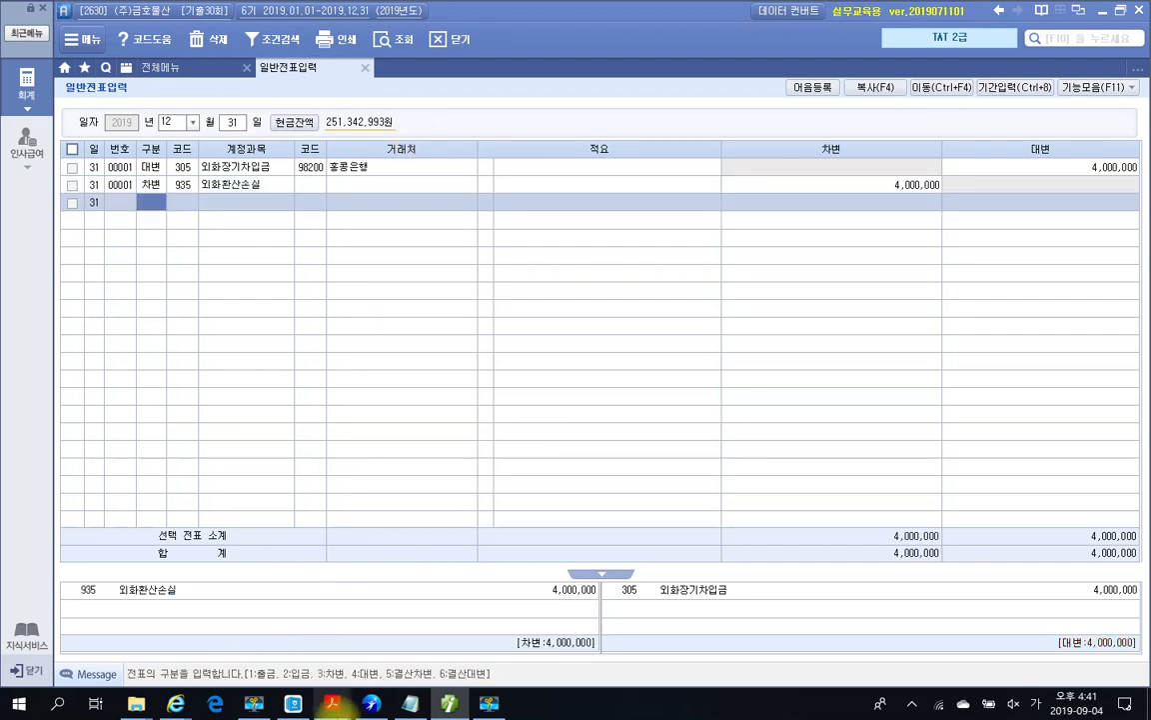
key(alt+Tab)
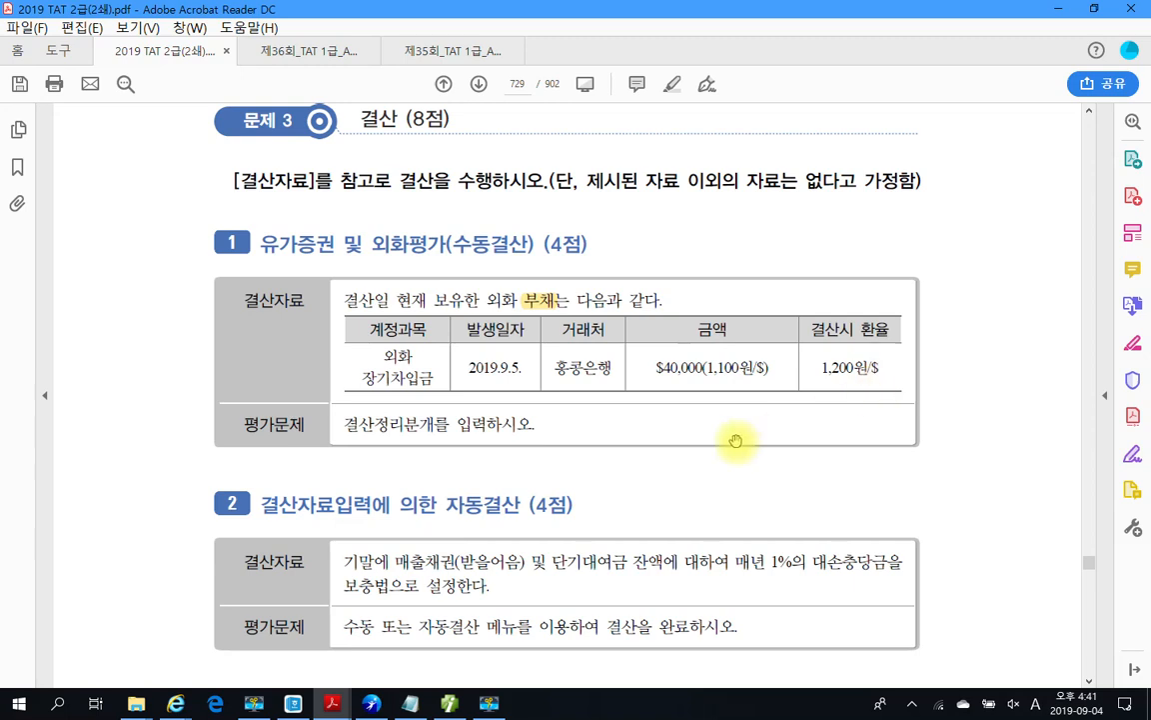
Step: Scroll to the 1% bad-debt allowance problem and check the 매년 1% wording
scroll(565, 441, down, 3)
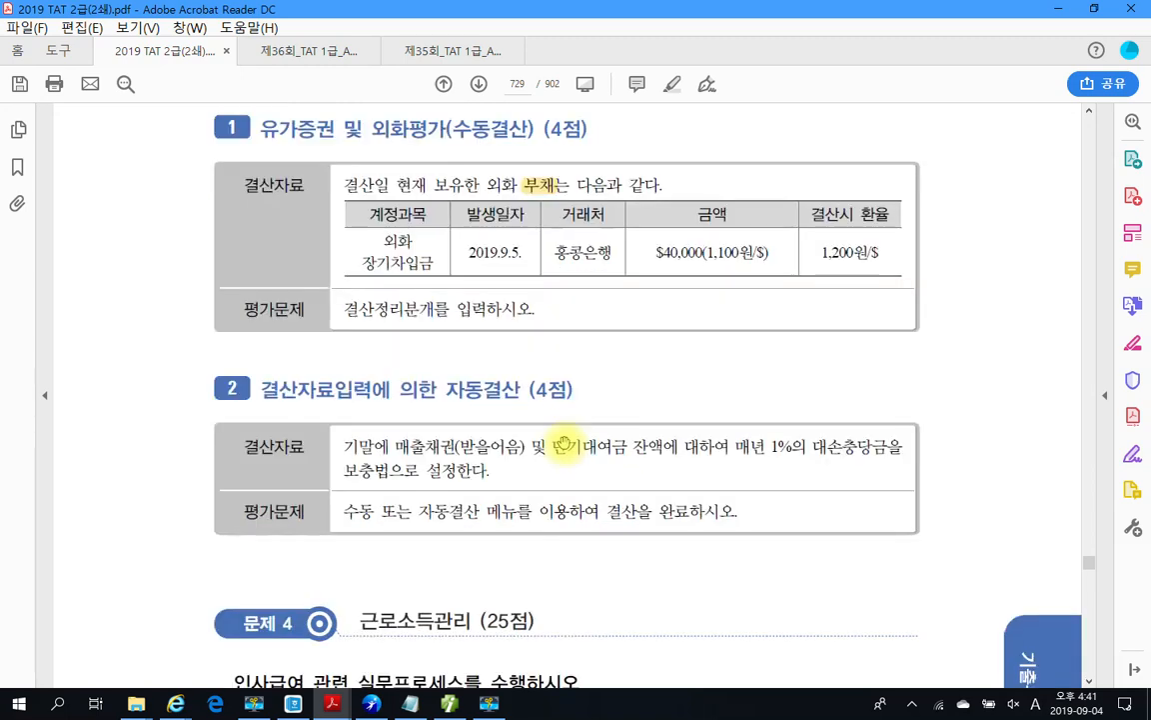
scroll(565, 441, down, 1)
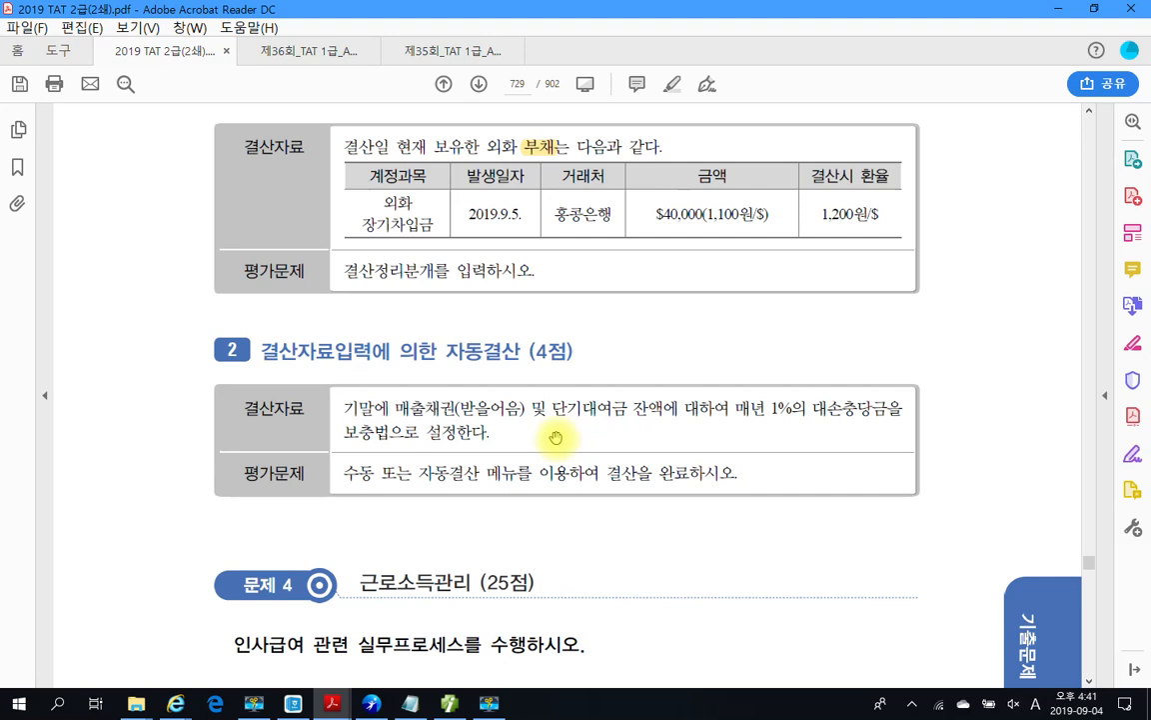
scroll(447, 362, down, 1)
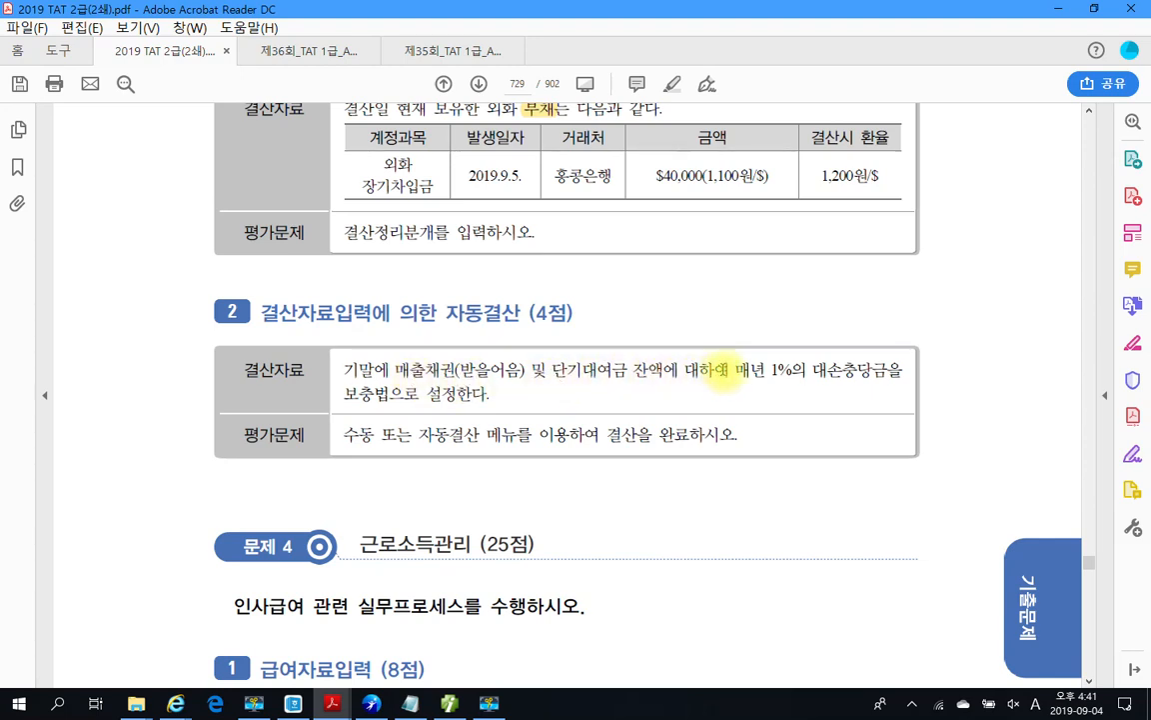
drag(735, 369, 790, 374)
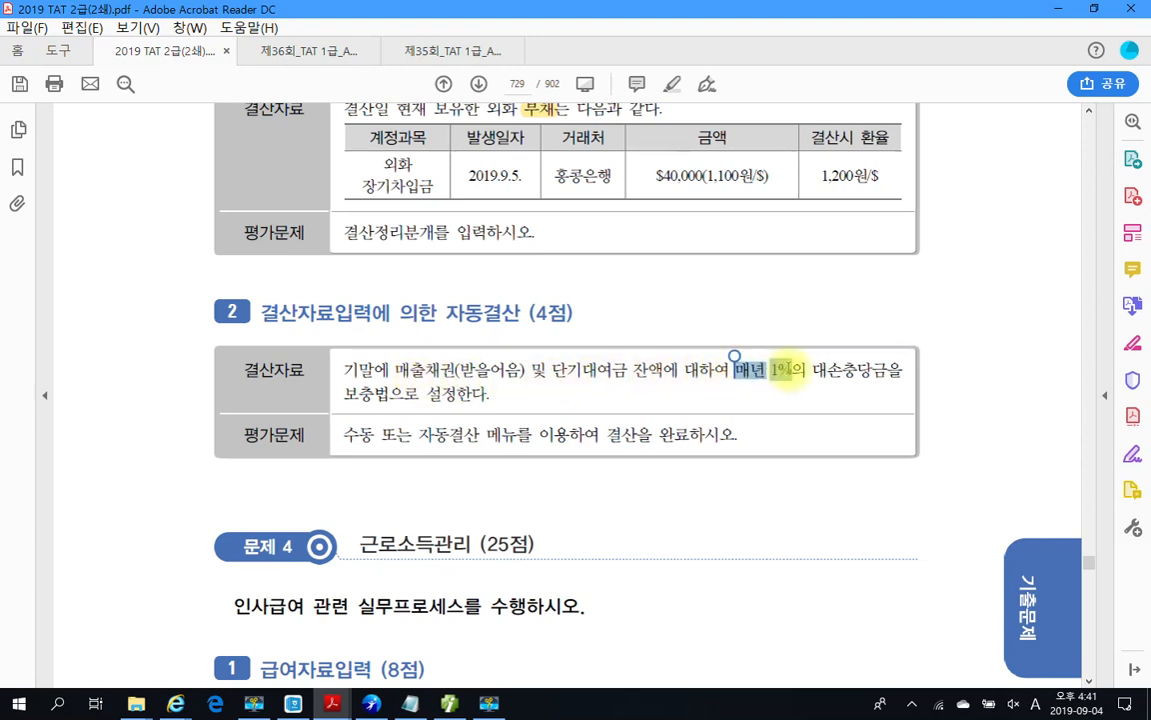
click(372, 405)
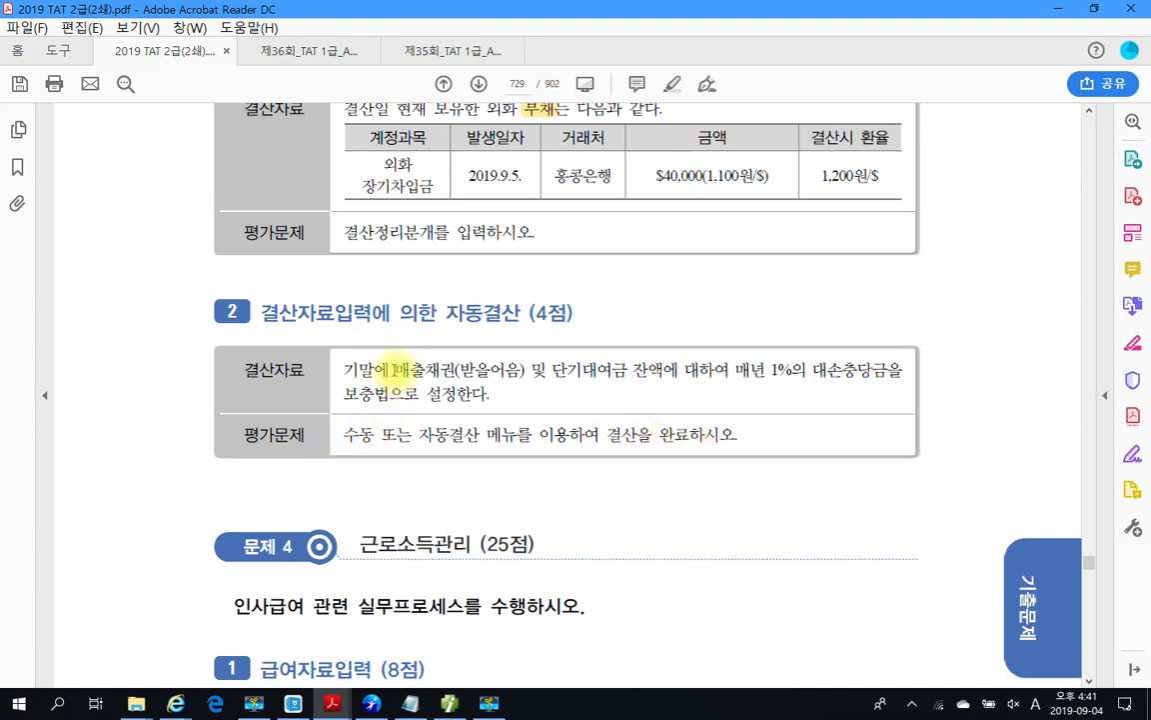
Step: Highlight 매출채권(받을어음) and 단기대여금 in yellow
drag(393, 369, 525, 375)
right_click(524, 377)
click(536, 418)
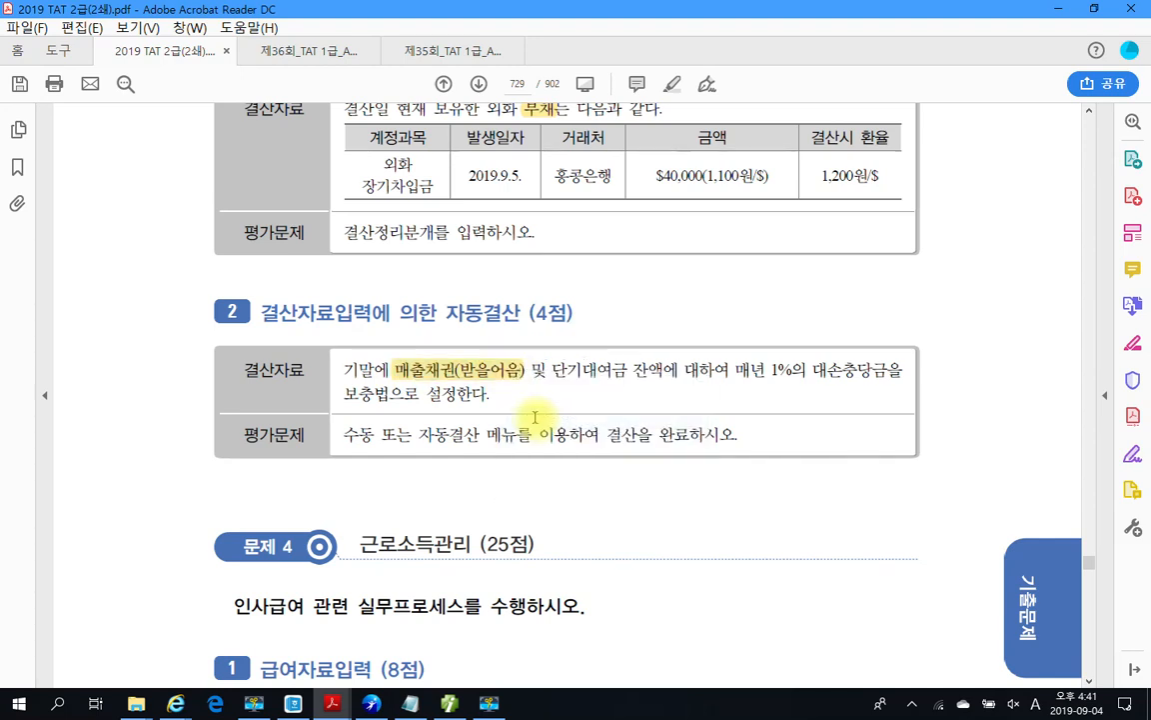
drag(553, 375, 630, 372)
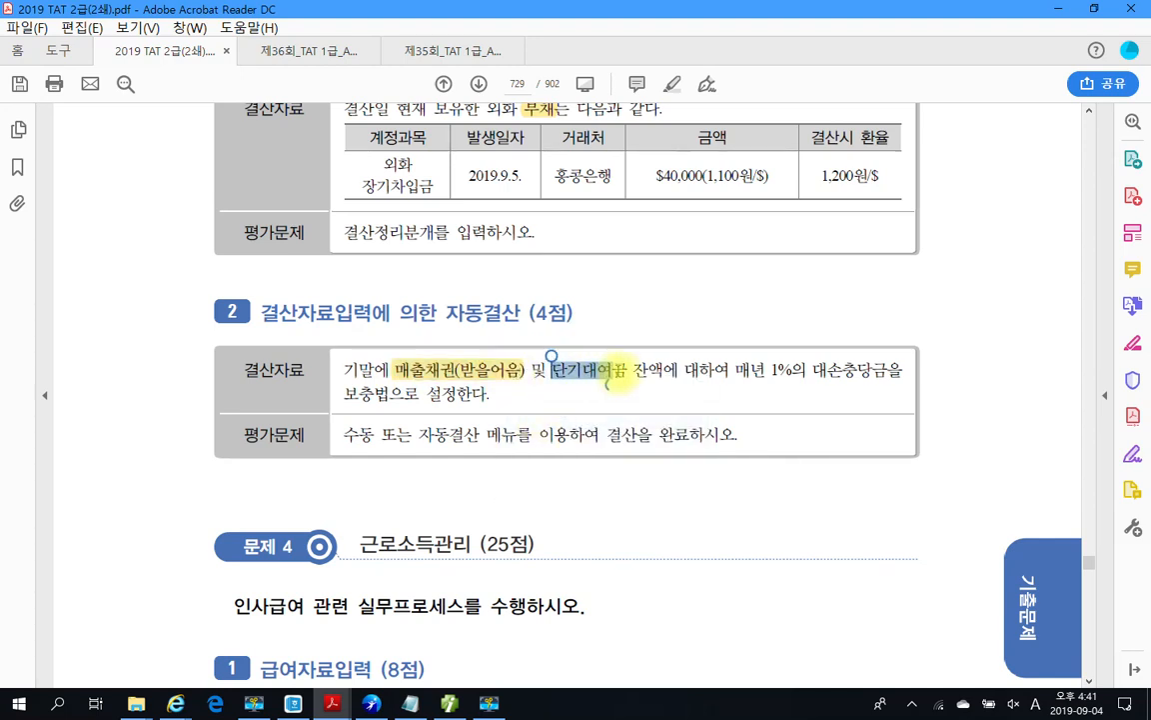
right_click(604, 379)
click(664, 426)
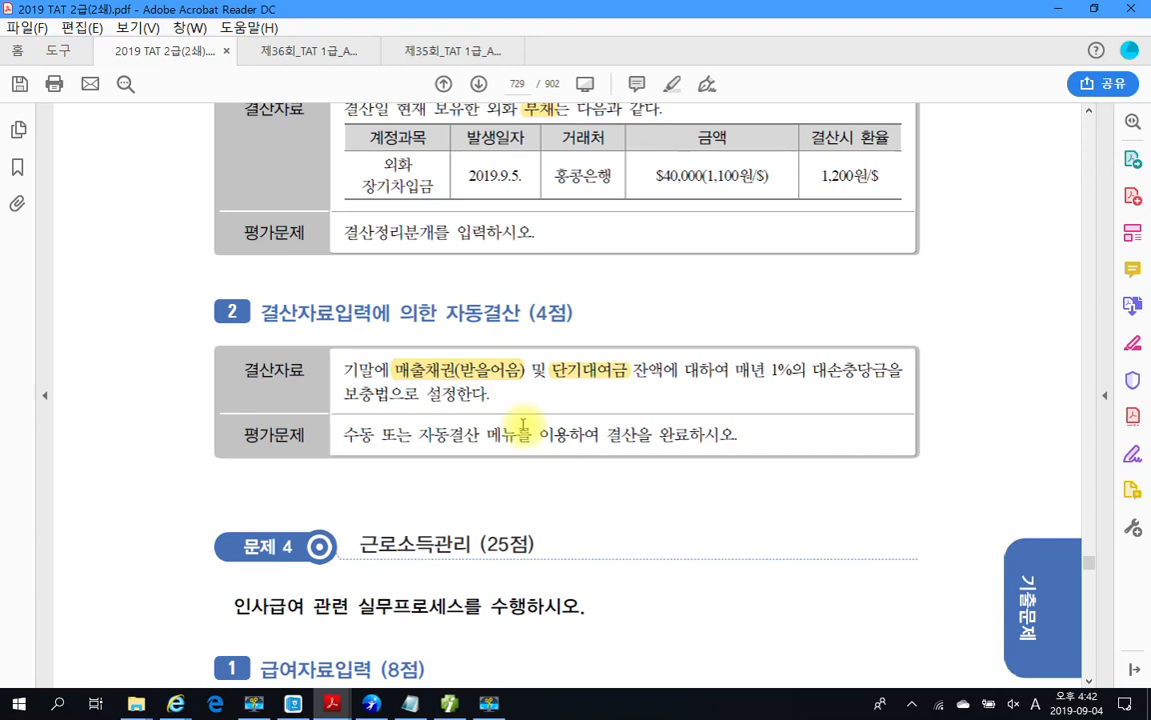
Step: Circle 단기대여금 and annotate it with 기타의대손상각비
mouse_move(548, 388)
mouse_down()
mouse_move(585, 352)
mouse_move(622, 436)
mouse_up()
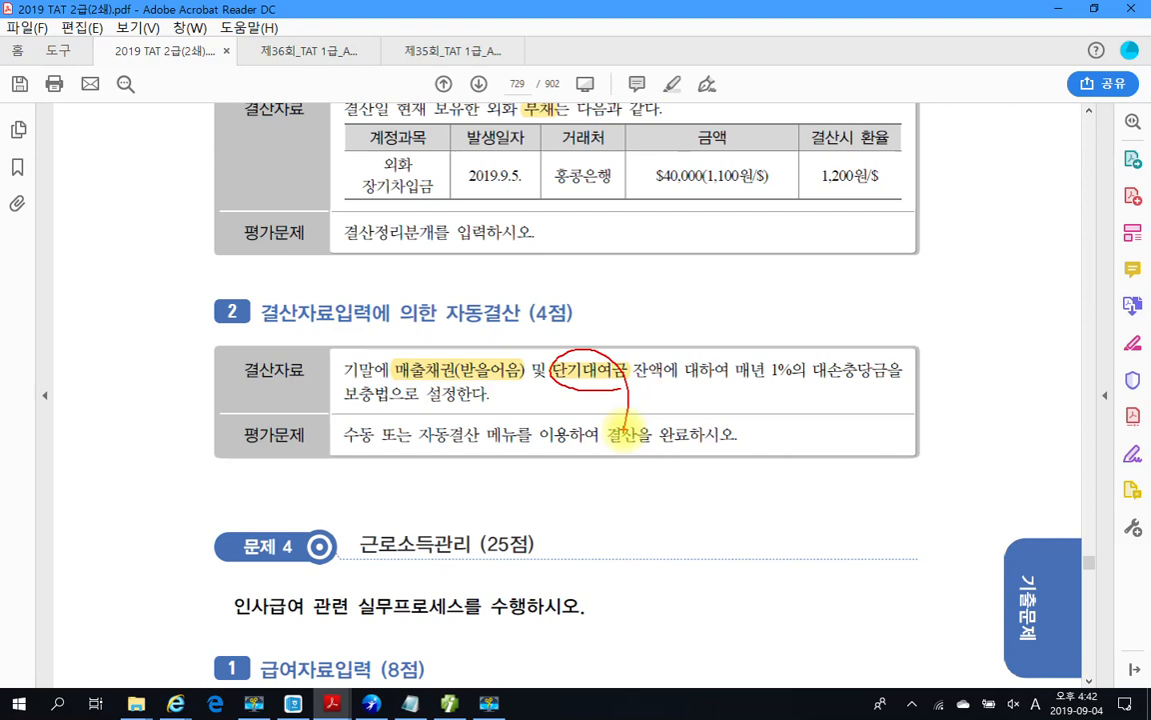
drag(594, 350, 602, 300)
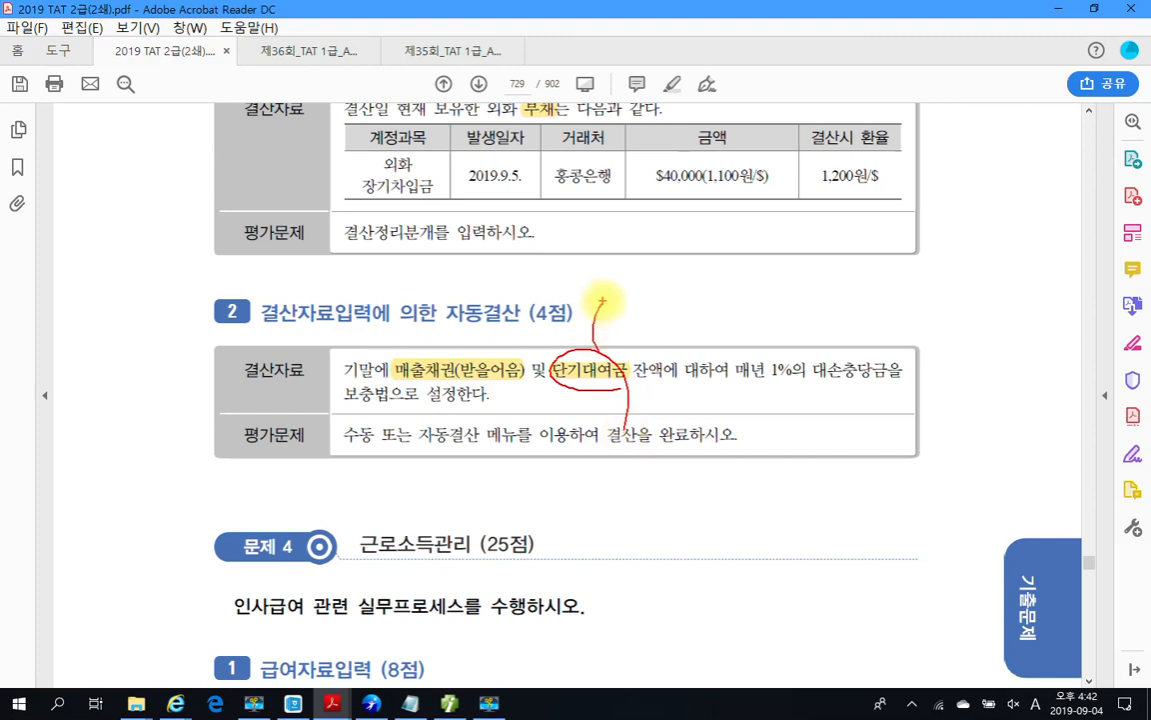
drag(605, 252, 626, 285)
drag(648, 222, 643, 330)
mouse_move(671, 250)
mouse_down()
mouse_move(707, 280)
mouse_move(733, 257)
mouse_move(794, 249)
mouse_move(805, 314)
mouse_move(835, 268)
mouse_move(872, 300)
mouse_move(890, 240)
mouse_move(928, 230)
mouse_move(975, 288)
mouse_move(1033, 269)
mouse_move(1074, 300)
mouse_move(1094, 374)
mouse_up()
Step: Circle 매출채권(받을어음), annotate it with 대손상각비, then clear the pen marks
drag(472, 342, 487, 378)
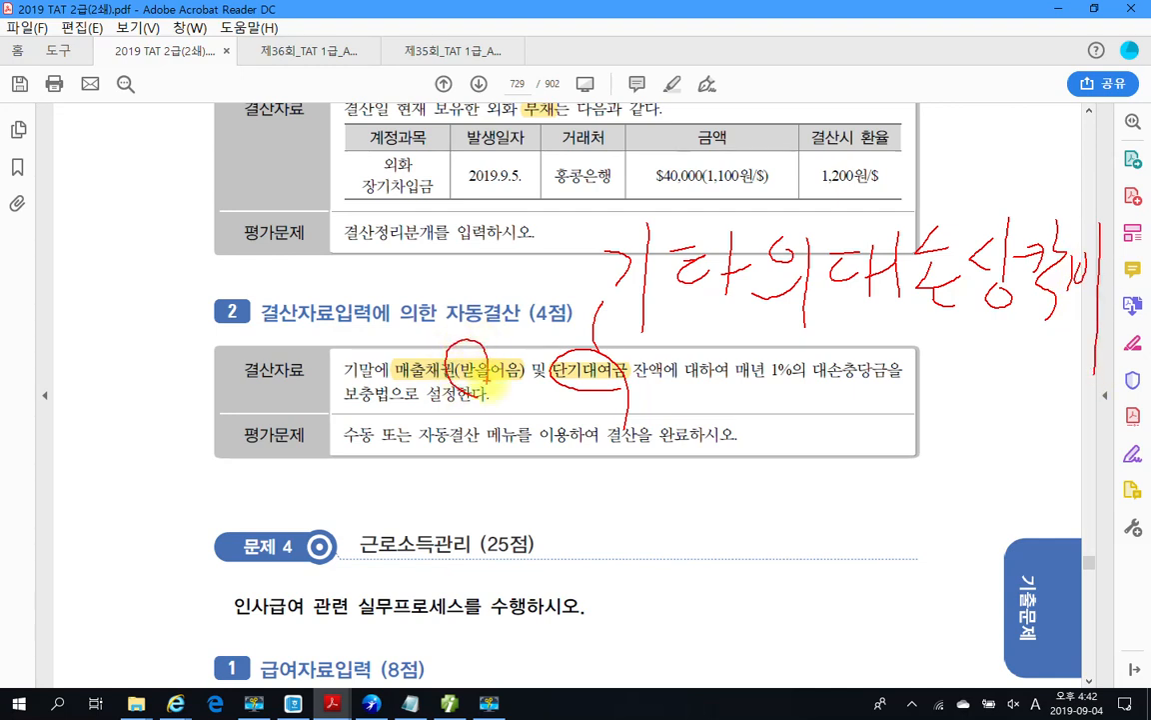
mouse_move(470, 330)
mouse_down()
mouse_move(532, 195)
mouse_move(522, 202)
mouse_up()
mouse_move(594, 160)
mouse_down()
mouse_move(622, 150)
mouse_move(626, 207)
mouse_move(590, 200)
mouse_move(639, 125)
mouse_move(639, 185)
mouse_move(772, 147)
mouse_move(720, 130)
mouse_move(714, 165)
mouse_move(760, 140)
mouse_move(839, 153)
mouse_move(799, 185)
mouse_move(830, 150)
mouse_move(900, 160)
mouse_move(927, 200)
mouse_up()
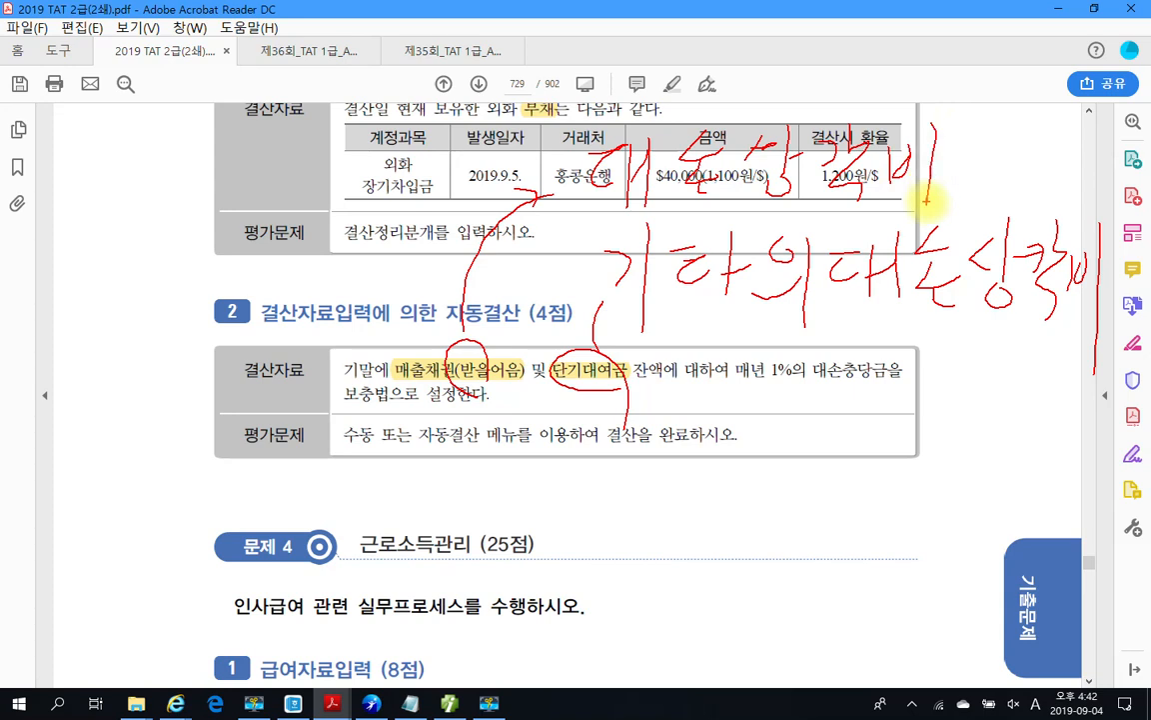
key(Escape)
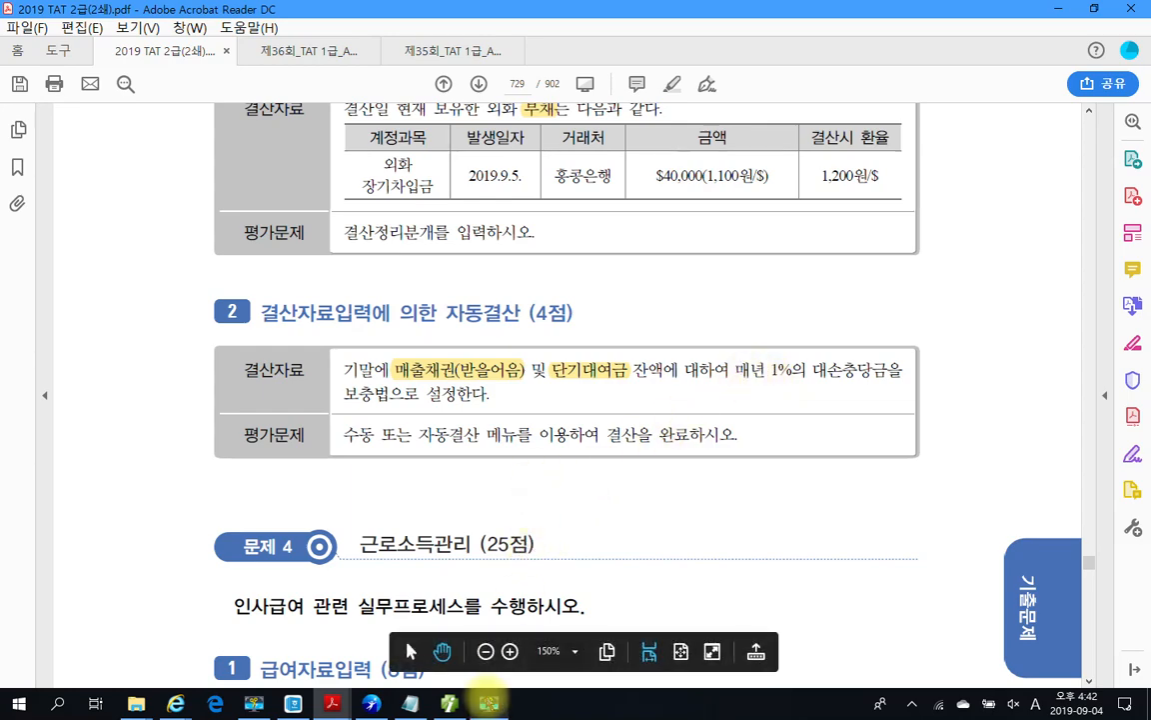
Step: Load the 합계잔액시산표 through 12/31, review it, then return to 일반전표입력
click(455, 702)
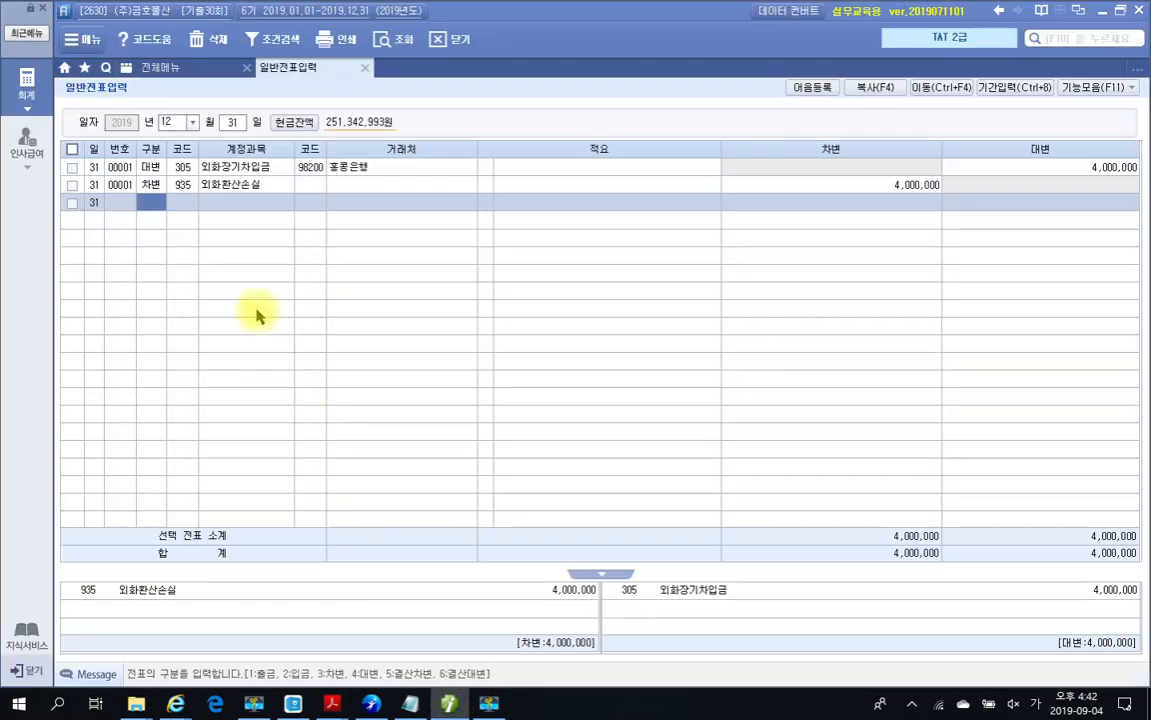
click(158, 67)
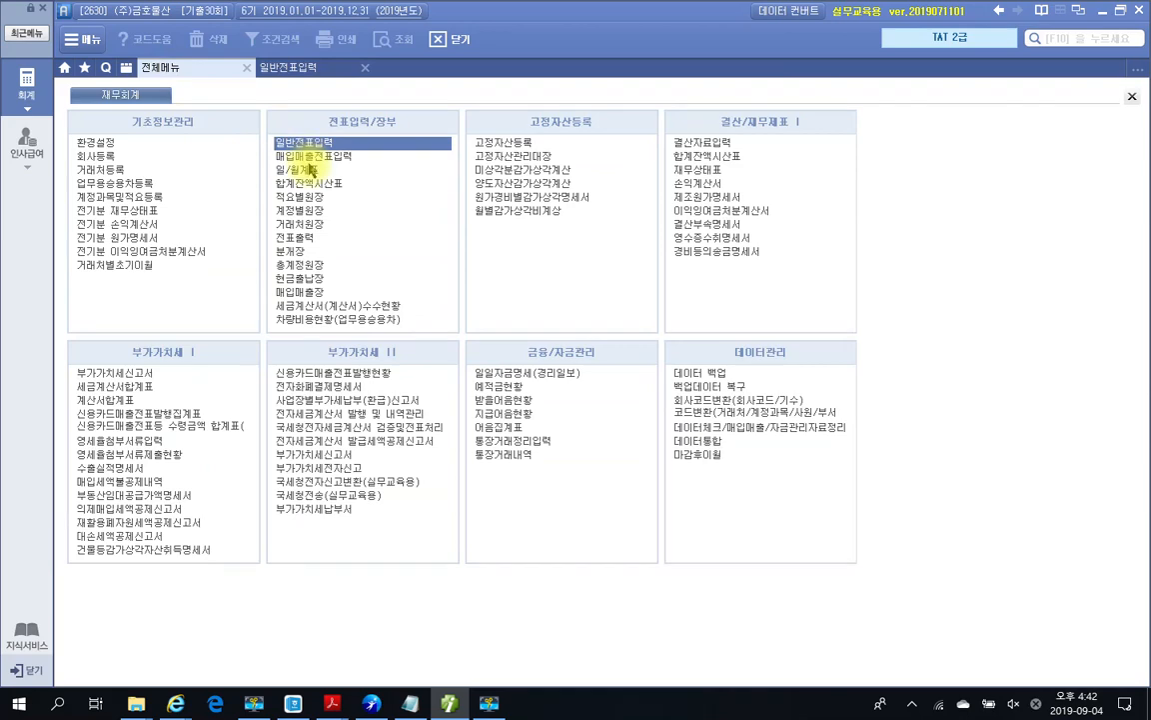
click(312, 183)
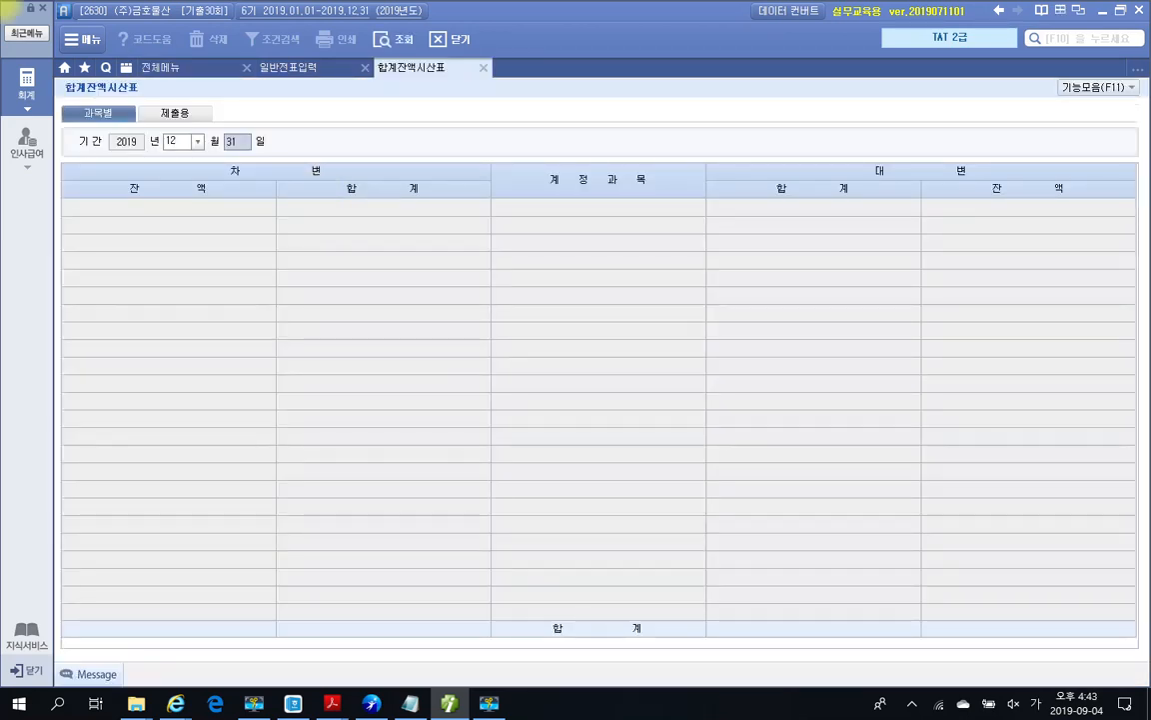
key(Return)
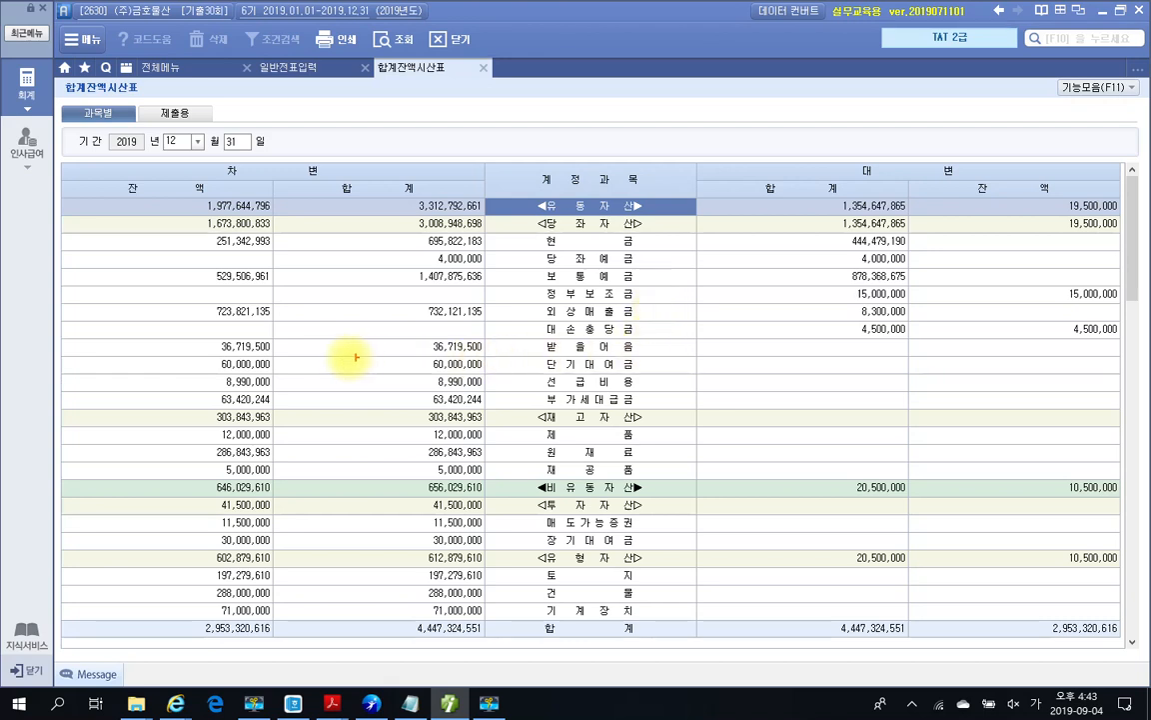
mouse_move(196, 336)
mouse_down()
mouse_move(222, 355)
mouse_move(289, 355)
mouse_up()
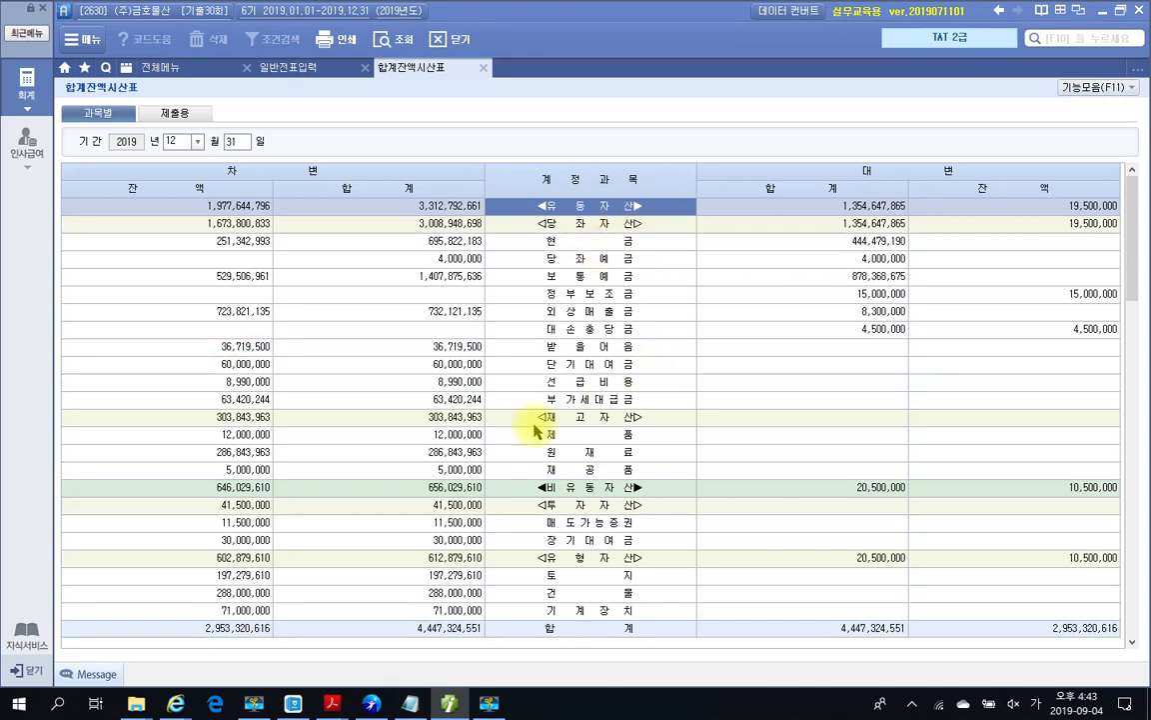
click(286, 68)
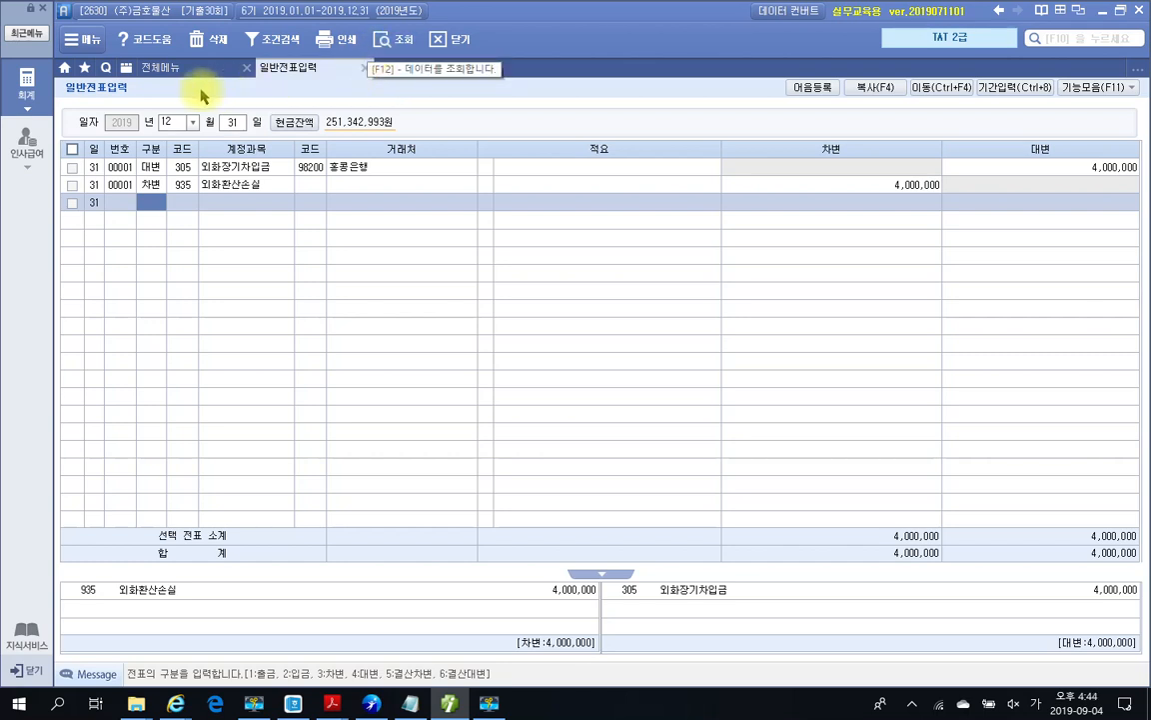
Step: Reread the task, then check the 받을어음 36,719,500 and 단기대여금 60,000,000 trial balance figures
click(332, 703)
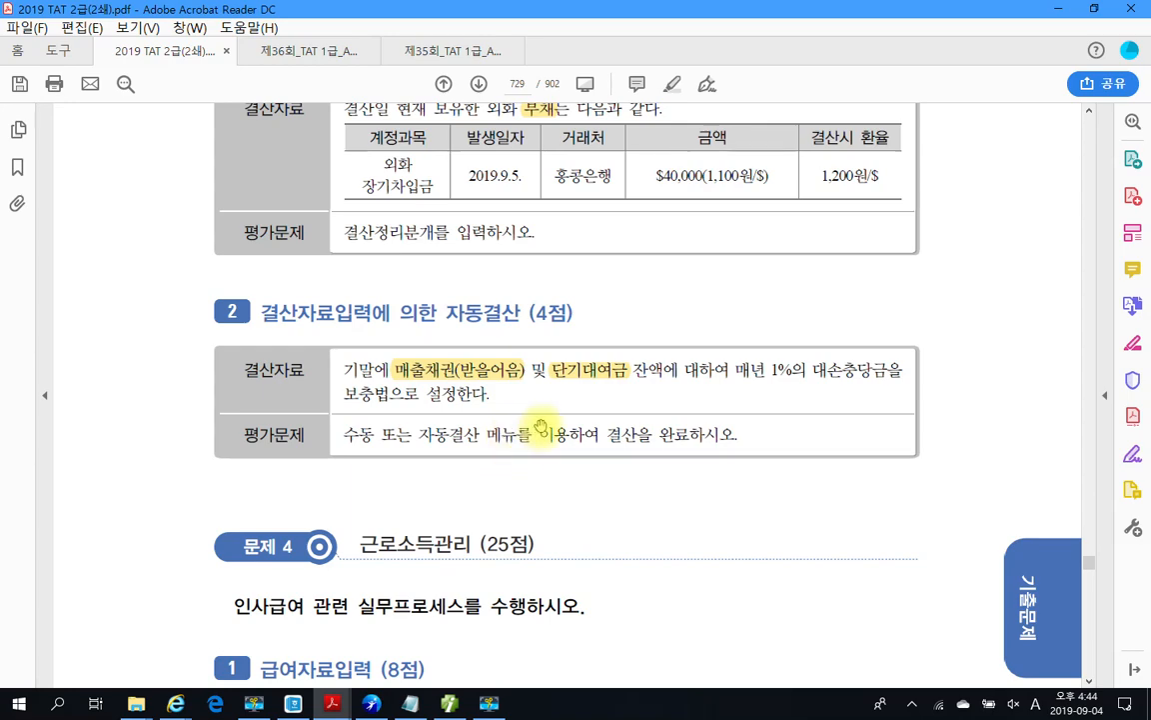
click(452, 704)
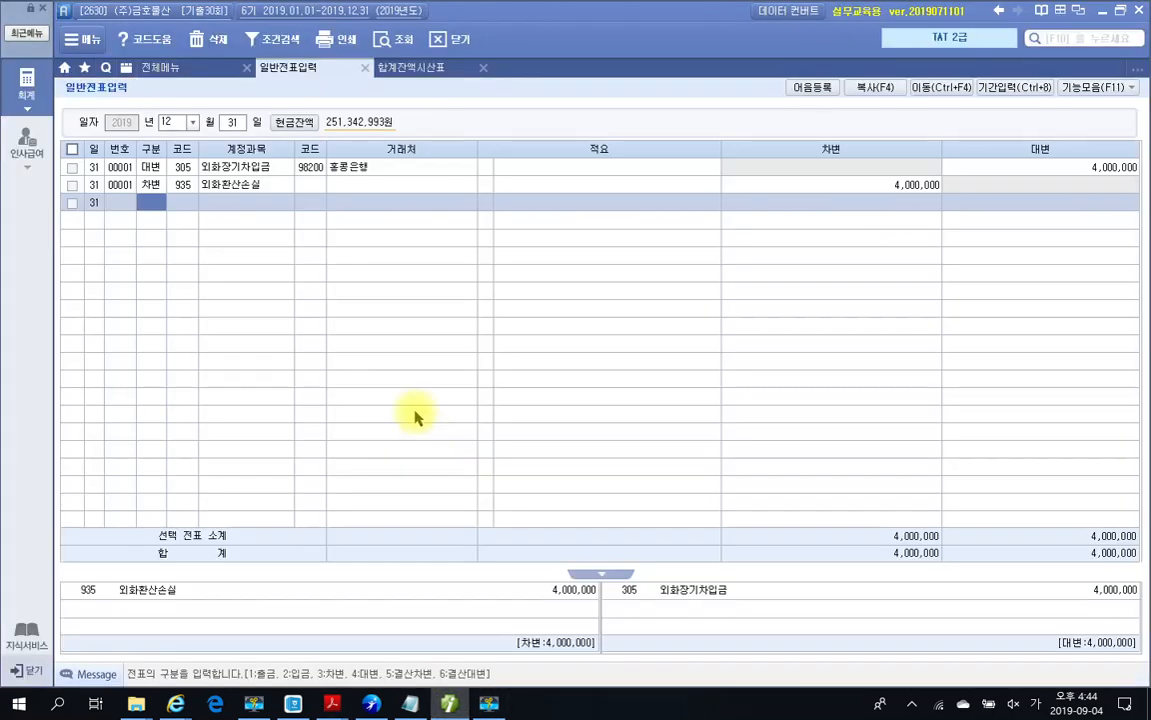
click(405, 68)
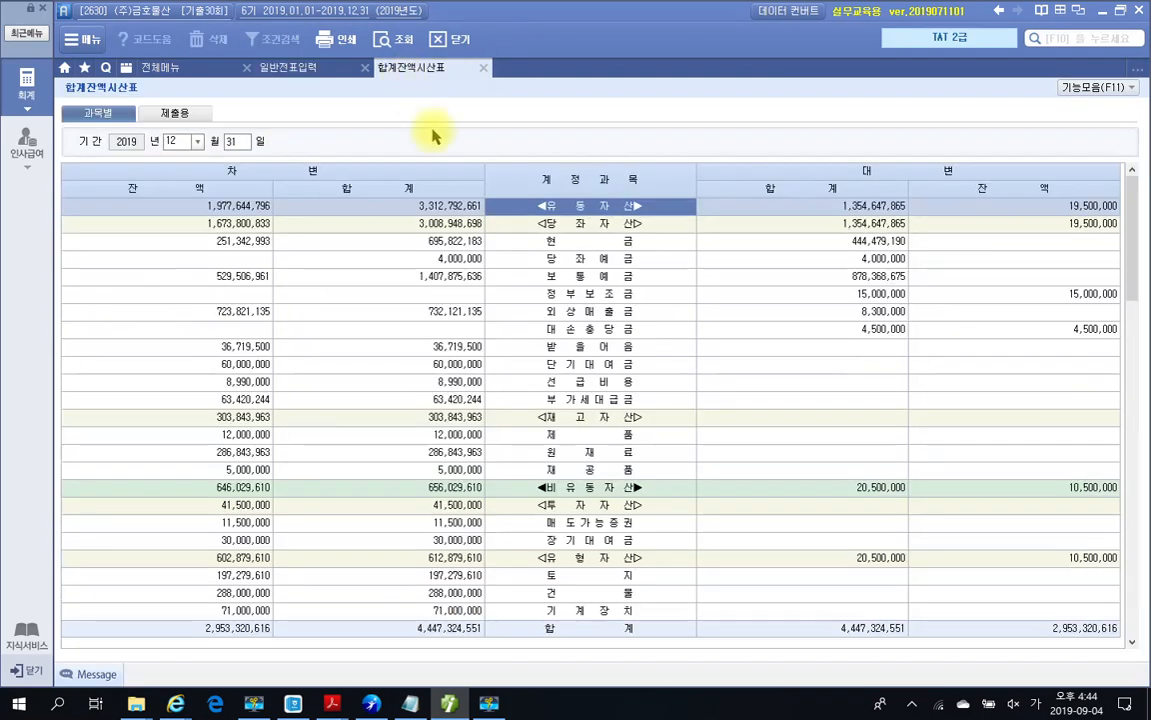
click(587, 367)
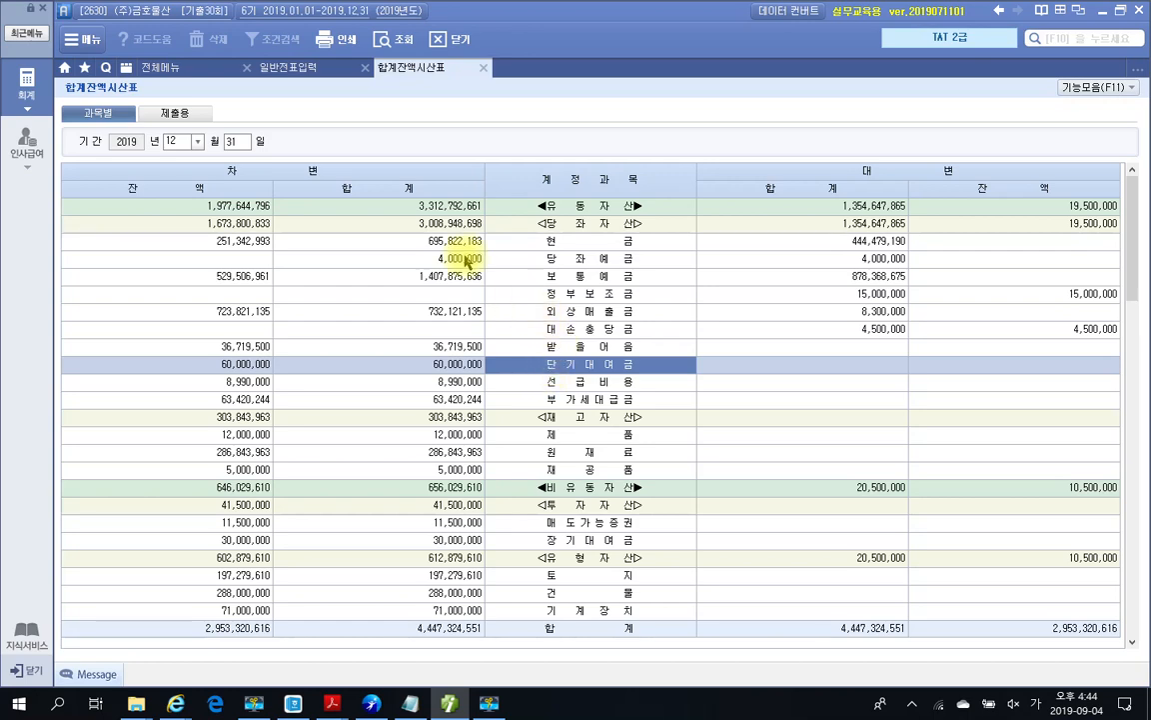
Step: Open 결산자료입력 for the period 01 to 12 months
click(160, 69)
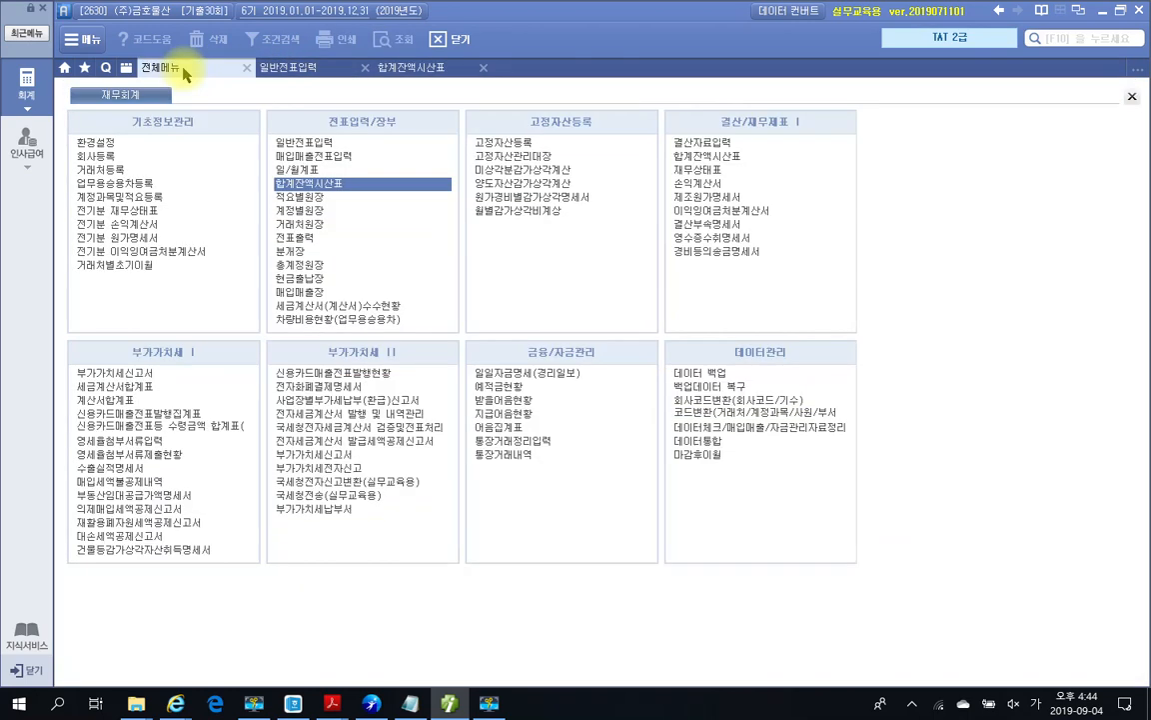
click(726, 142)
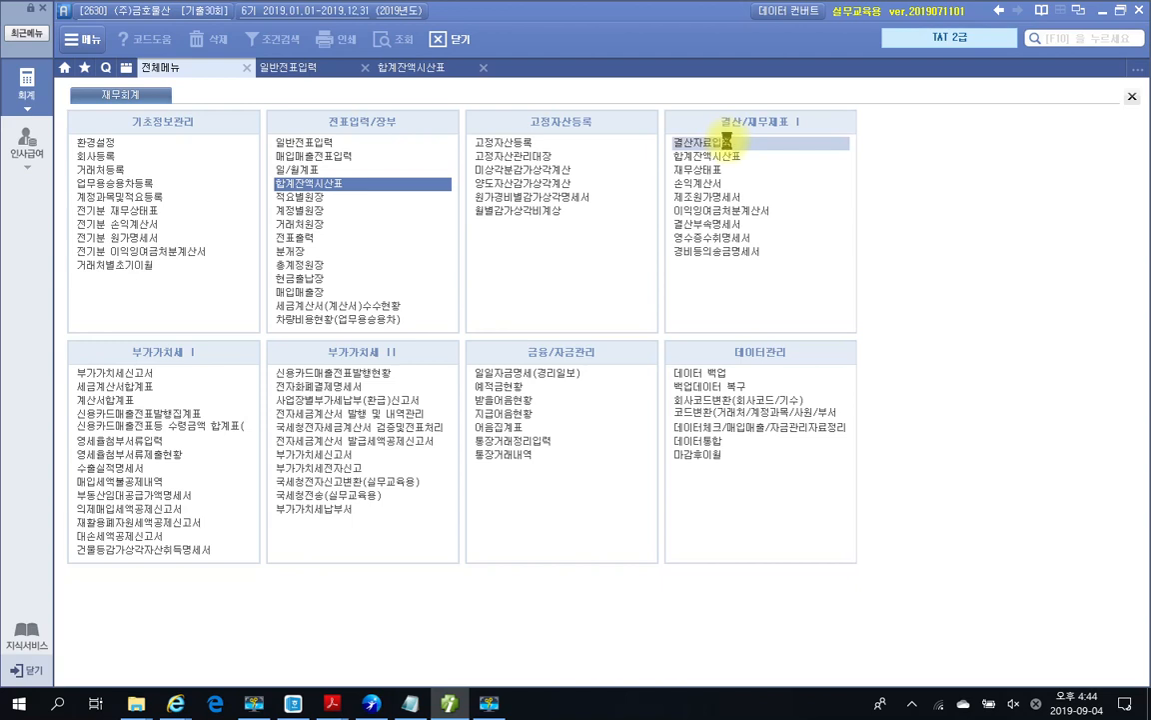
click(206, 119)
text(1)
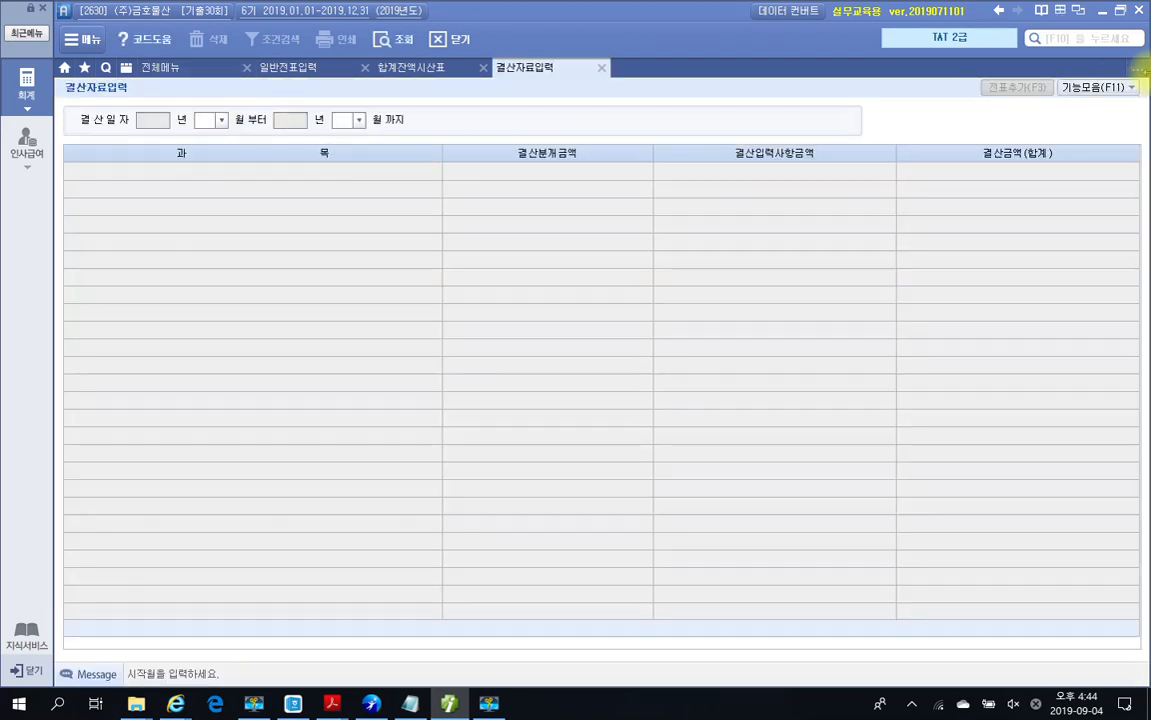
key(Return)
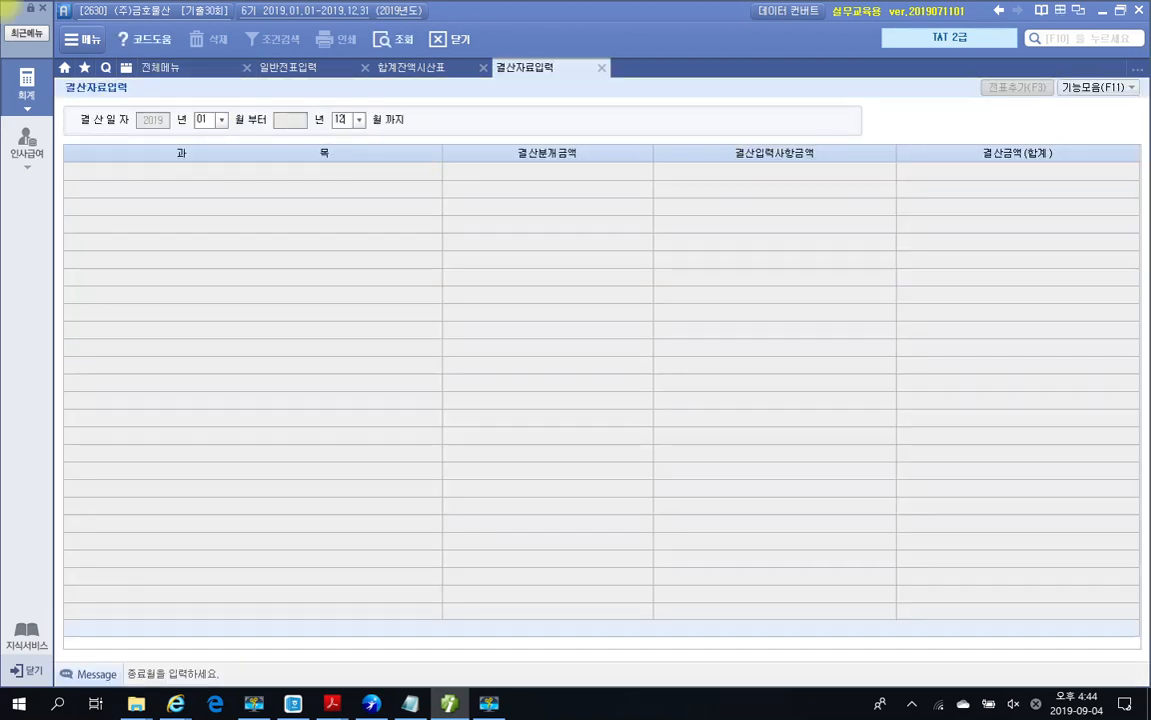
key(Return)
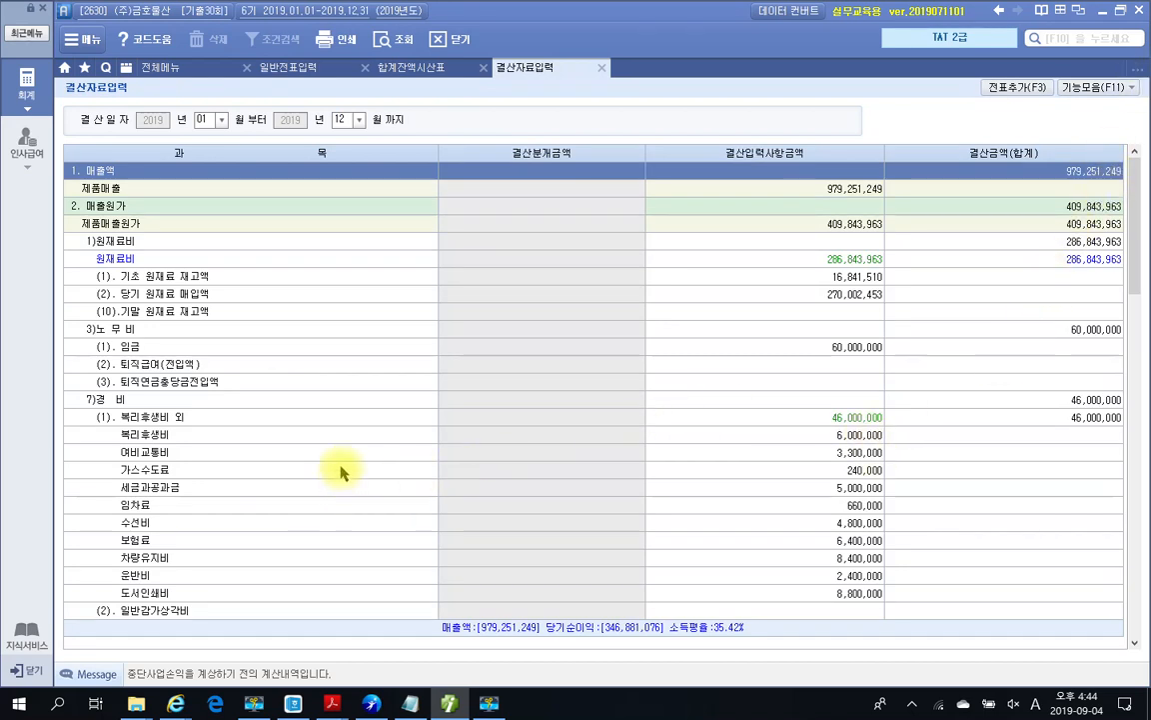
Step: Enter bad-debt provisions of 367,195 for 받을어음 and 600,000 for 단기대여금
scroll(304, 458, down, 9)
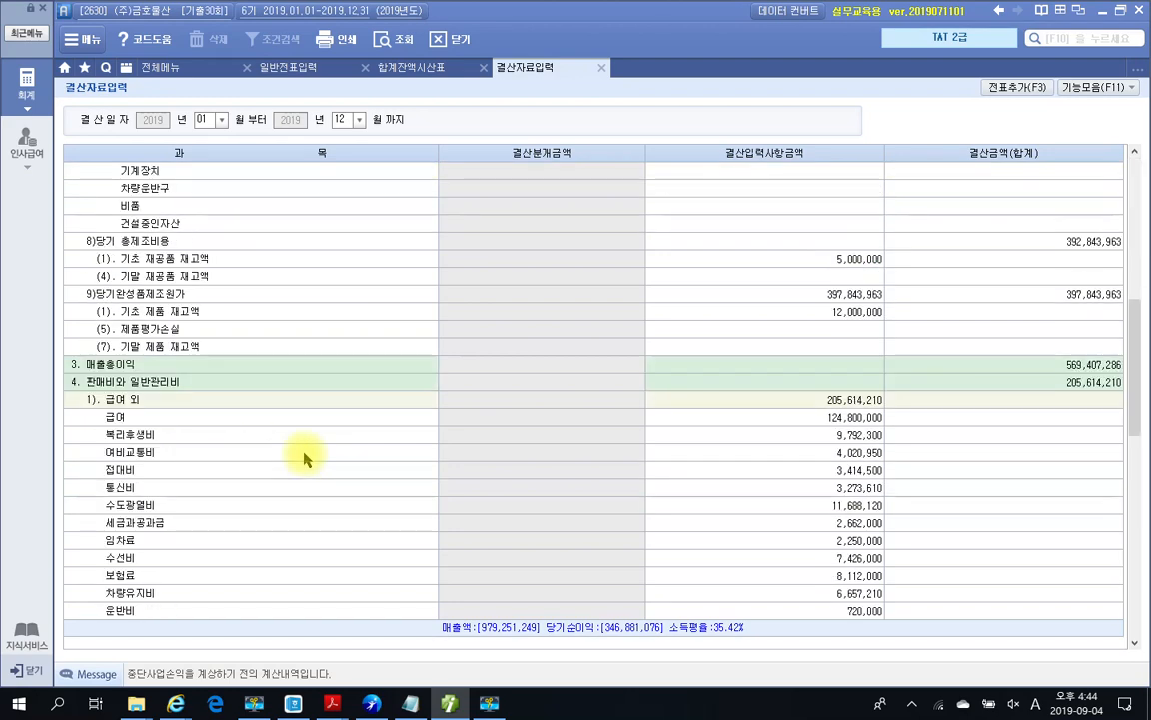
scroll(304, 458, down, 6)
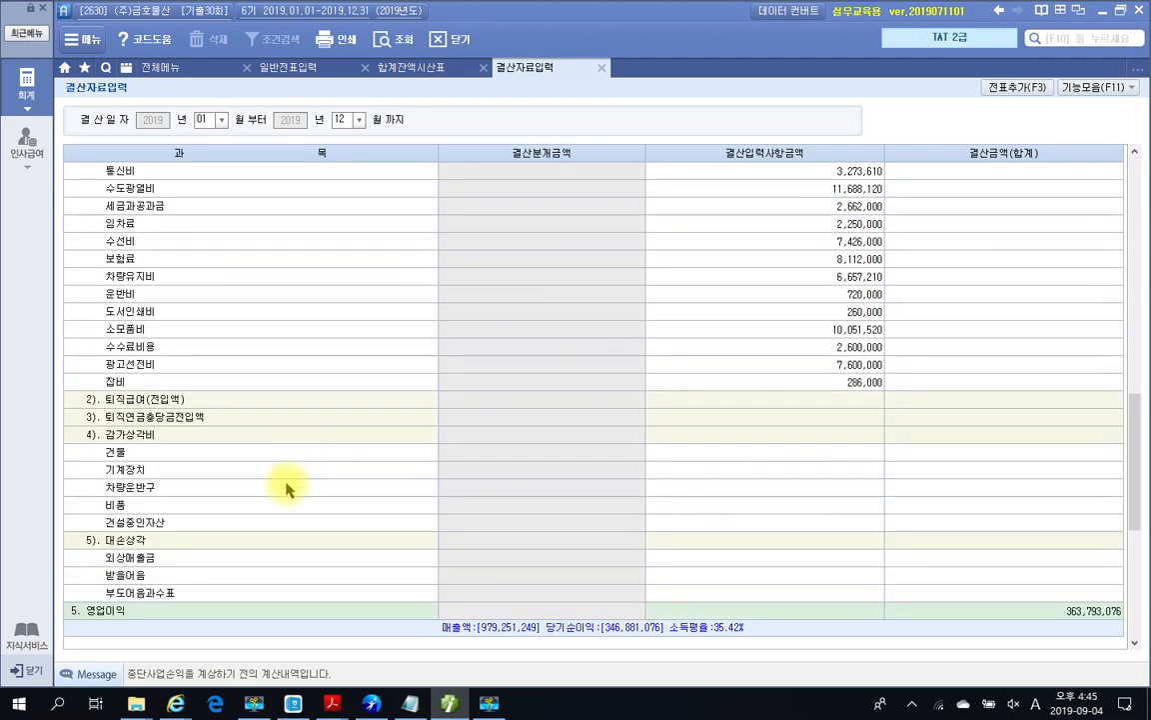
scroll(288, 487, down, 3)
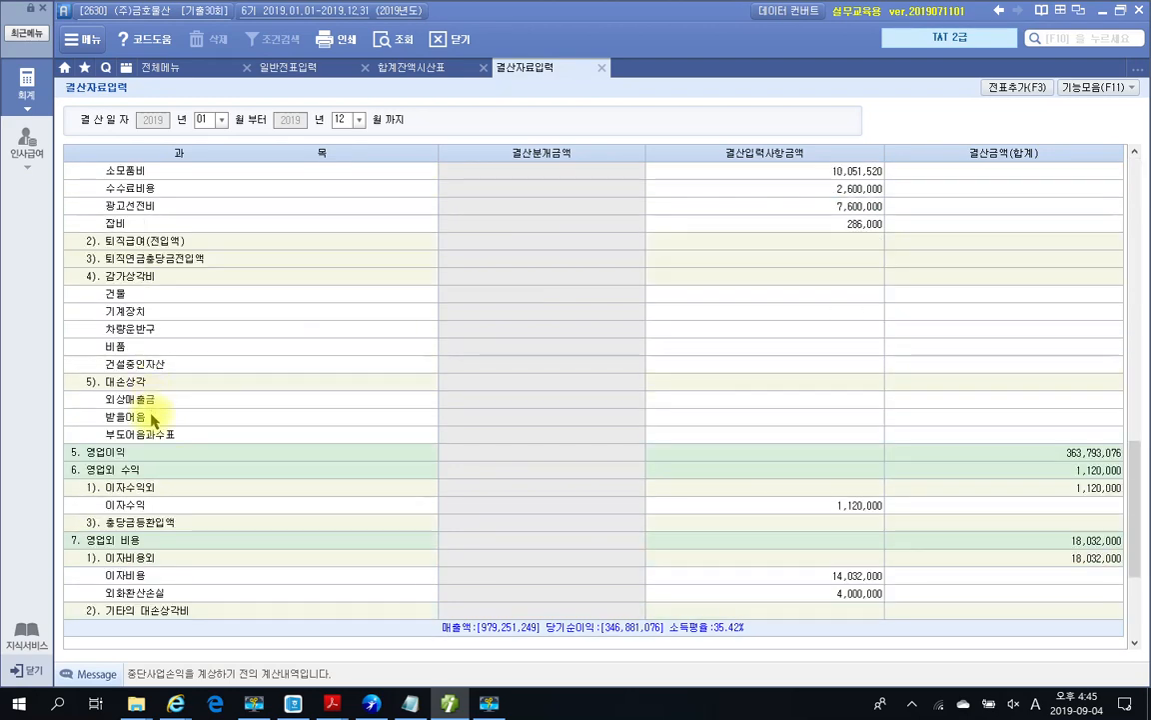
click(773, 424)
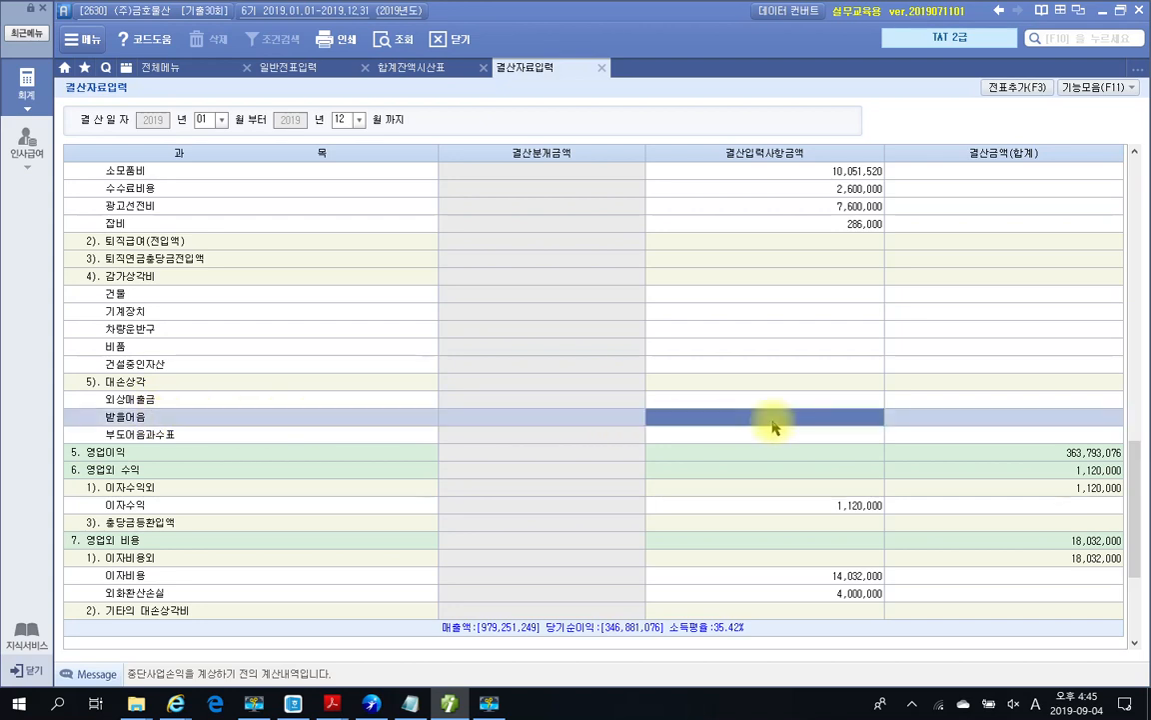
text(38)
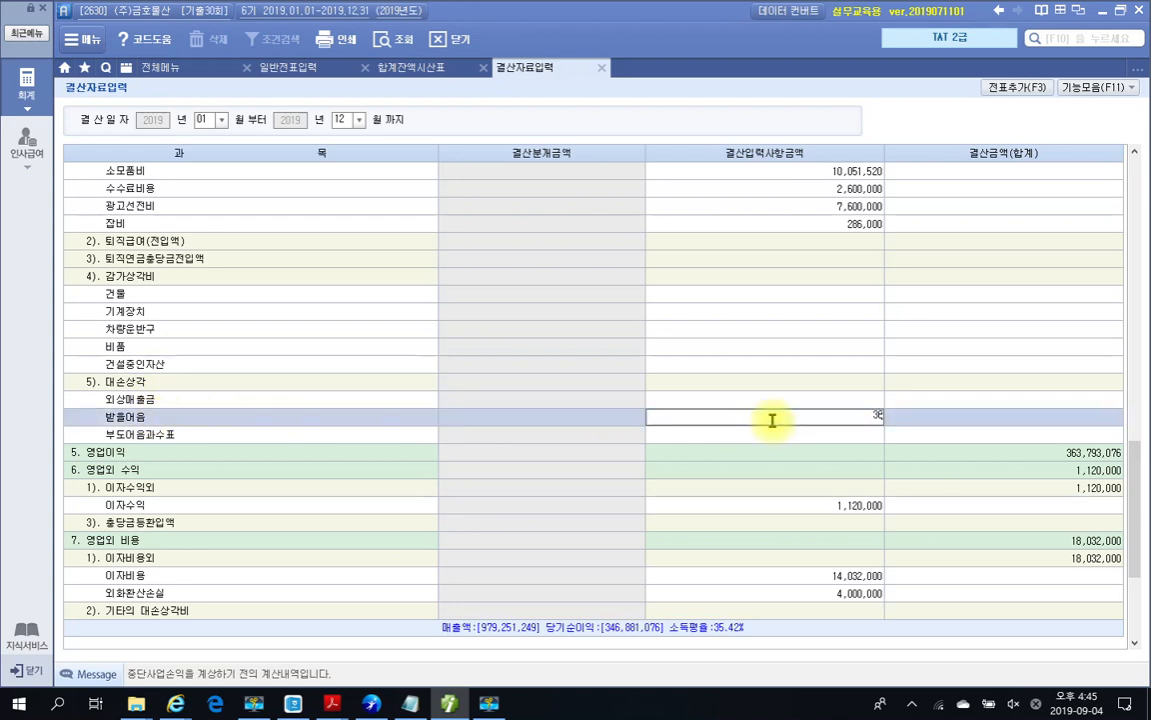
text(7,195)
key(Return)
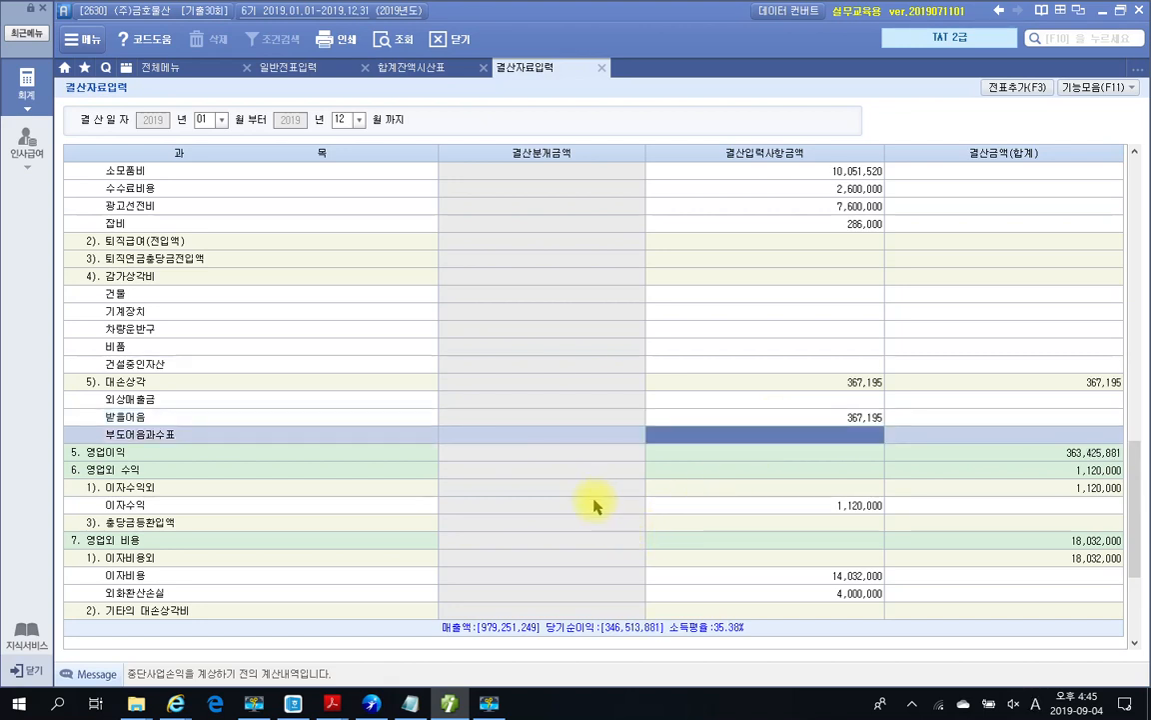
scroll(587, 535, down, 3)
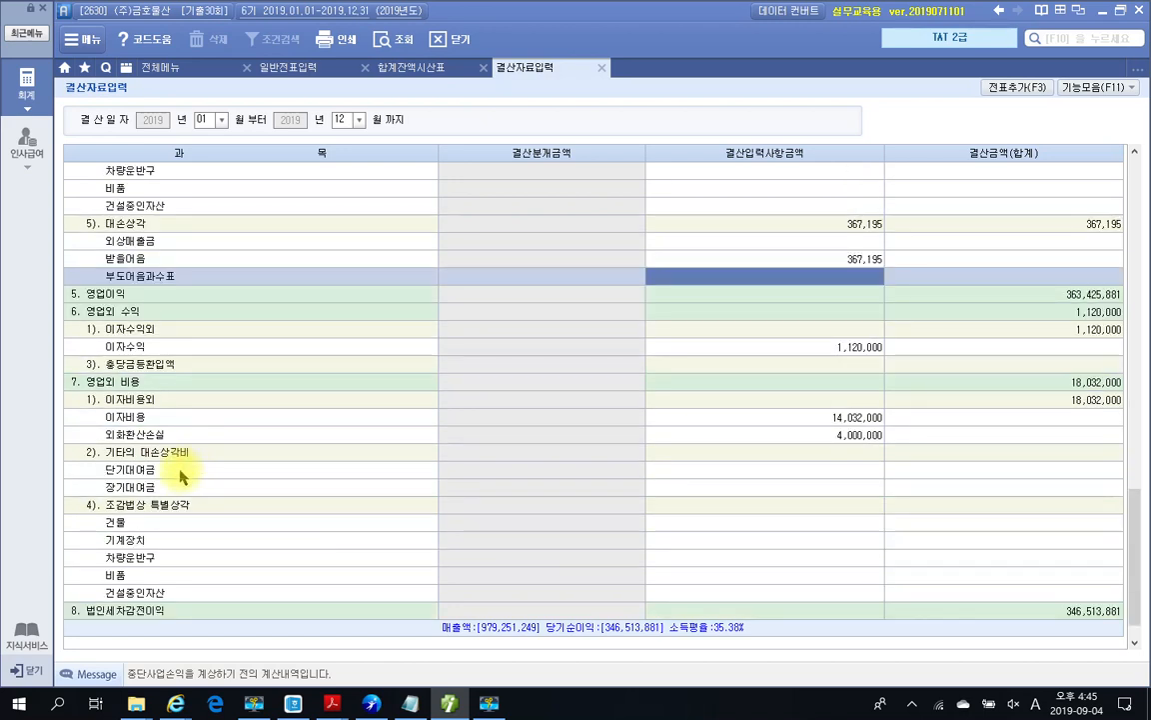
click(717, 472)
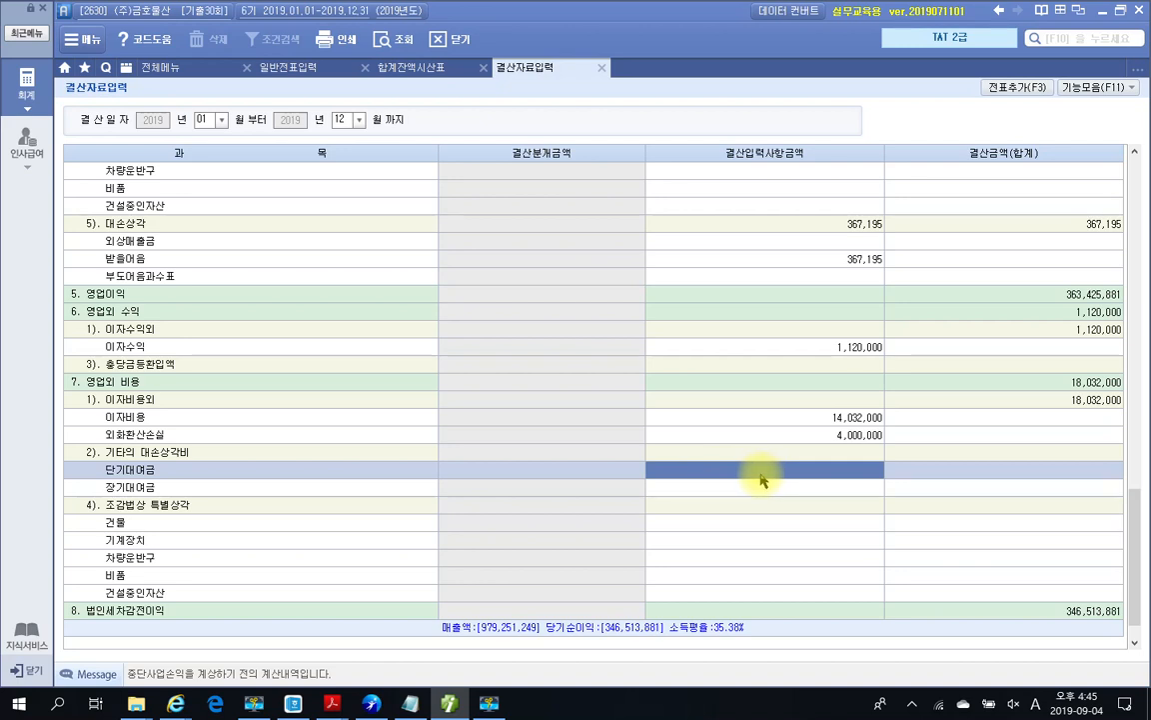
text(6)
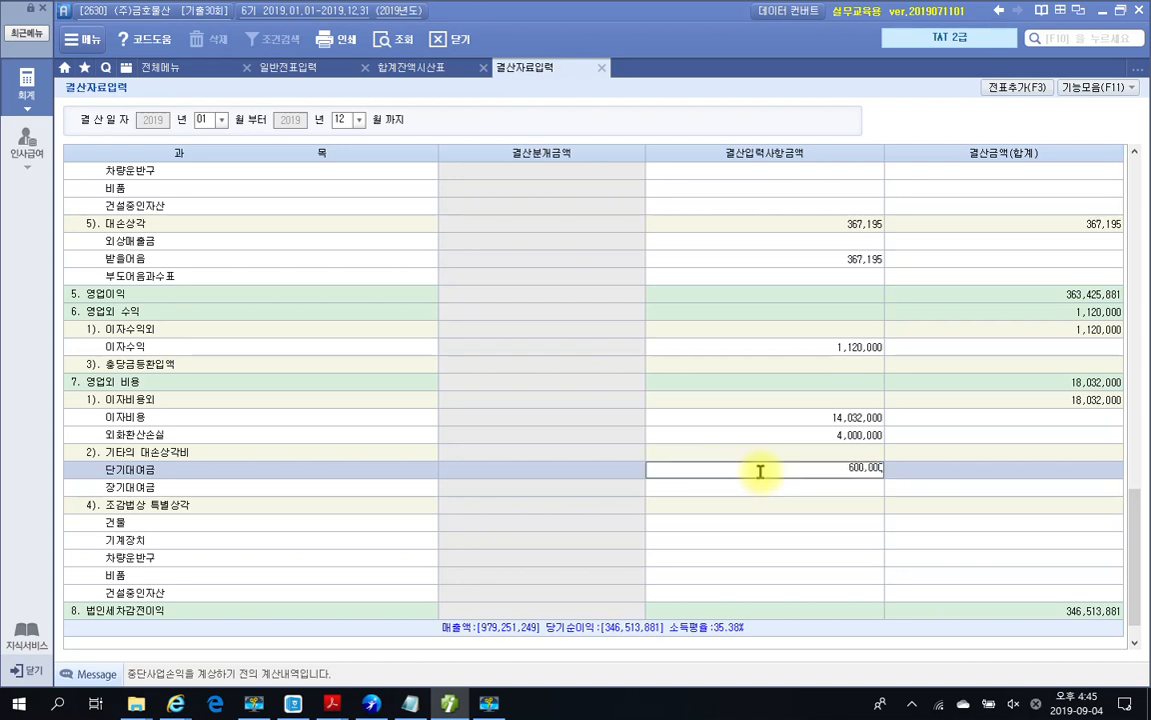
text(00,000)
key(Return)
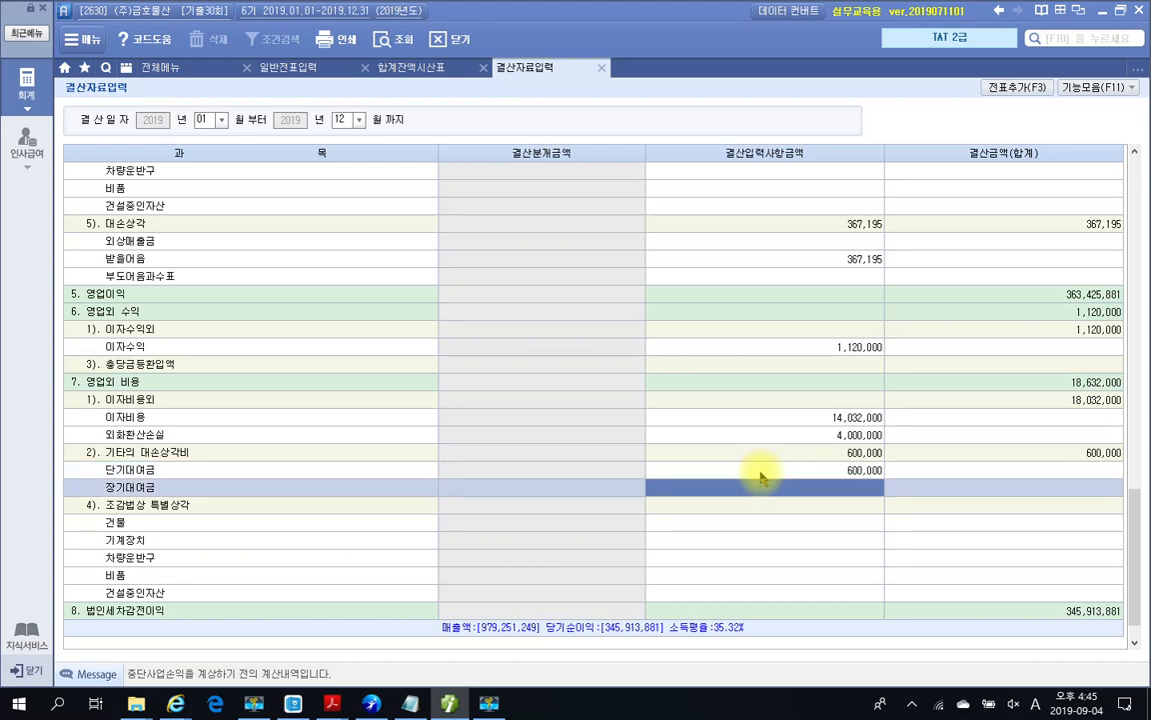
Step: Add the provisions to the general journal as closing vouchers with 전표추가(F3)
click(1012, 88)
click(542, 389)
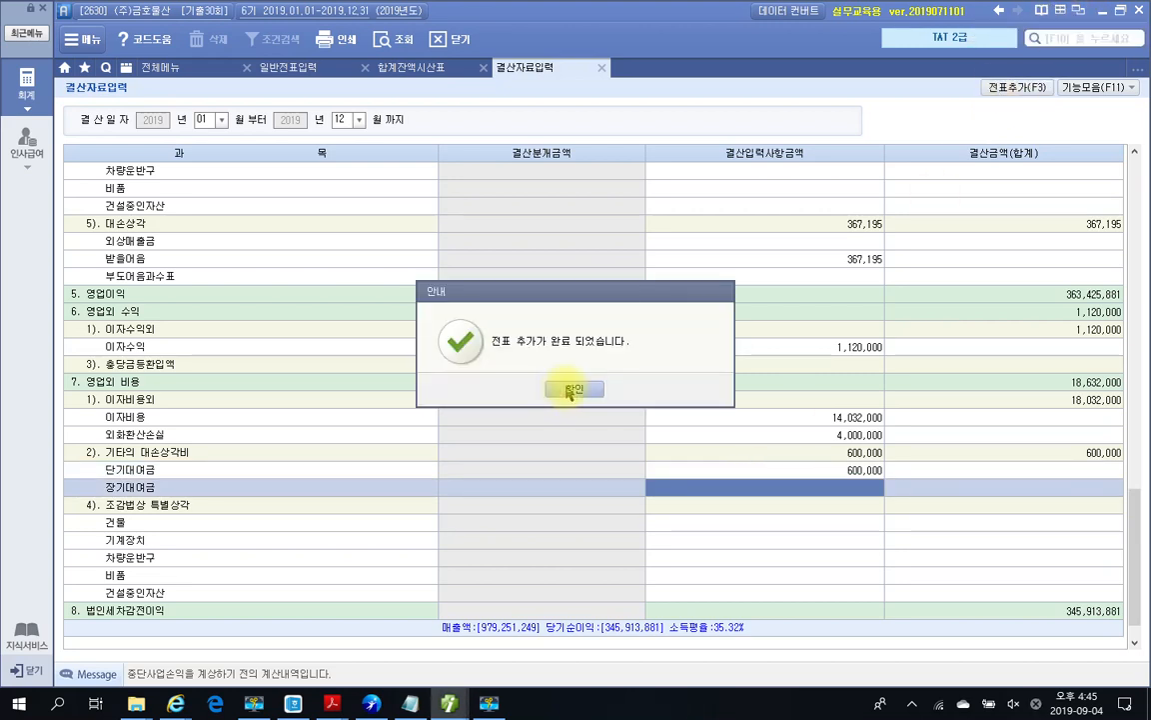
click(562, 391)
click(285, 68)
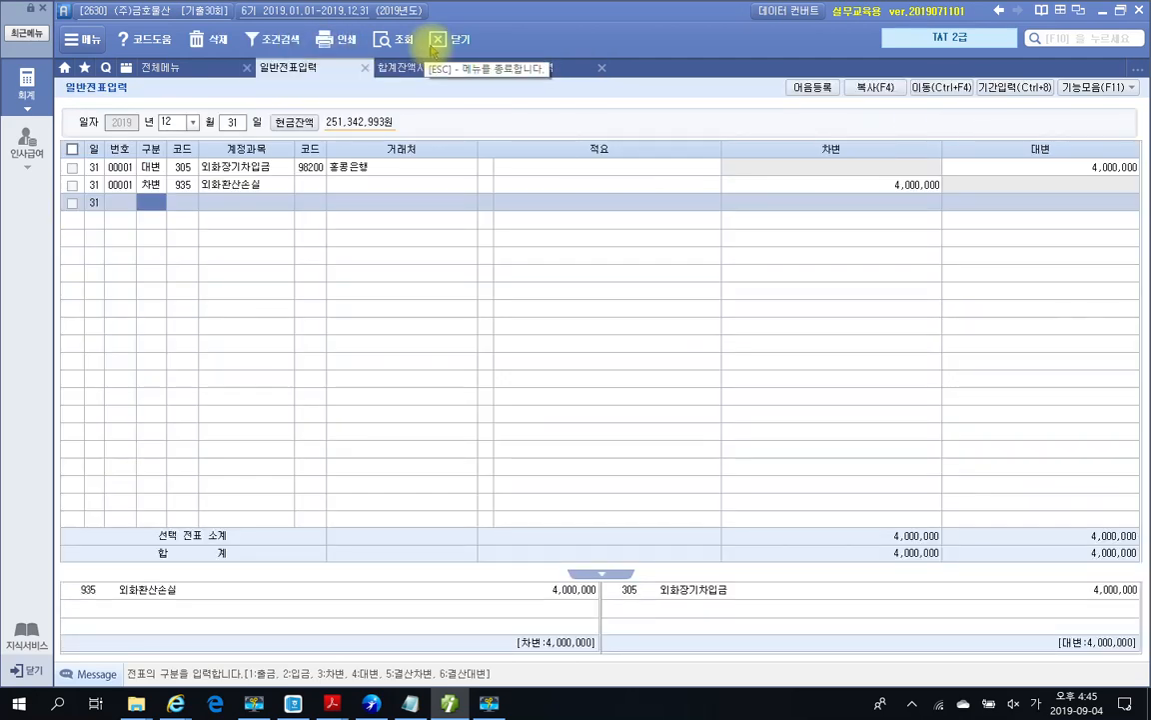
Step: Review the new bad-debt vouchers 00008 and 00009 and their account codes
click(387, 38)
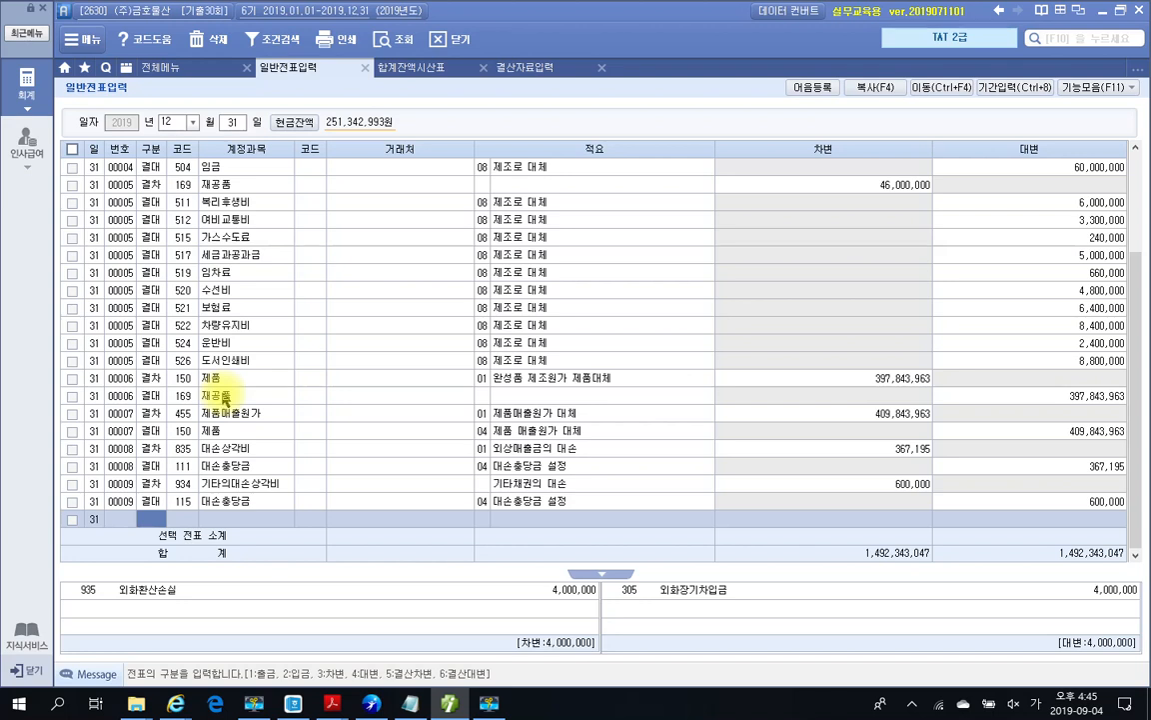
click(155, 484)
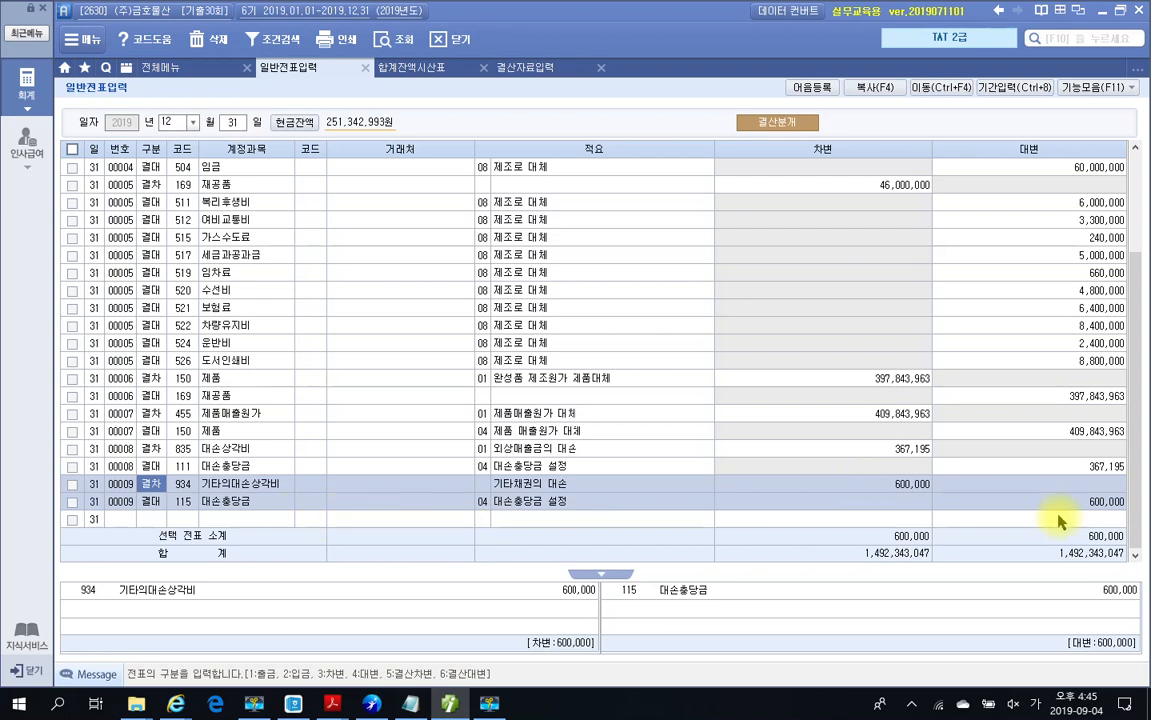
click(312, 461)
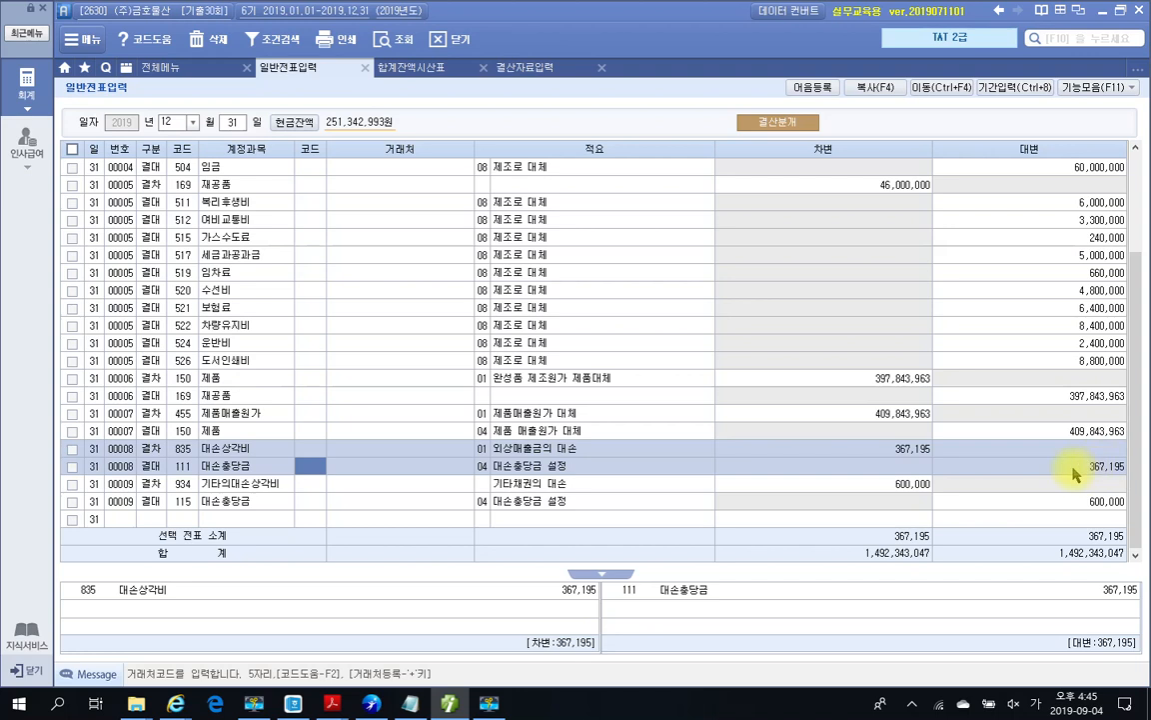
click(193, 503)
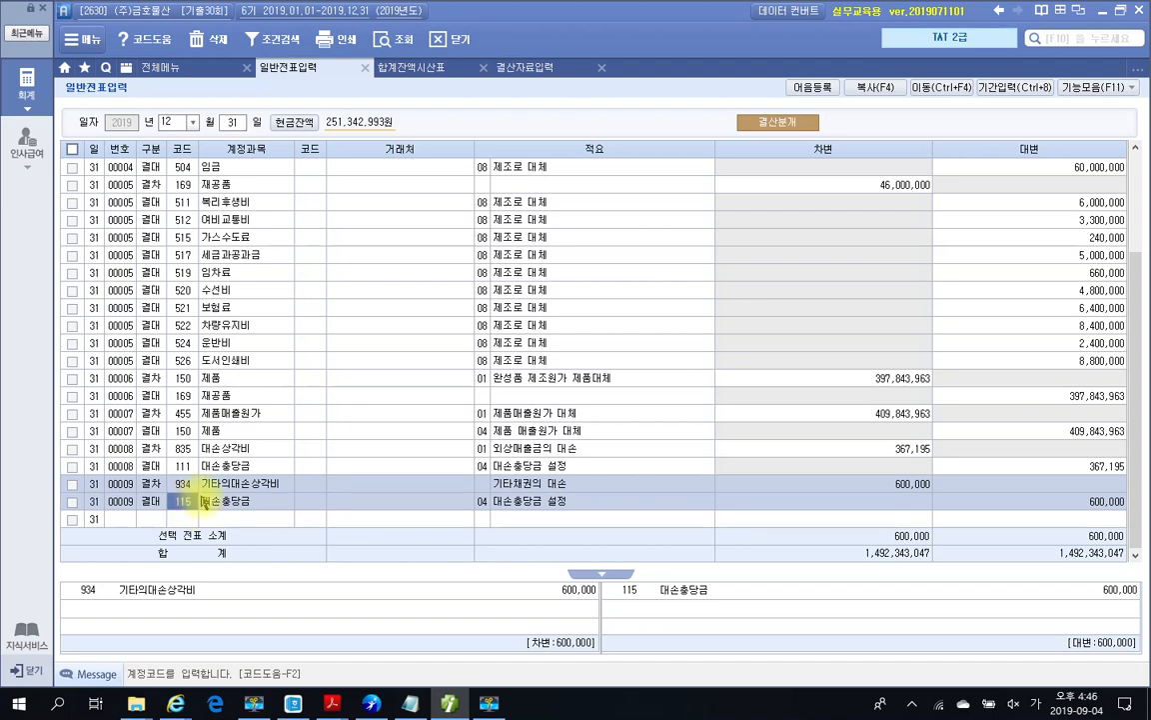
click(186, 484)
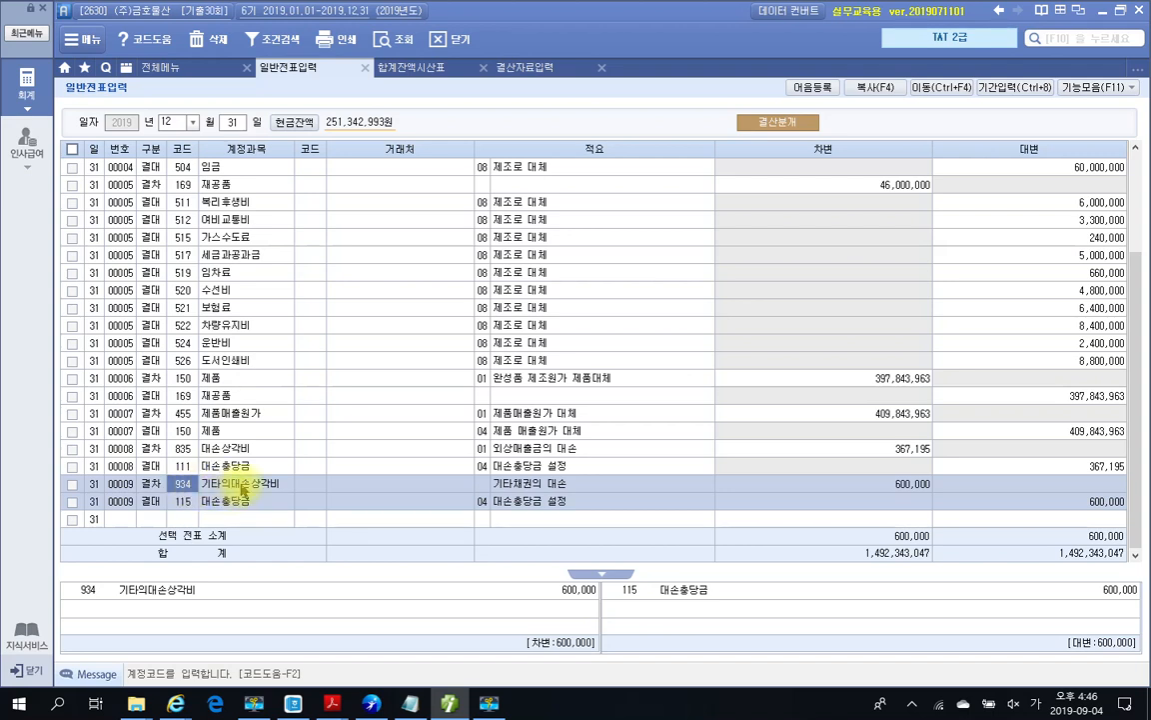
click(186, 449)
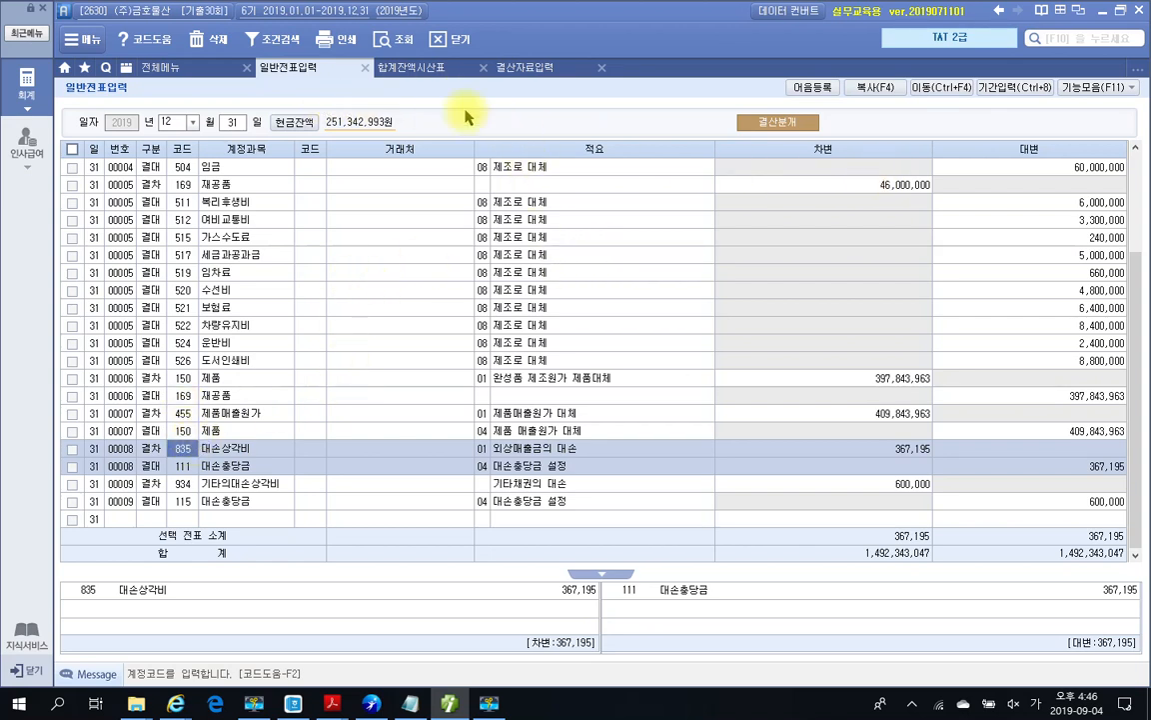
Step: Close 결산자료입력 and minimize Smart A to show the PDF's 문제 4
click(528, 68)
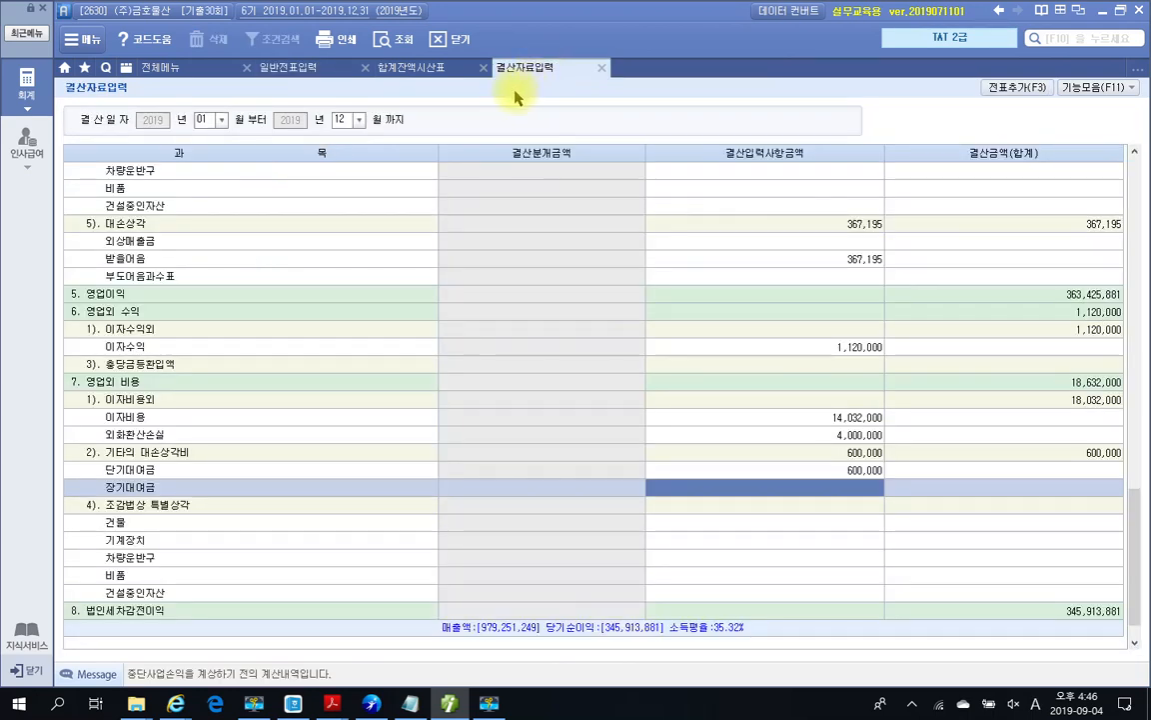
click(601, 72)
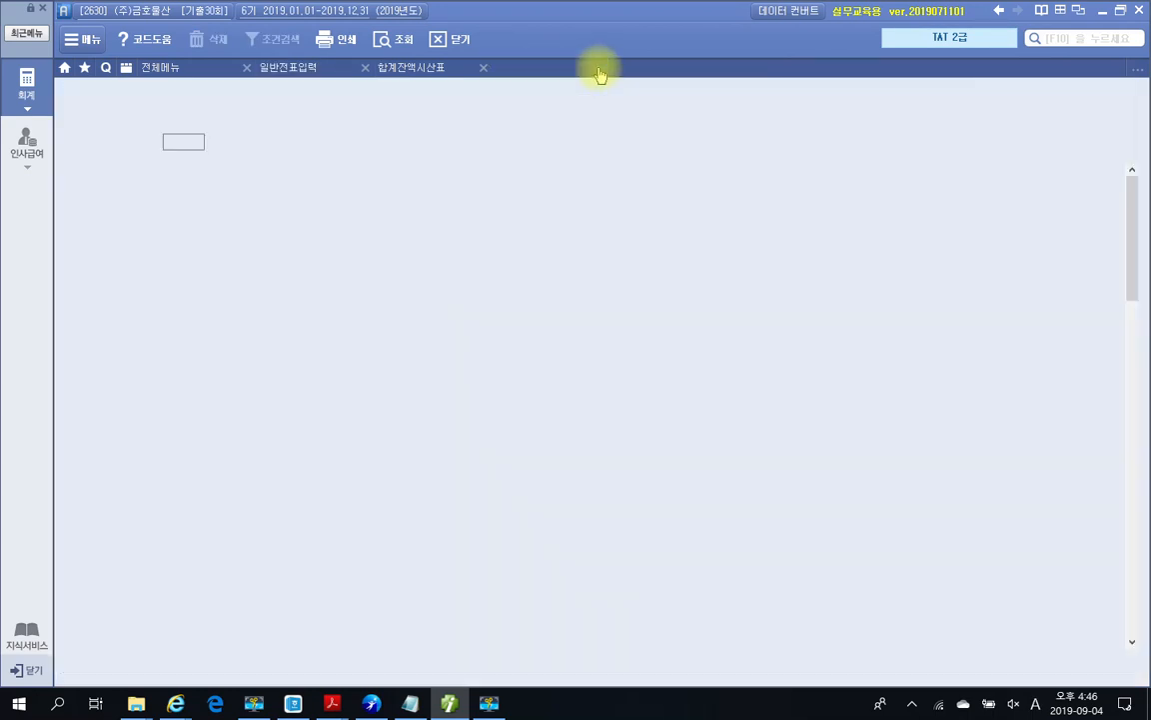
click(296, 68)
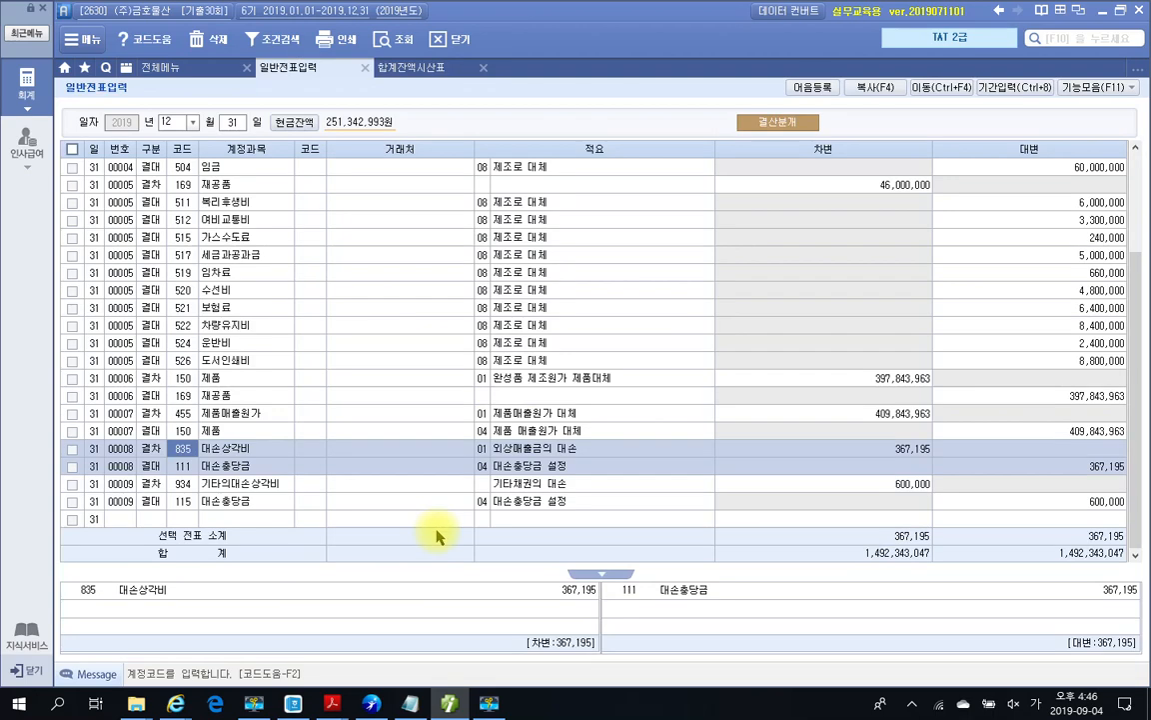
click(449, 703)
scroll(489, 511, down, 3)
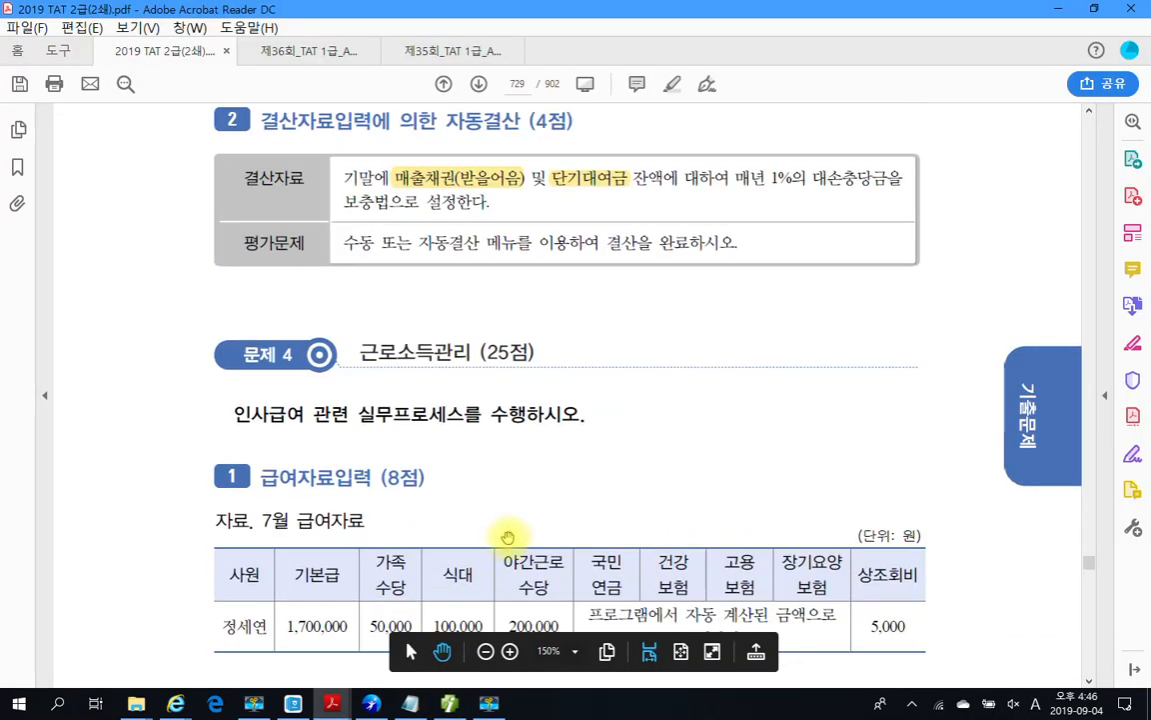
Step: Circle the 가족수당, 식대, 야간근로수당 and 상조회비 headings in red, then clear them and move to page 730
scroll(508, 537, down, 3)
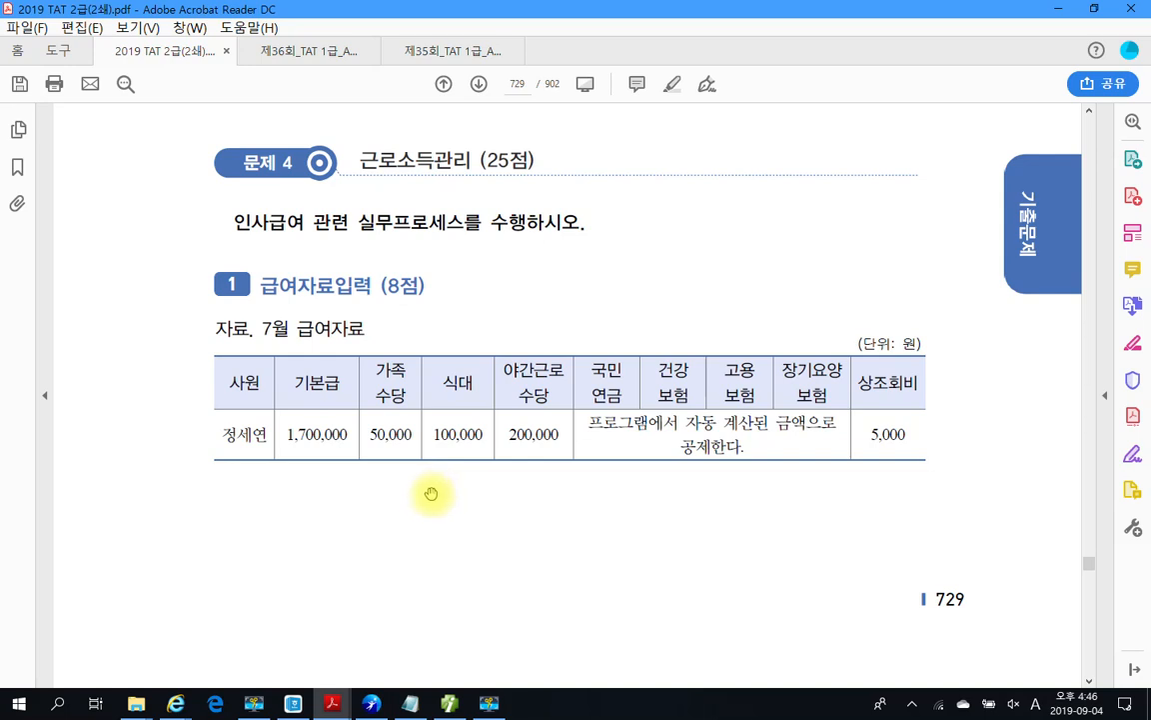
scroll(431, 492, down, 1)
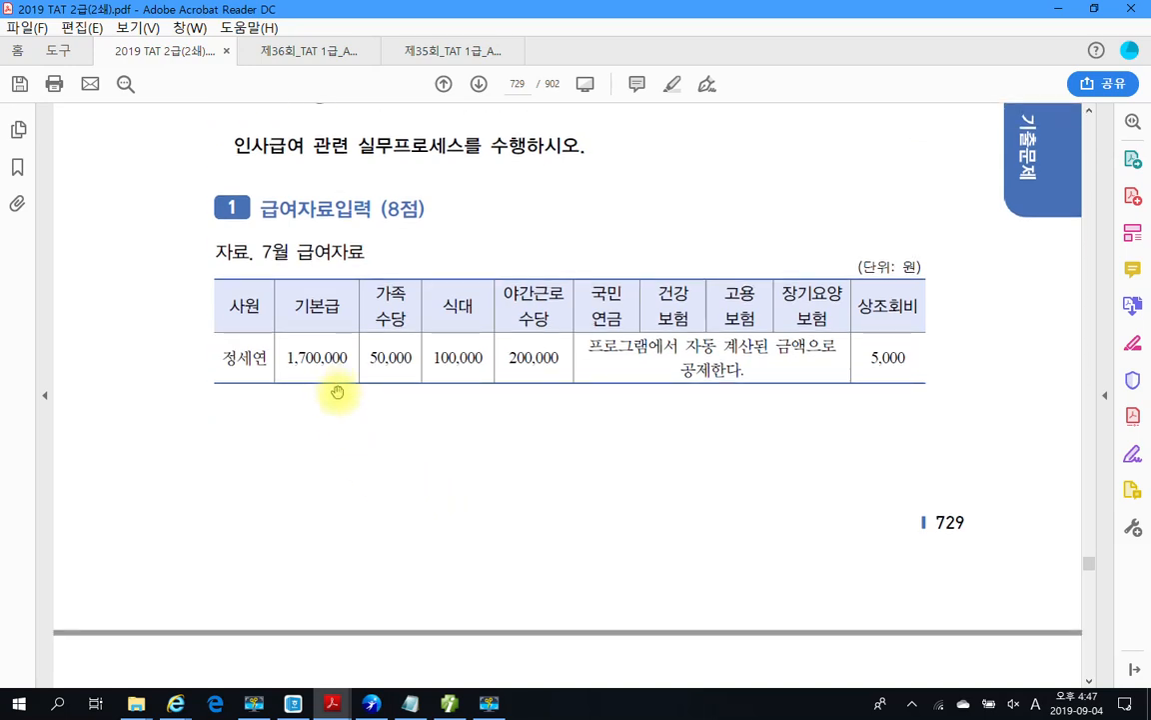
drag(389, 336, 411, 334)
mouse_move(482, 341)
mouse_down()
mouse_move(442, 327)
mouse_move(480, 341)
mouse_up()
mouse_move(559, 334)
mouse_down()
mouse_move(522, 338)
mouse_move(519, 274)
mouse_move(548, 333)
mouse_up()
mouse_move(930, 350)
mouse_down()
mouse_move(914, 265)
mouse_move(943, 309)
mouse_move(934, 337)
mouse_move(916, 337)
mouse_up()
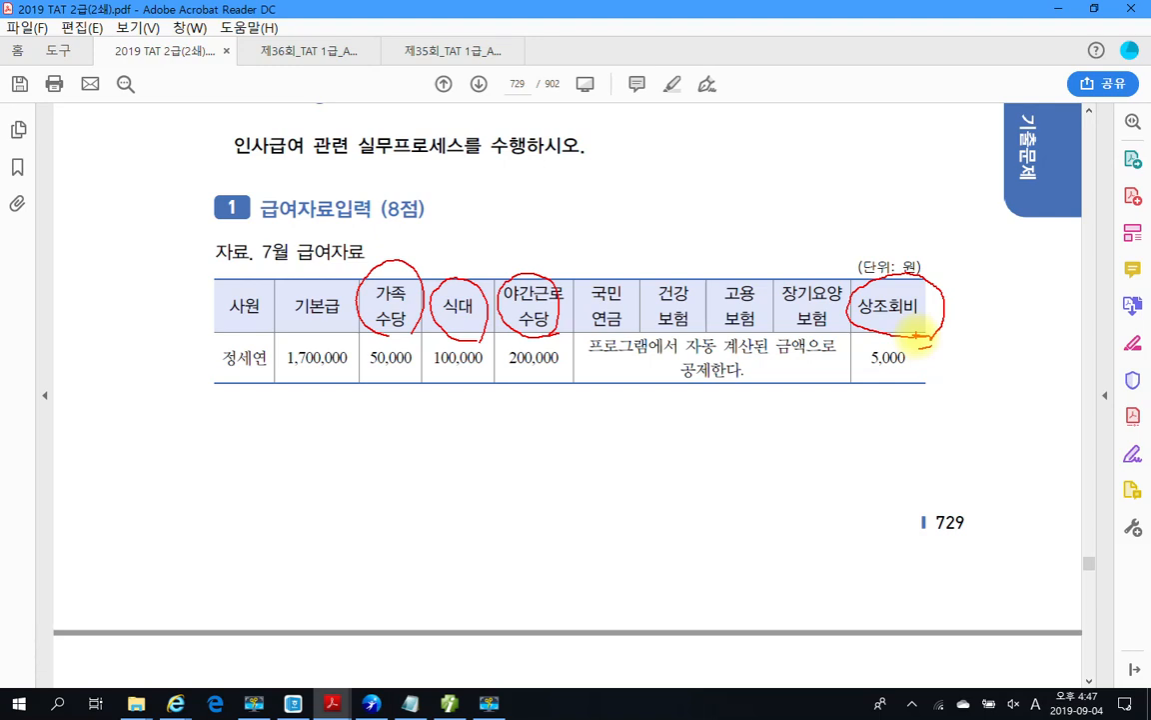
key(Escape)
scroll(316, 526, down, 3)
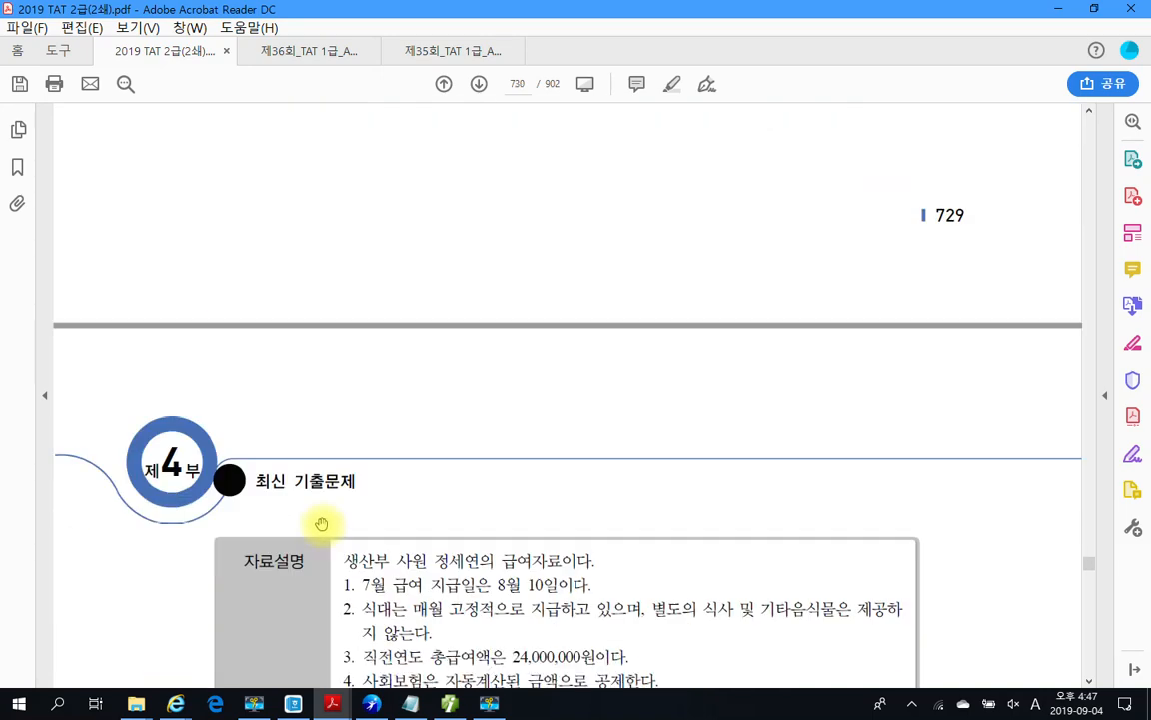
Step: Highlight the word 식대는 in yellow in the 자료설명 notes
scroll(322, 524, down, 3)
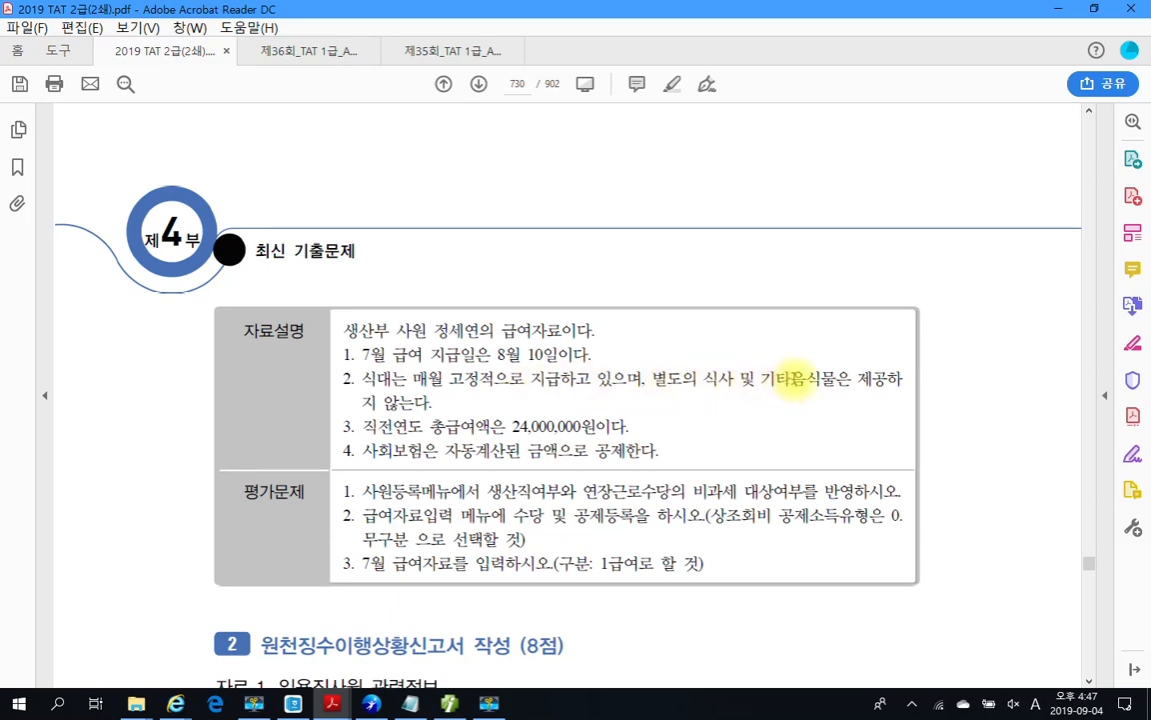
double_click(368, 380)
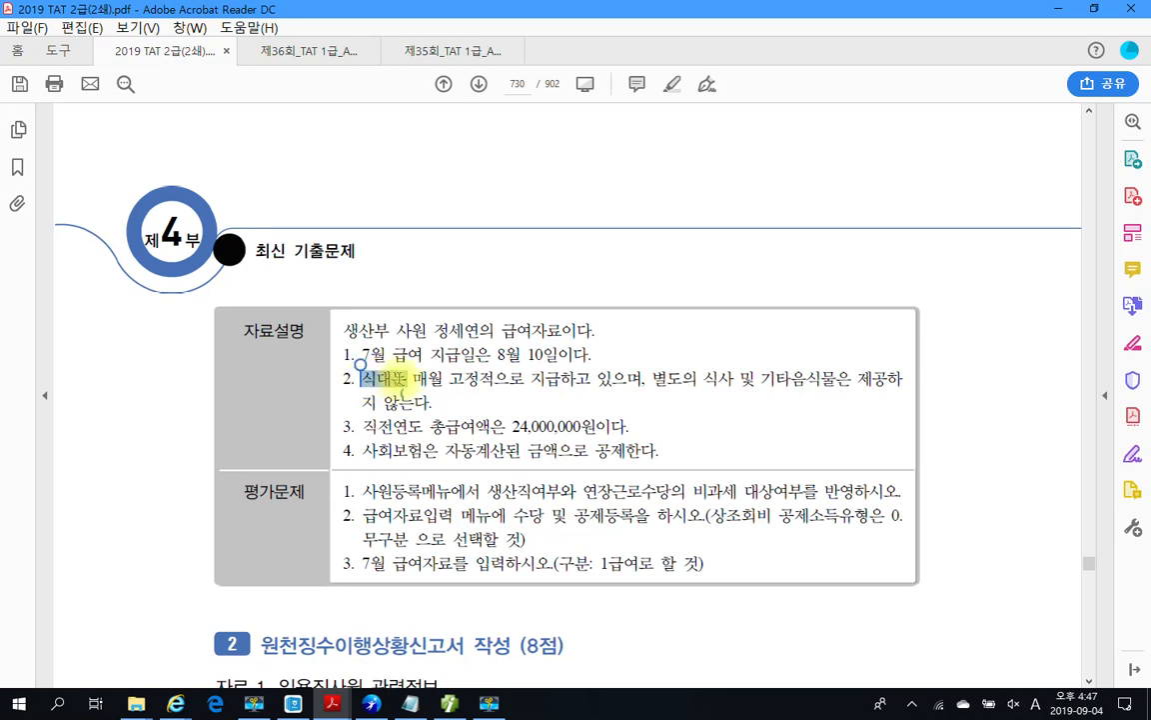
right_click(389, 385)
click(450, 426)
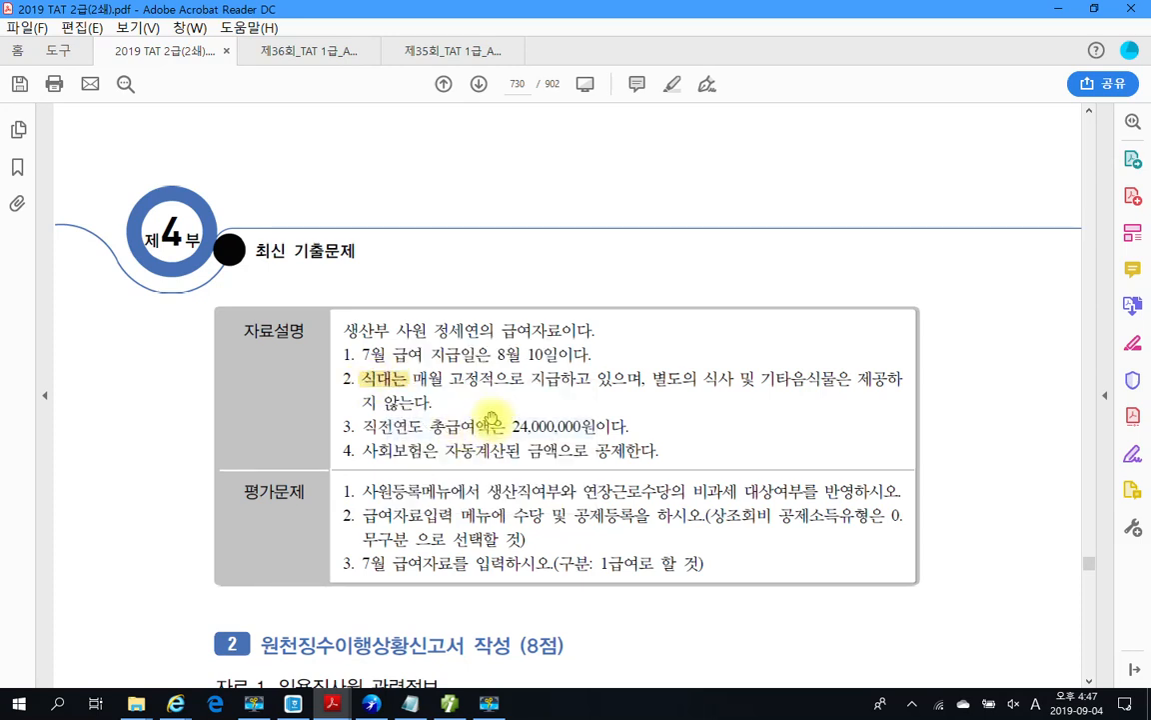
Step: Highlight the amount 24,000,000원 in yellow
scroll(480, 415, down, 1)
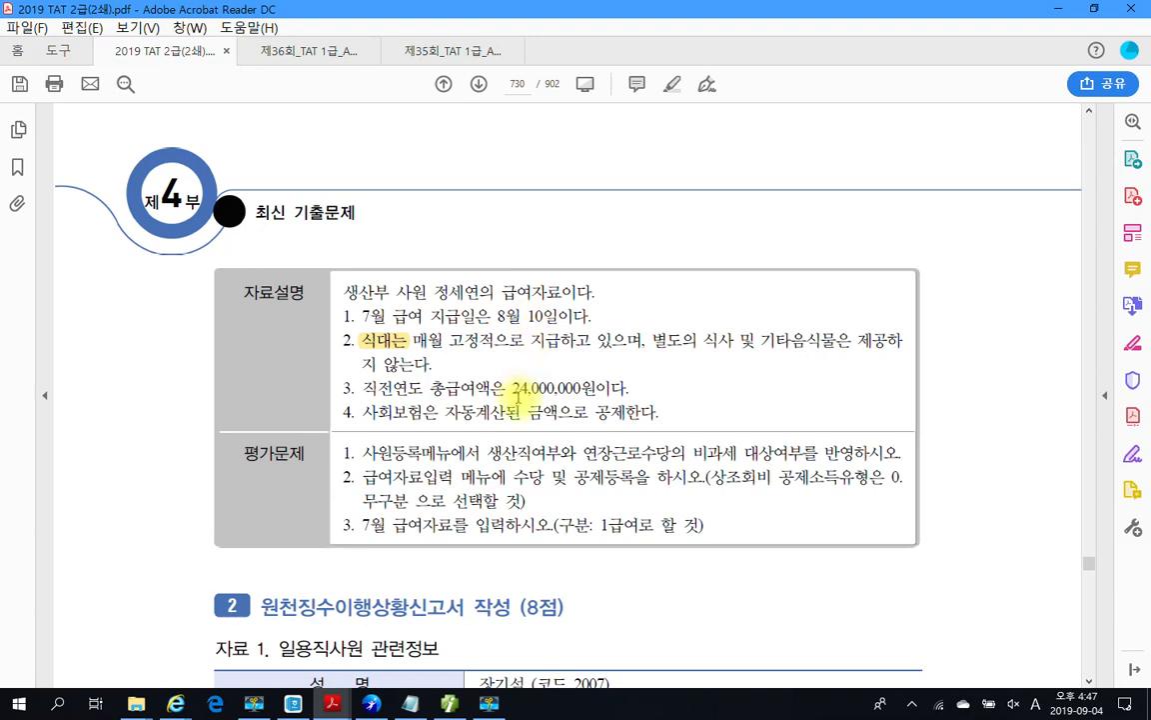
drag(511, 388, 597, 390)
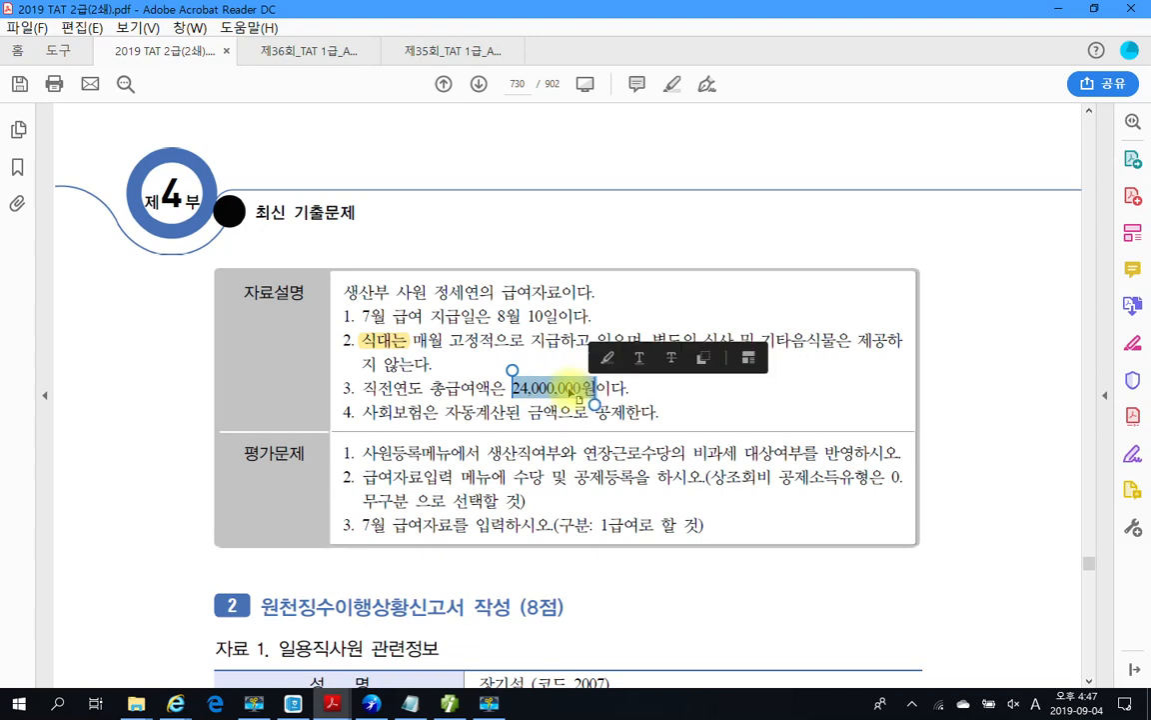
right_click(585, 390)
click(624, 440)
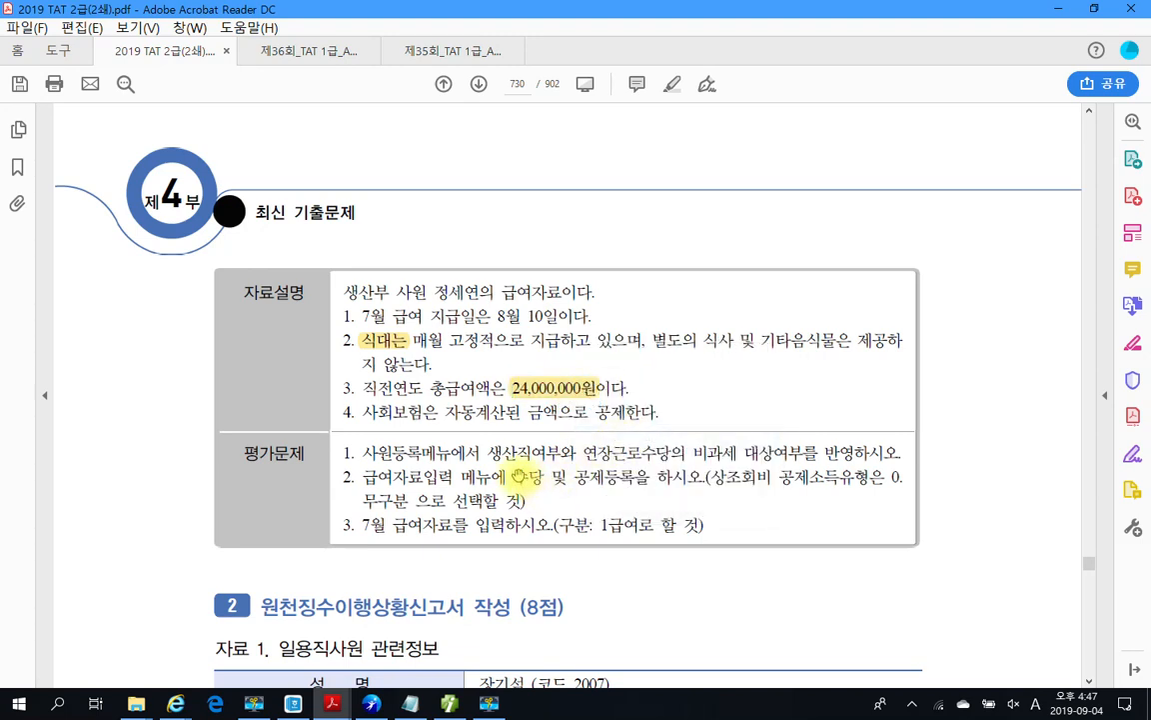
scroll(484, 390, down, 2)
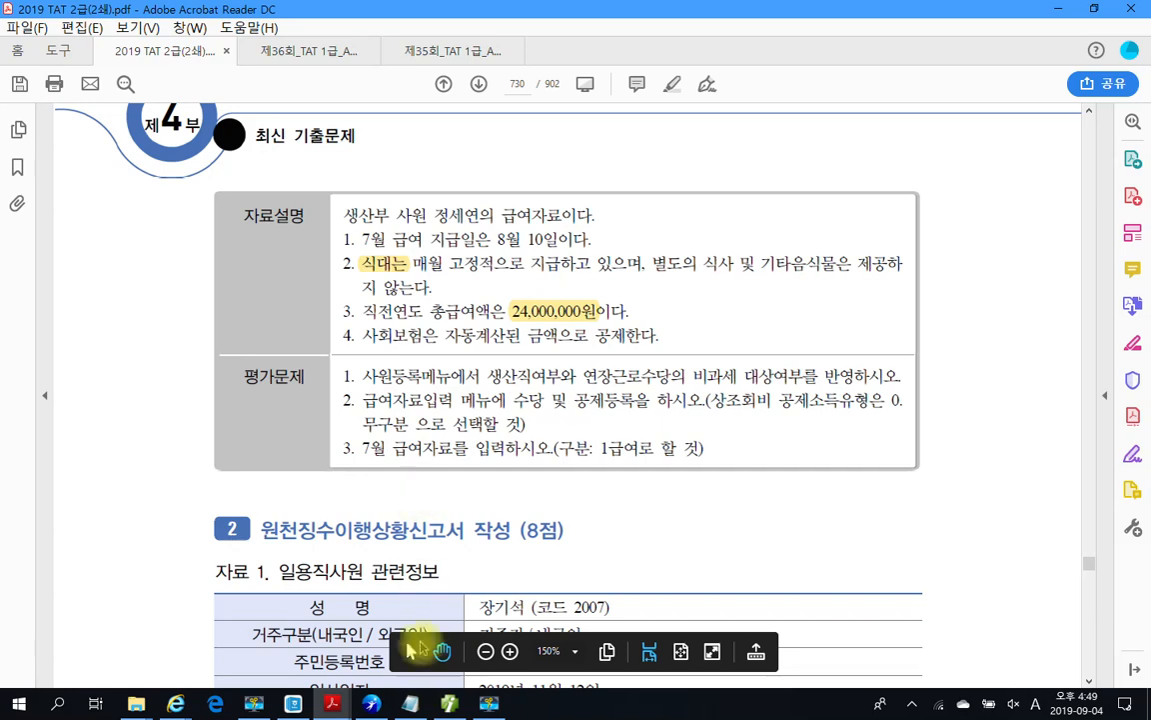
Step: Bring the Smart A accounting program back in front of the exam PDF
click(452, 706)
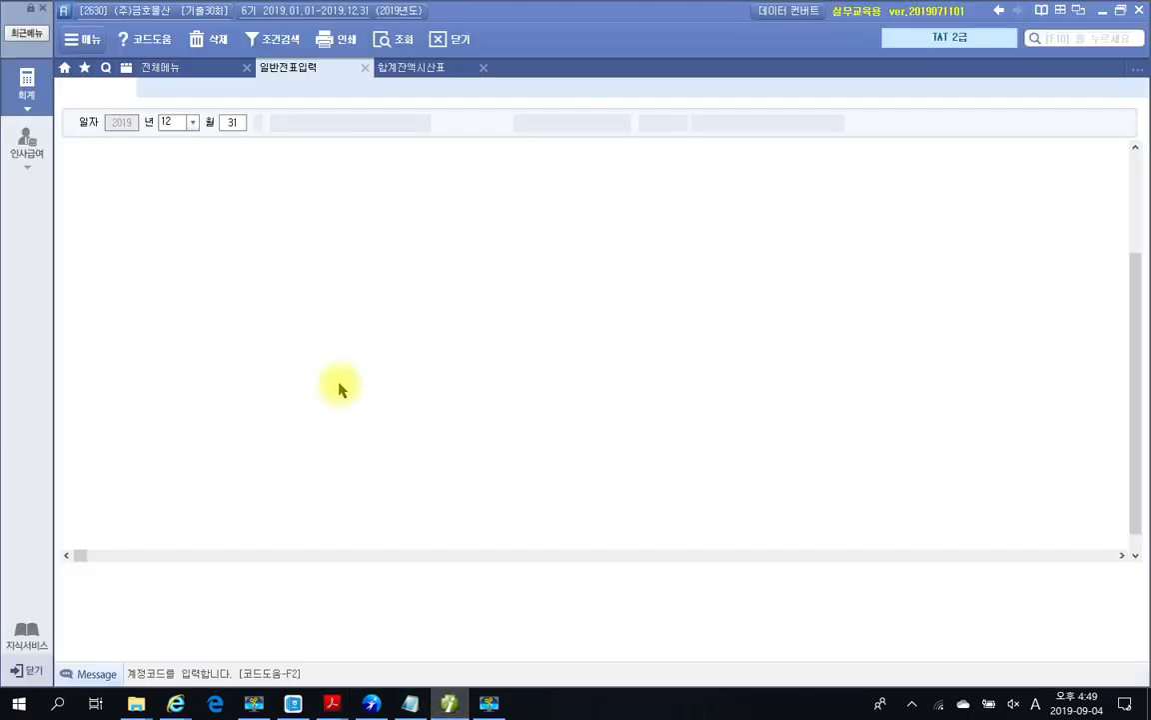
Step: Close the open journal tabs and open employee 1001's record in the 인사급여 employee register
click(365, 67)
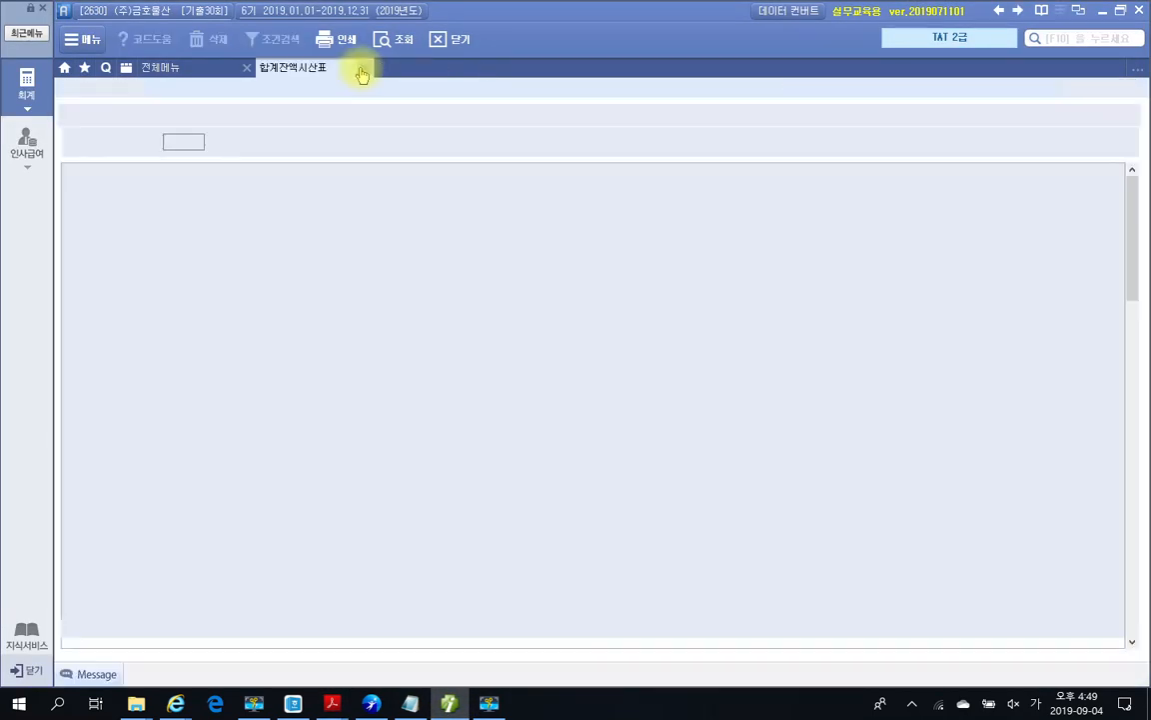
click(364, 67)
click(27, 140)
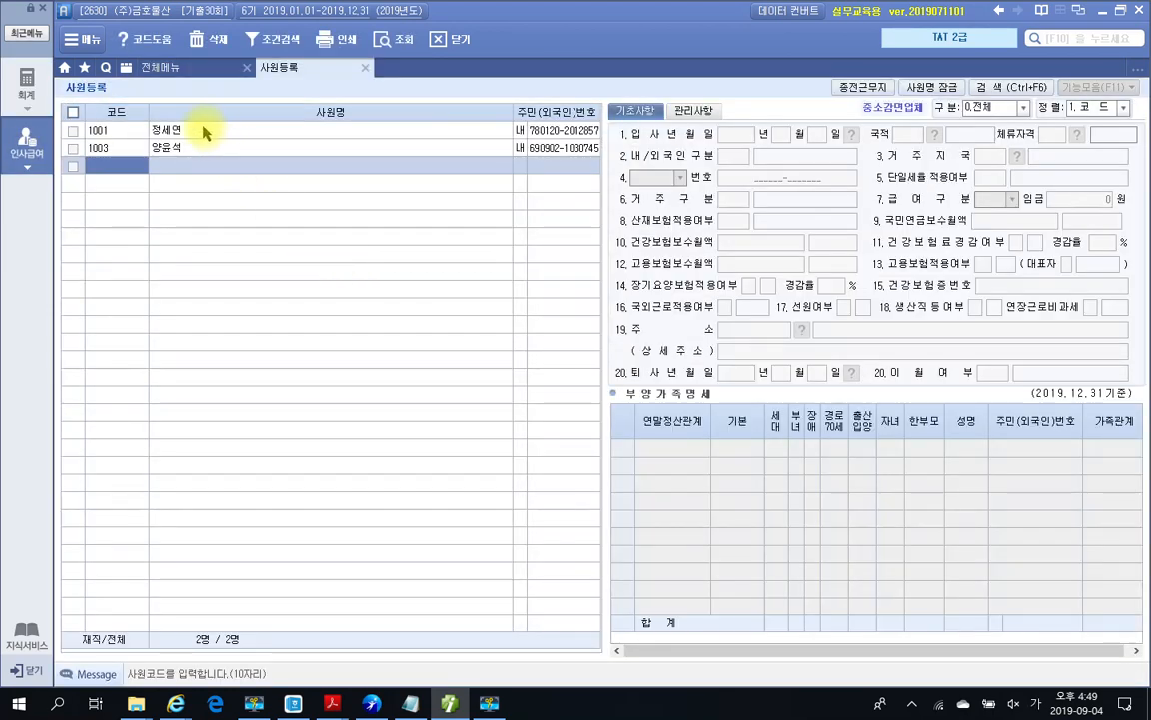
click(202, 130)
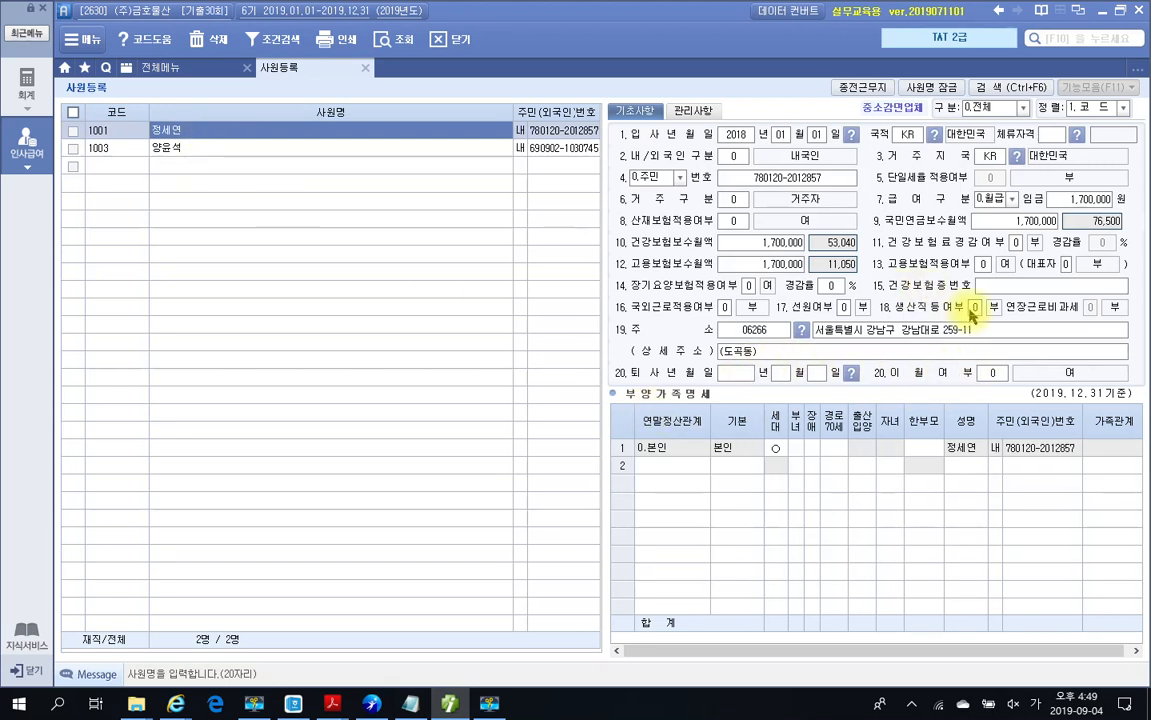
Step: Set employee 1001's 생산직등여부 to 1 and 연장근로비과세 to 1, then close the register
click(974, 309)
text(1)
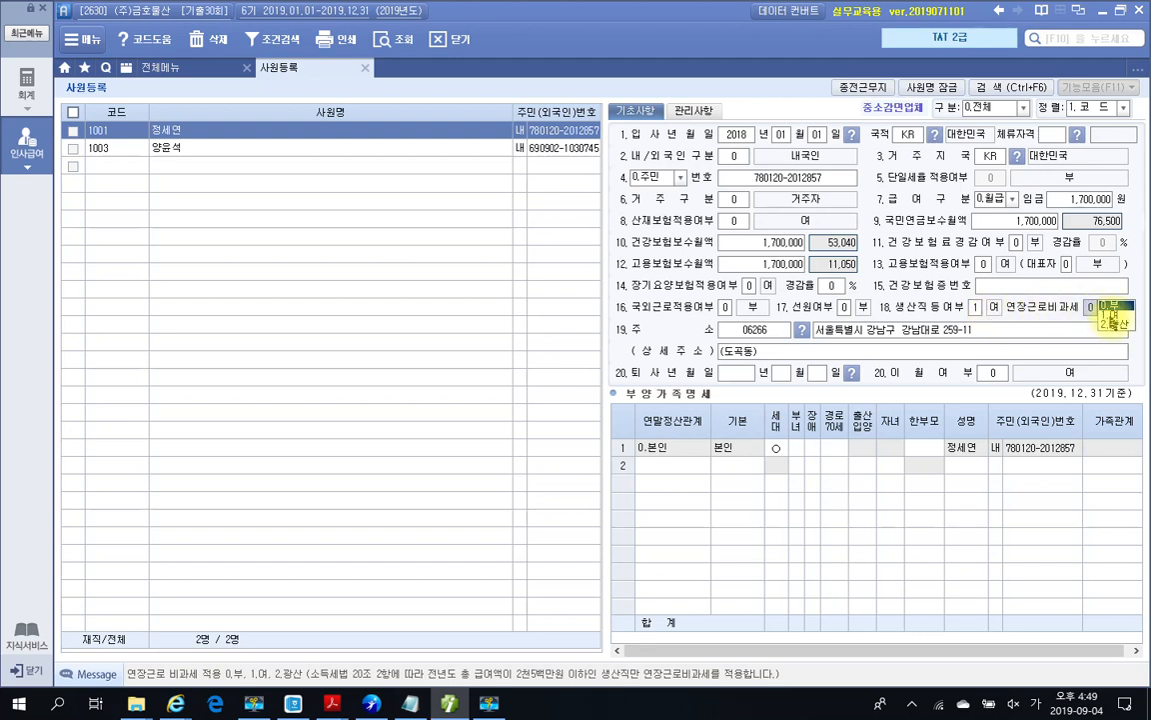
click(1111, 314)
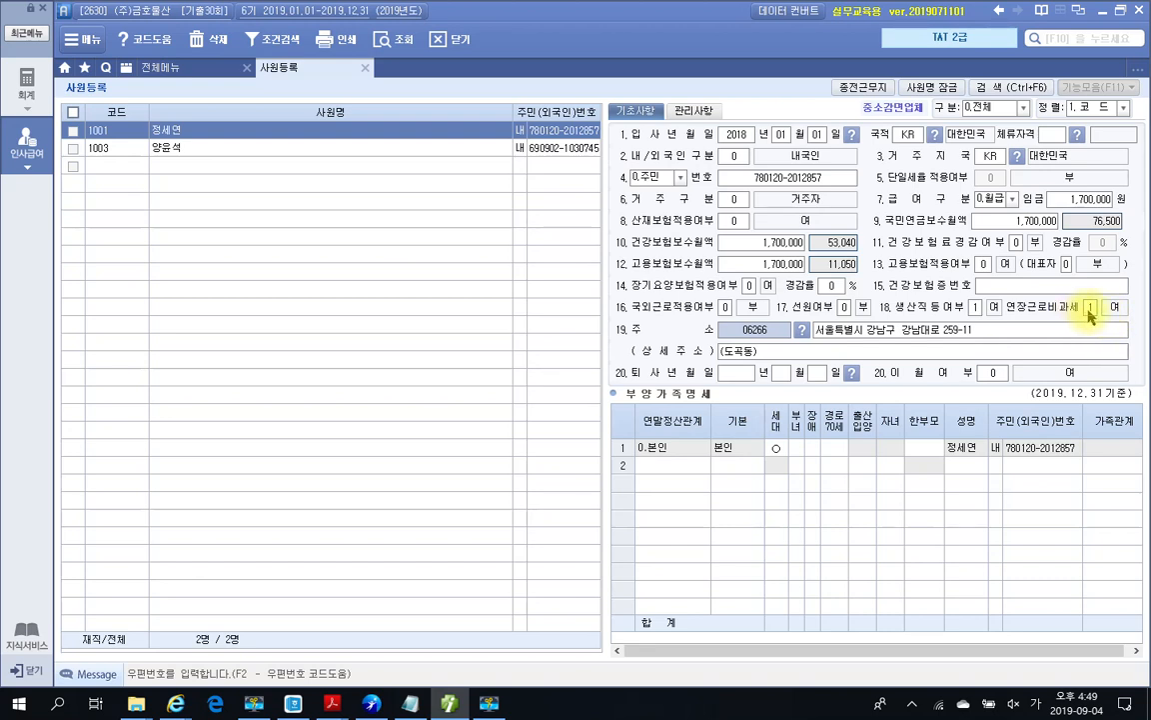
click(1091, 314)
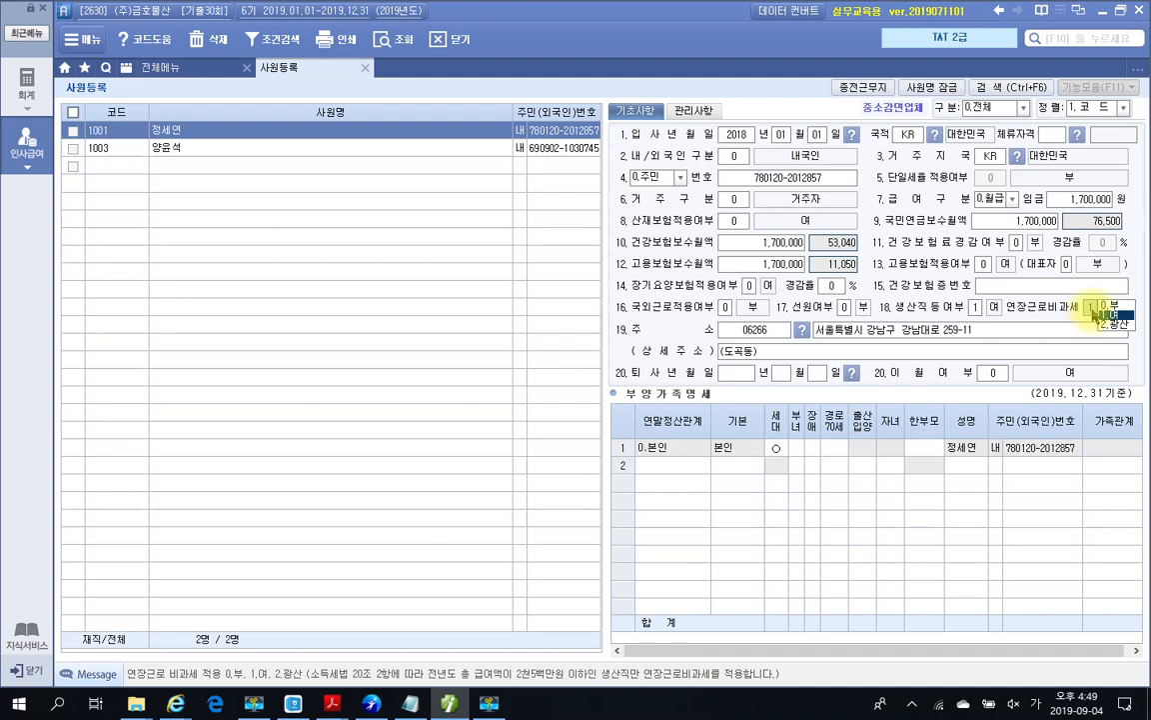
click(1105, 316)
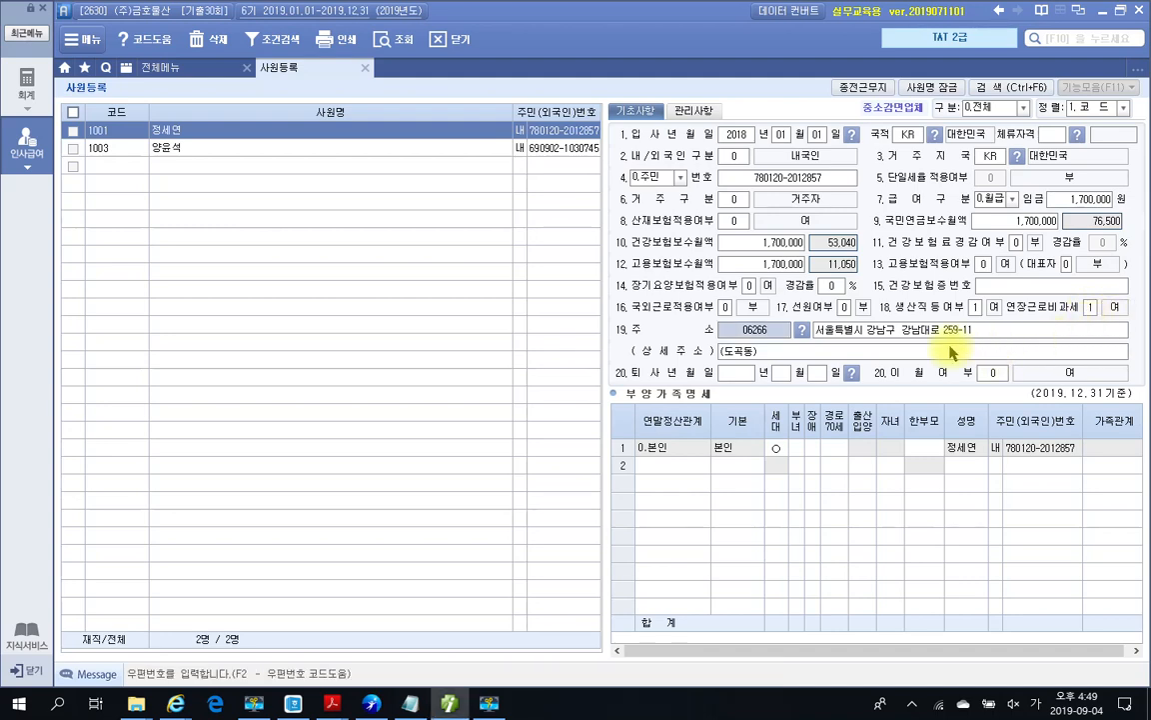
click(449, 703)
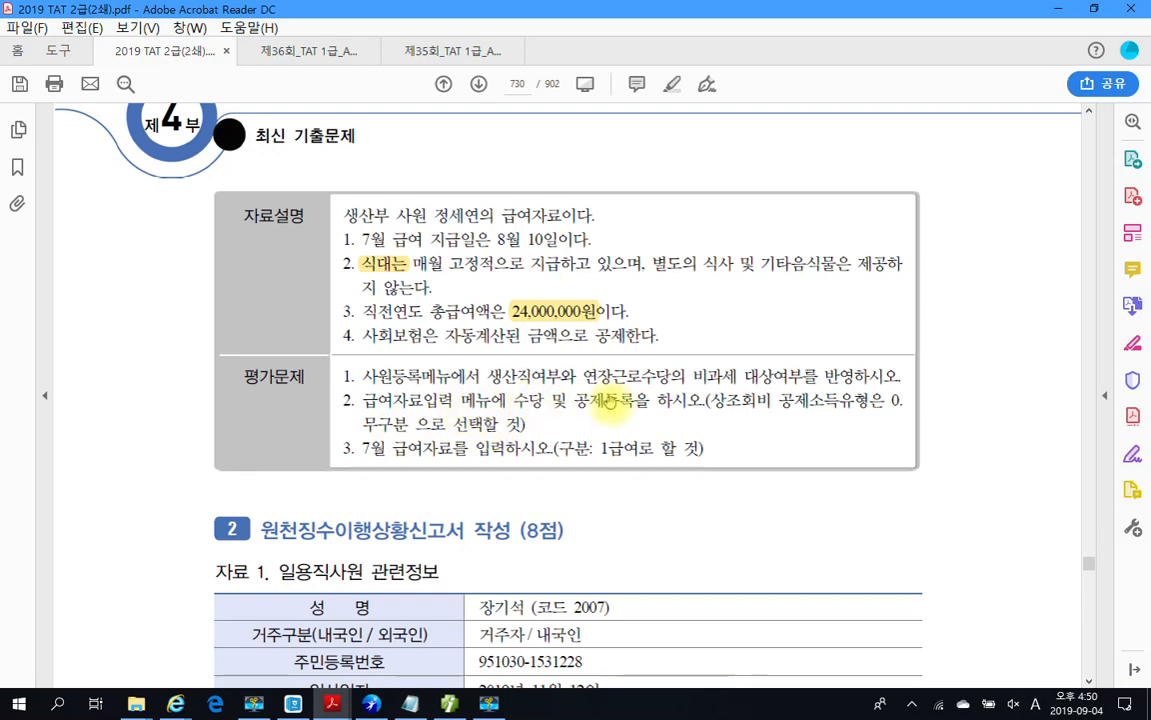
click(447, 704)
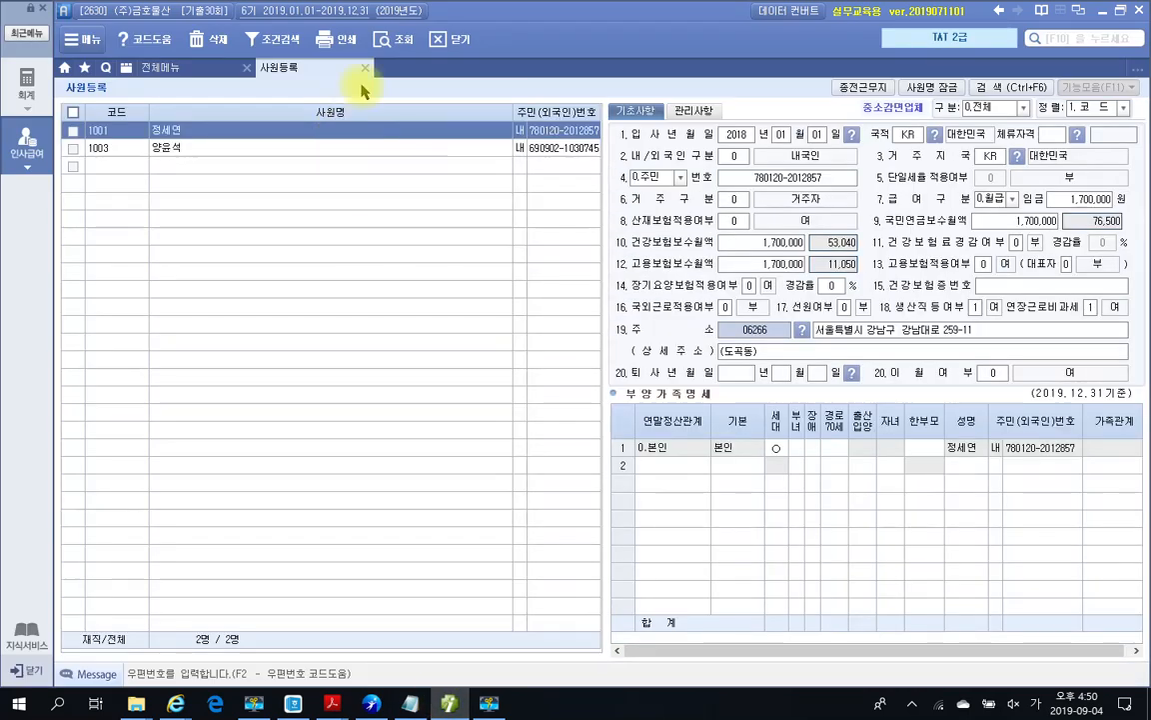
click(365, 68)
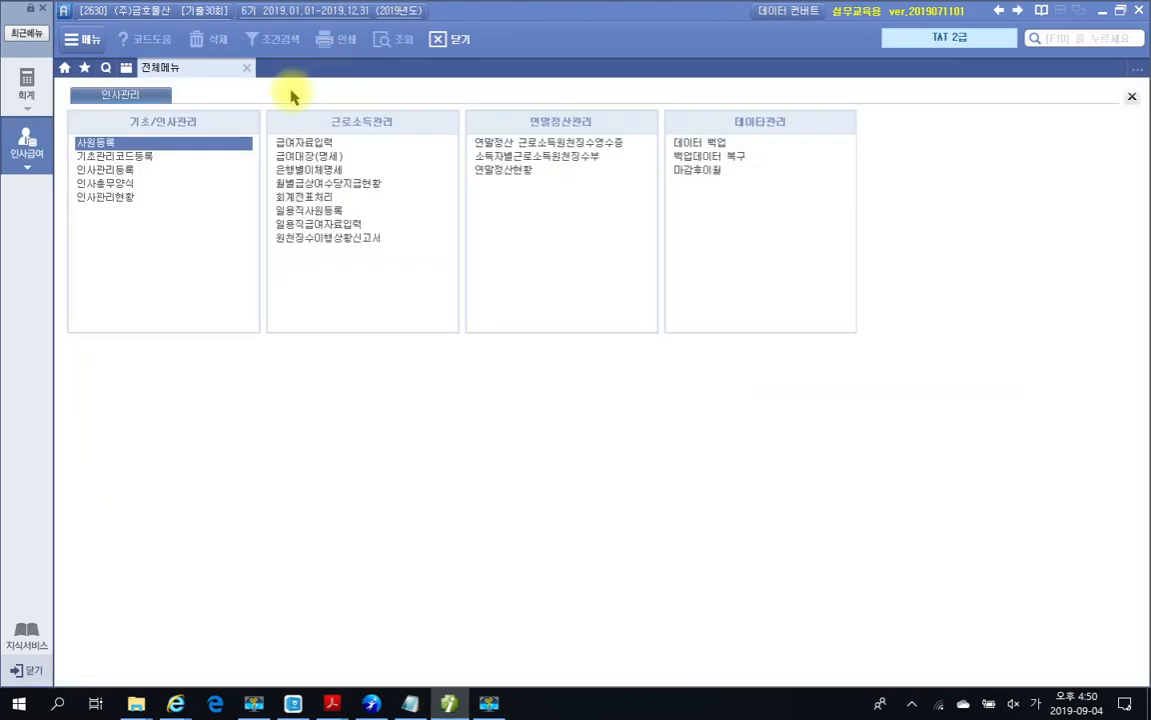
Step: Open 급여자료입력 and its 수당/공제등록 allowance and deduction list
click(316, 143)
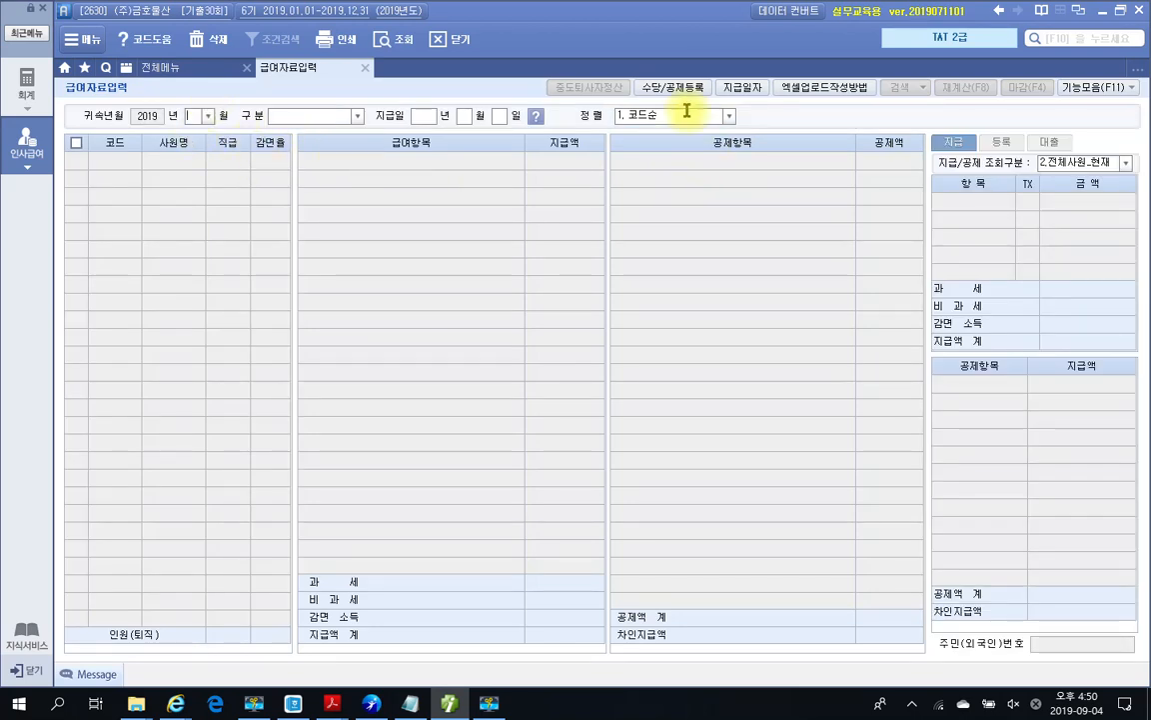
click(673, 87)
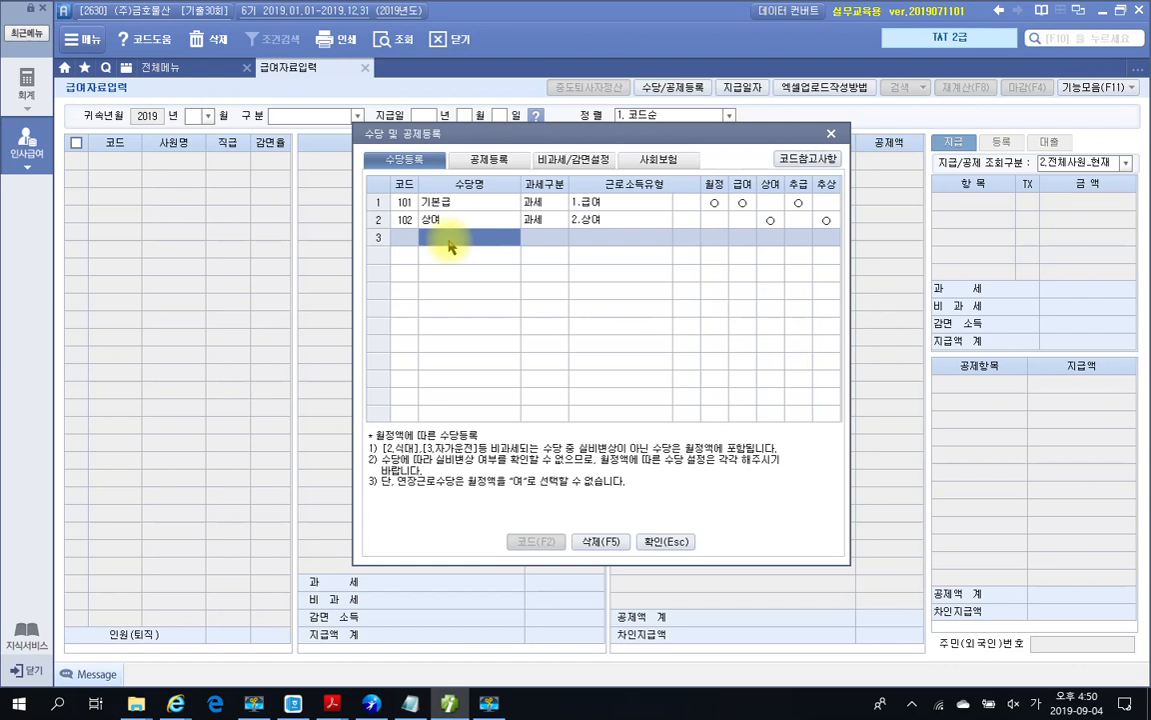
Step: Add the 가족수당 allowance as taxable with income type 1.급여
text(가족수당)
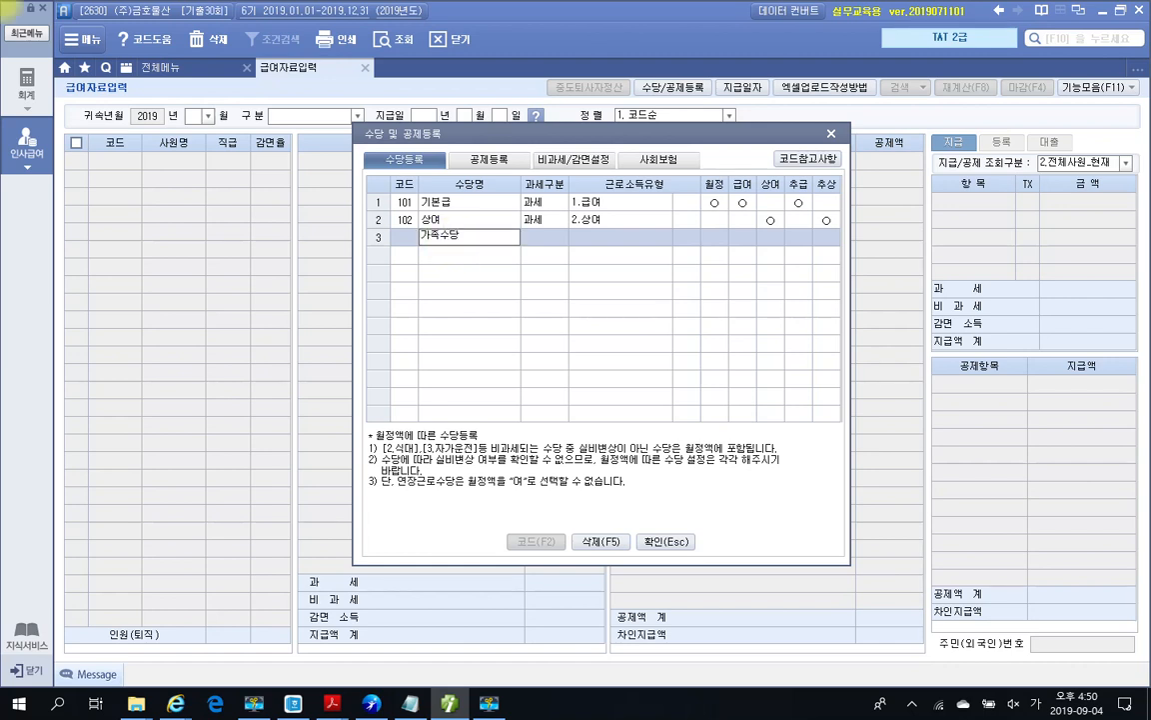
key(Return)
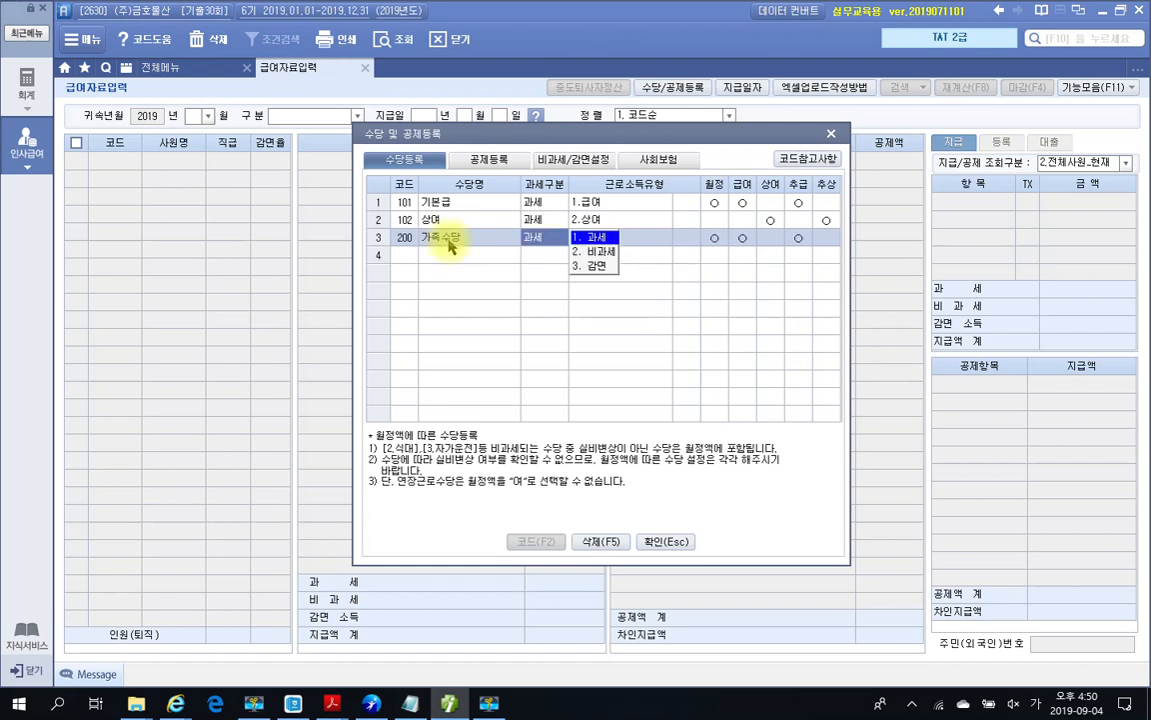
key(Return)
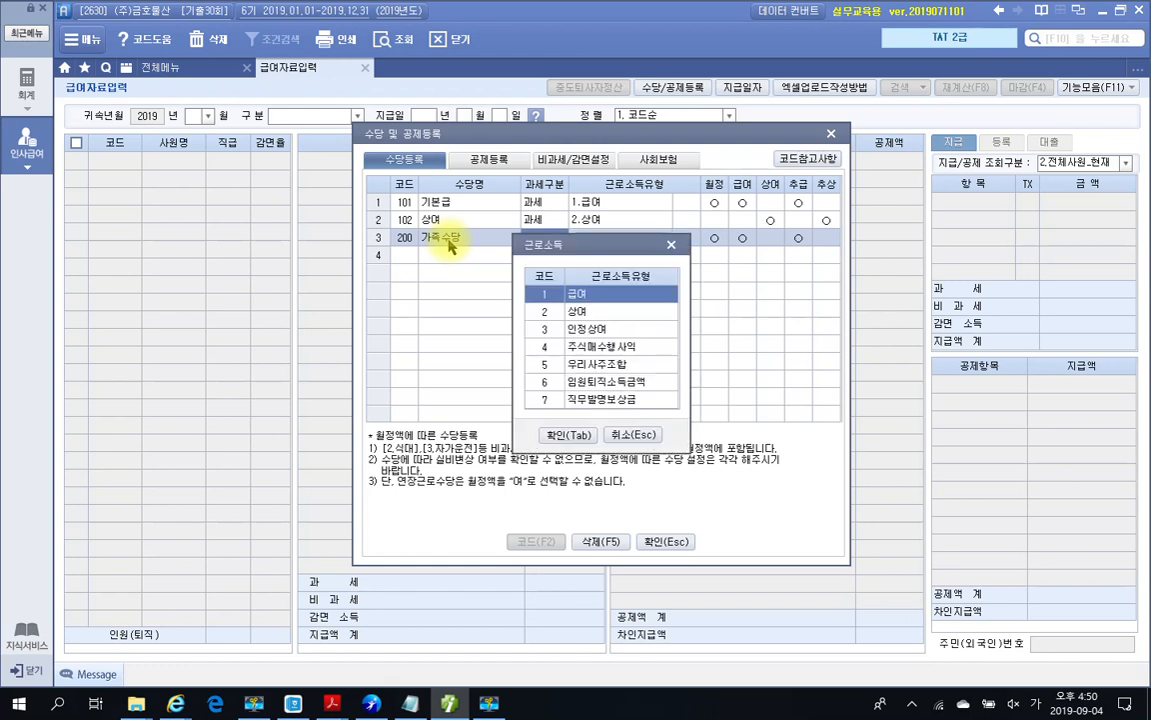
key(Return)
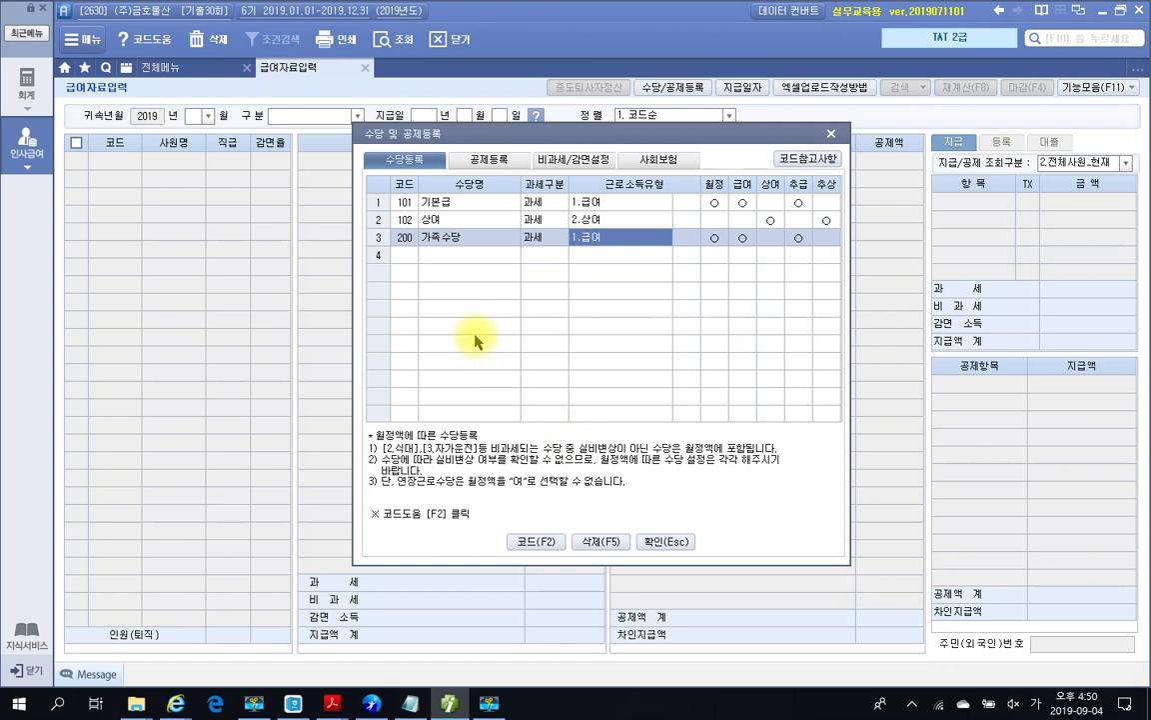
Step: Add the 식대 allowance as non-taxable under code P01 식대
click(447, 262)
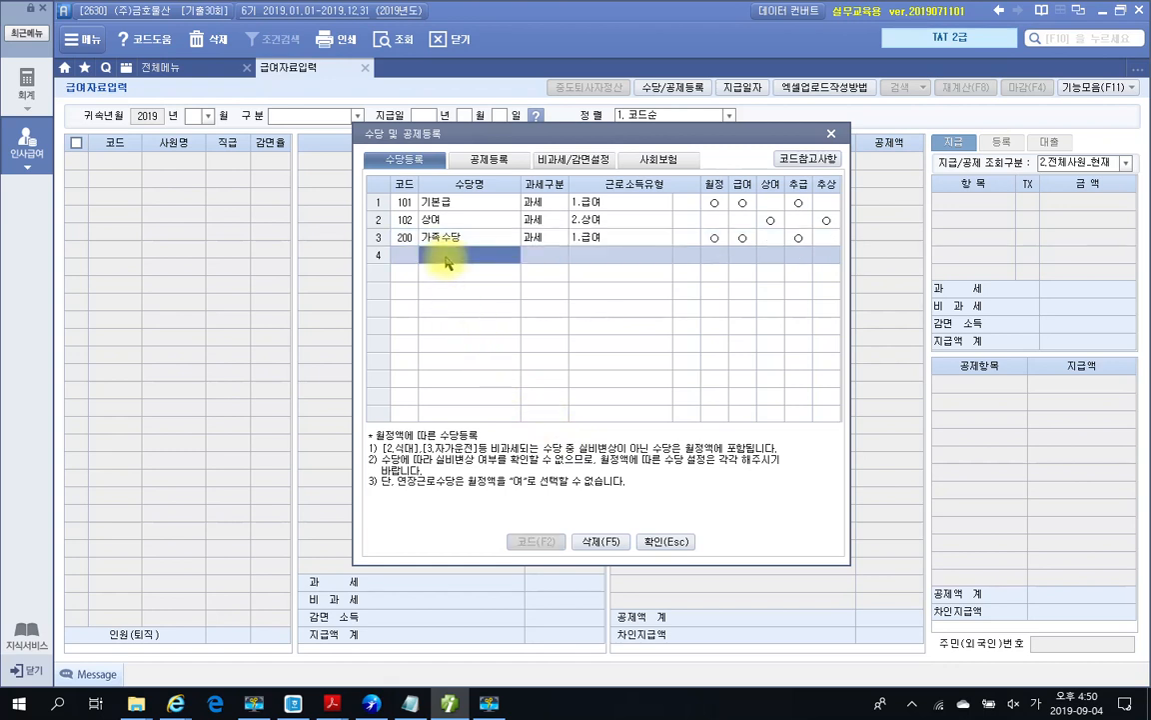
text(식대)
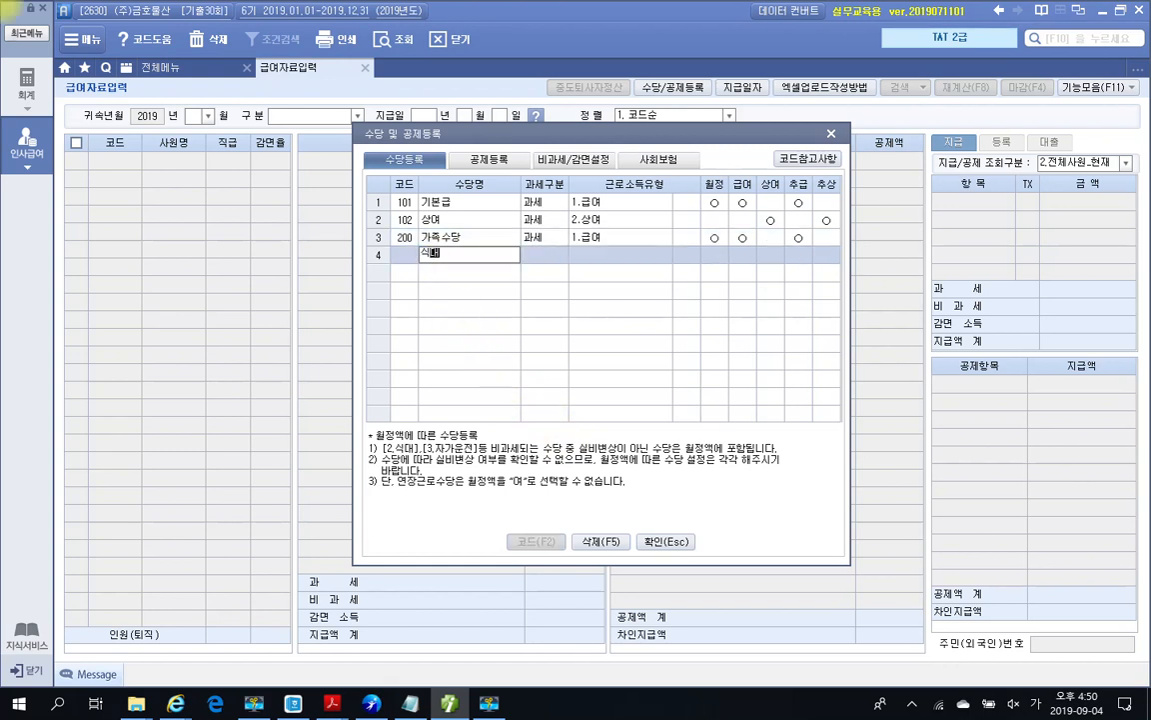
key(Return)
key(2)
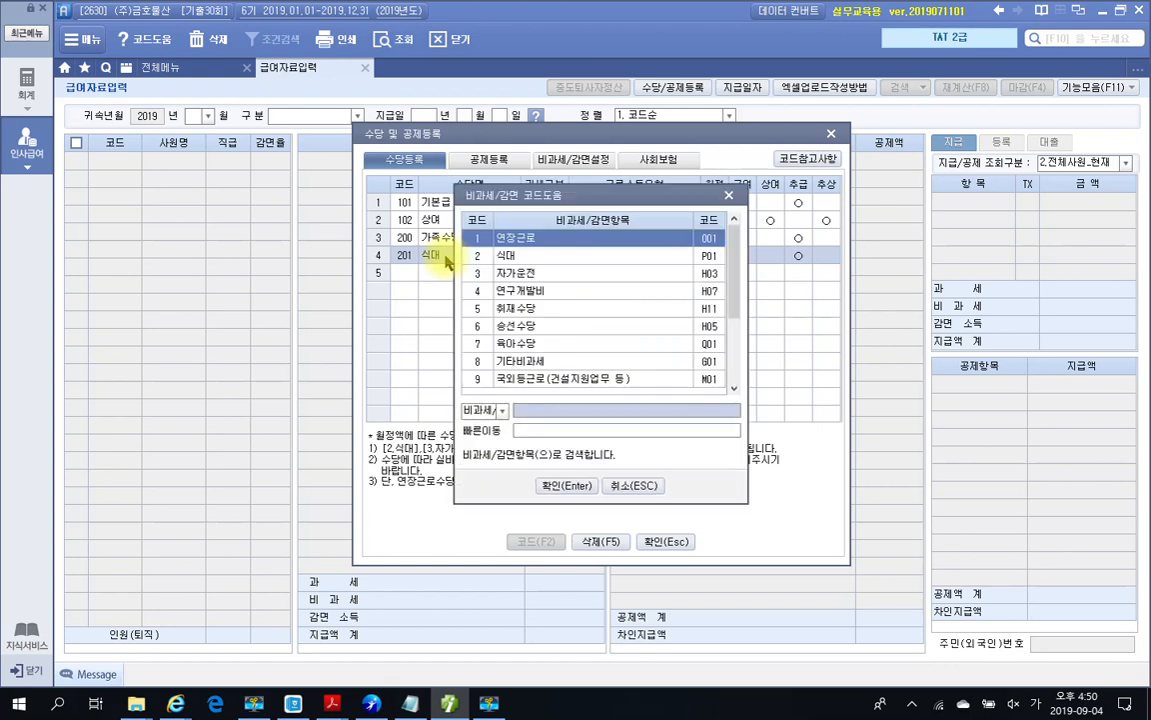
click(500, 256)
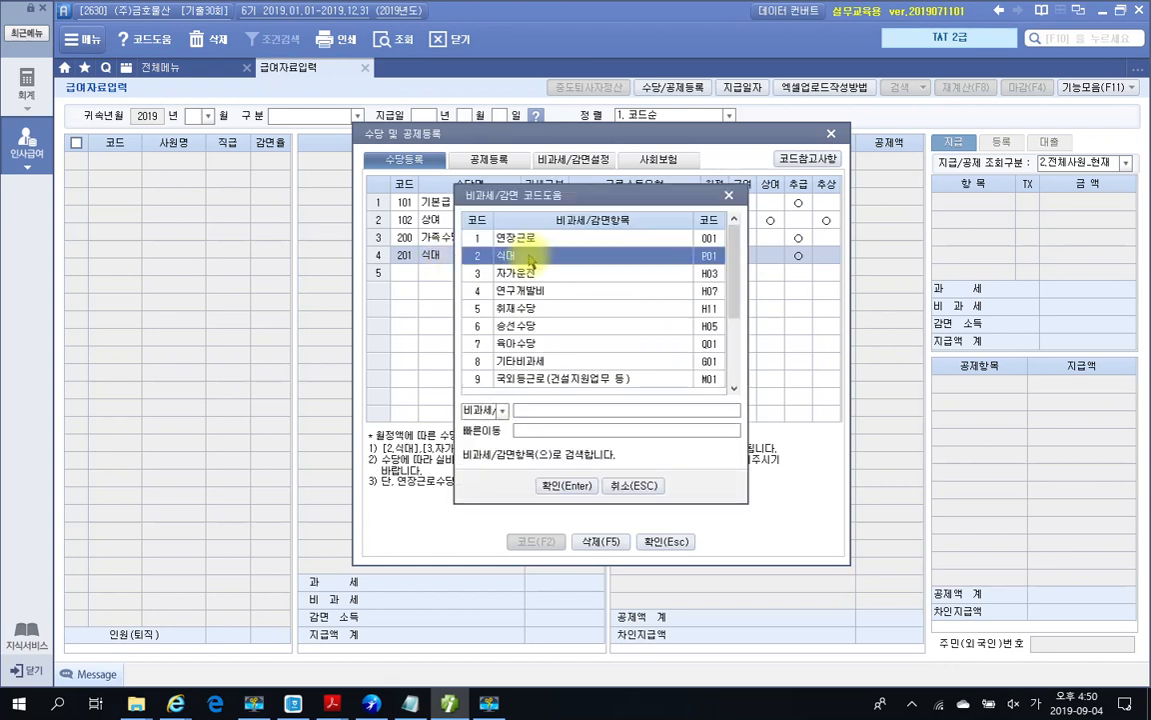
click(550, 485)
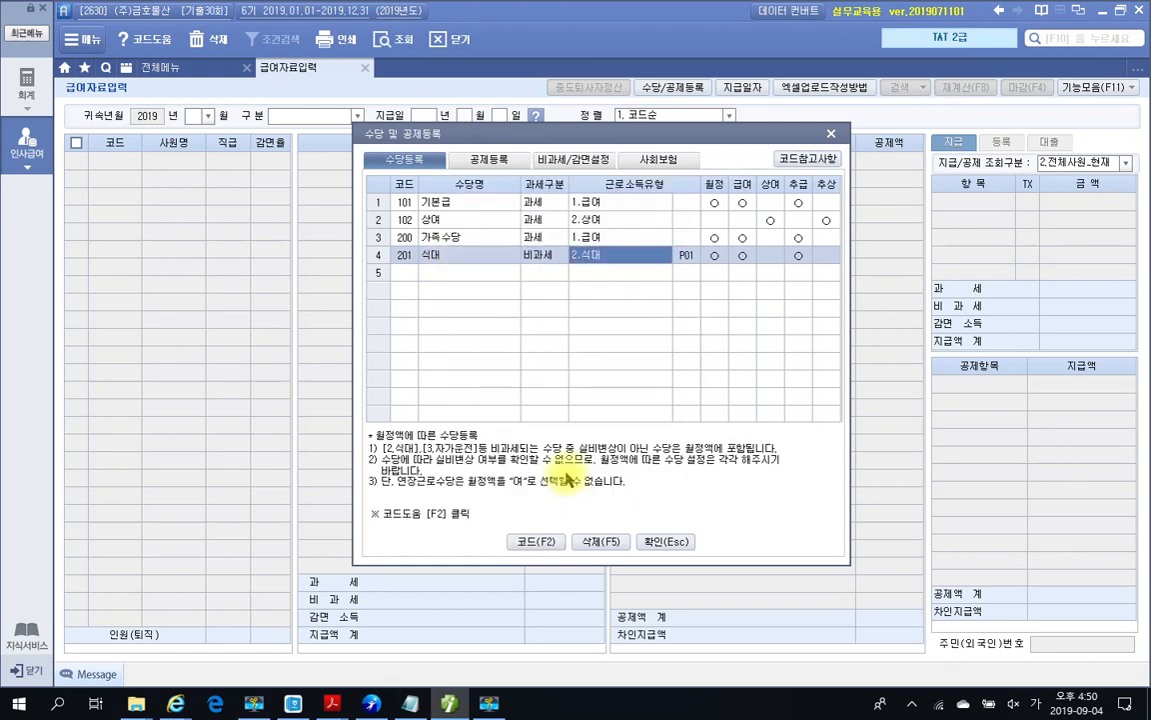
Step: Add the 야간근로수당 allowance as non-taxable under code 001 연장근로
click(443, 274)
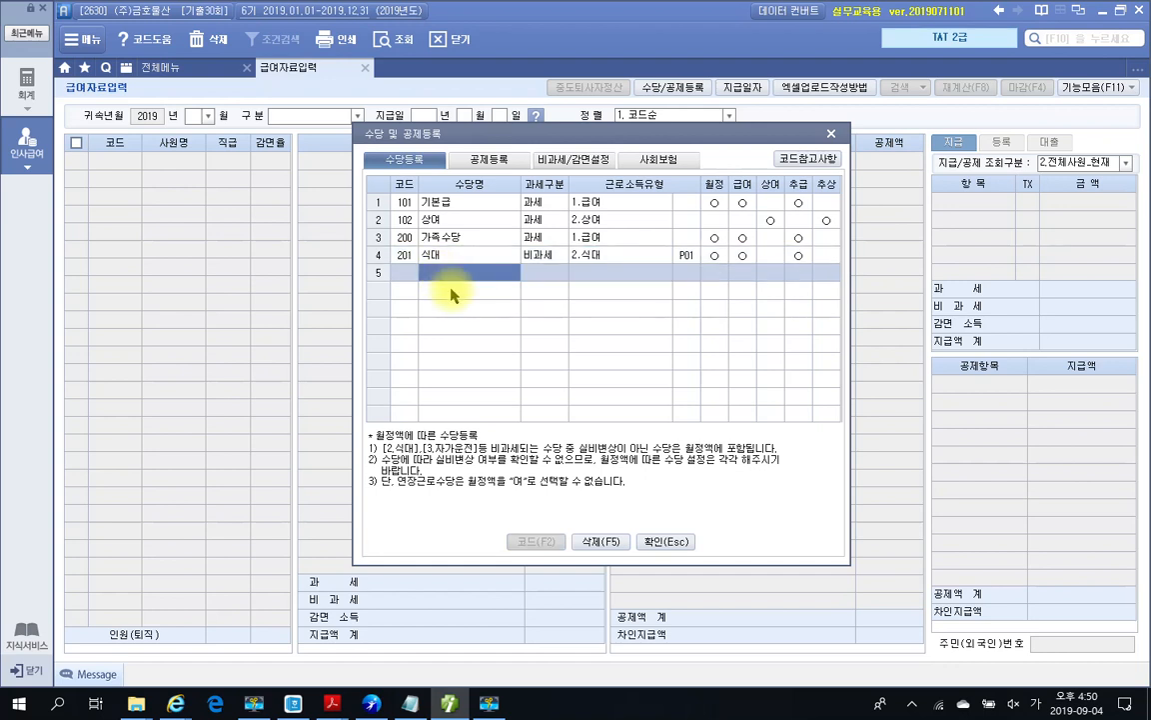
text(야간근로수)
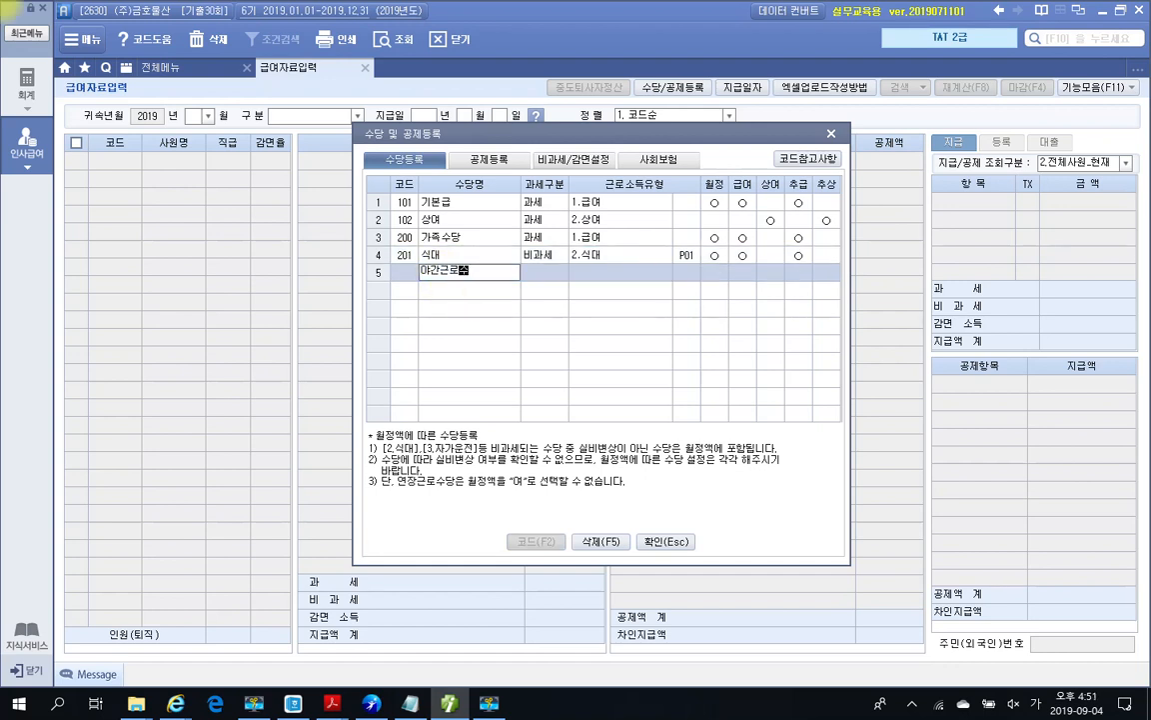
text(당)
key(Return)
key(Return)
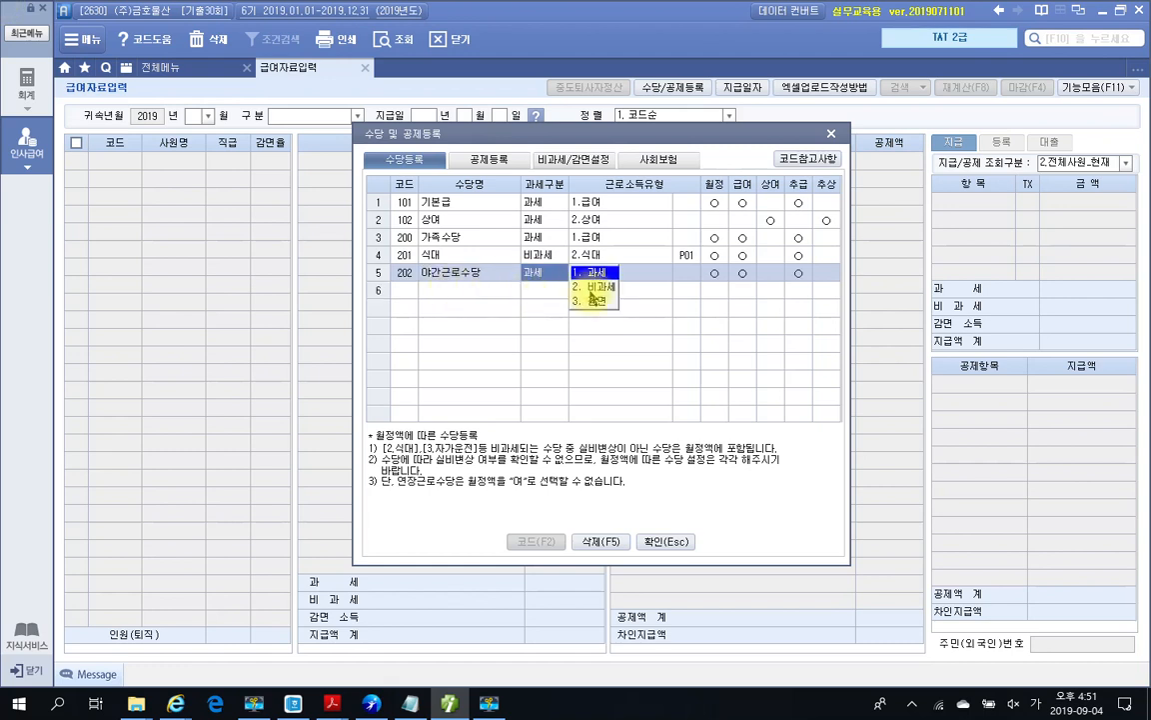
click(590, 289)
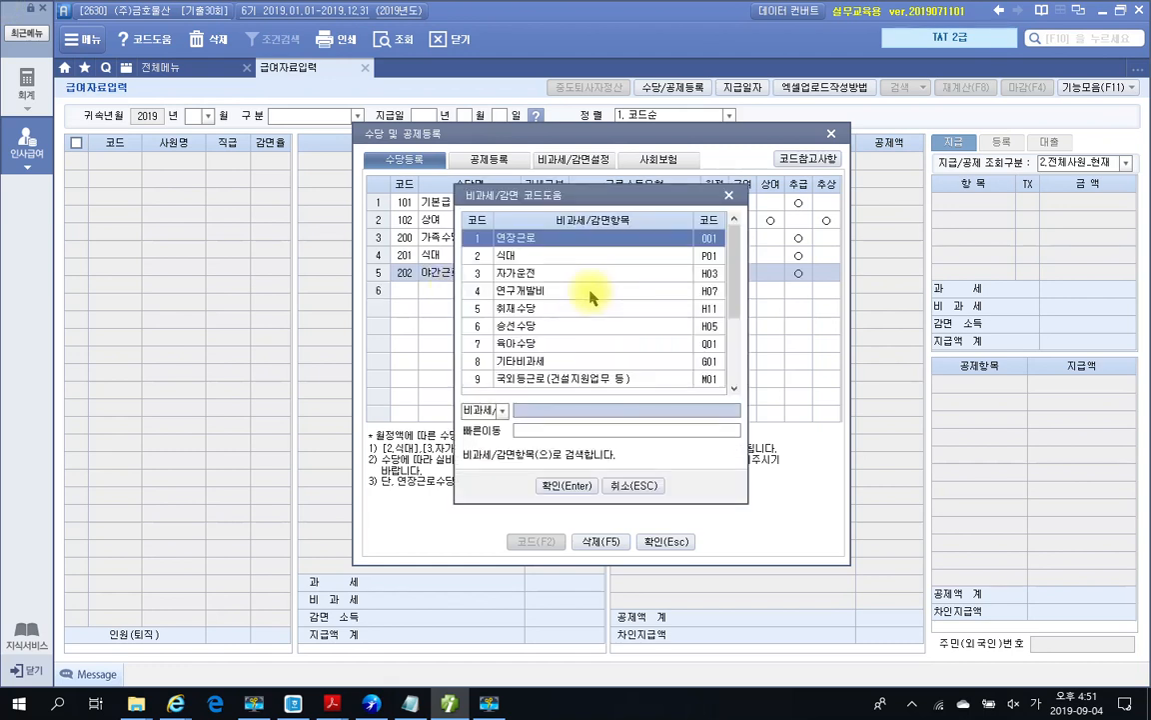
click(513, 240)
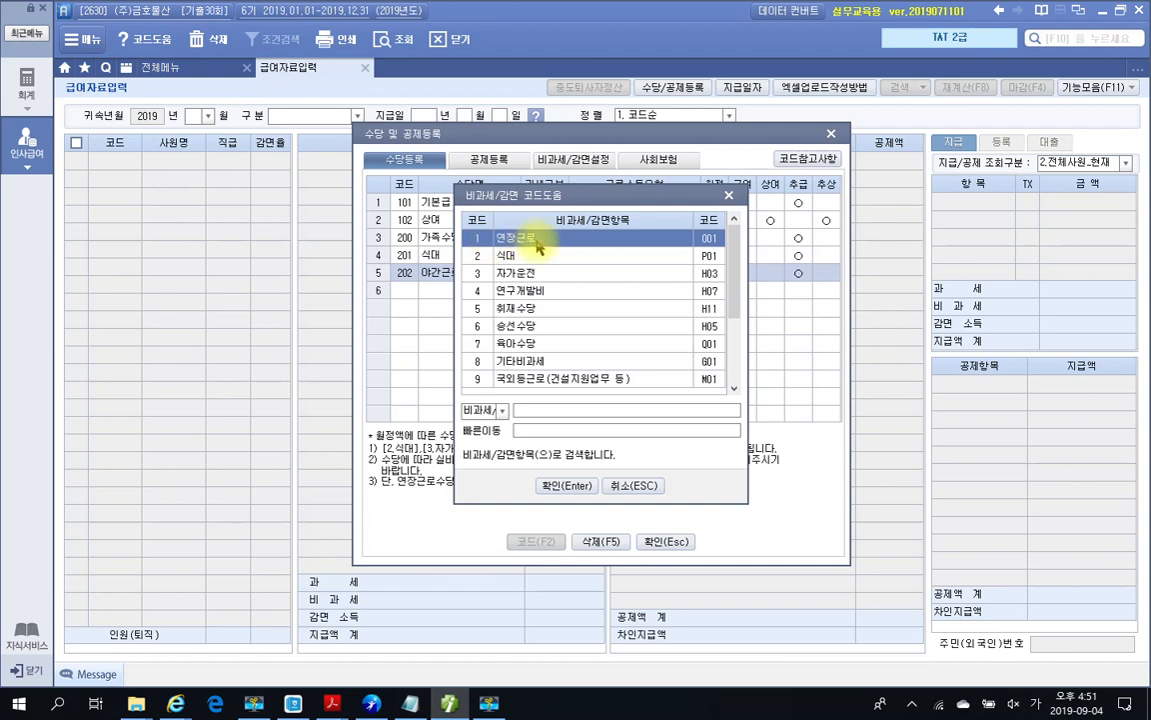
click(560, 487)
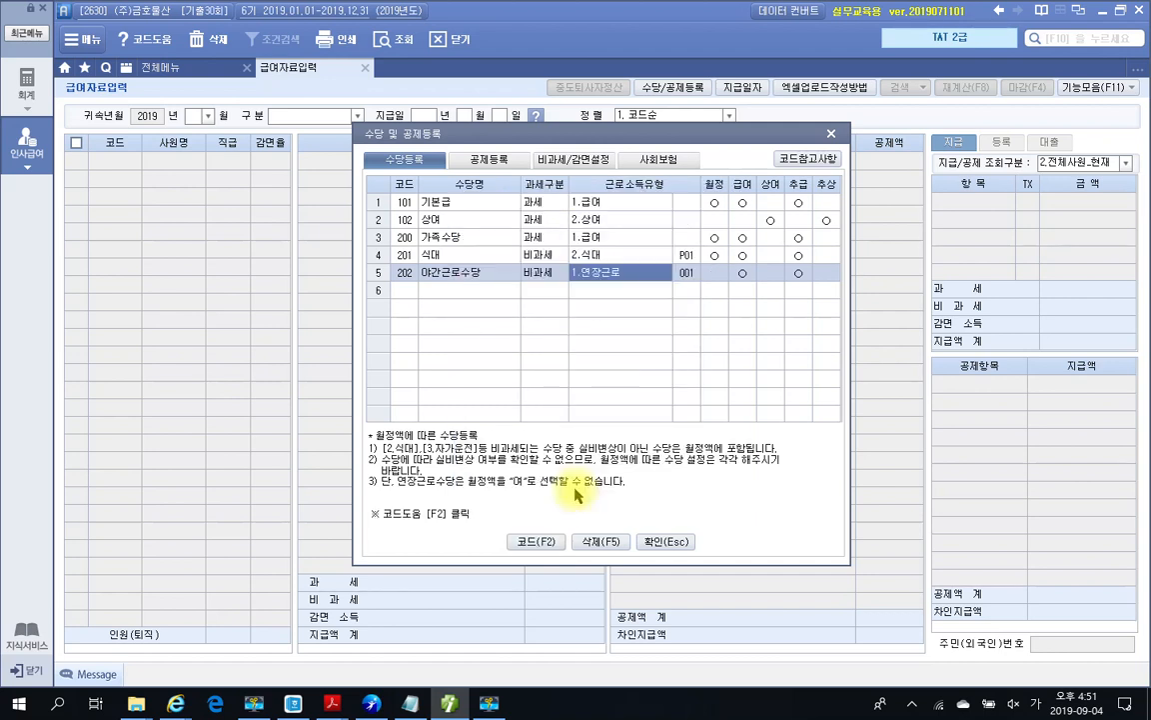
click(467, 292)
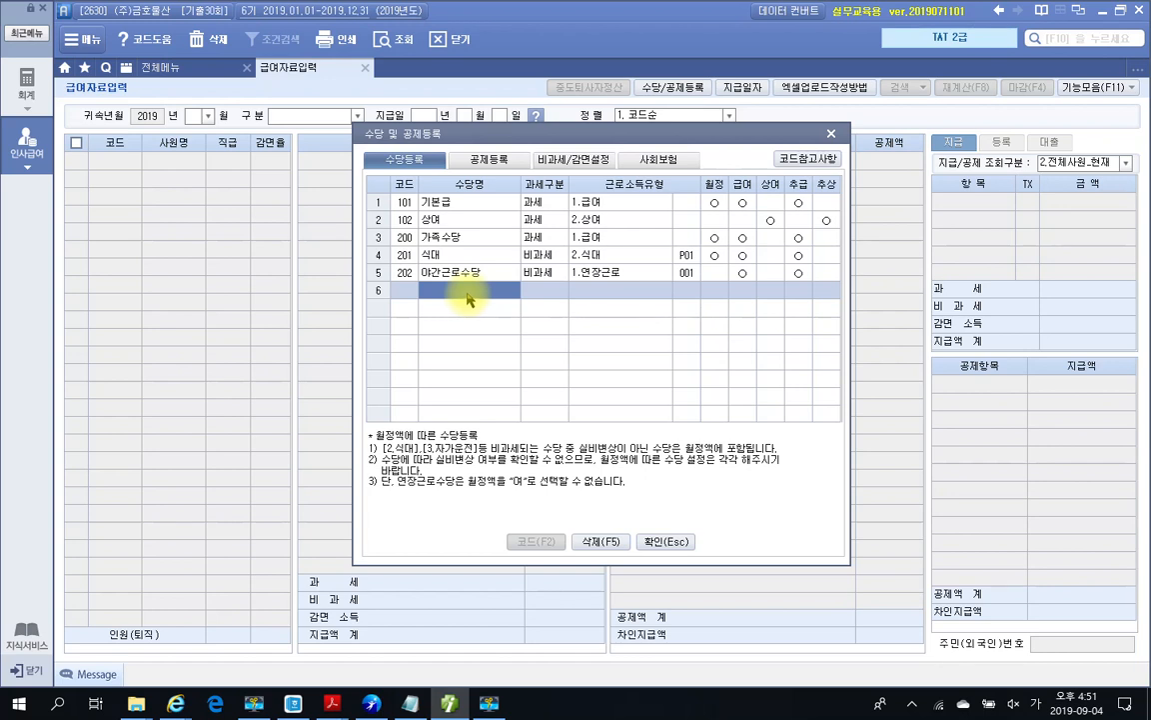
Step: Add deduction 600 상조회비 as 0.무구분, 급여 여 and 상여 부, then close the window
click(489, 164)
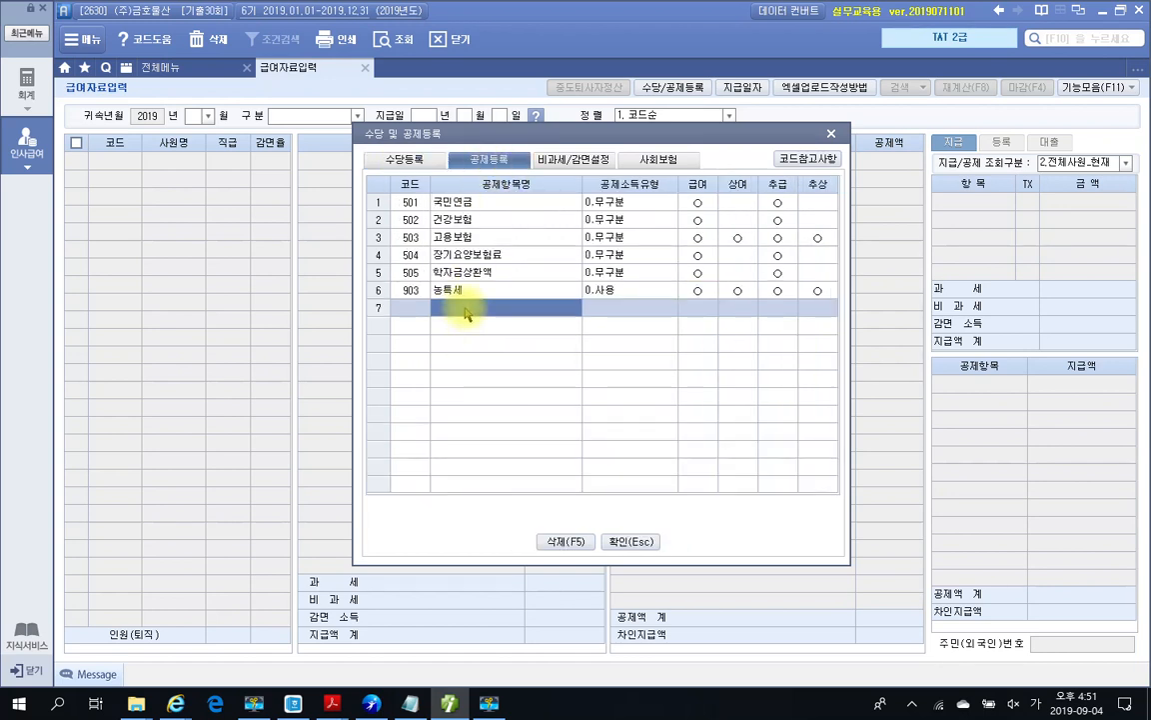
text(상조회비)
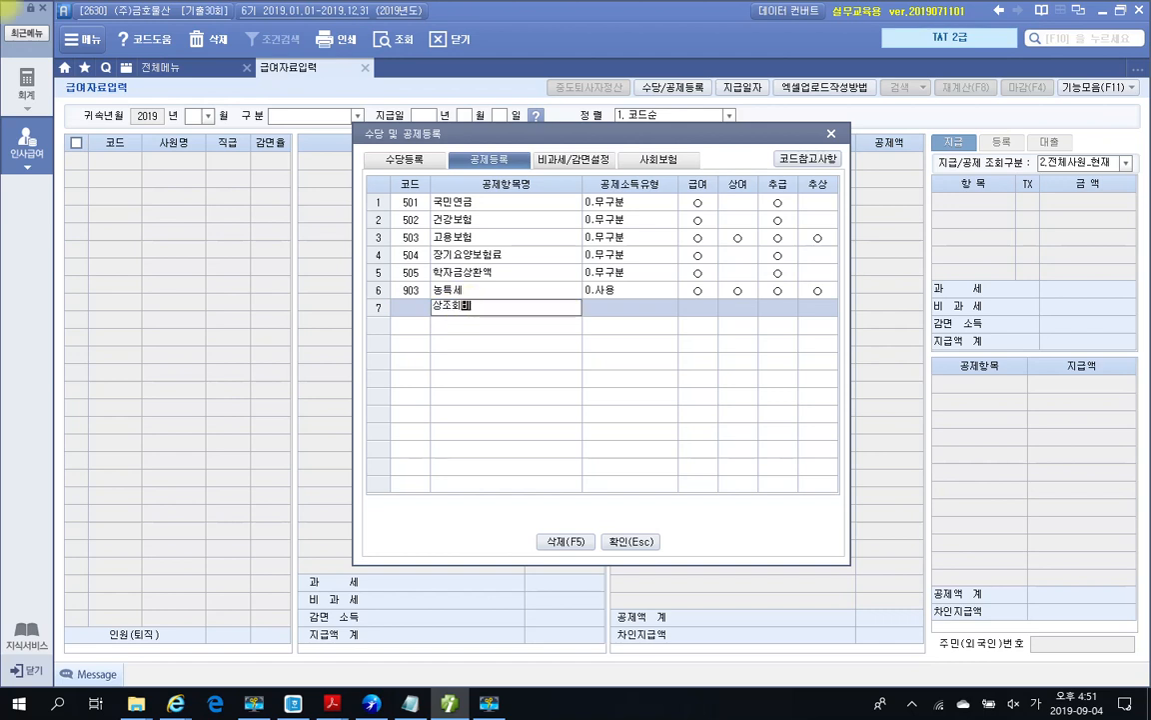
key(Return)
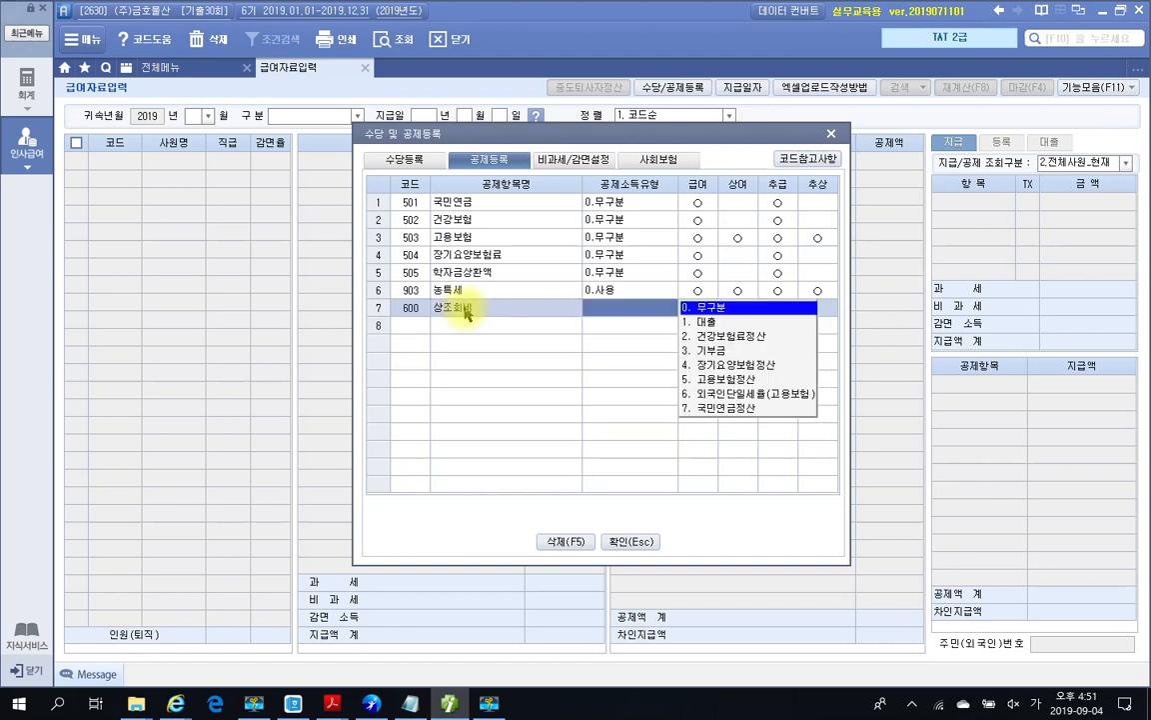
click(711, 306)
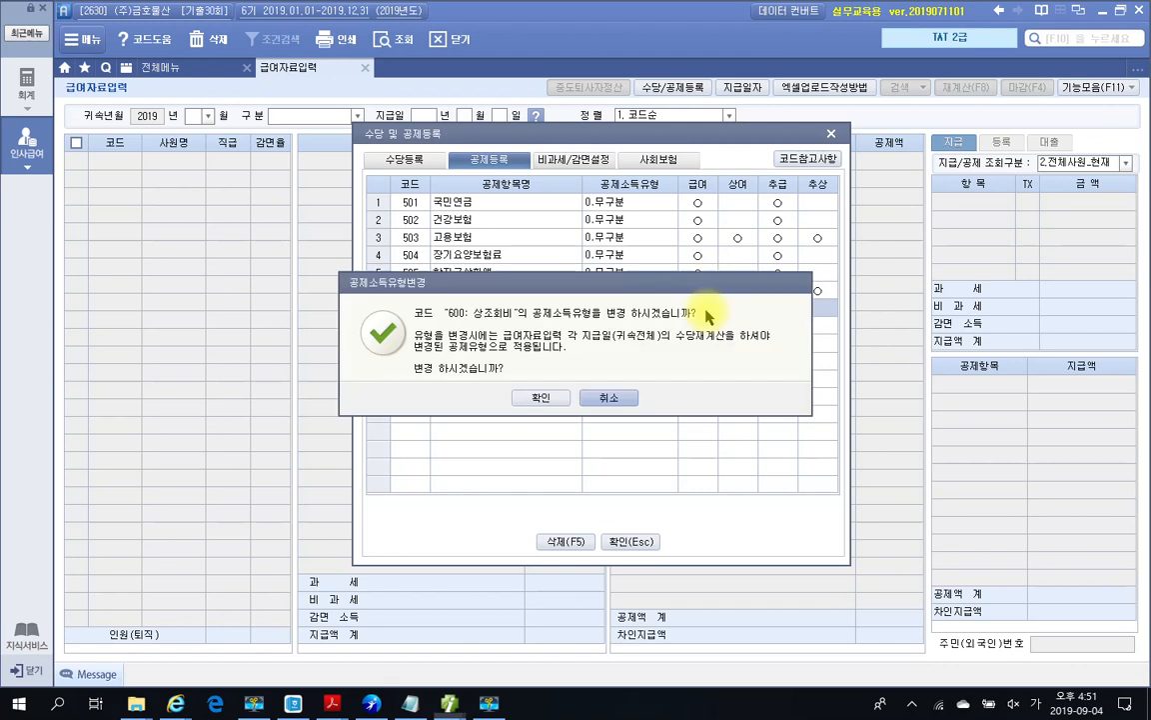
click(539, 400)
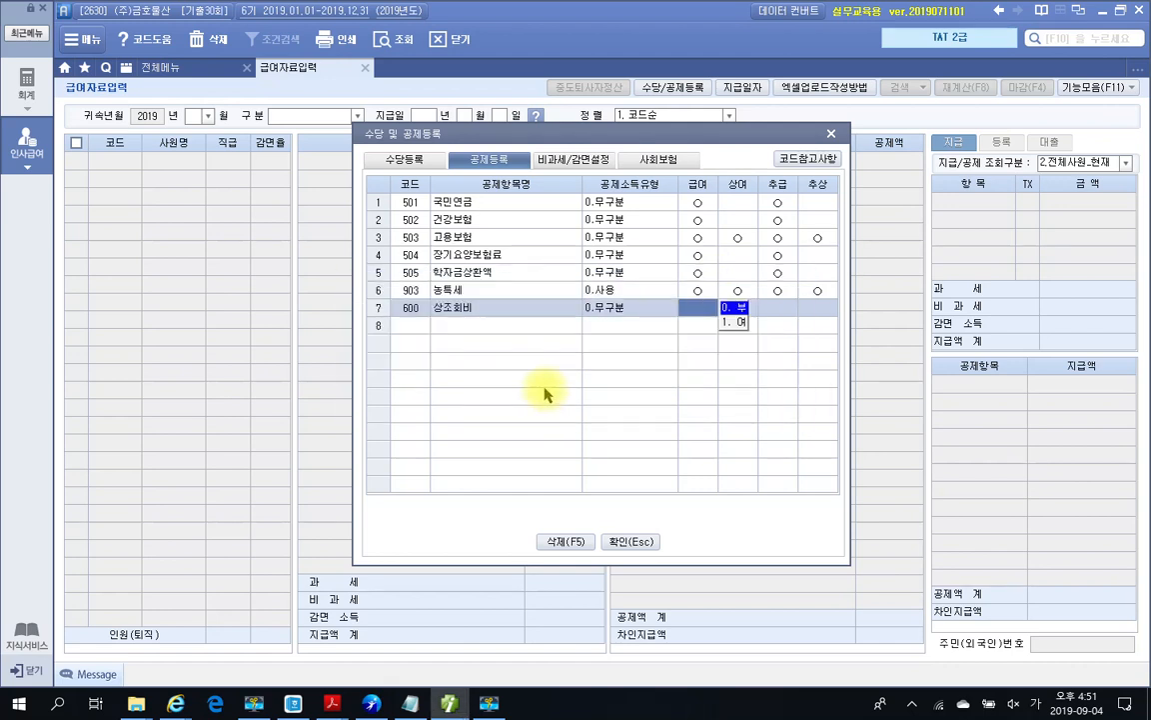
click(731, 323)
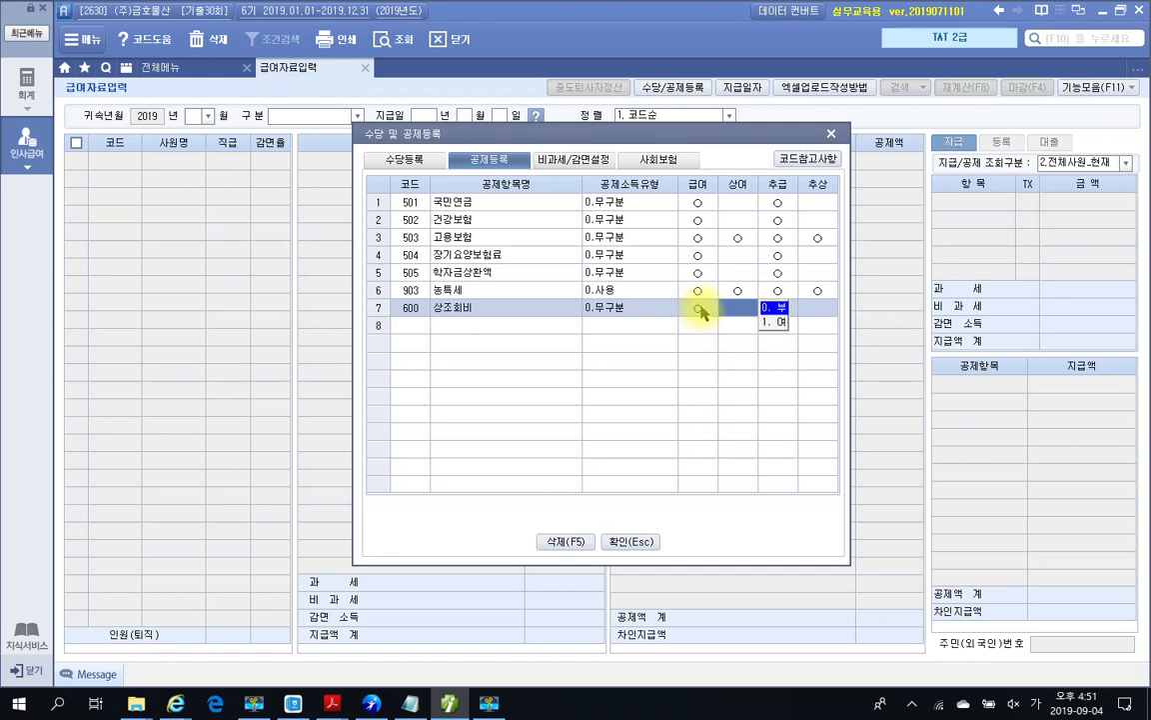
click(563, 327)
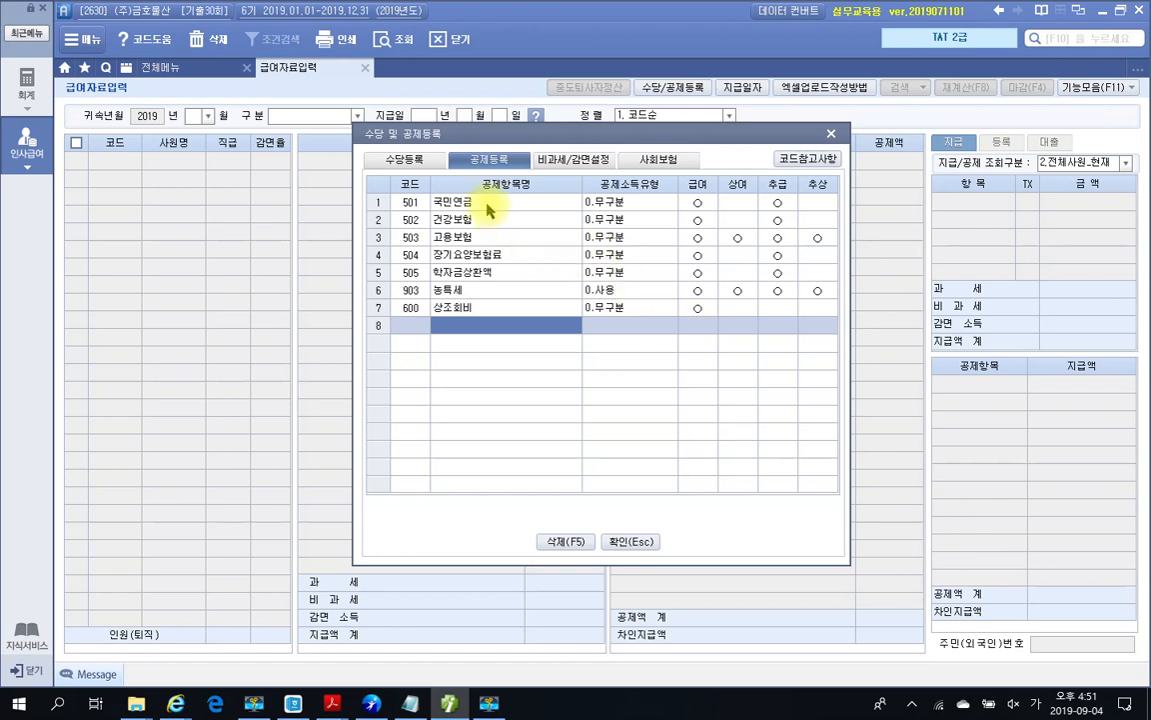
click(405, 160)
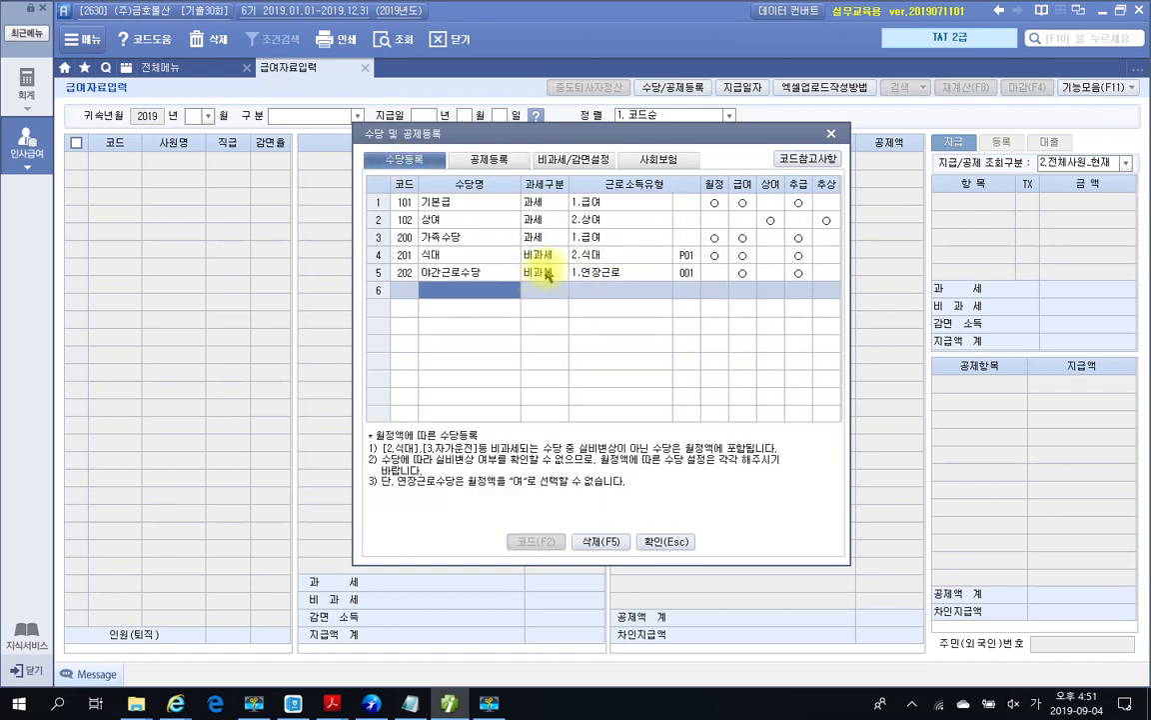
click(497, 162)
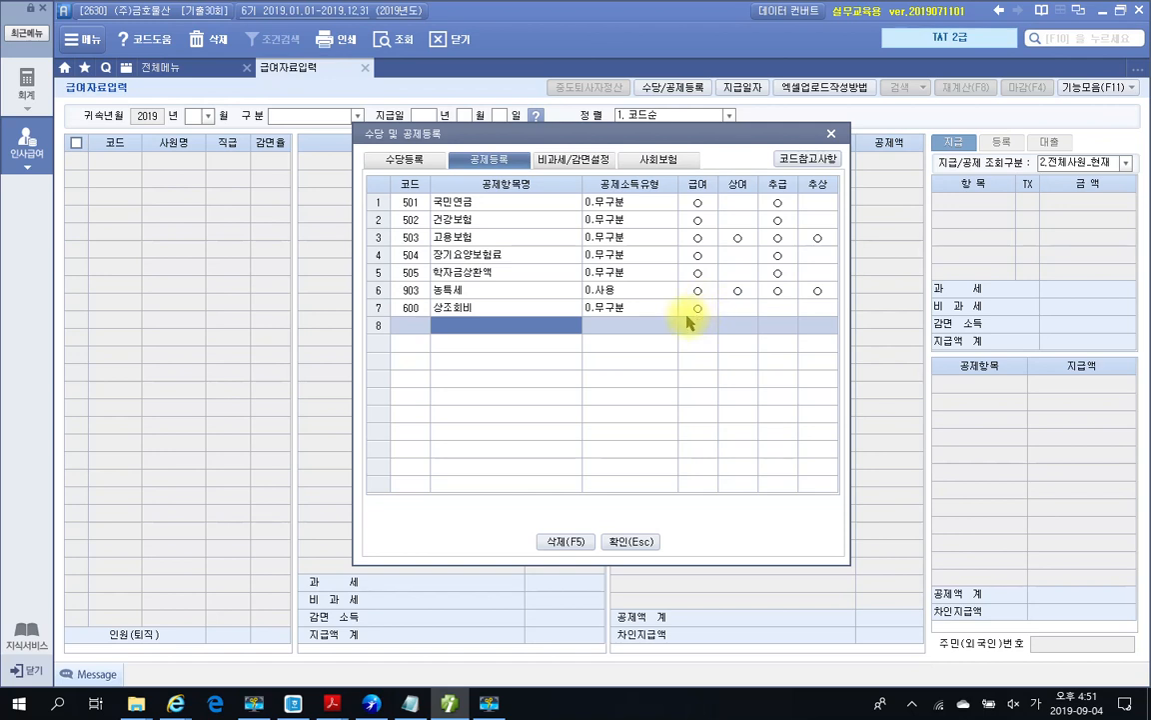
click(622, 542)
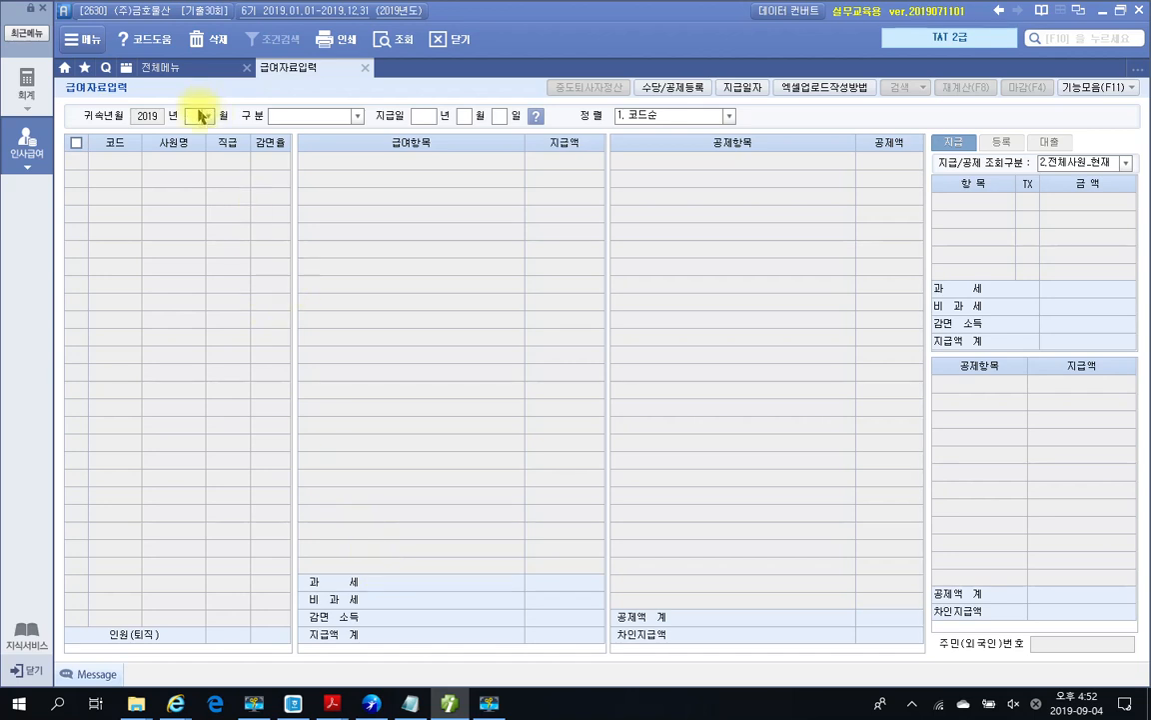
Step: Load 2019-07 급여 payroll with payment date 2019-08-10, listing employees 1001 and 1003
text(7)
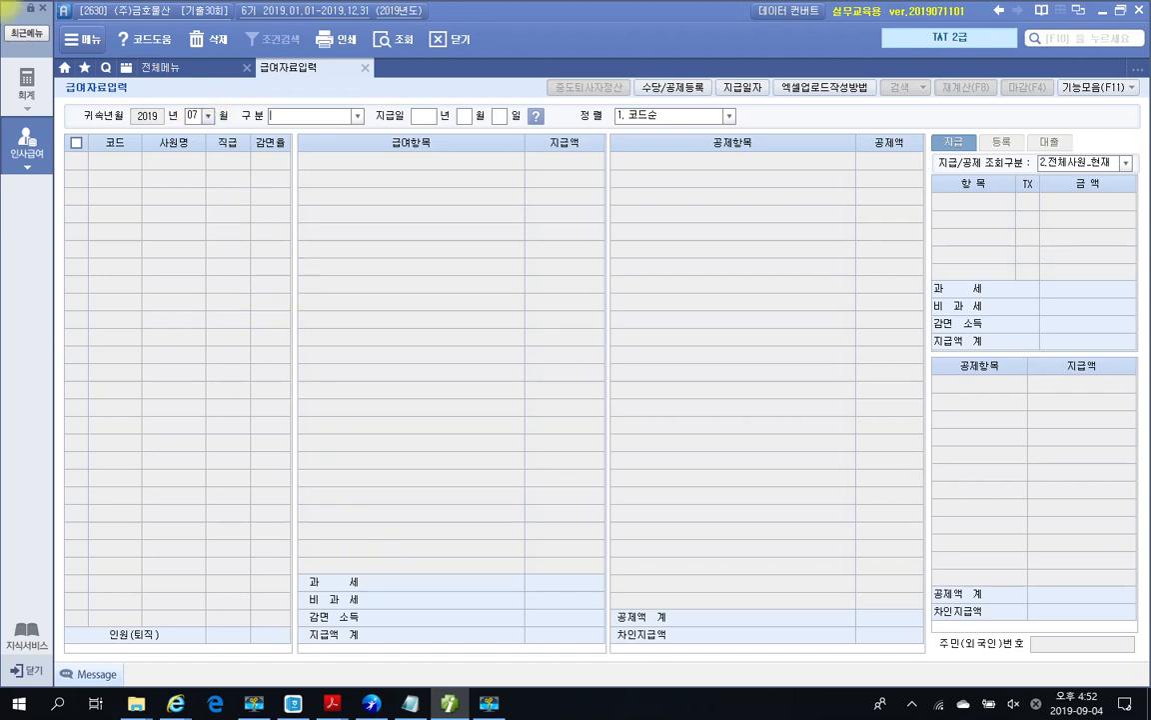
click(335, 116)
click(318, 133)
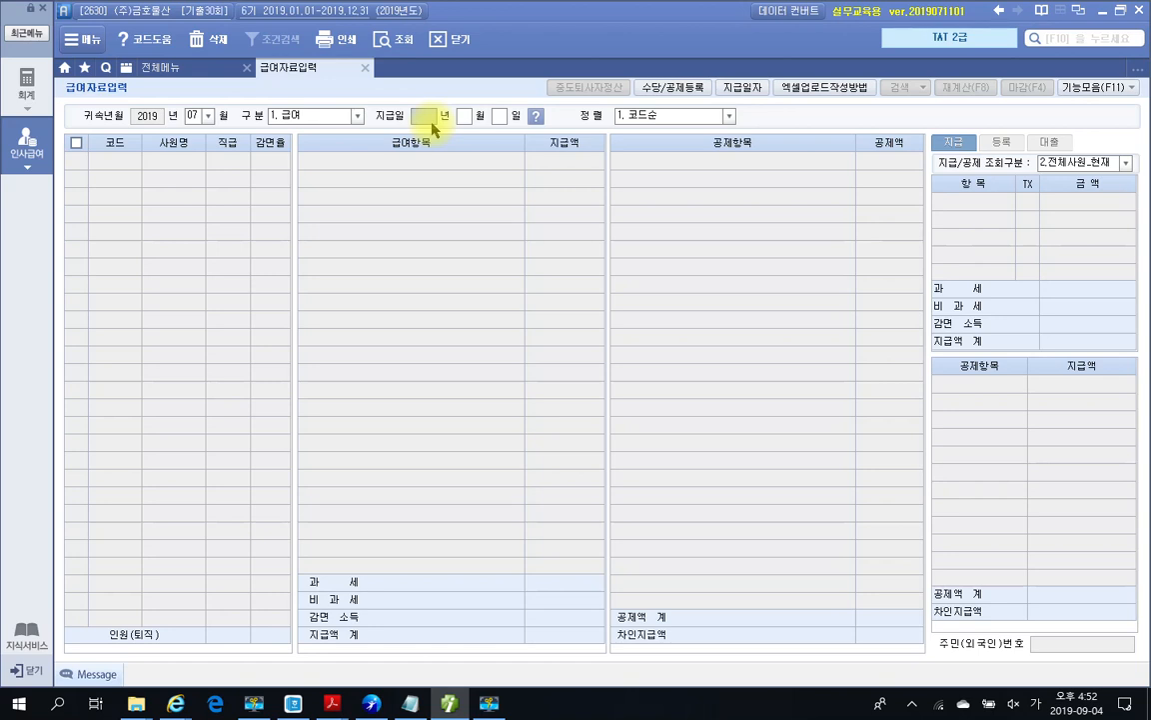
text(2019)
key(Return)
text(10)
key(Return)
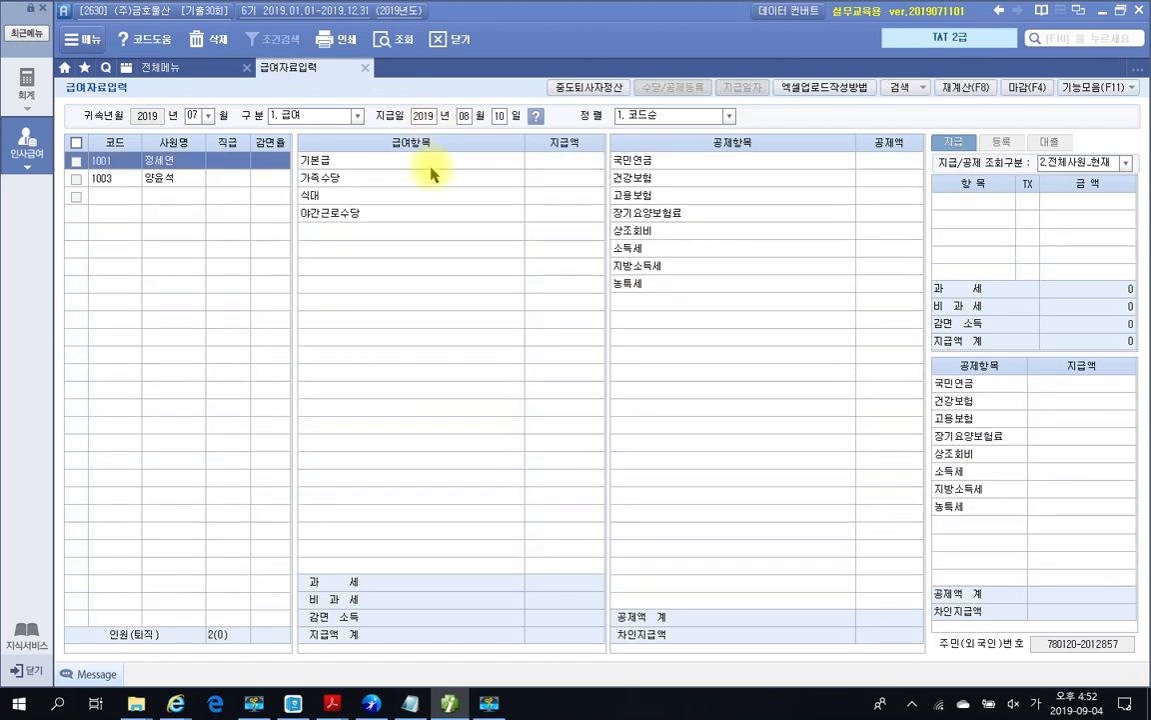
click(557, 163)
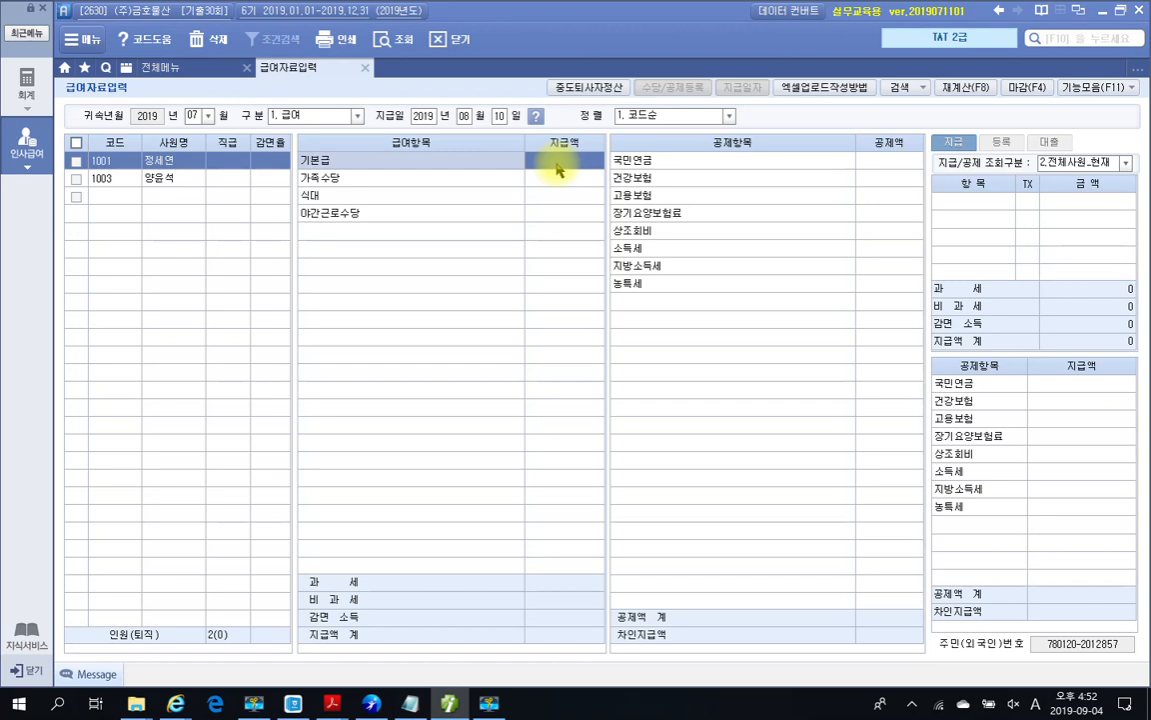
Step: Enter 1001's 기본급 1,700,000, 가족수당 50,000, 식대 100,000, 야간근로수당 200,000 and 상조회비 5,000
click(557, 163)
text(1,700,000)
key(Return)
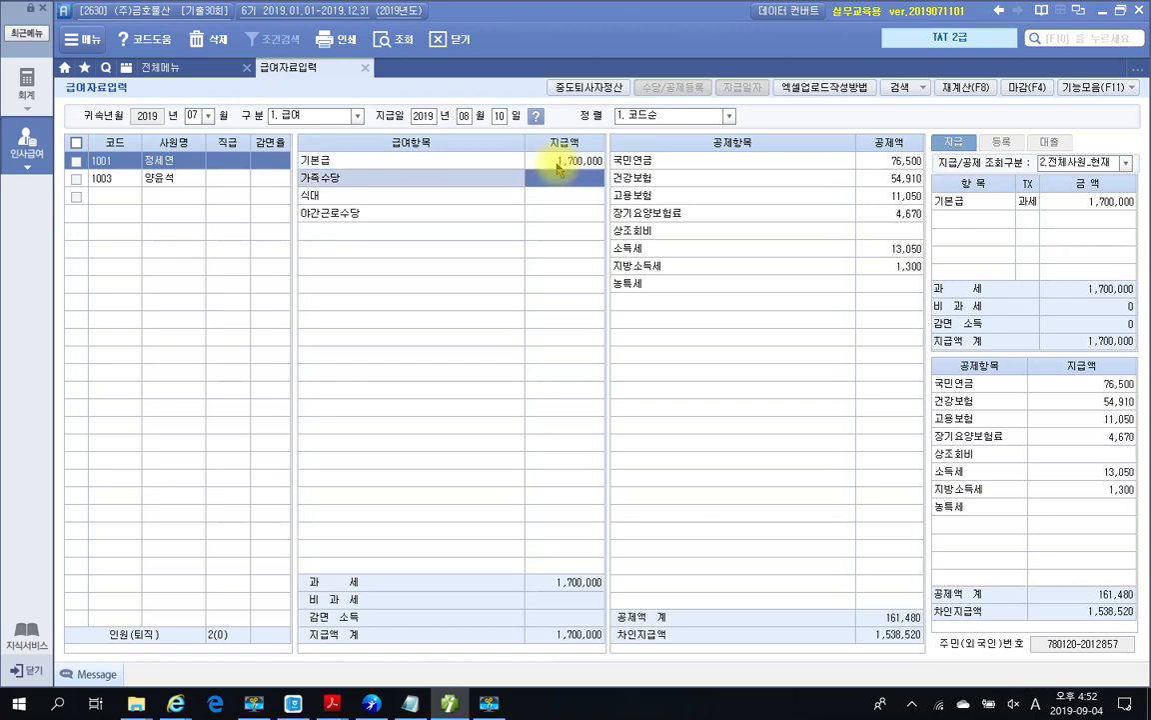
text(500000)
key(Return)
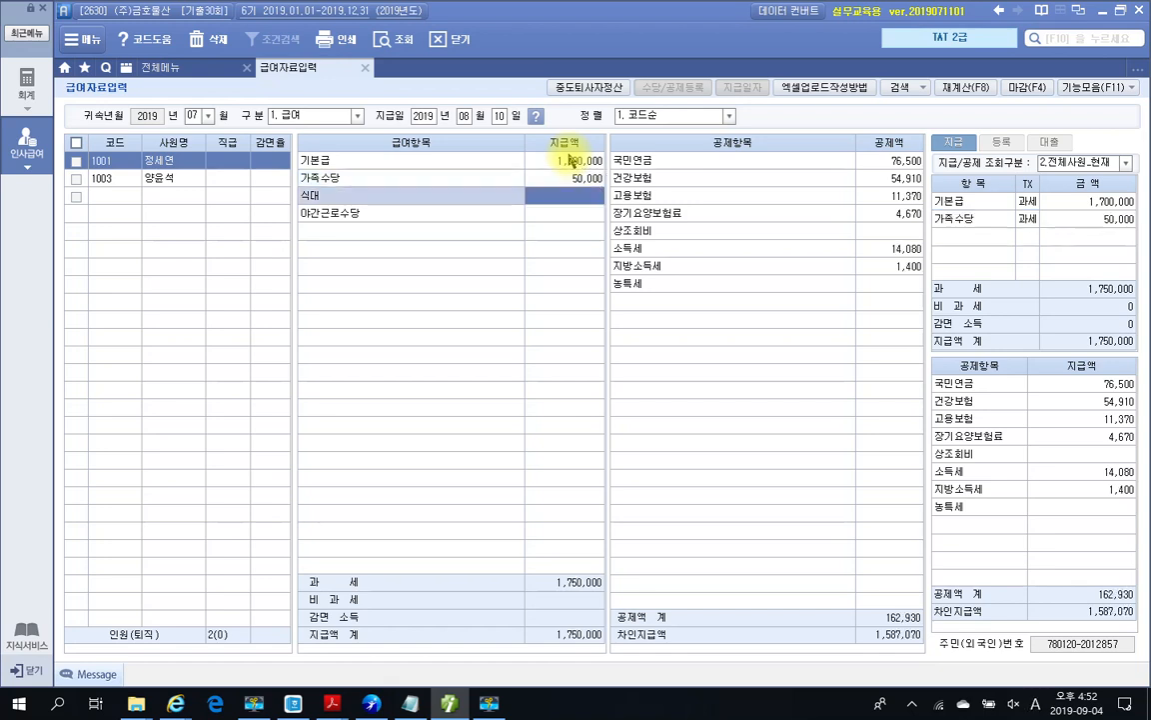
text(1000000)
key(Return)
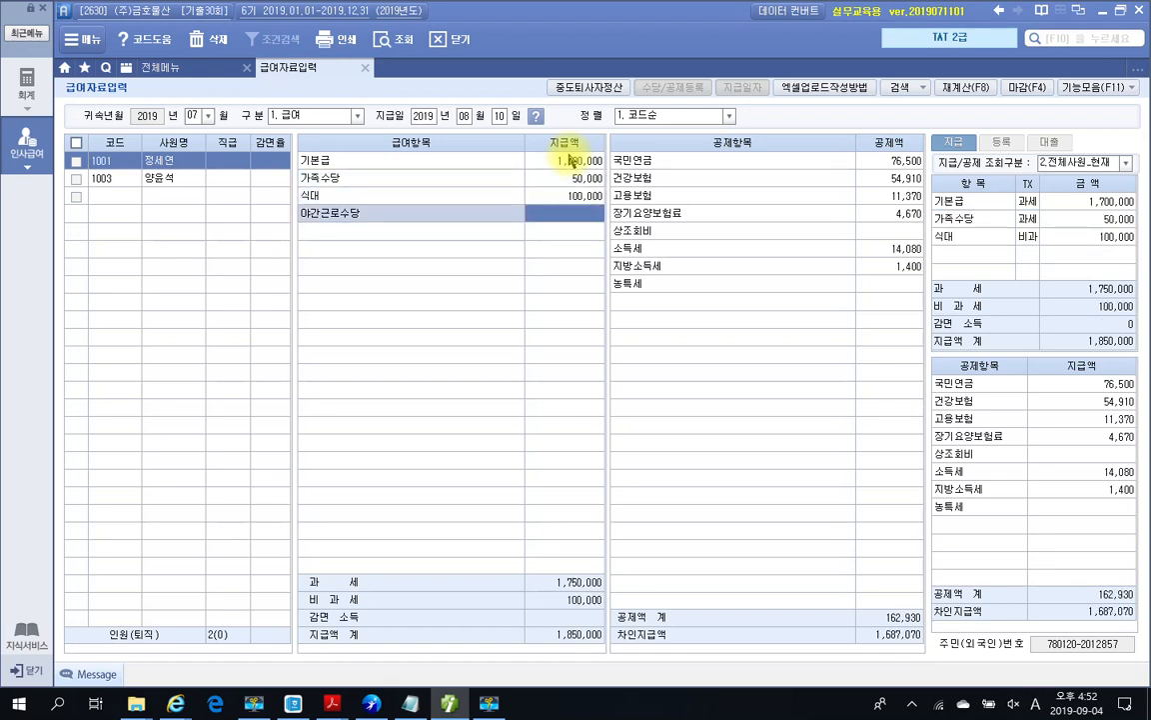
text(200000)
key(Return)
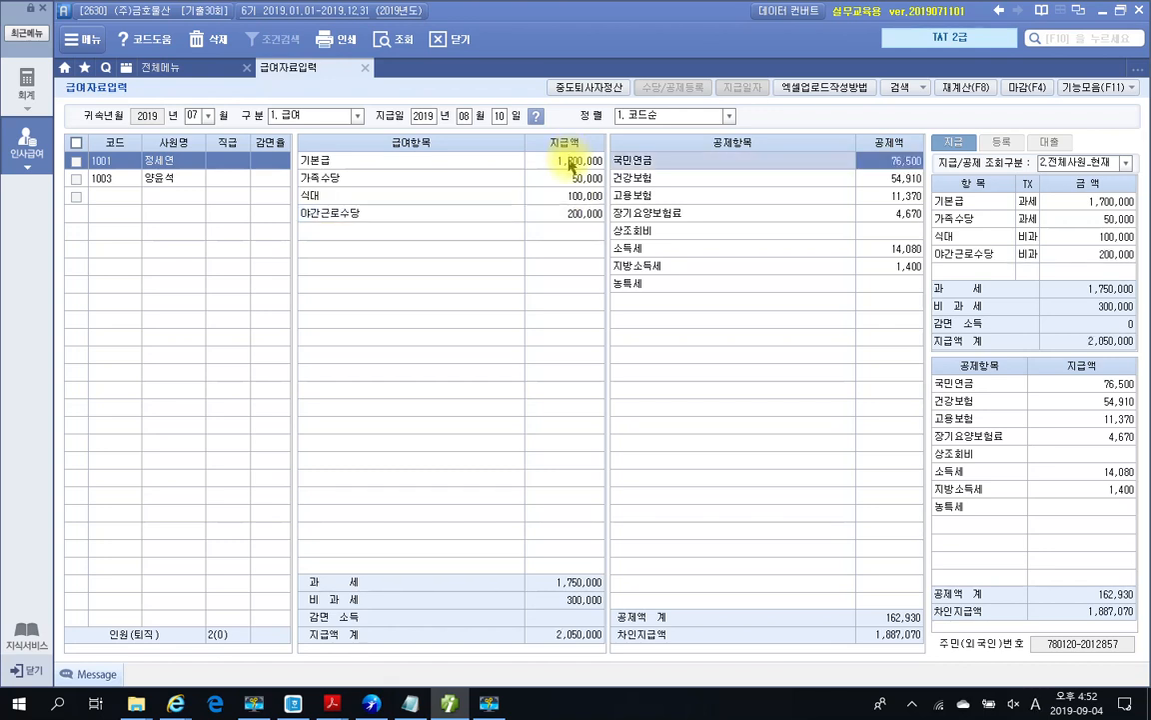
click(909, 234)
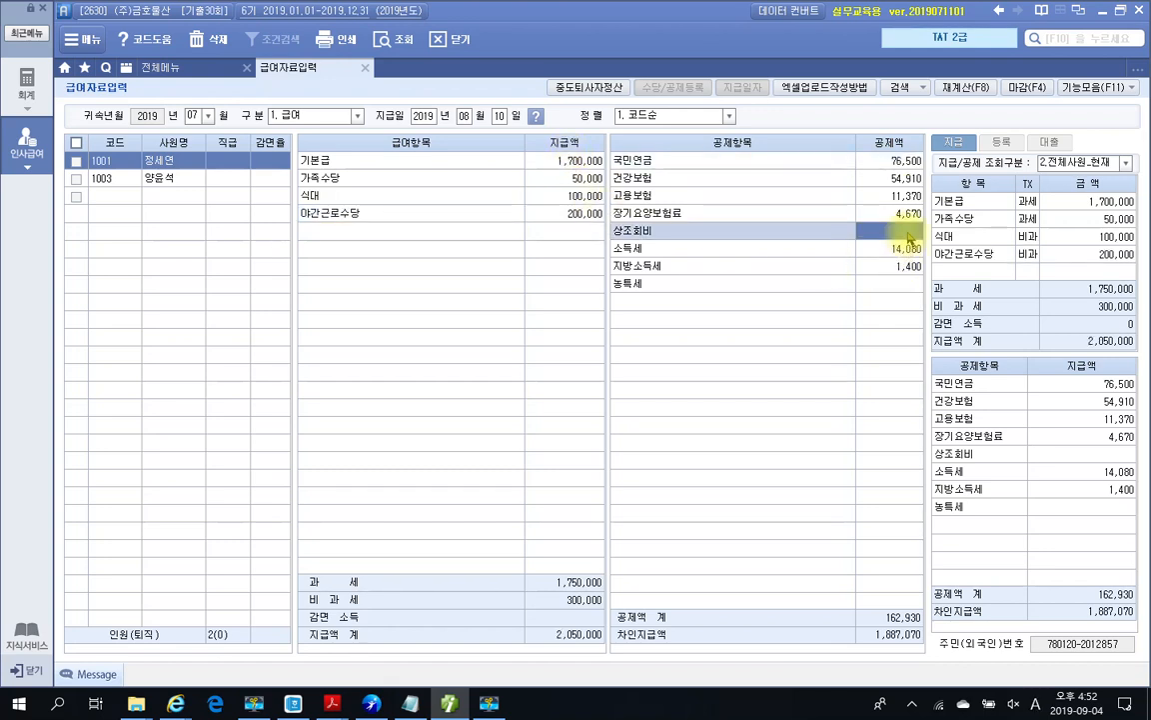
click(907, 233)
key(Return)
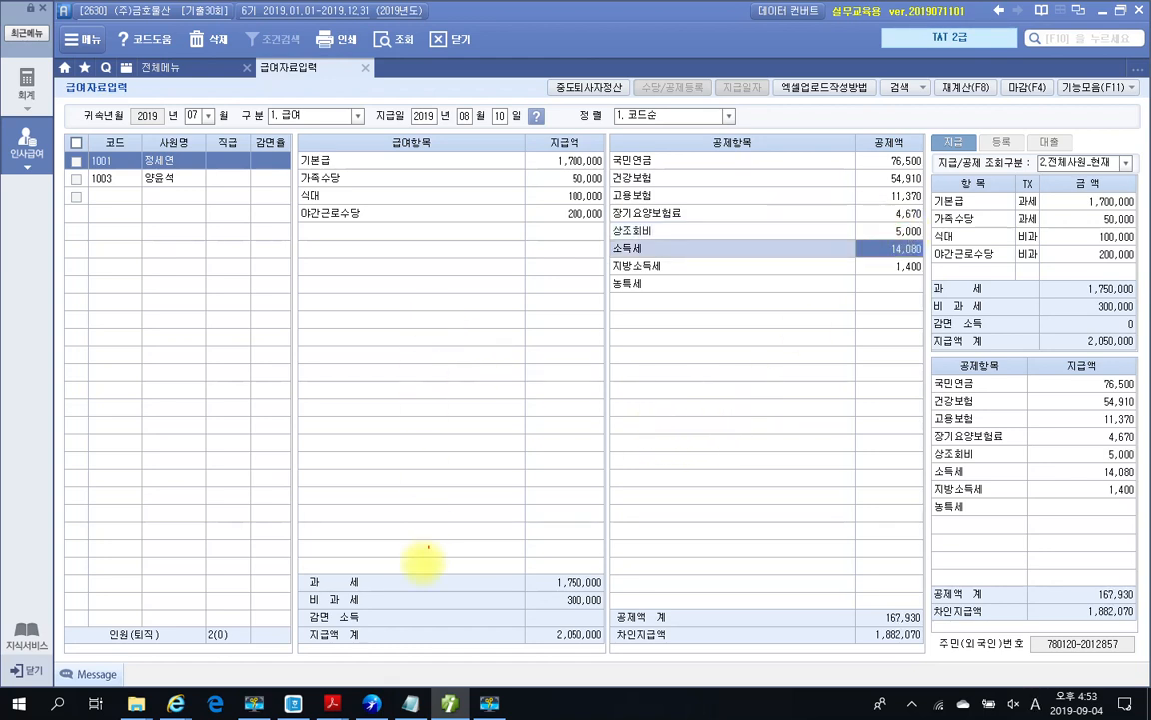
Step: Close the 급여자료입력 tab with employee 1001's July pay recorded
drag(292, 590, 620, 613)
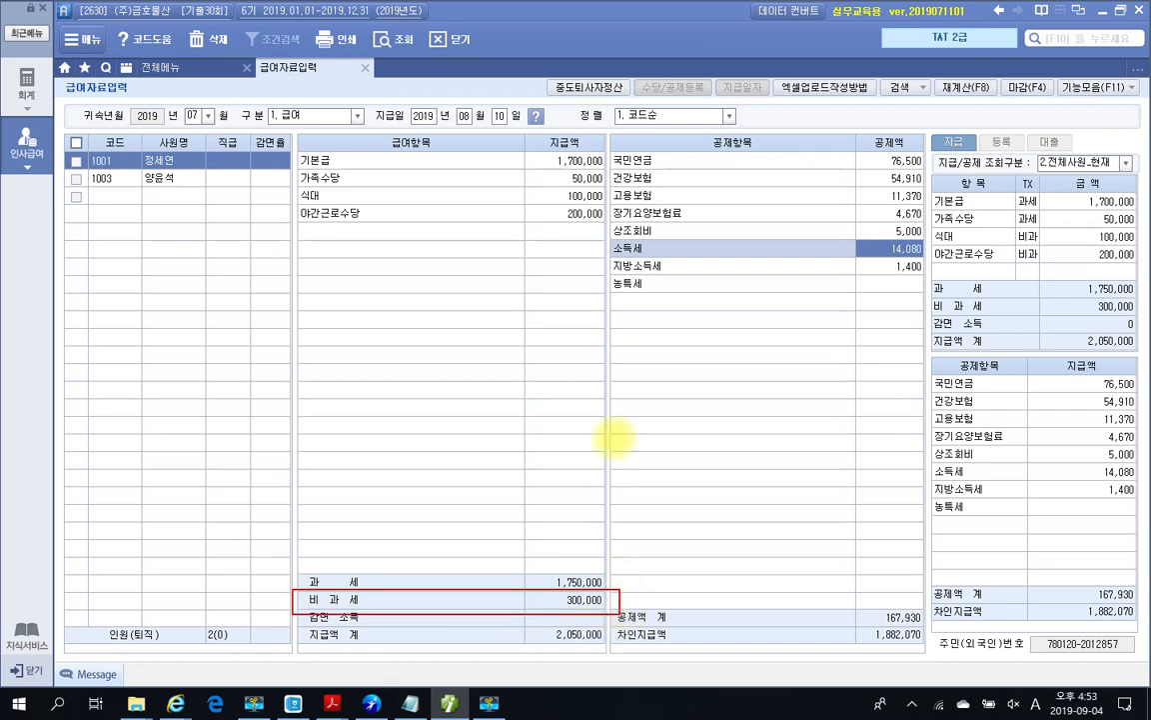
mouse_move(566, 225)
mouse_down()
mouse_move(605, 205)
mouse_move(580, 172)
mouse_move(550, 195)
mouse_move(577, 228)
mouse_up()
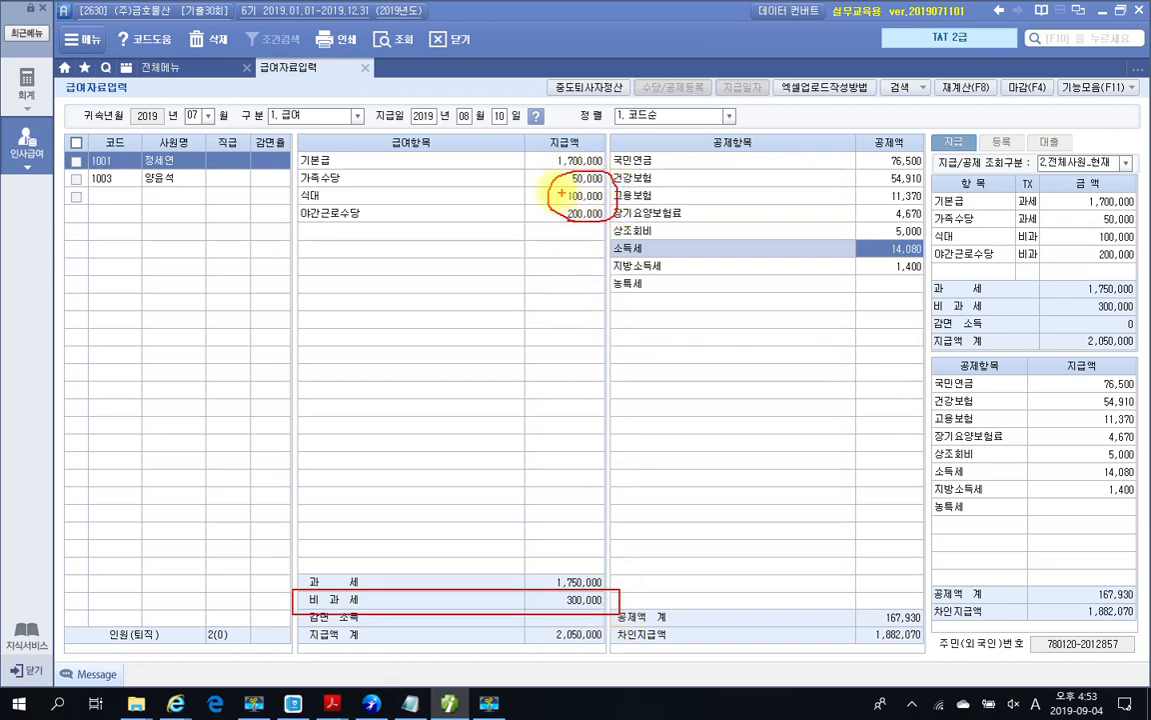
drag(542, 183, 610, 183)
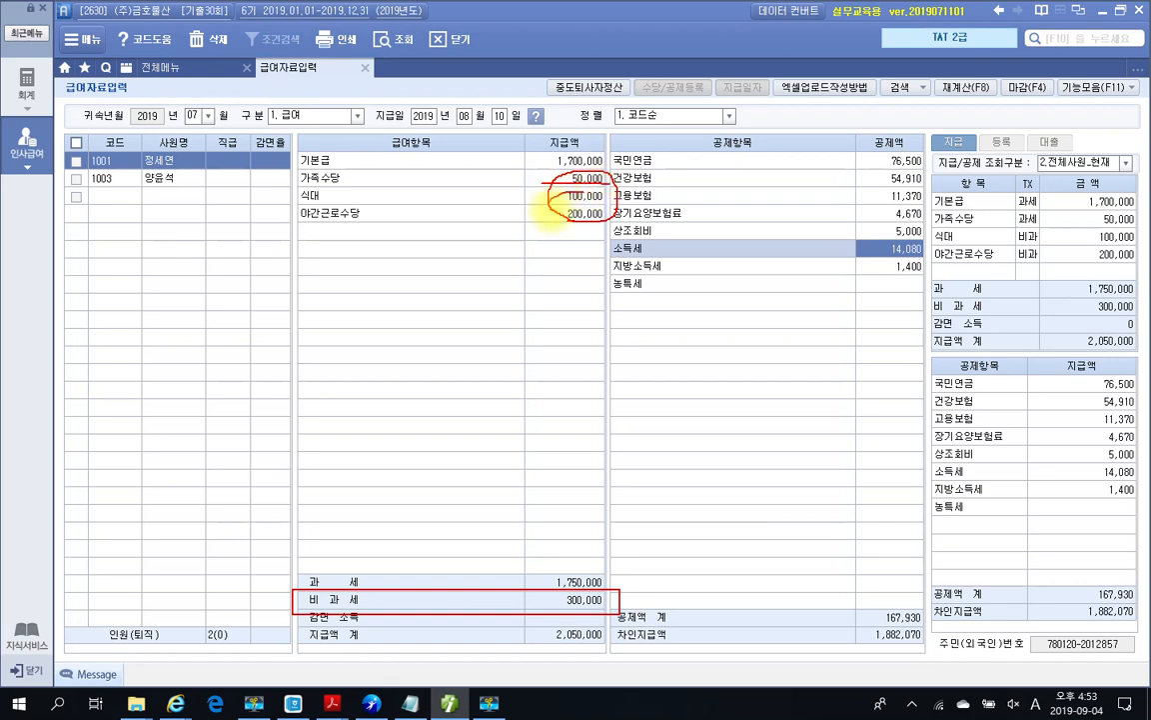
key(Escape)
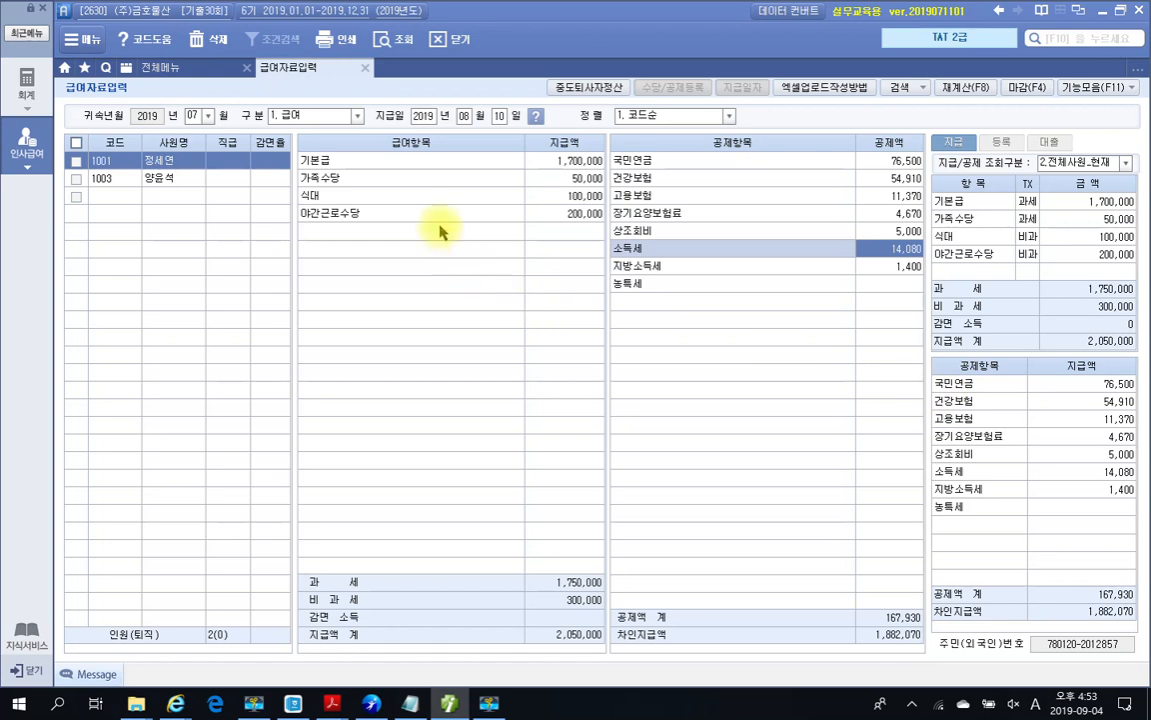
click(364, 69)
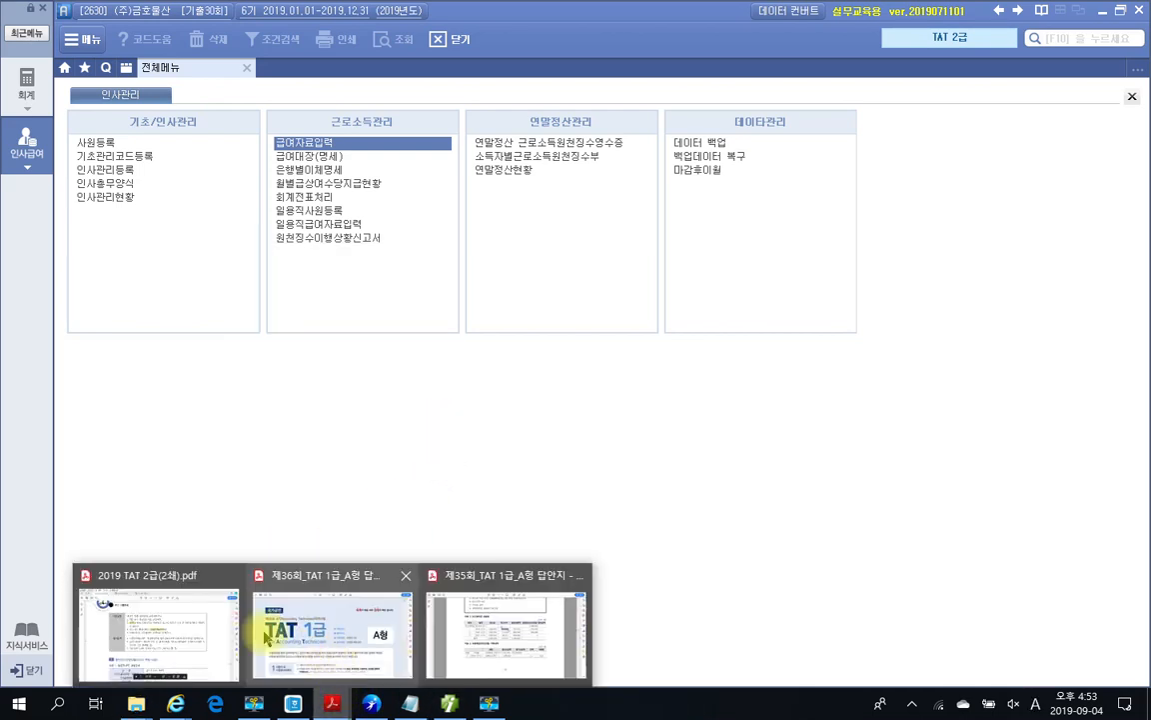
Step: Bring up the daily-worker problem on page 730 of the 2019 TAT 2급 exam PDF
click(196, 630)
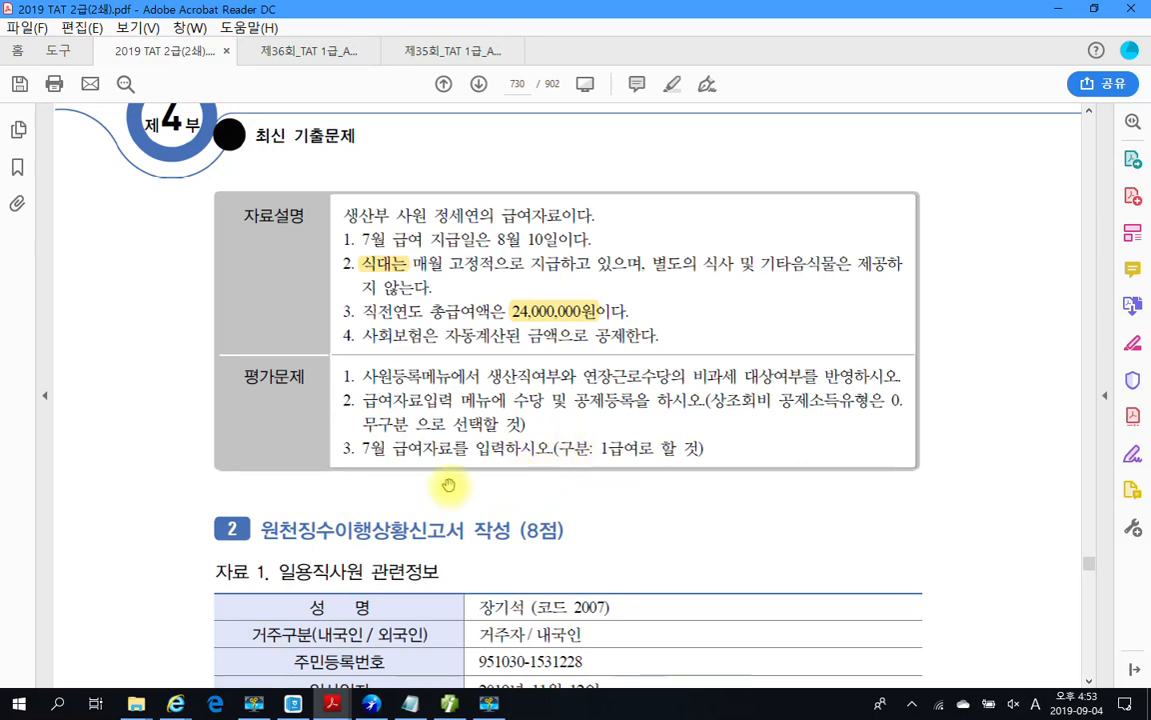
scroll(500, 420, up, 6)
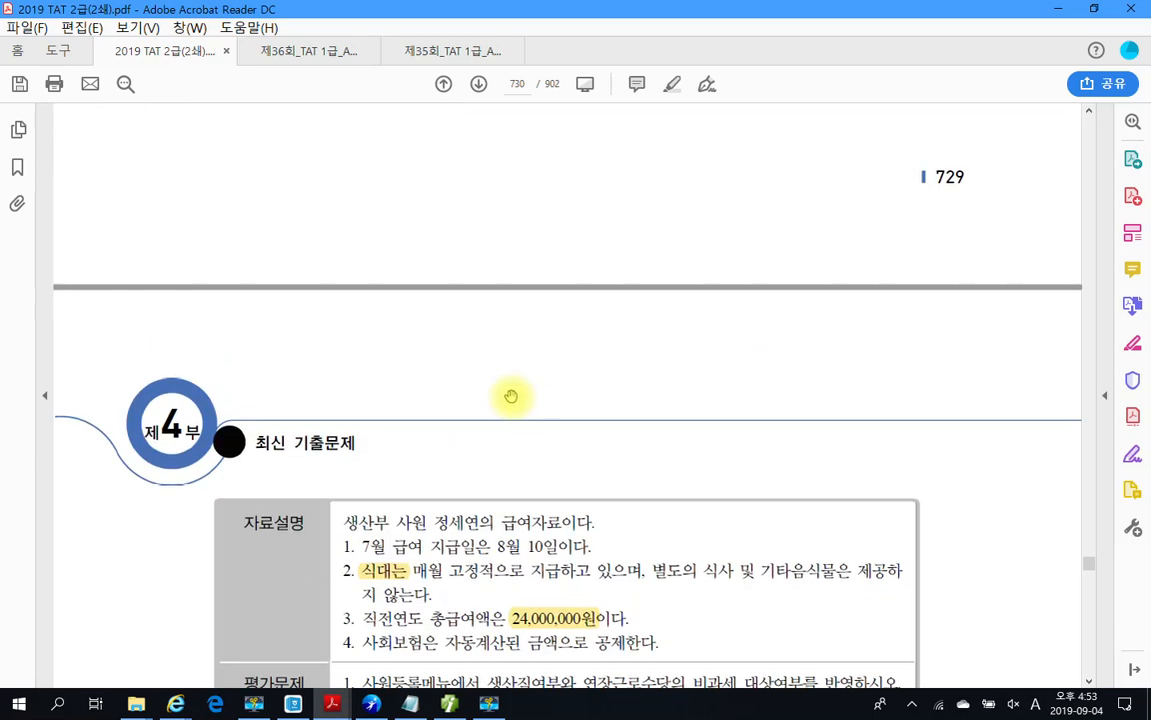
scroll(510, 398, up, 3)
scroll(510, 398, down, 18)
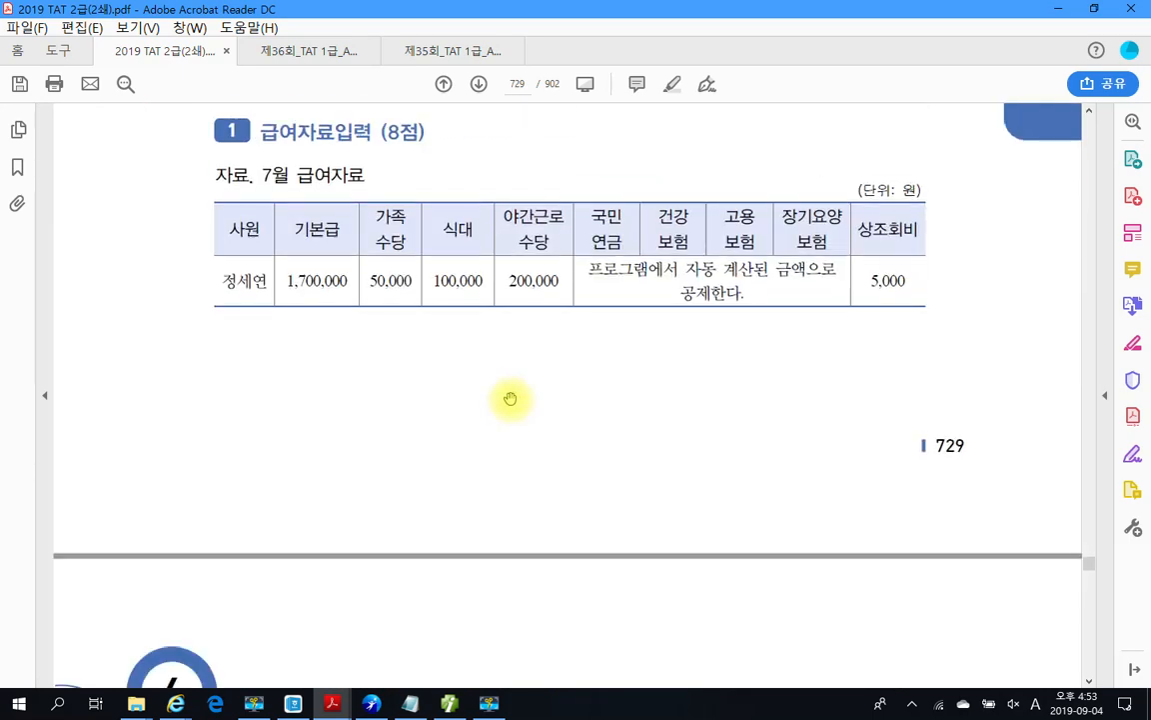
scroll(511, 398, down, 5)
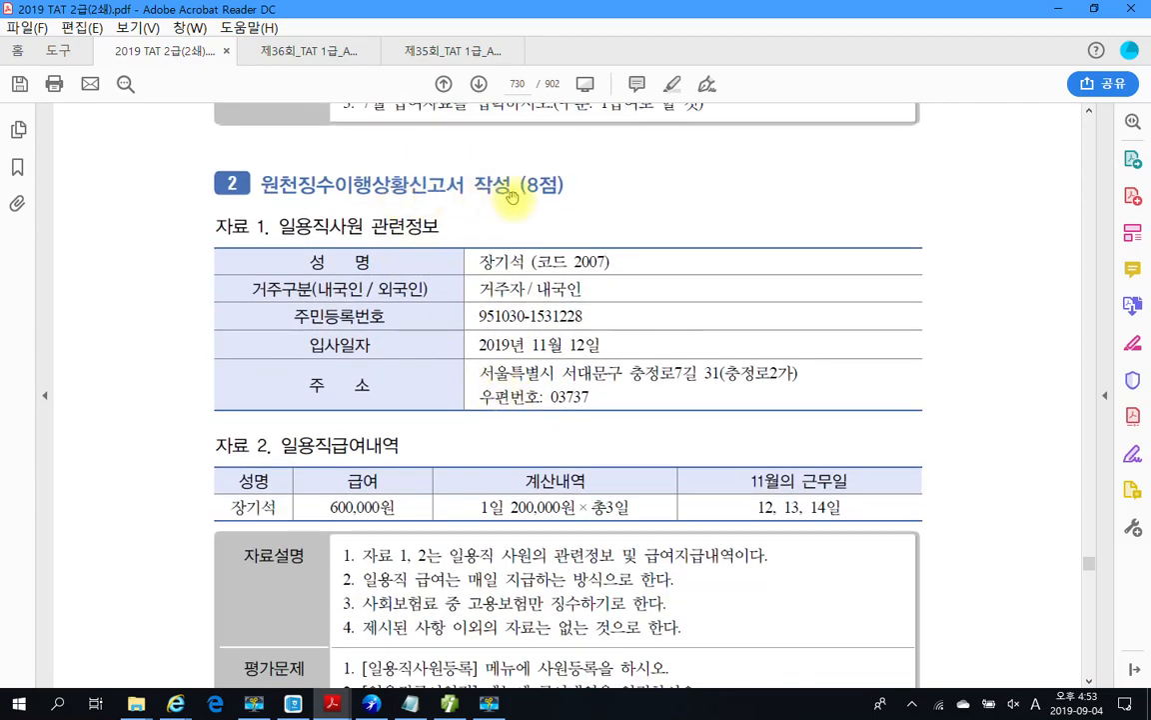
scroll(519, 232, down, 1)
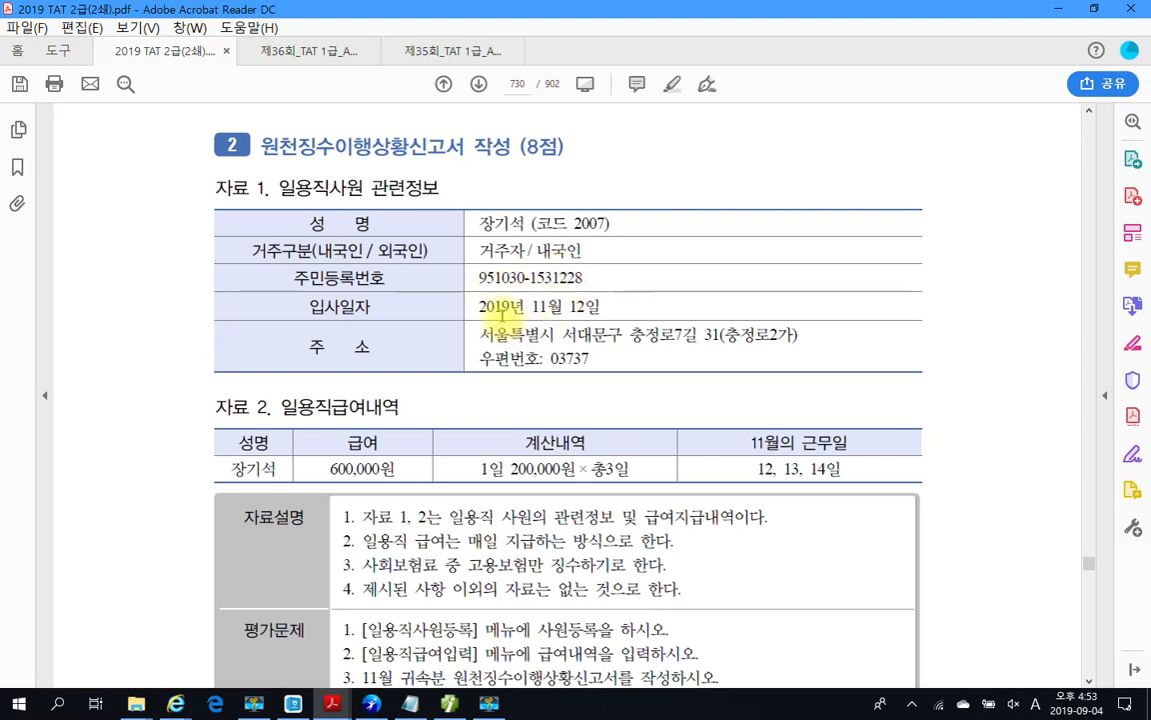
drag(531, 308, 599, 308)
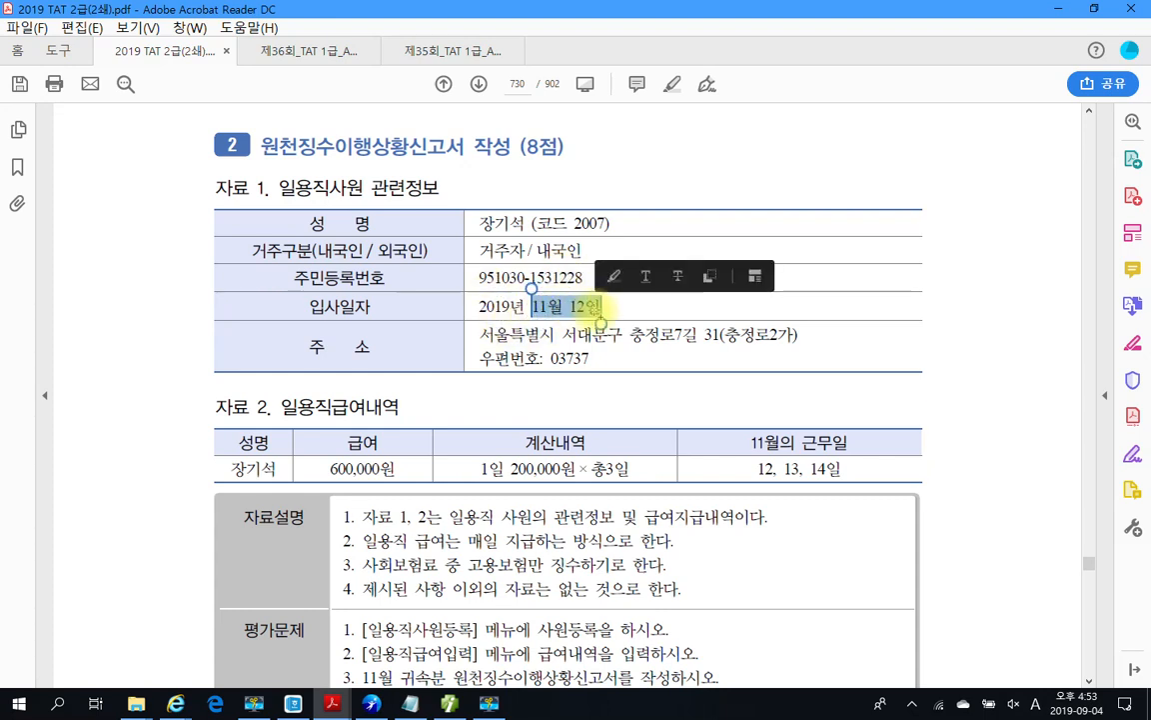
click(536, 345)
scroll(539, 367, down, 1)
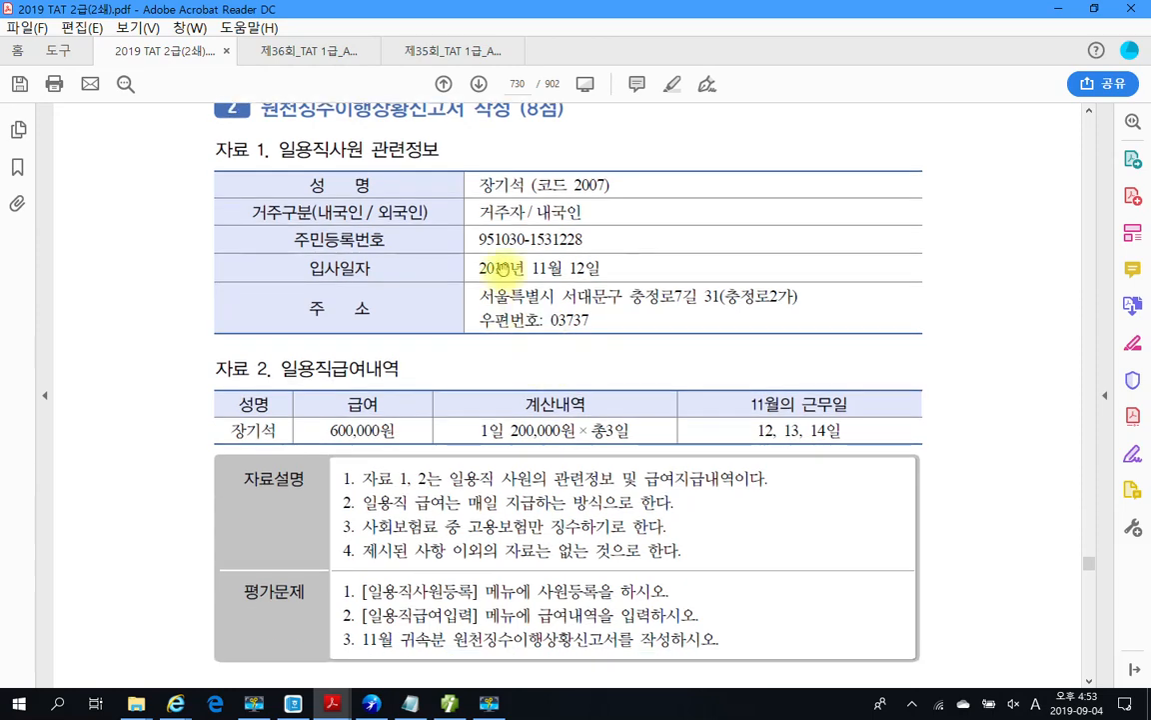
scroll(496, 352, down, 2)
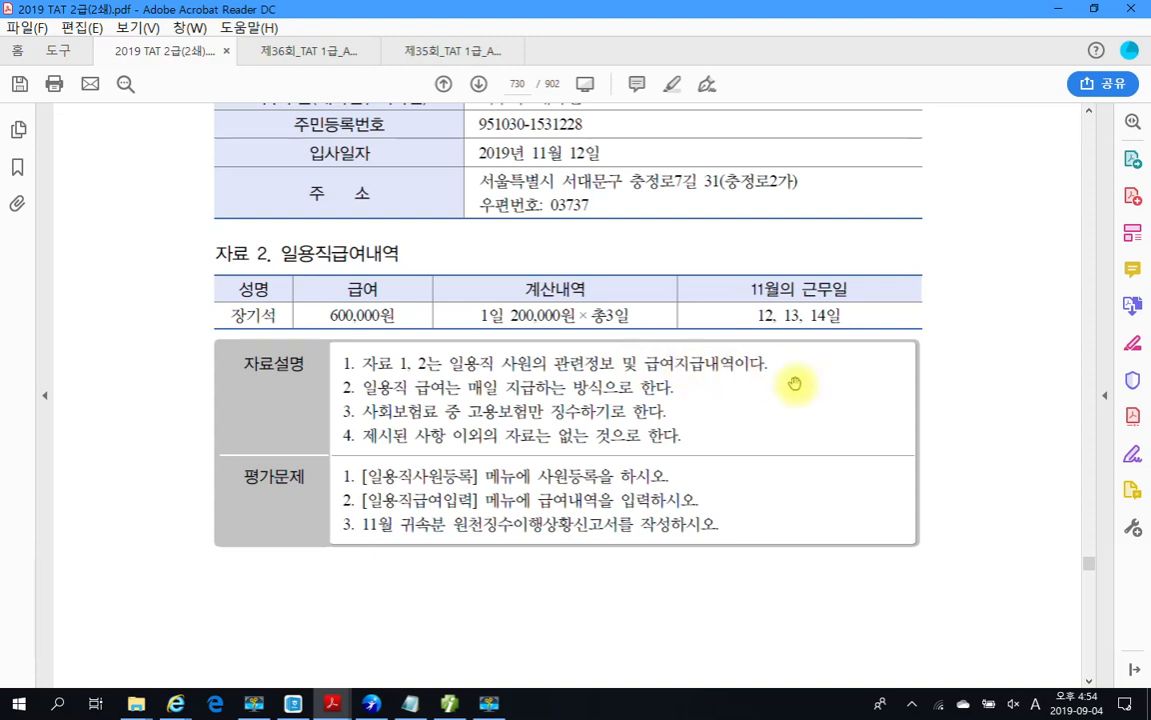
Step: Highlight '매일 지급하는' and '고용보험만 징수하기로' in yellow with 텍스트 강조
drag(468, 388, 514, 393)
right_click(519, 395)
click(595, 449)
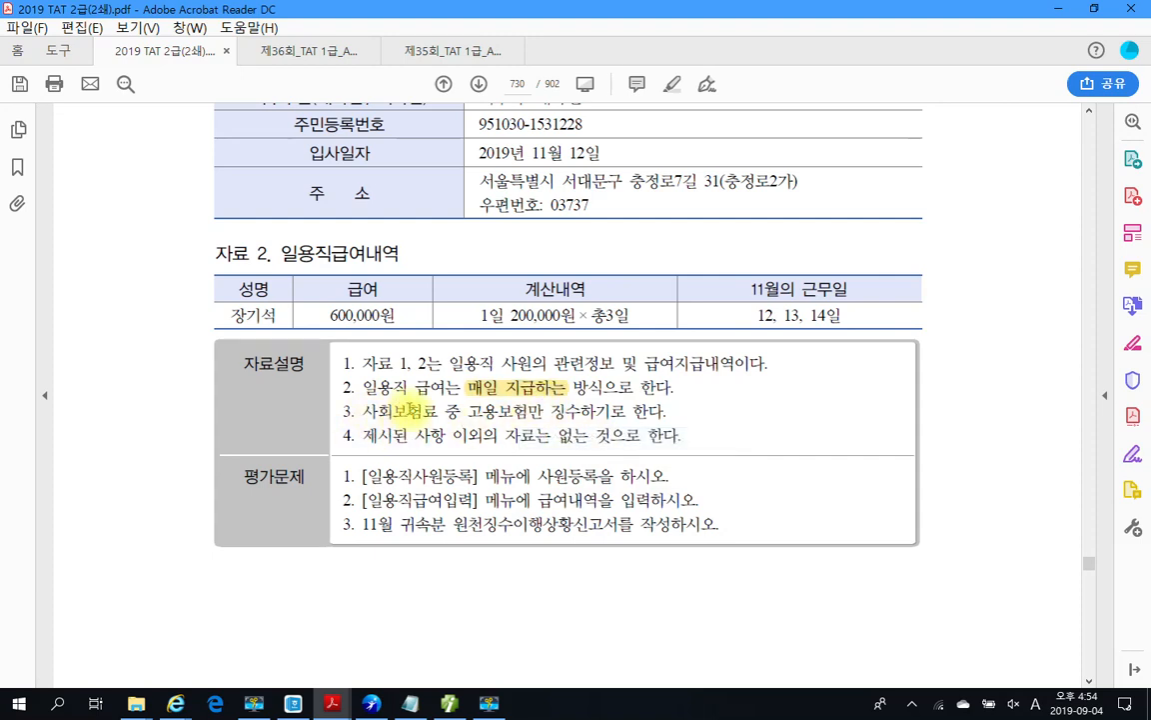
drag(468, 411, 627, 412)
right_click(559, 415)
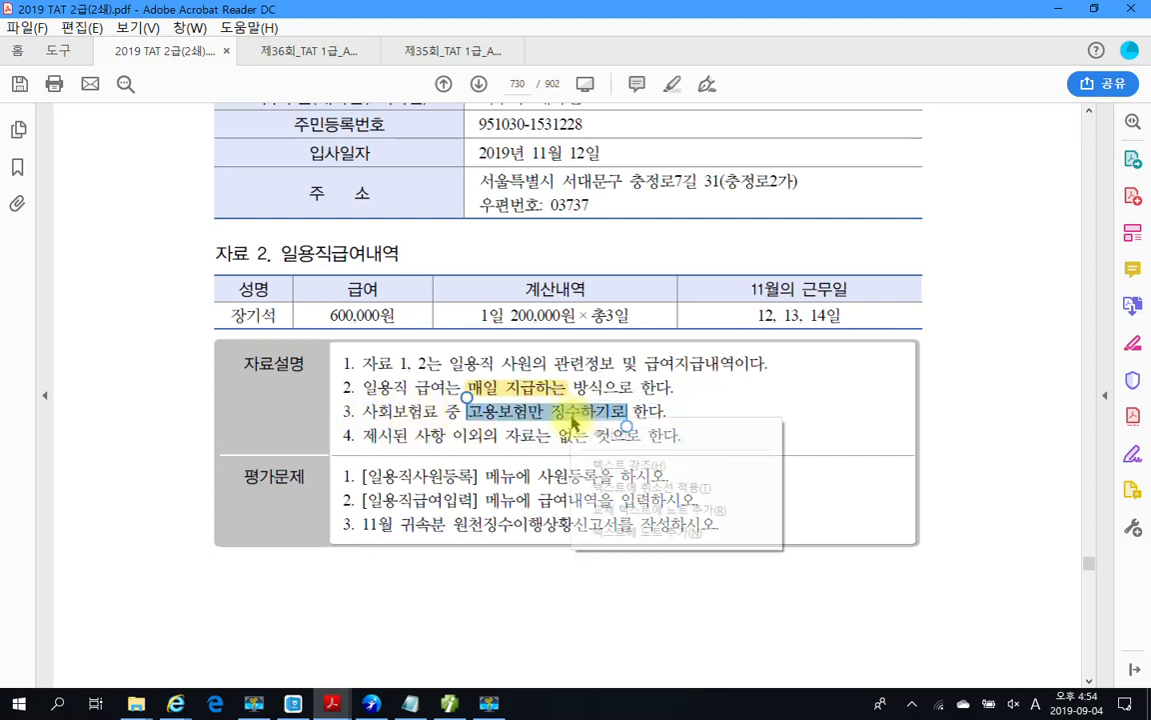
click(605, 464)
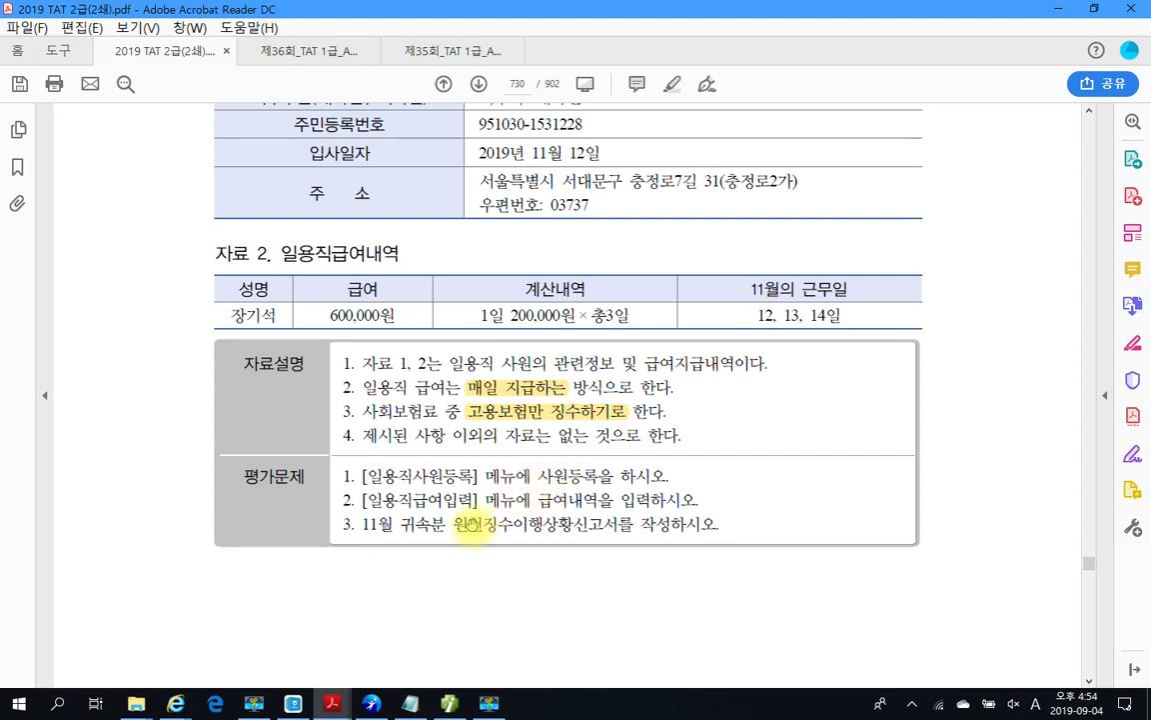
click(450, 703)
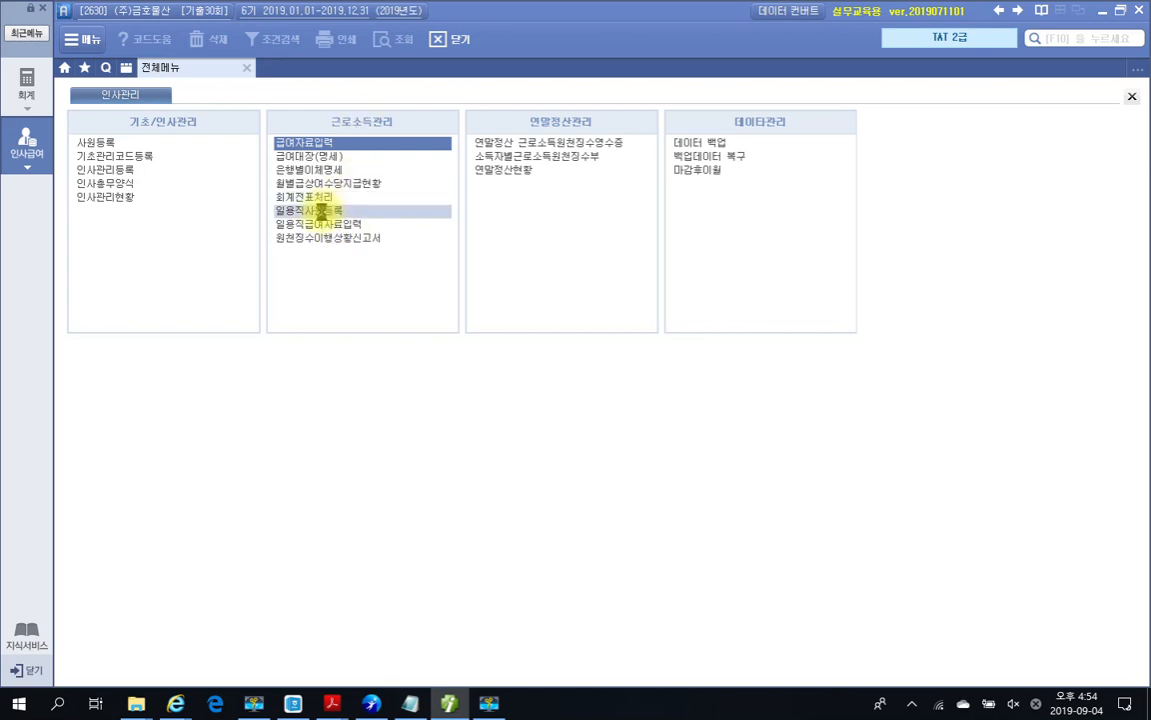
Step: Register daily worker 2007 with the worker's name, resident number and a 2019-11-12 hire date
click(320, 211)
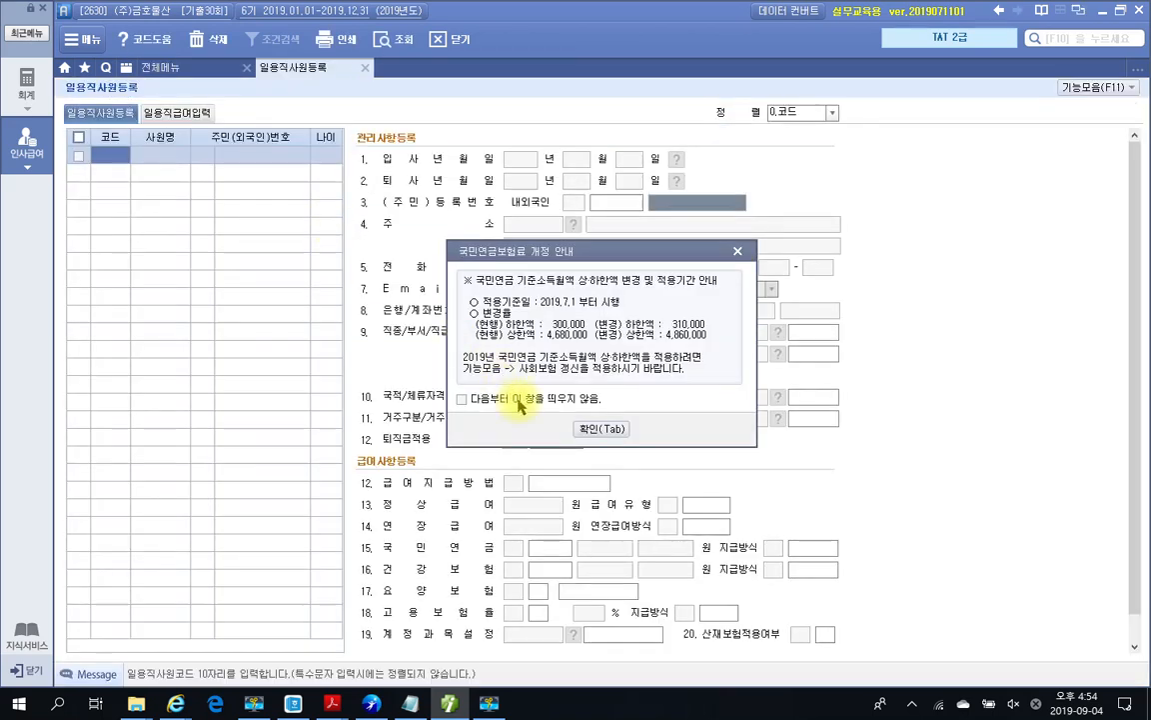
click(589, 428)
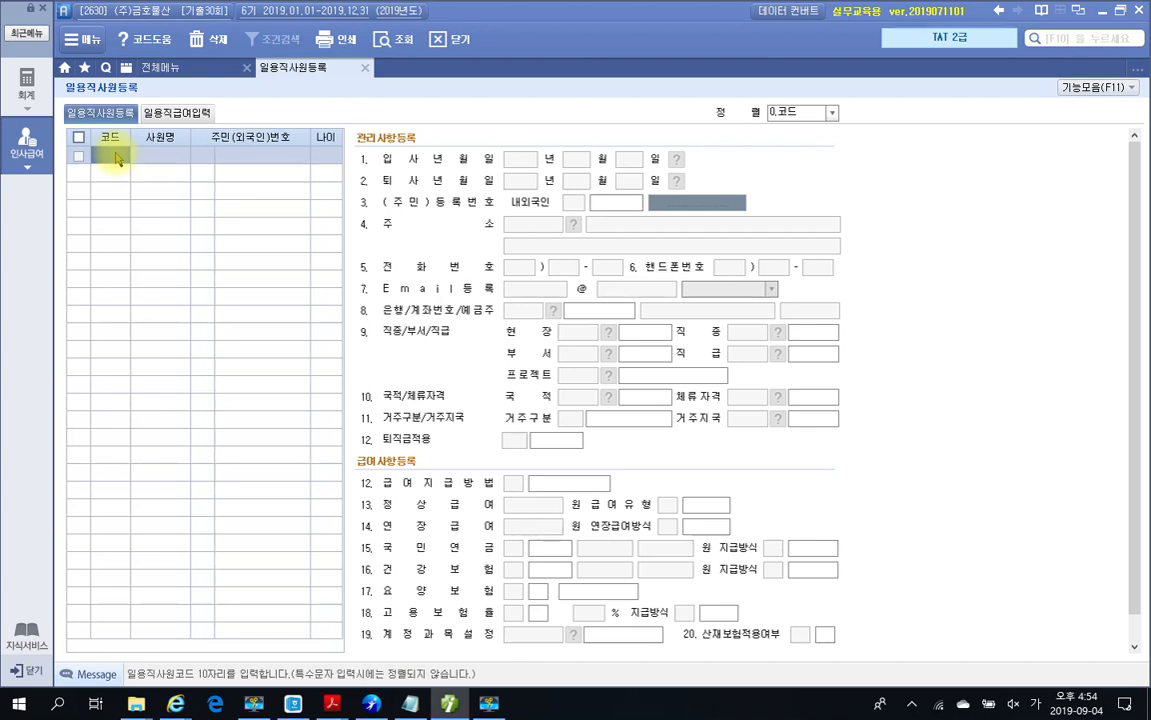
text(2007)
key(Return)
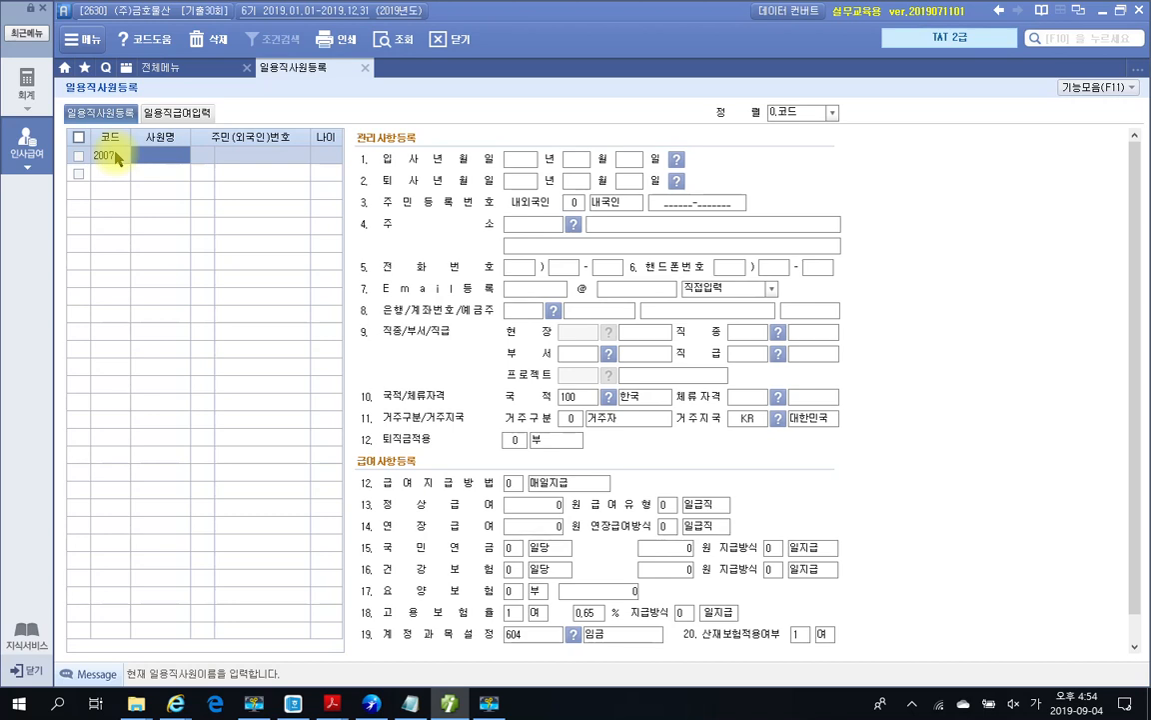
key(Return)
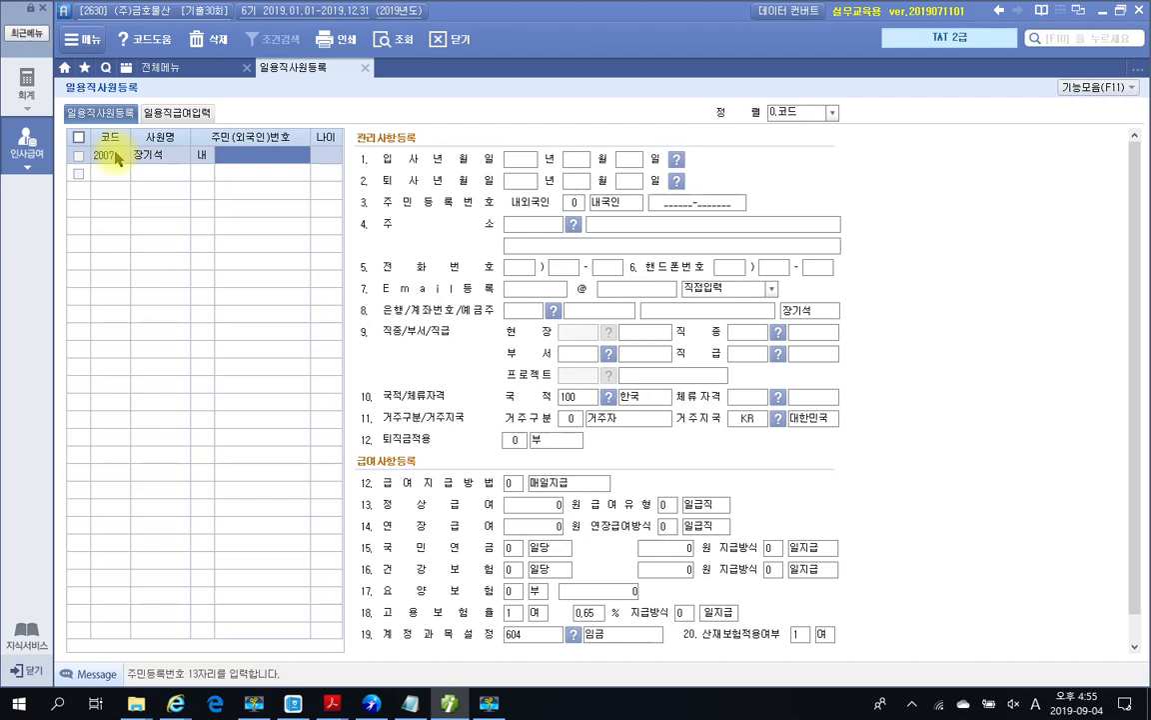
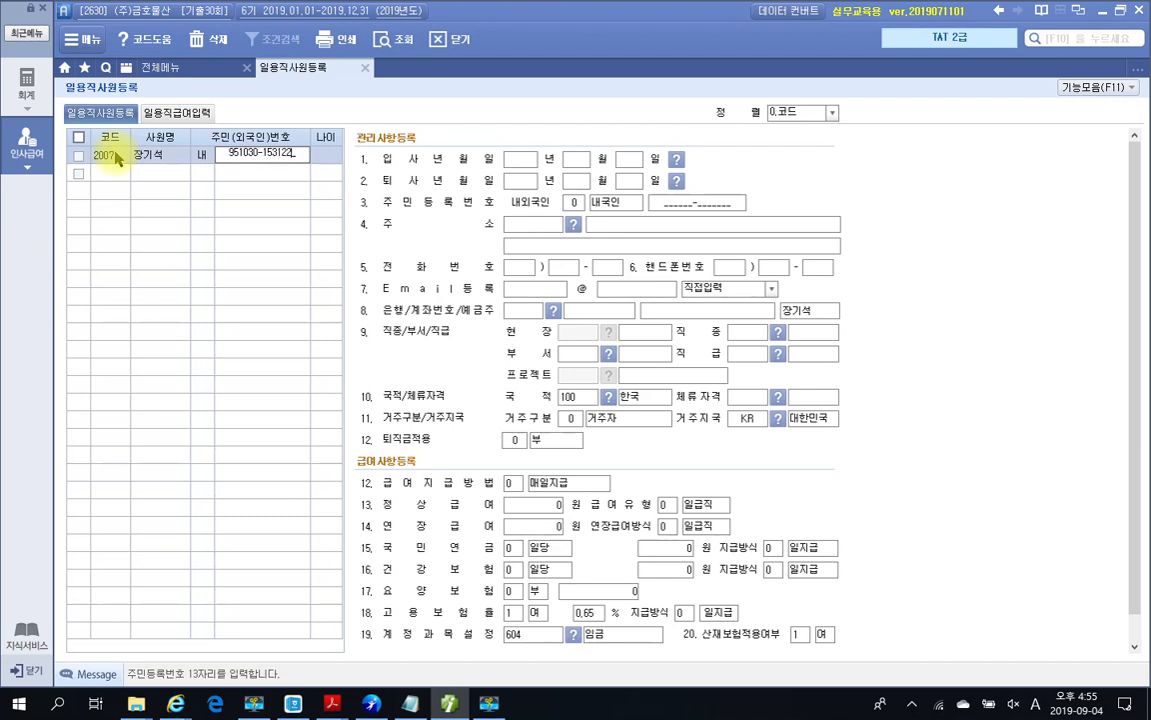
key(Return)
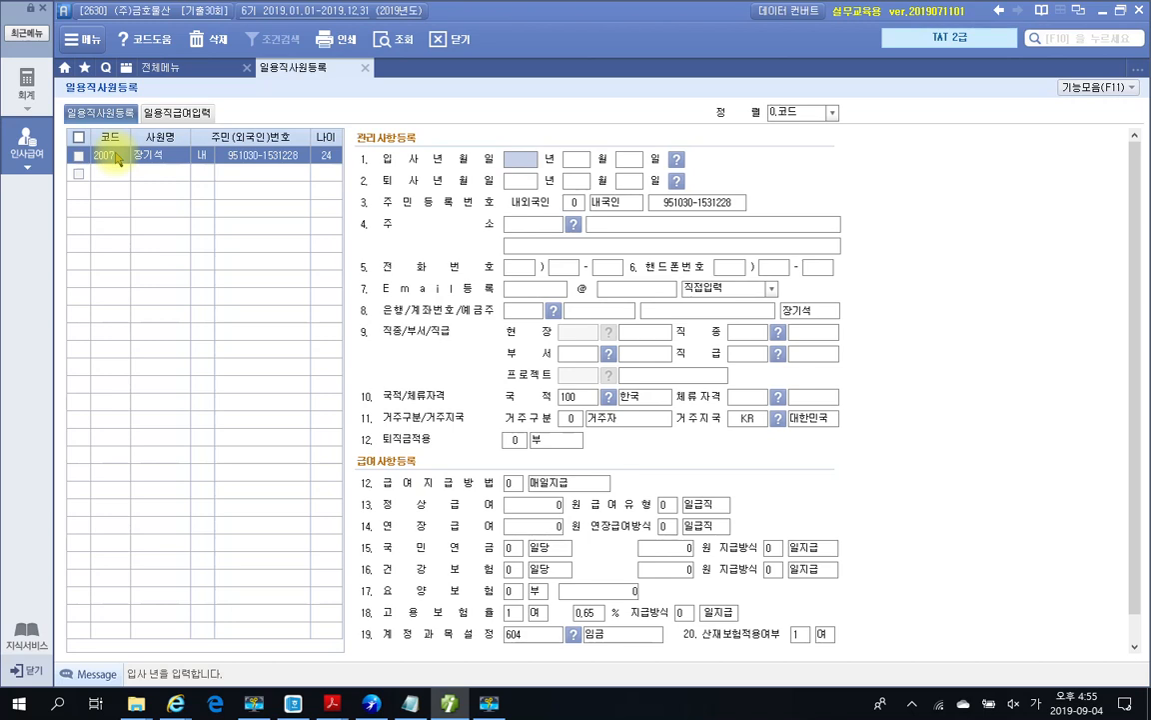
text(2019 년 )
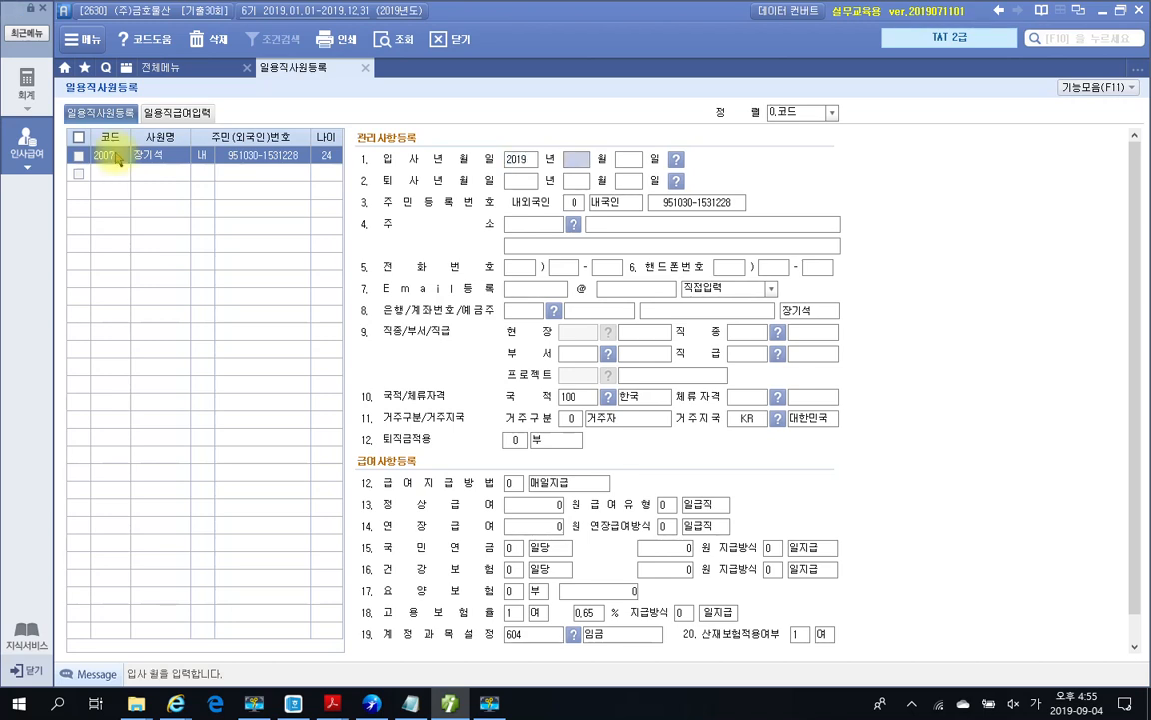
text(11 월 12 일)
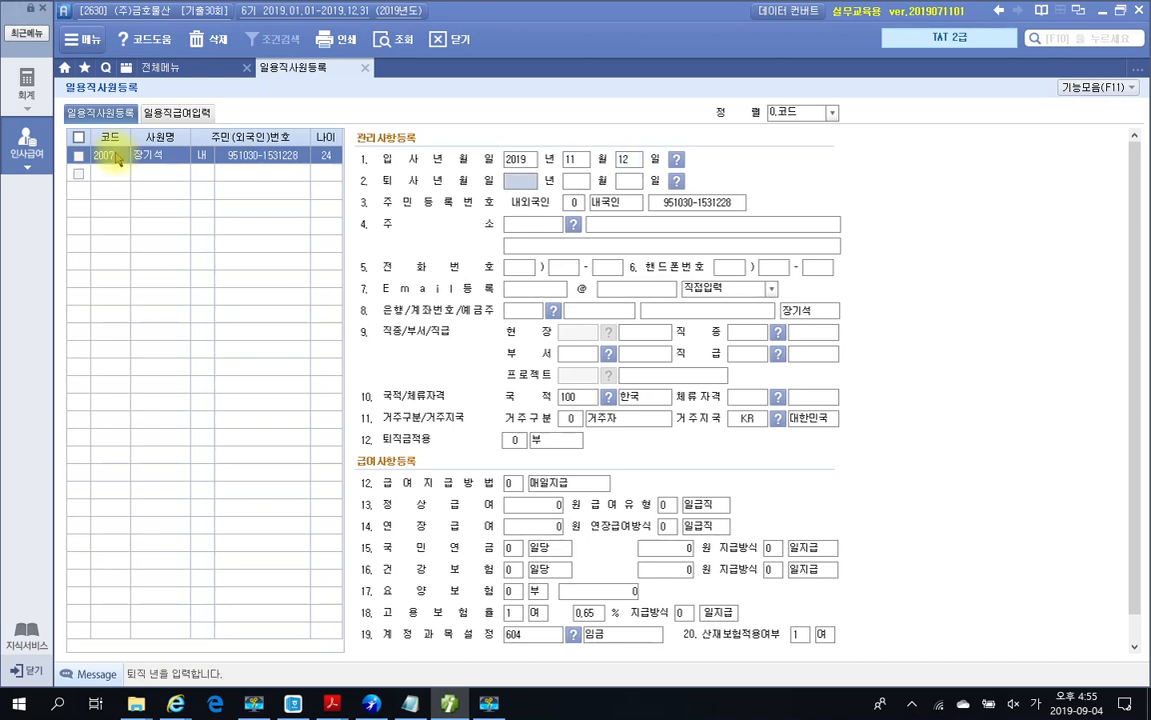
key(Return)
key(Return)
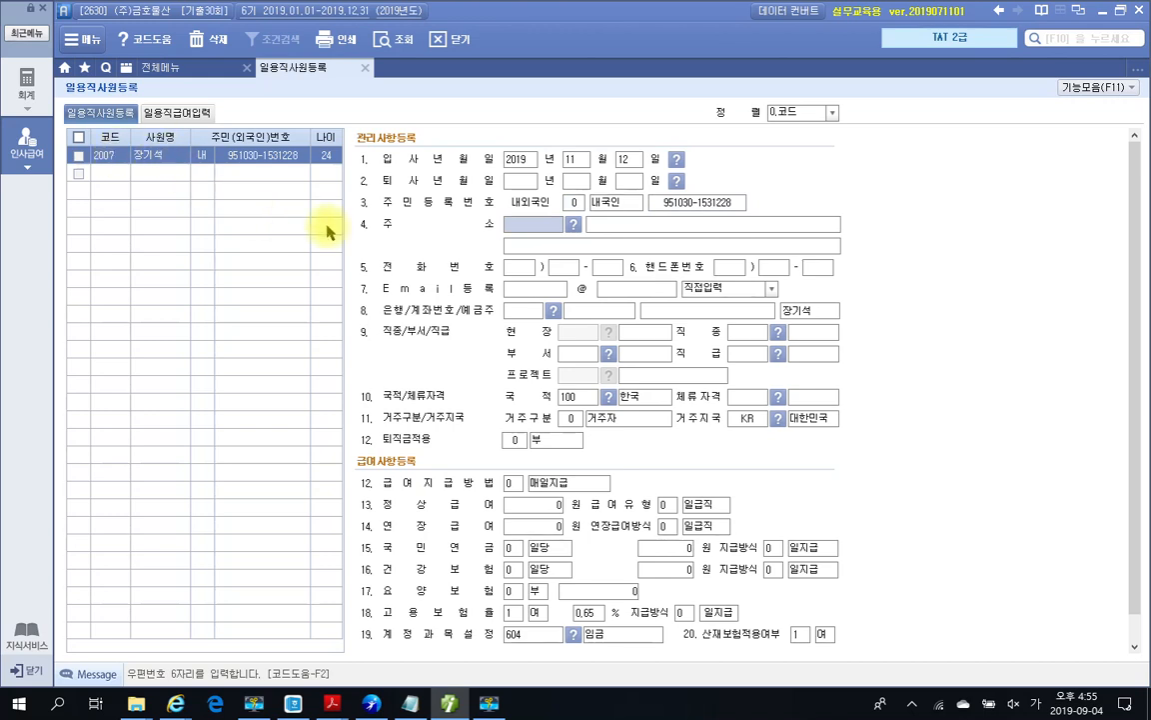
Step: Fill in the worker's home address and postal code through a Seoul road-name address search
click(574, 226)
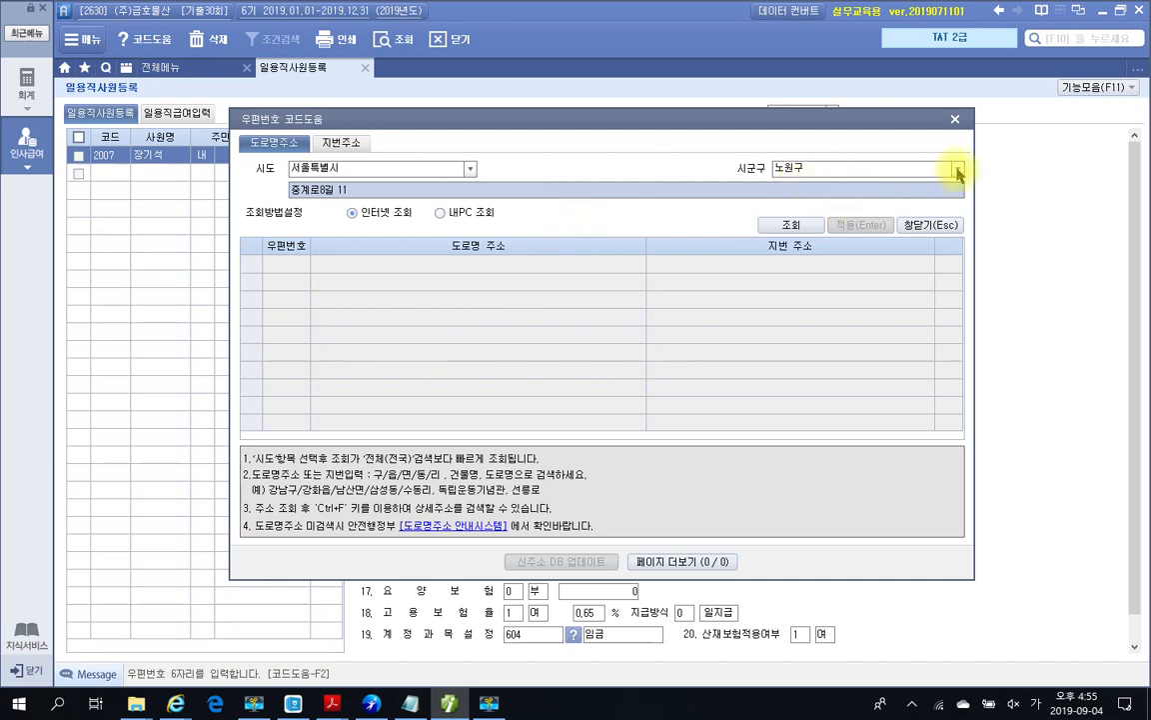
click(957, 169)
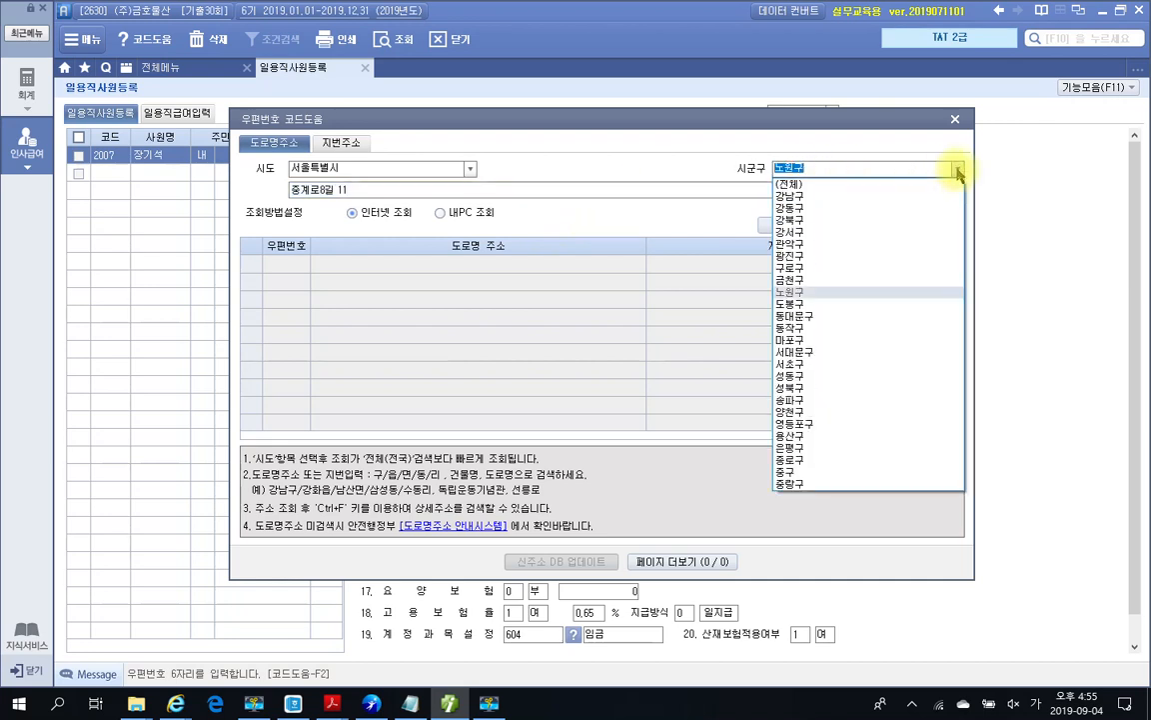
click(818, 353)
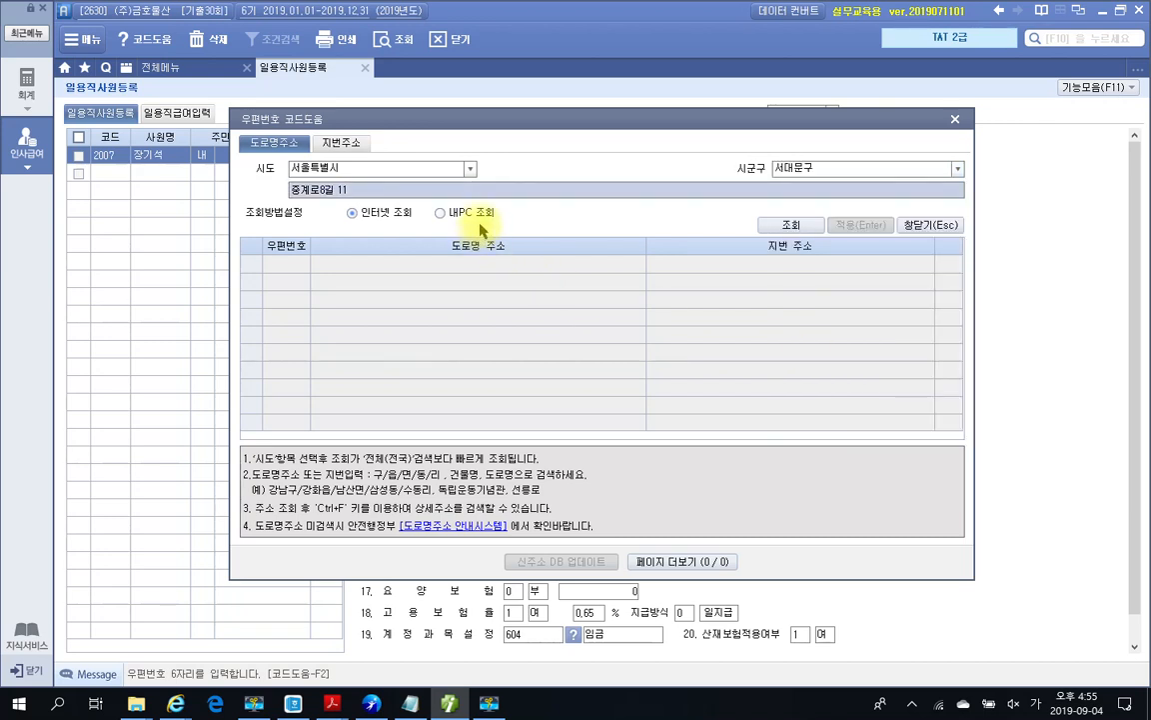
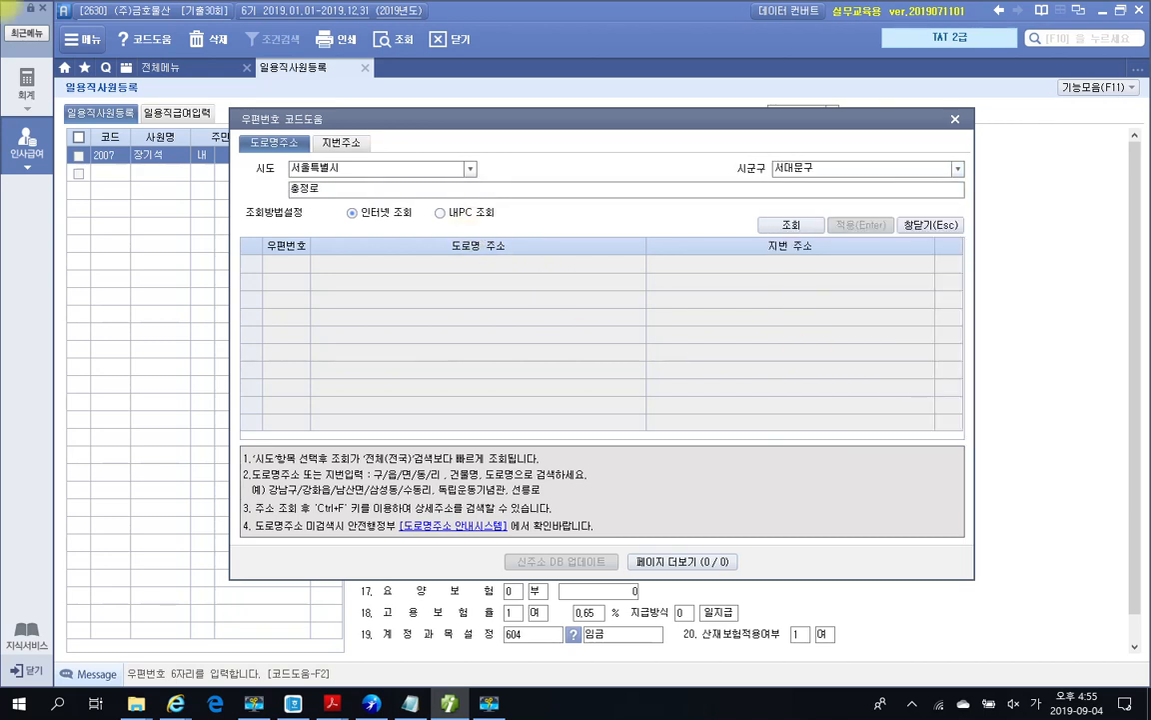
key(Return)
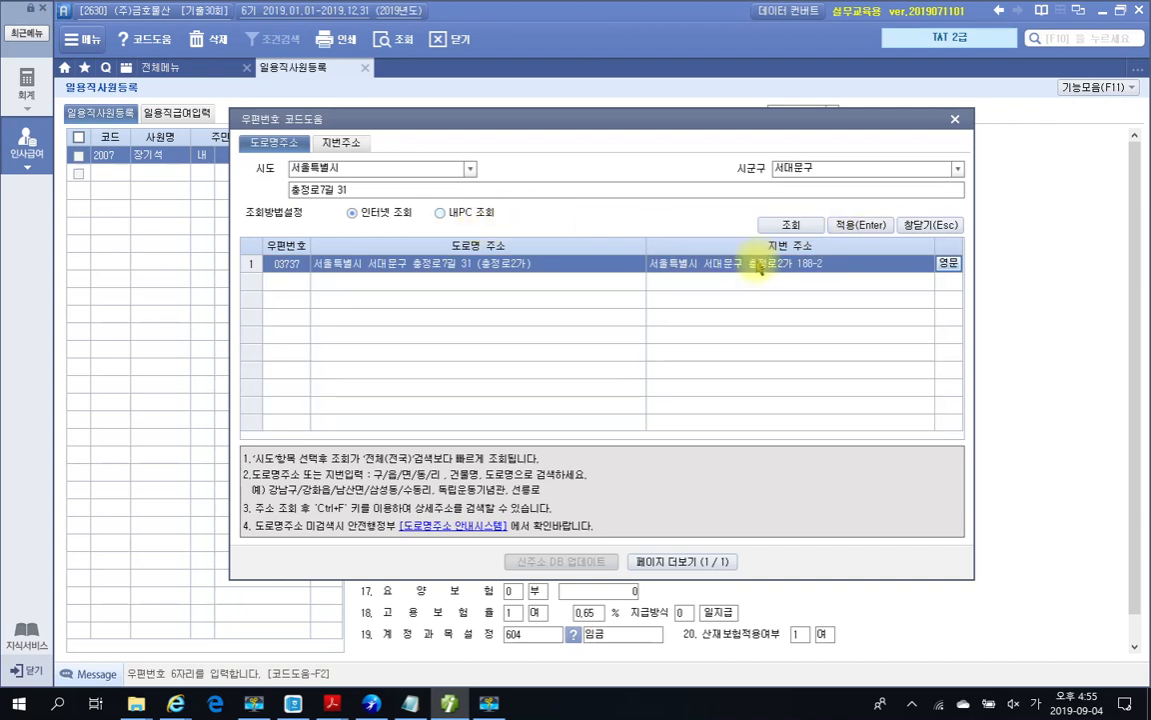
click(858, 225)
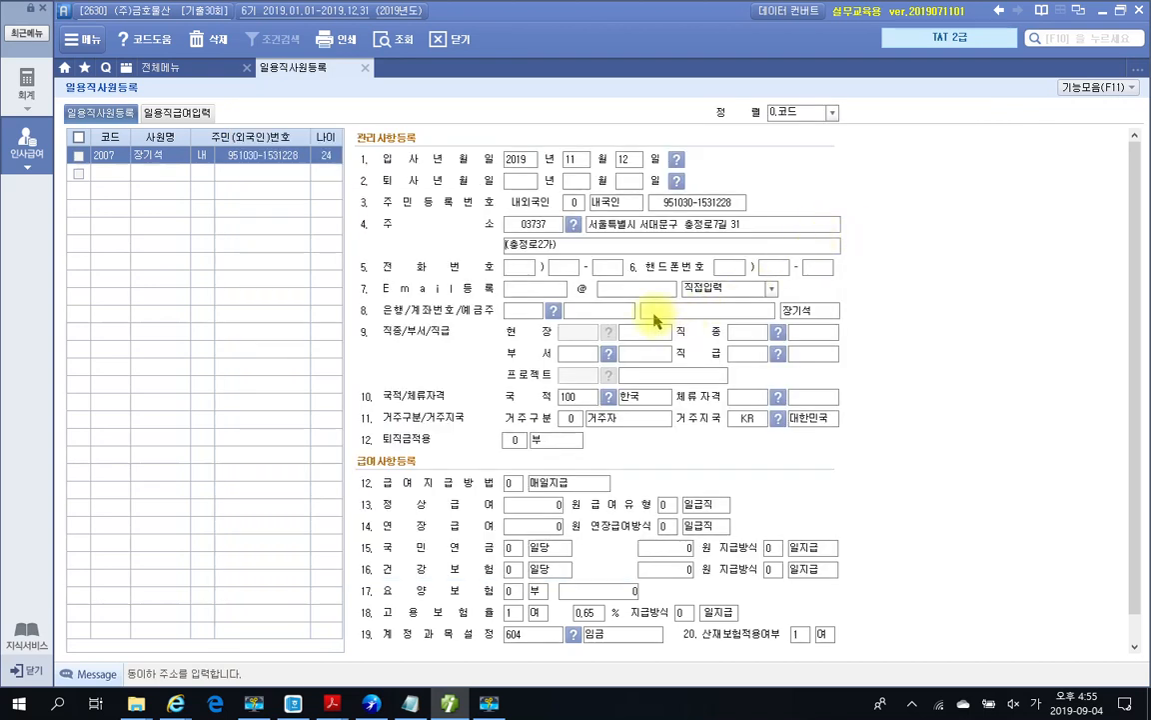
click(523, 271)
Step: Keep 0.매월지급 and 0.일급직, entering a 200,000 regular daily wage for worker 2007
key(Return)
key(Return)
key(Return)
key(Return)
key(Return)
key(Return)
key(Return)
key(Return)
key(Return)
key(Return)
key(Return)
key(Return)
key(Return)
key(Return)
key(Return)
key(Return)
key(Return)
key(Return)
key(Return)
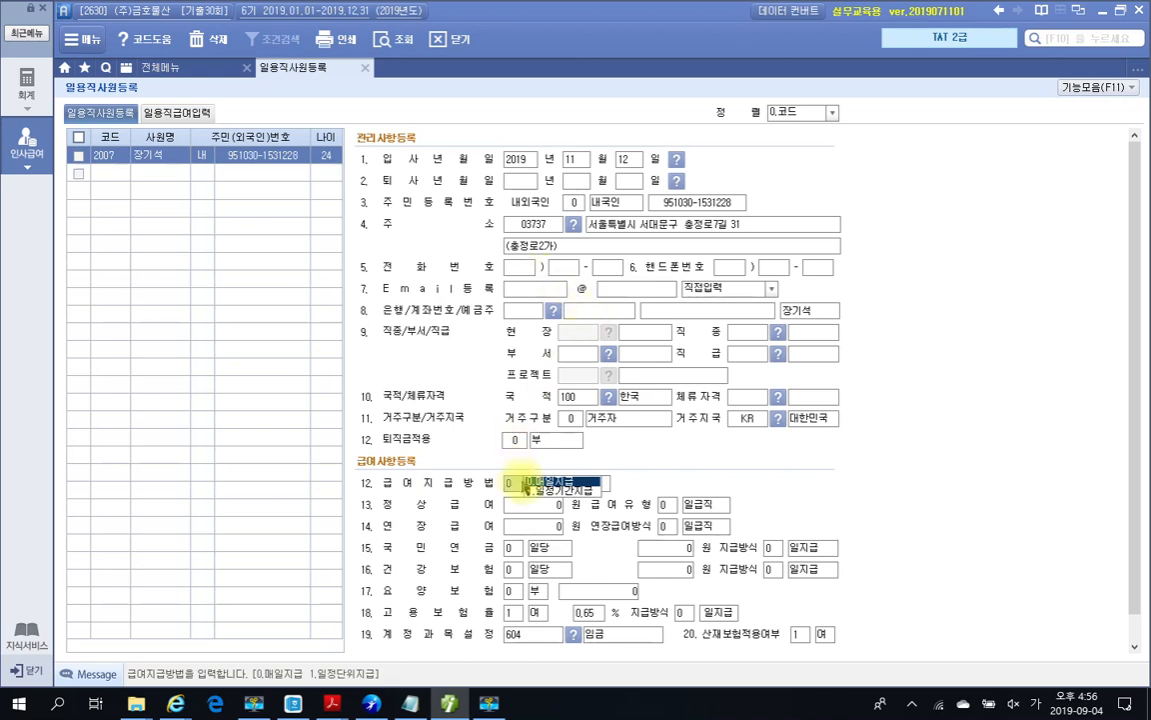
key(Return)
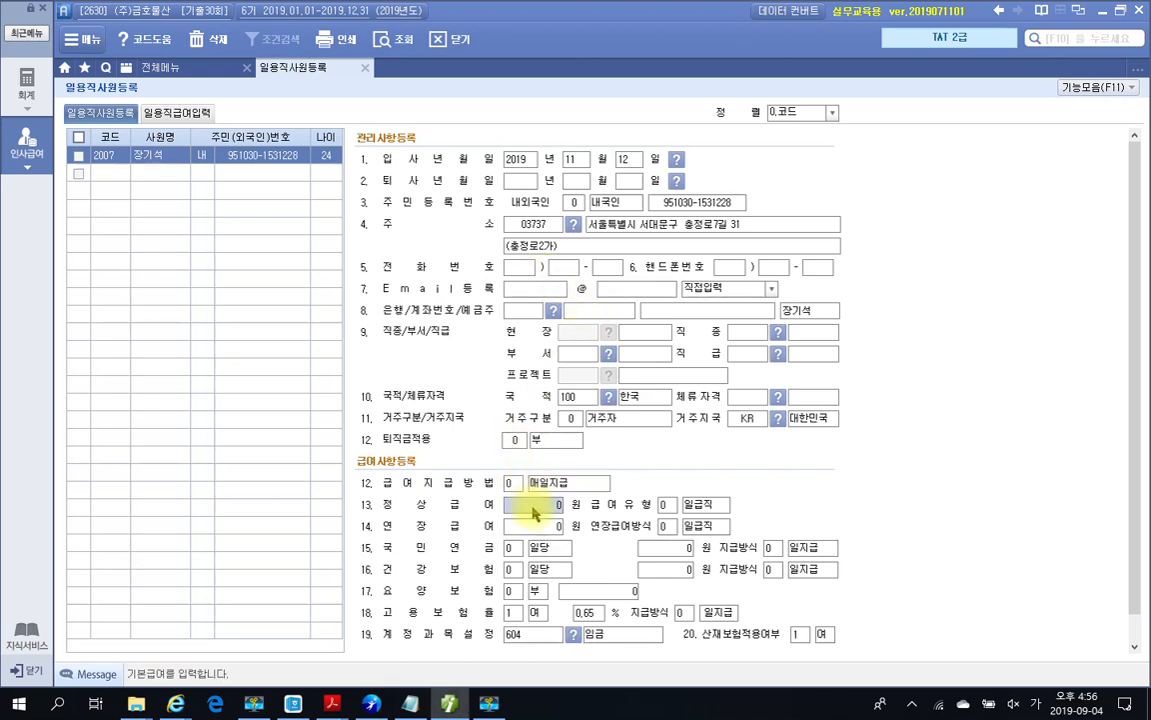
text(3)
text(00000)
key(Return)
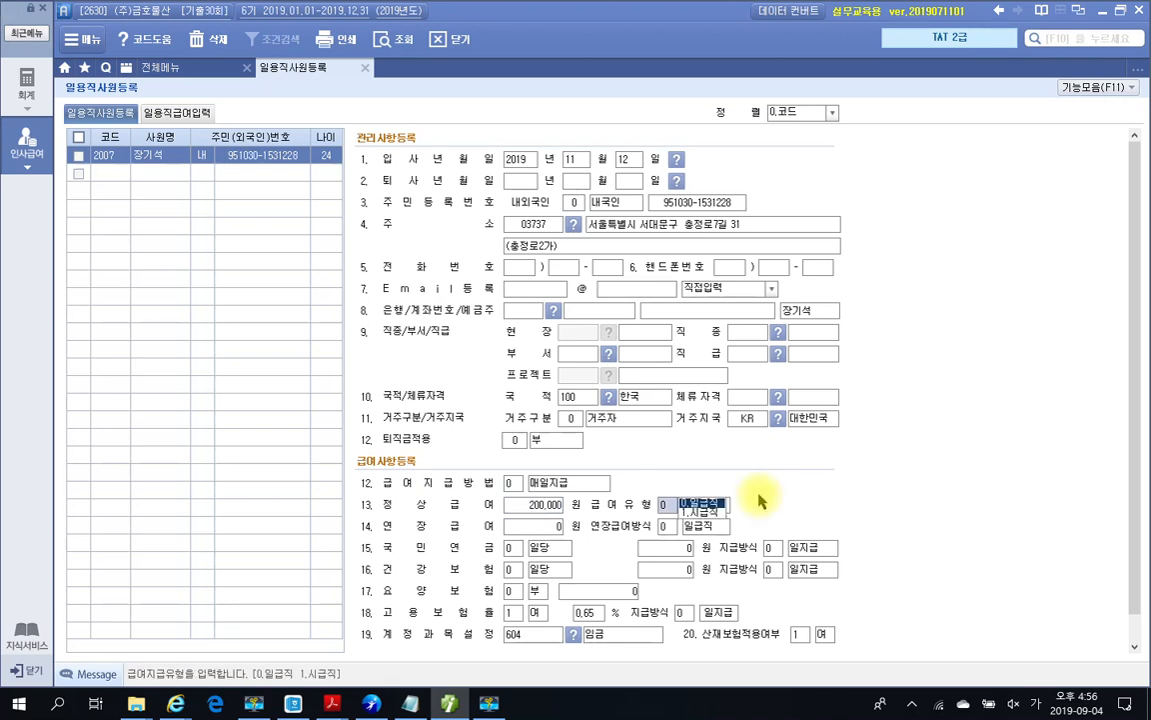
key(Return)
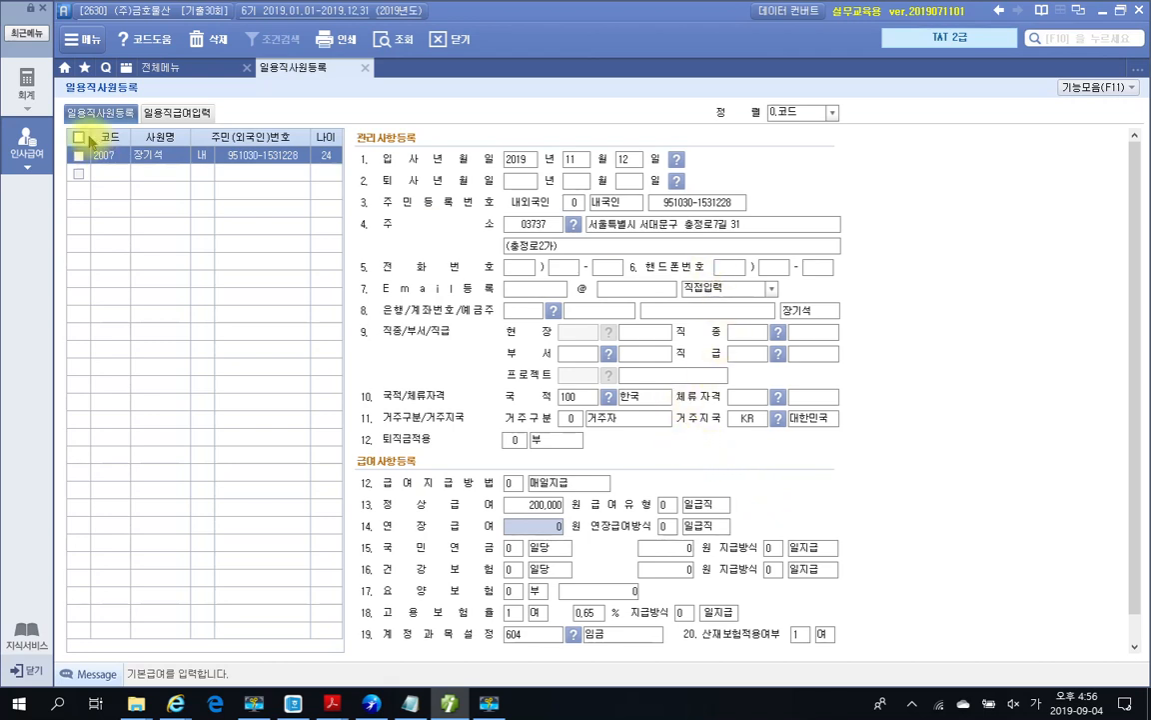
click(166, 116)
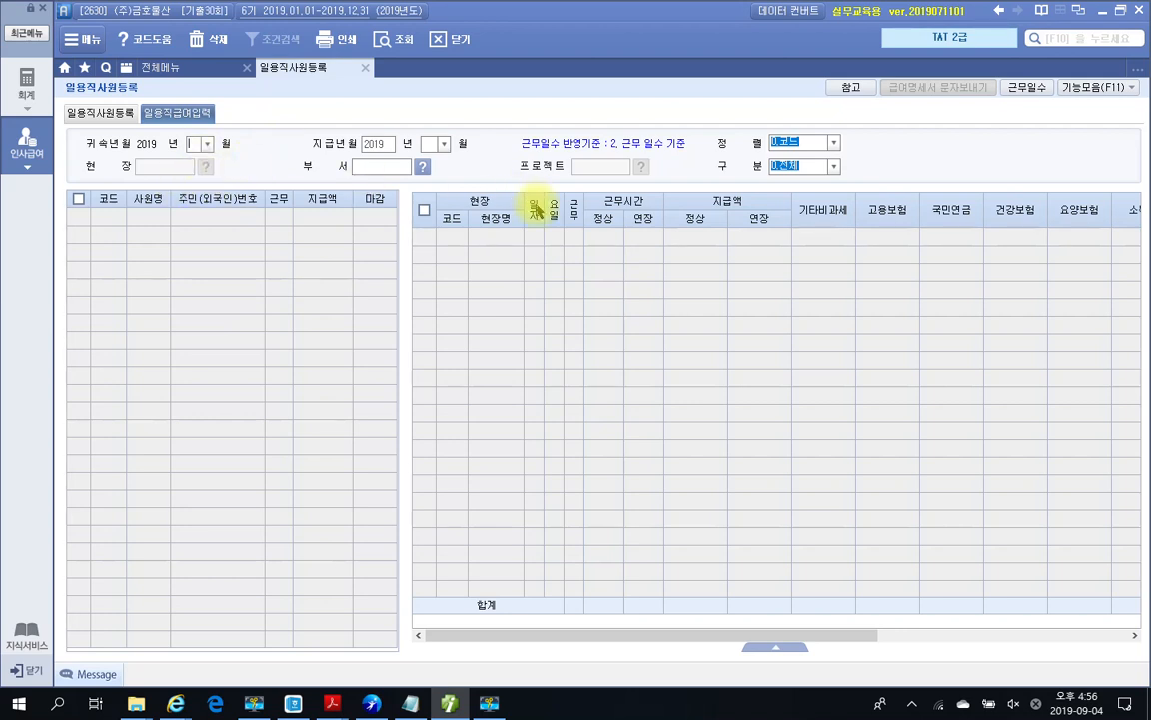
Step: Use November for 귀속년월 and 지급년월, and mark November 12, 13 and 14 worked for worker 2007
text(11)
key(Return)
key(Return)
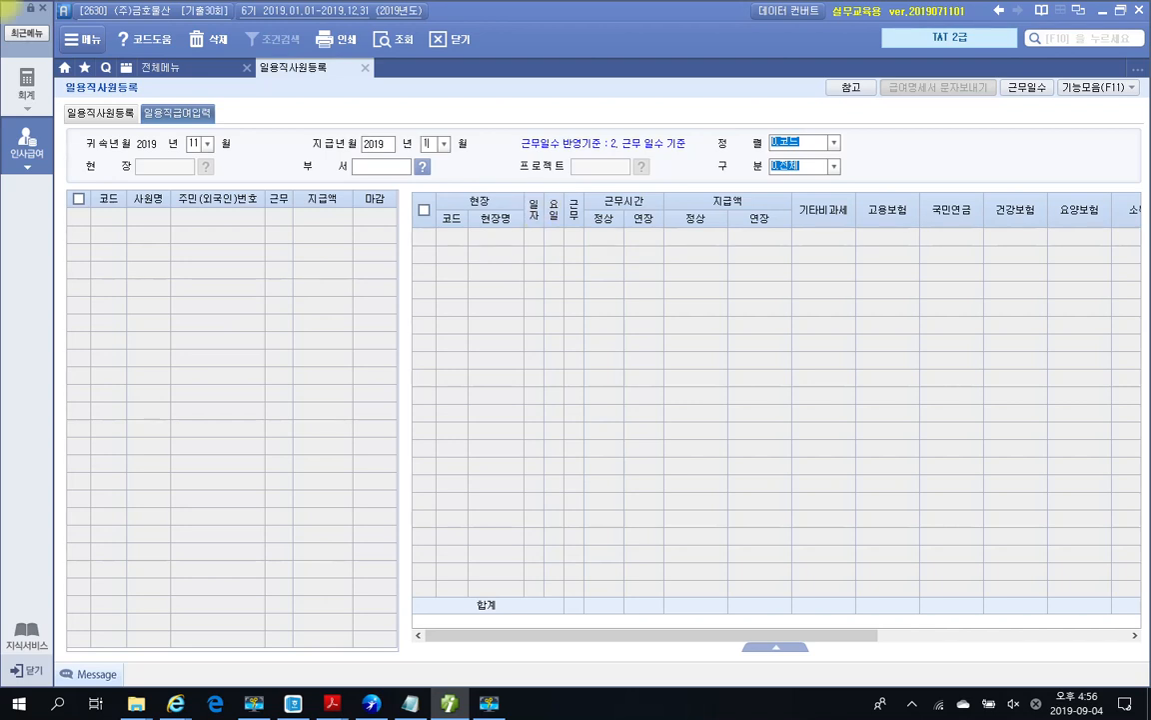
key(Return)
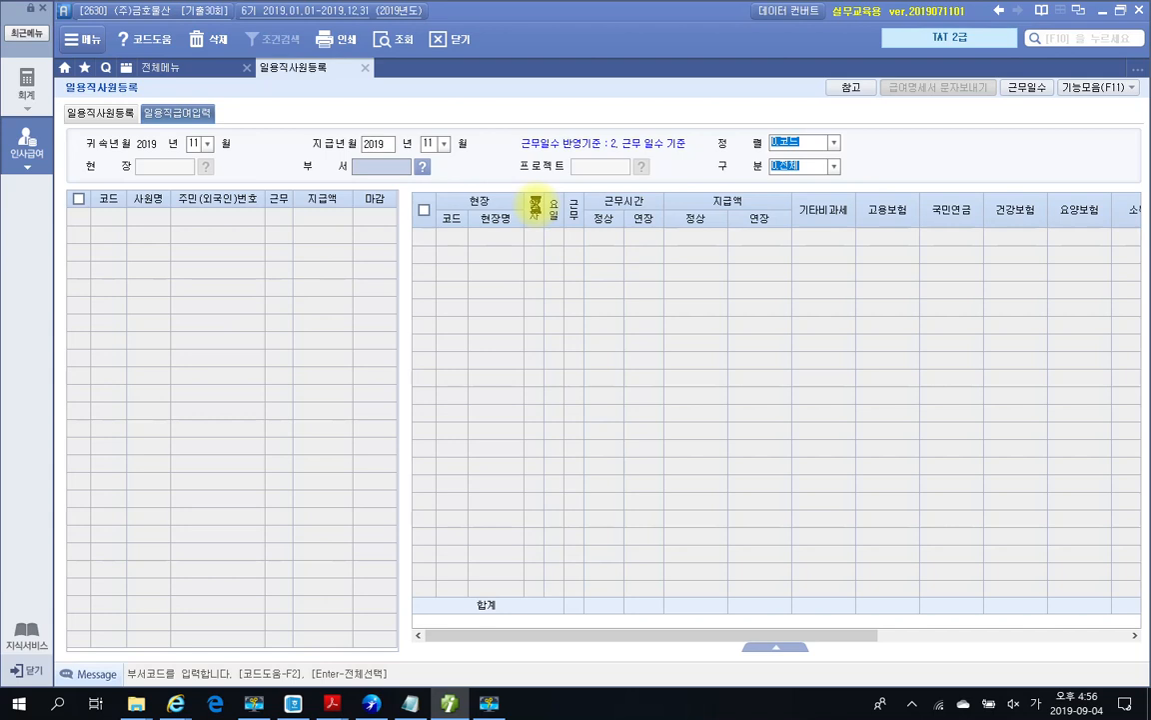
key(Return)
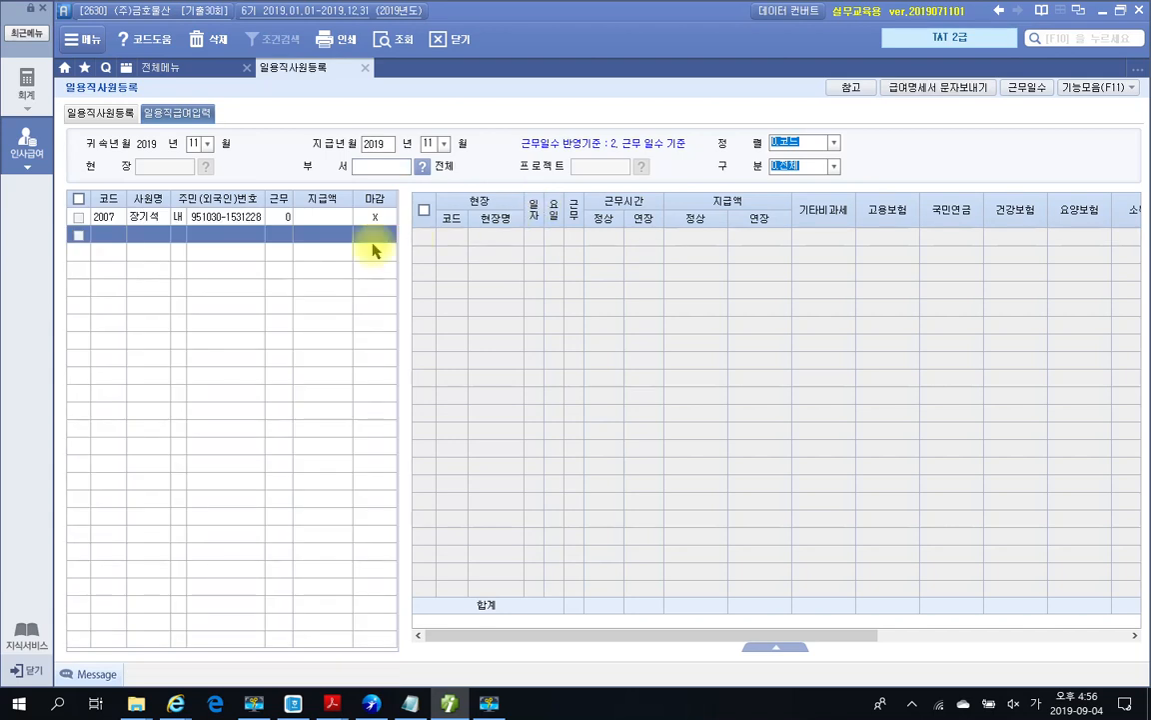
click(240, 216)
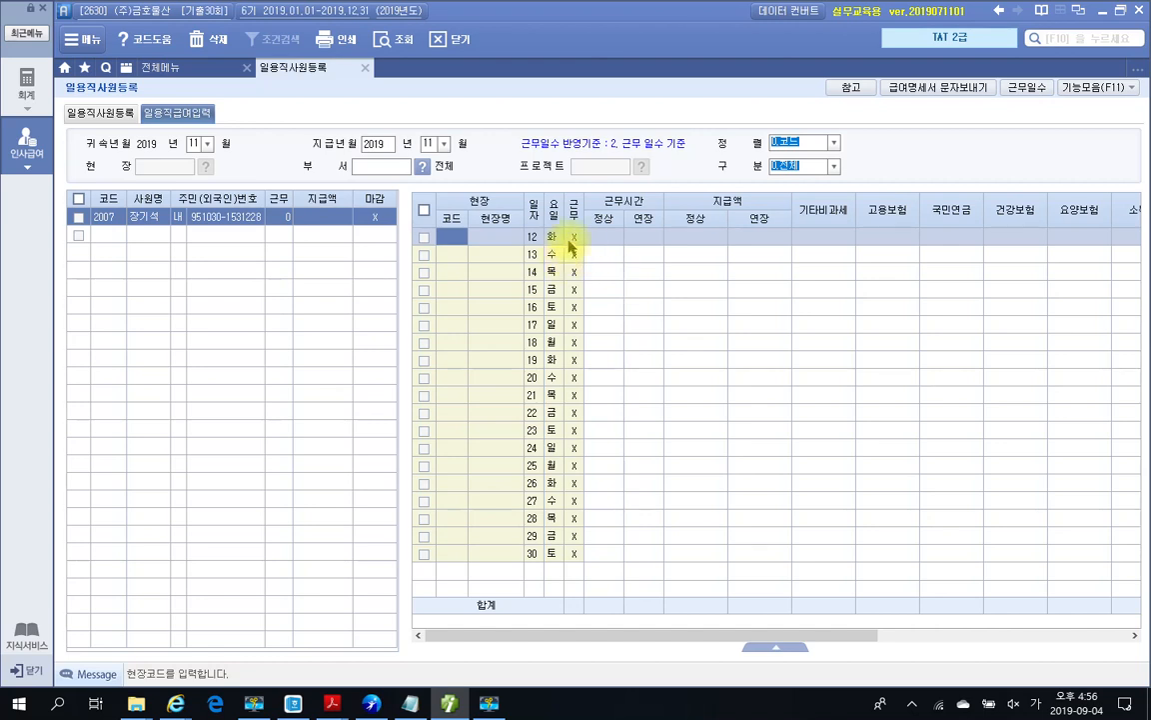
click(573, 237)
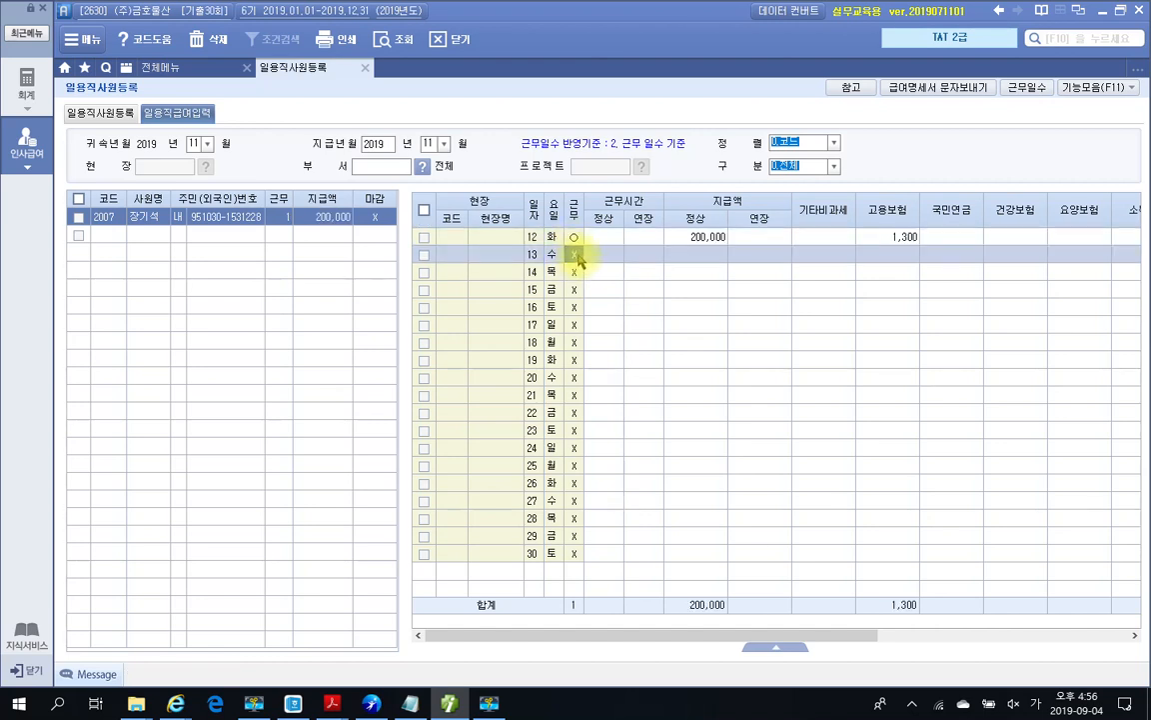
click(577, 256)
click(574, 272)
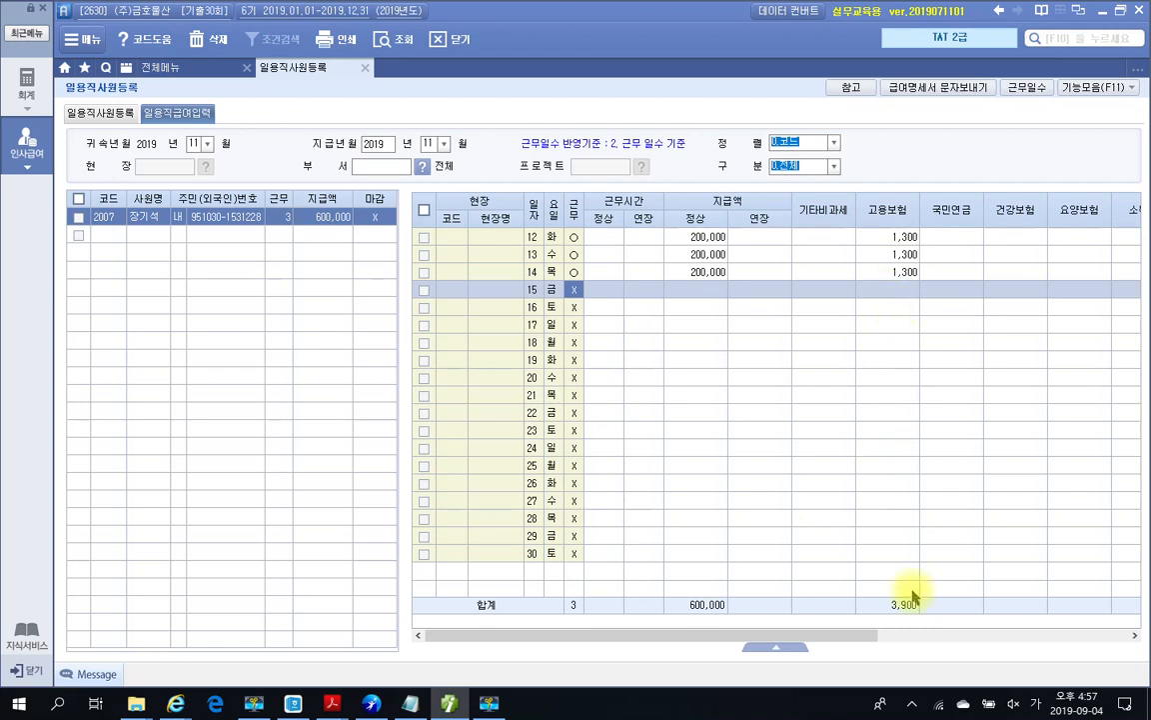
drag(869, 641, 1121, 648)
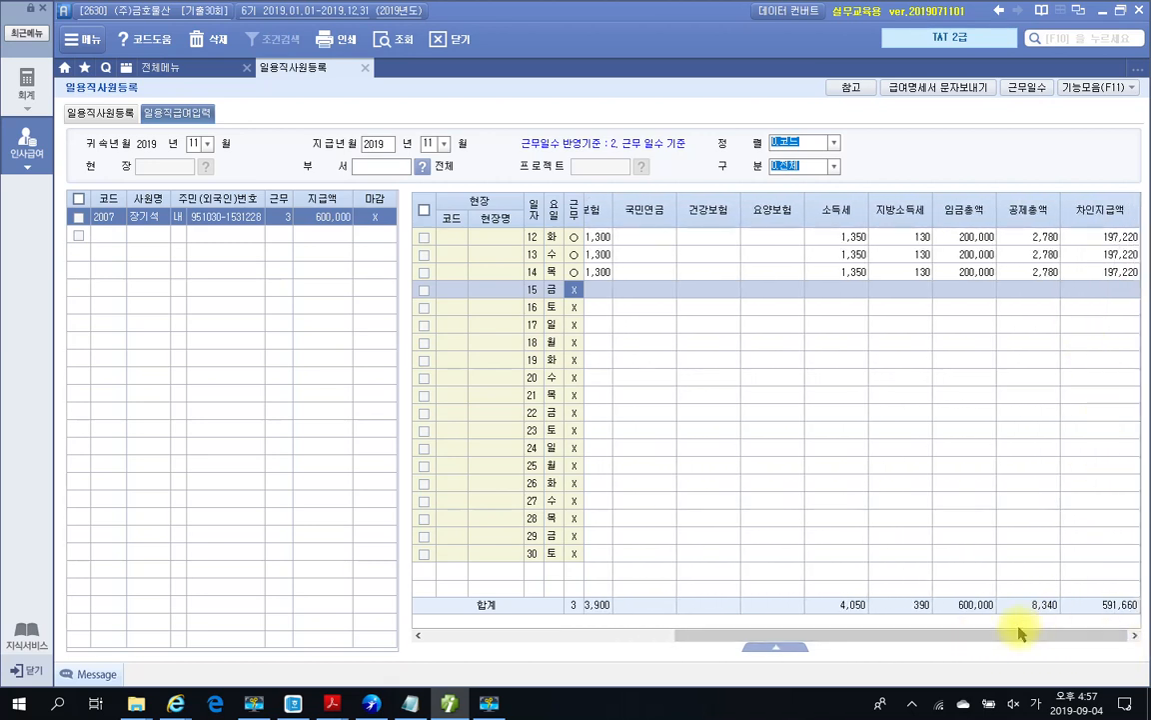
drag(1020, 636, 1122, 631)
drag(836, 629, 654, 628)
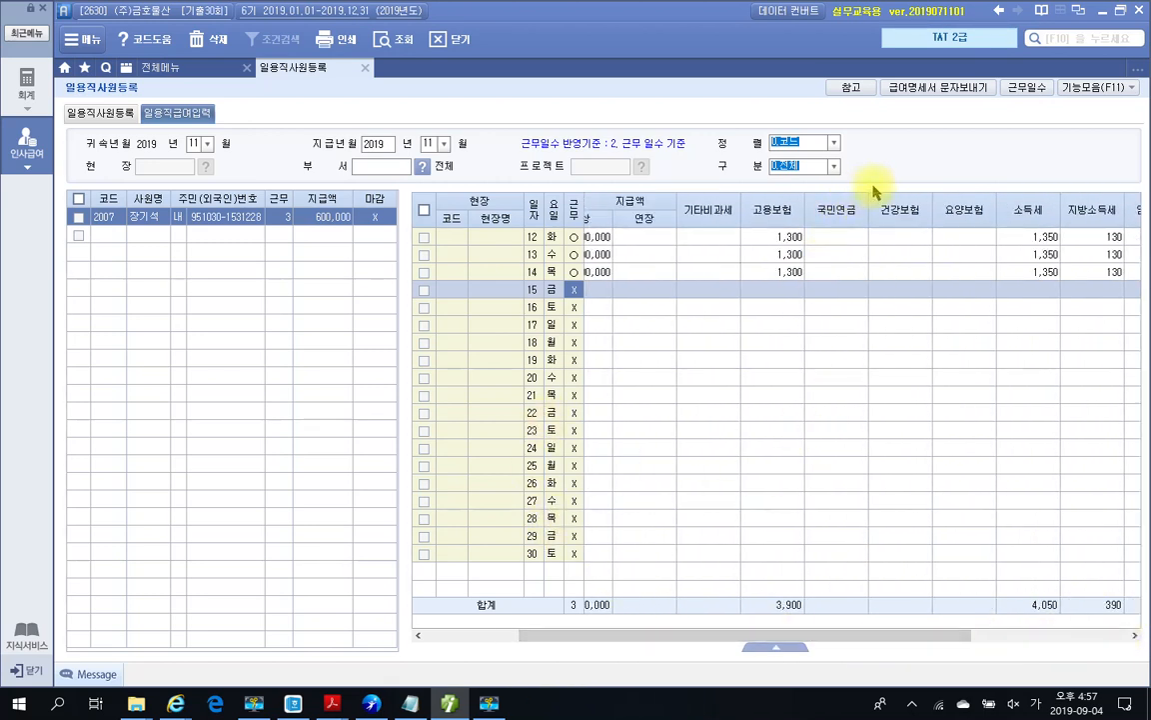
Step: Close the daily worker registration screen and recheck the exam PDF
click(366, 68)
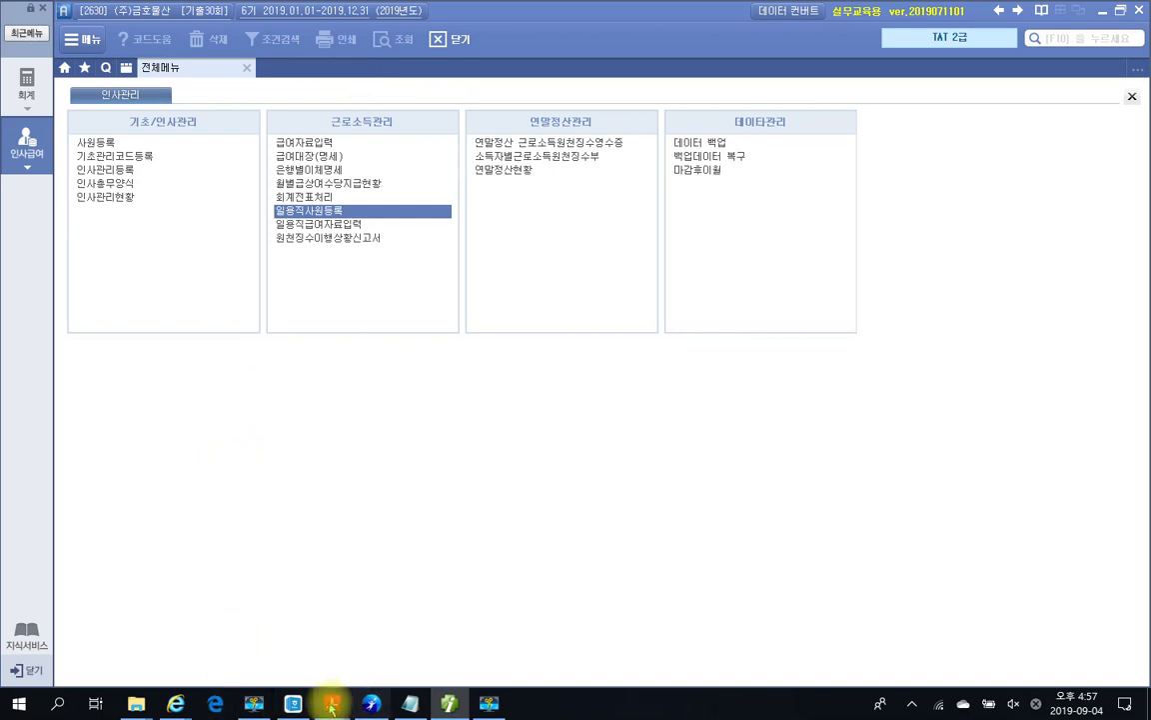
mouse_move(333, 705)
click(192, 640)
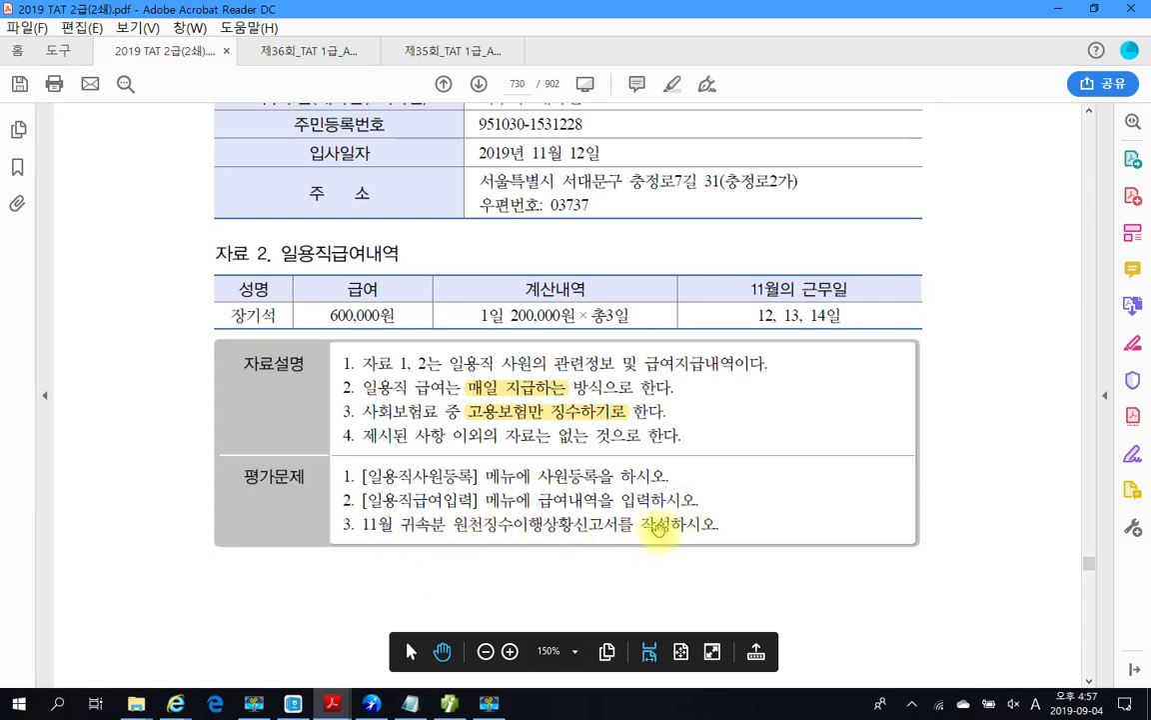
key(alt+Tab)
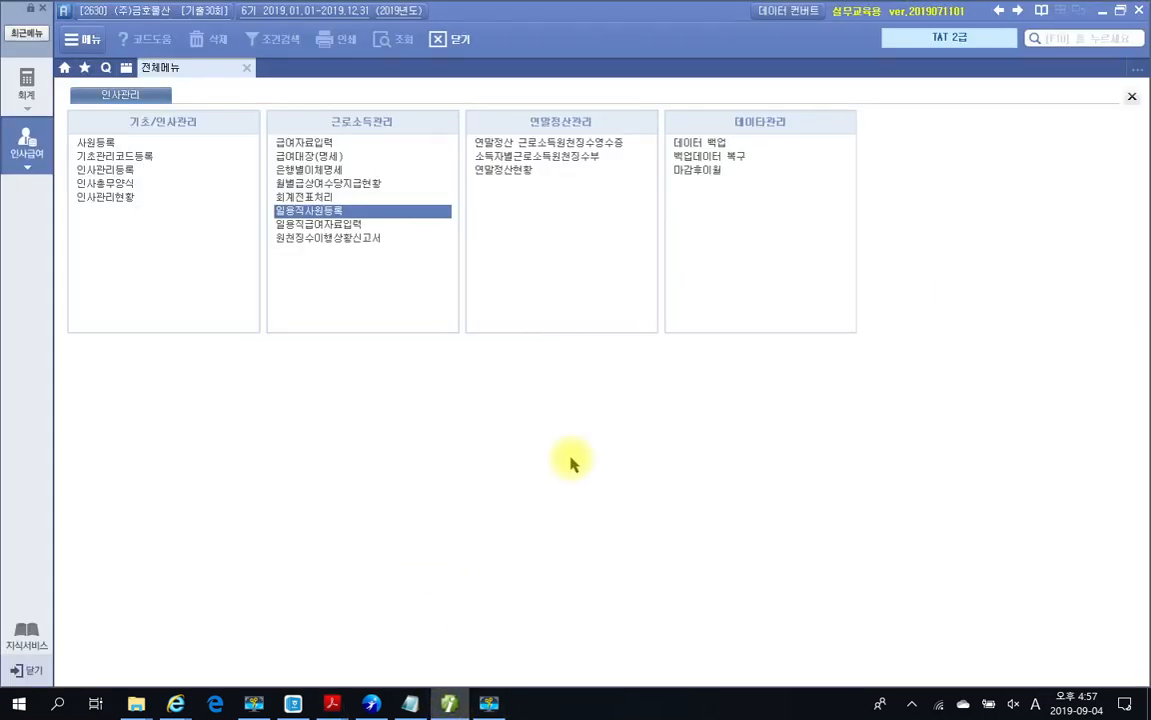
Step: Load the November 원천징수이행상황신고서 and check the daily-work row's 600,000 pay and 4,050 tax
click(287, 237)
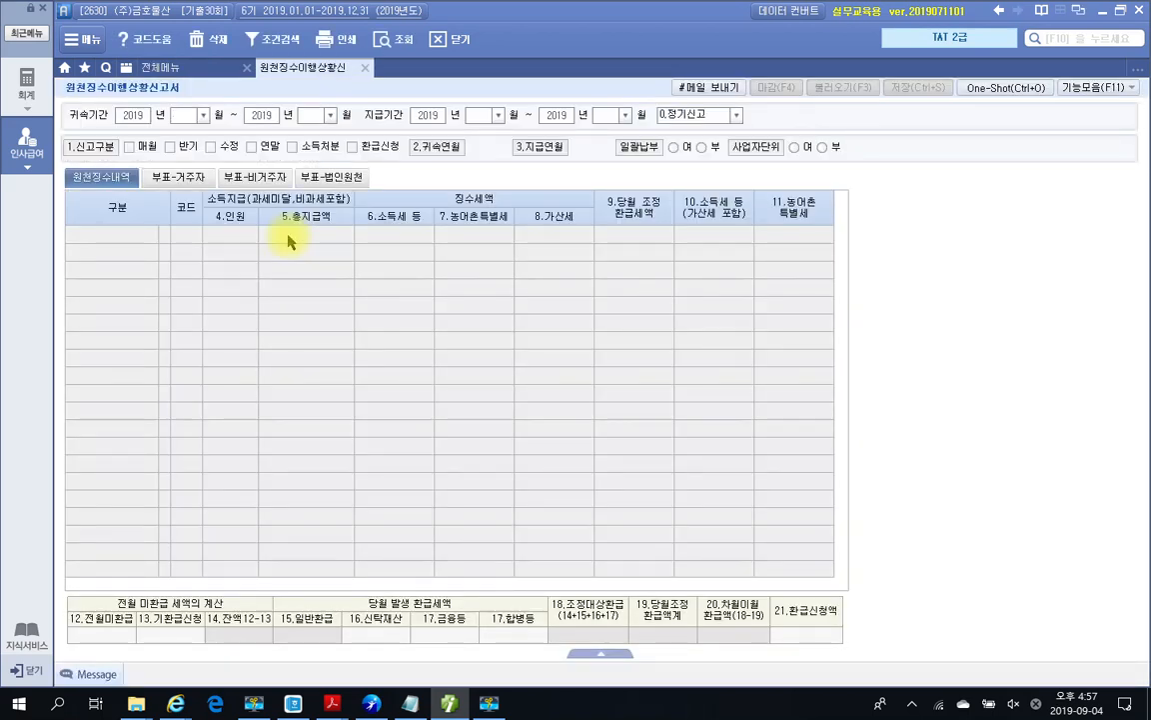
text(11)
key(Return)
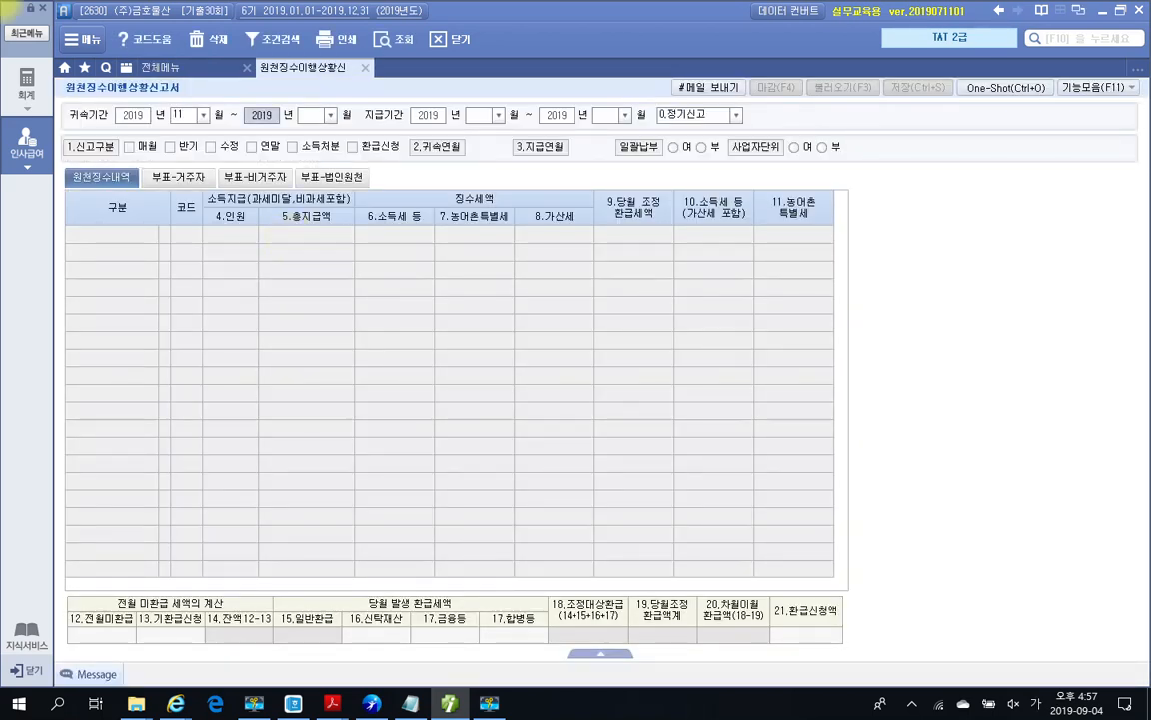
key(Return)
key(Return)
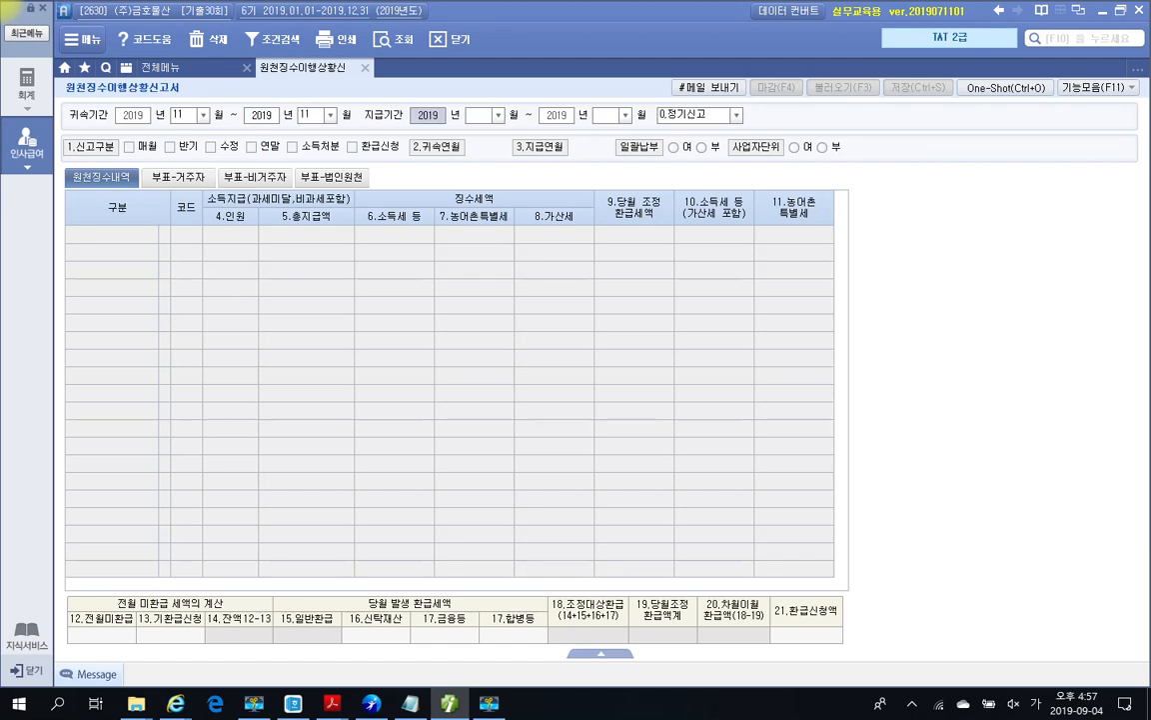
key(Return)
text(11)
key(Return)
key(Return)
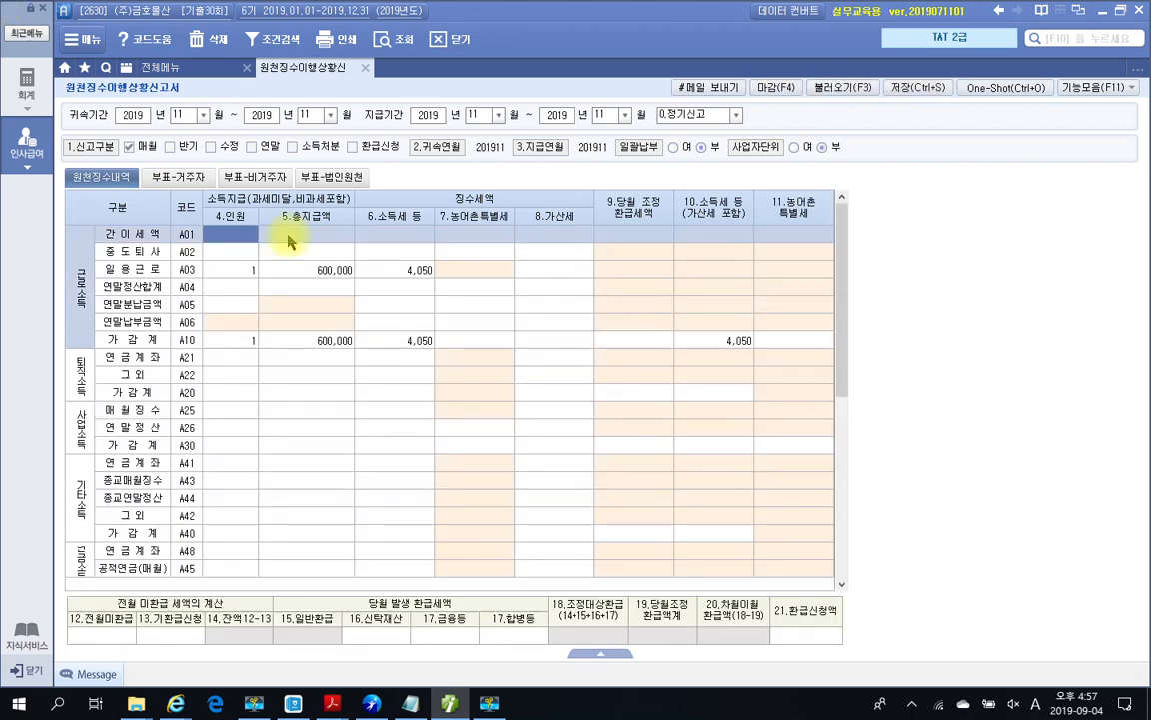
click(240, 268)
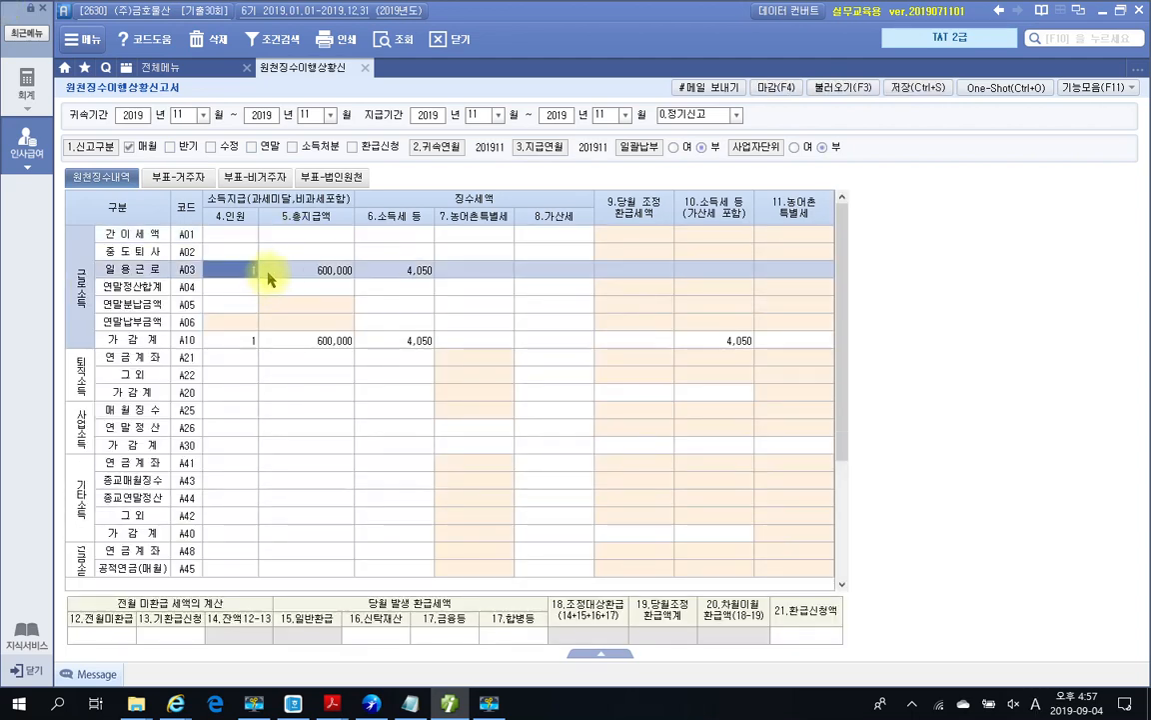
click(412, 272)
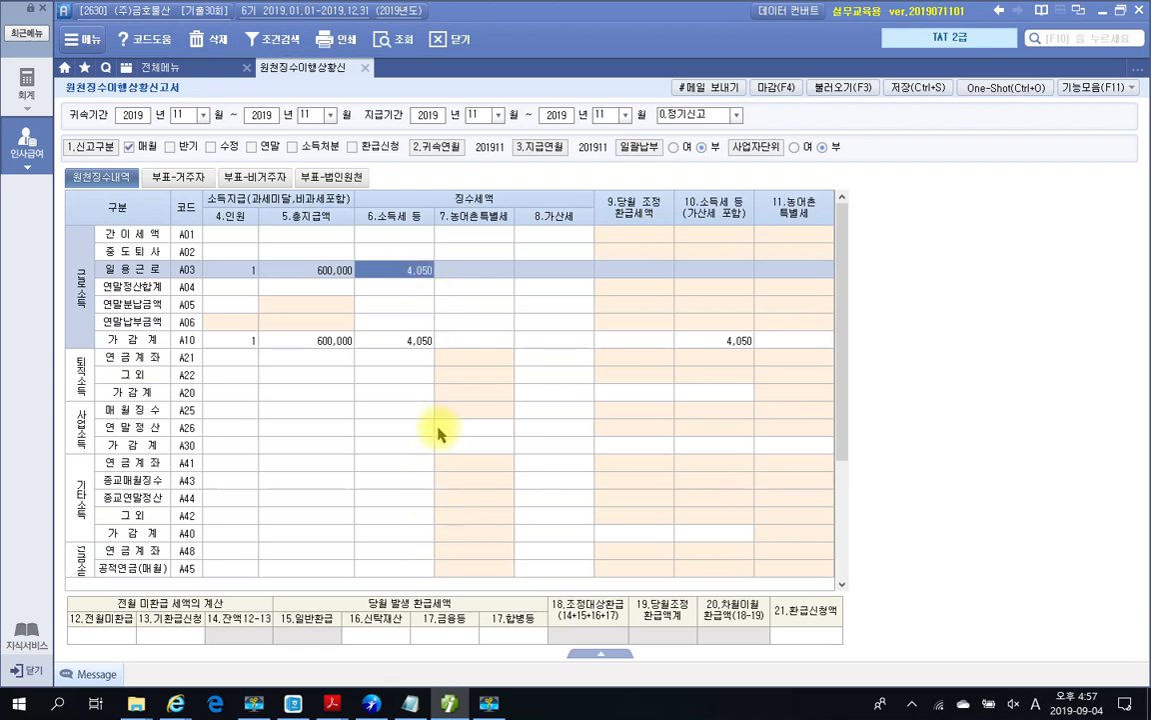
Step: Save the November withholding report, confirming with 예, then close it
click(918, 87)
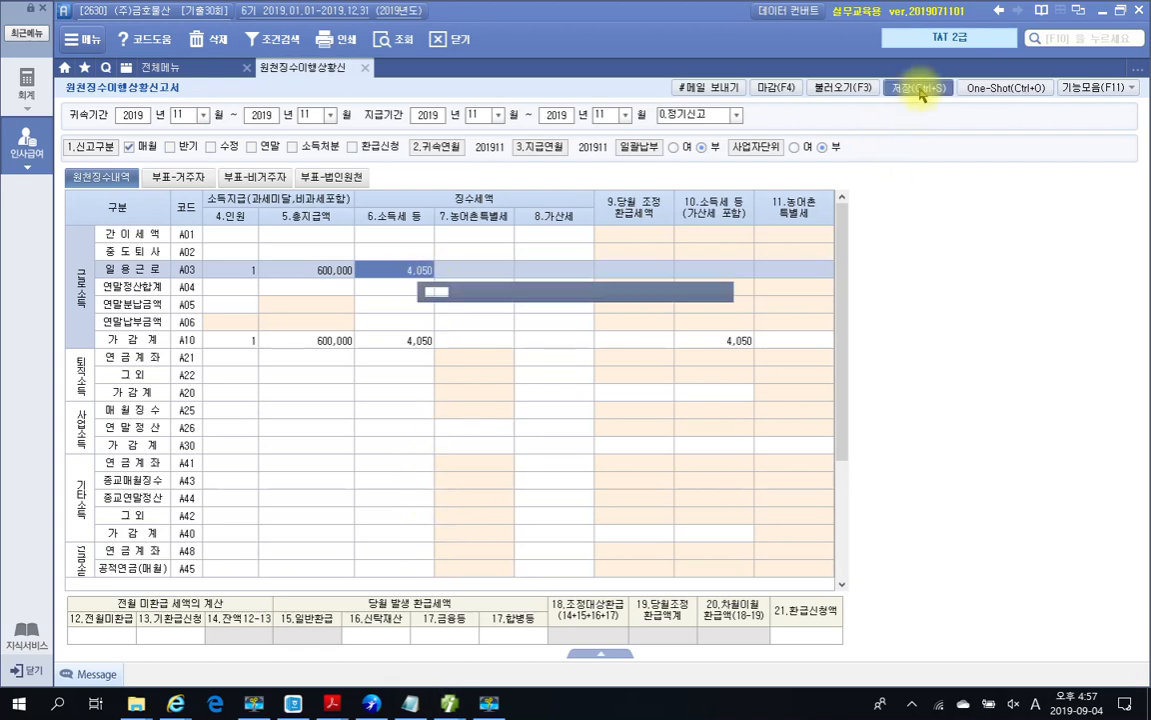
click(543, 389)
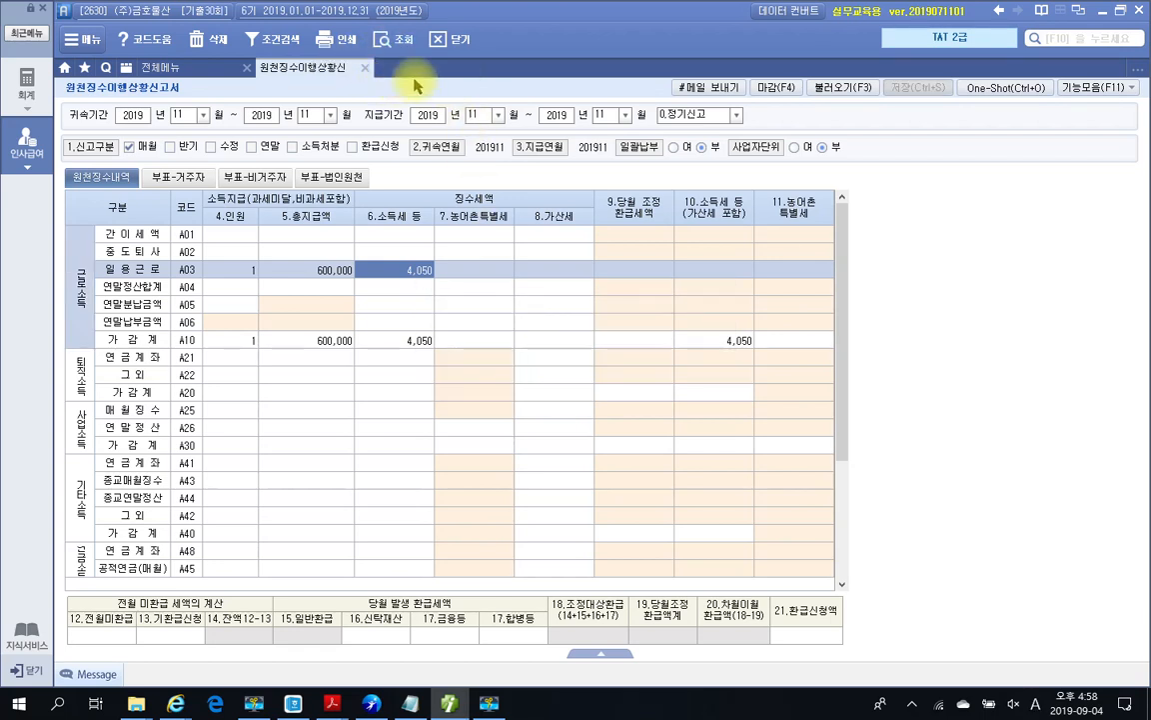
click(366, 70)
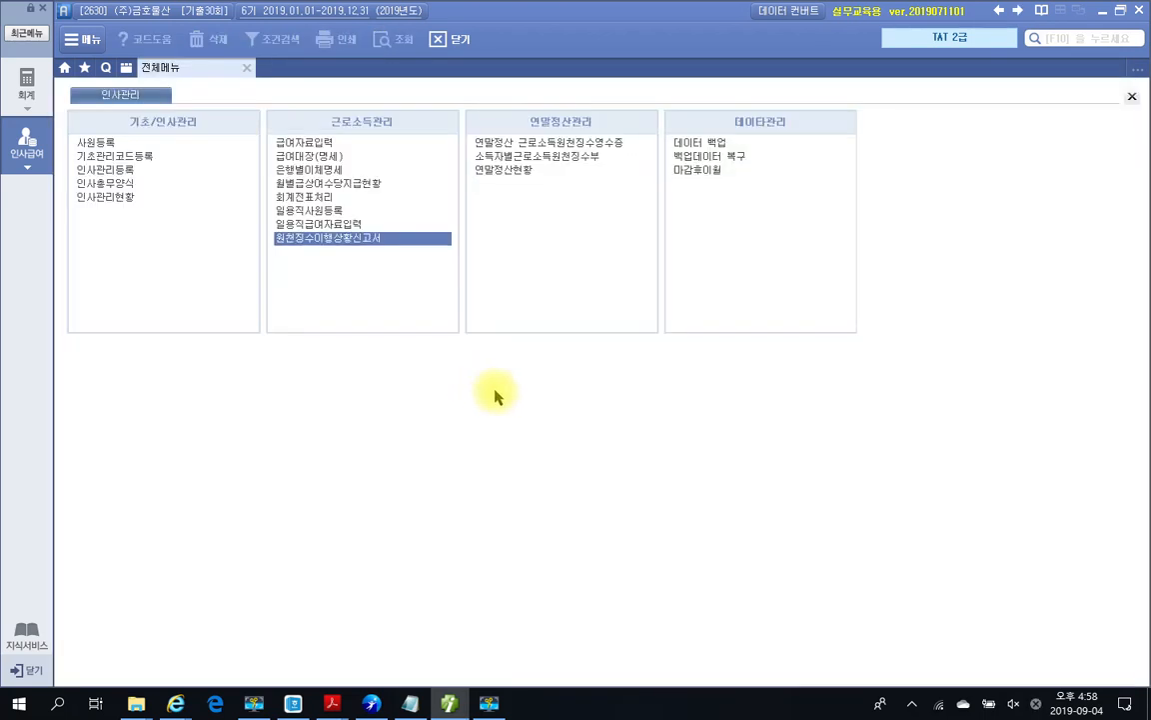
click(447, 701)
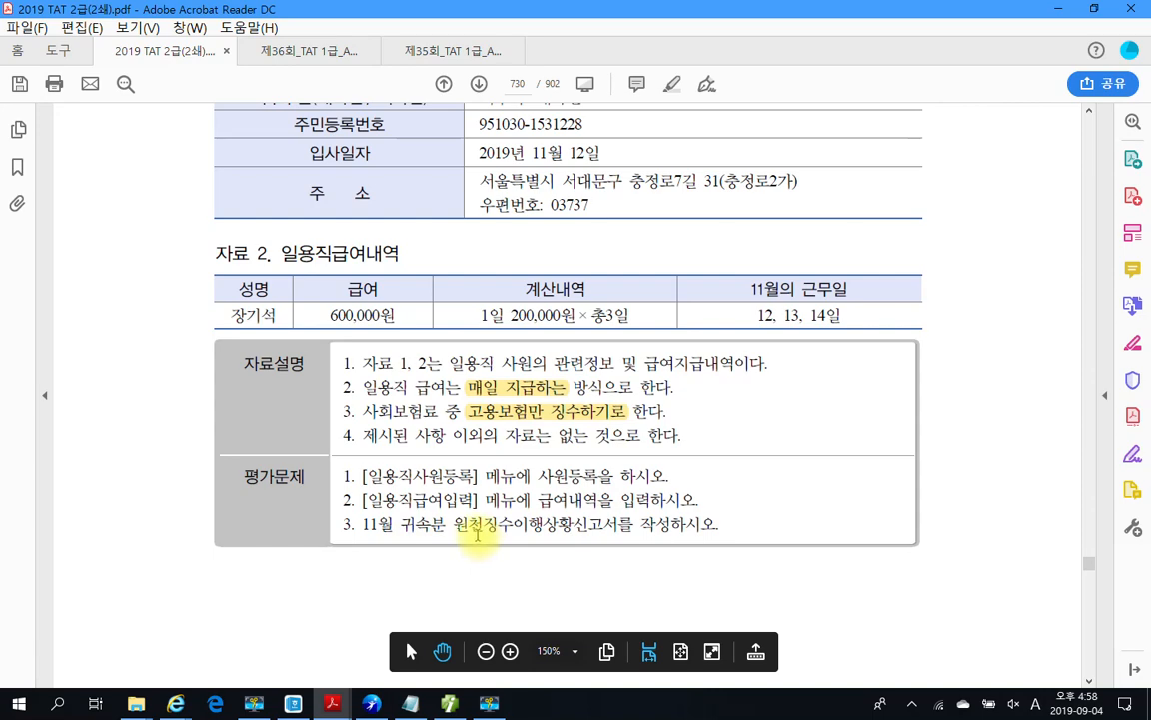
Step: Scroll to the section 3 year-end settlement problem and highlight the employee's name in yellow
scroll(478, 533, up, 5)
scroll(487, 531, down, 9)
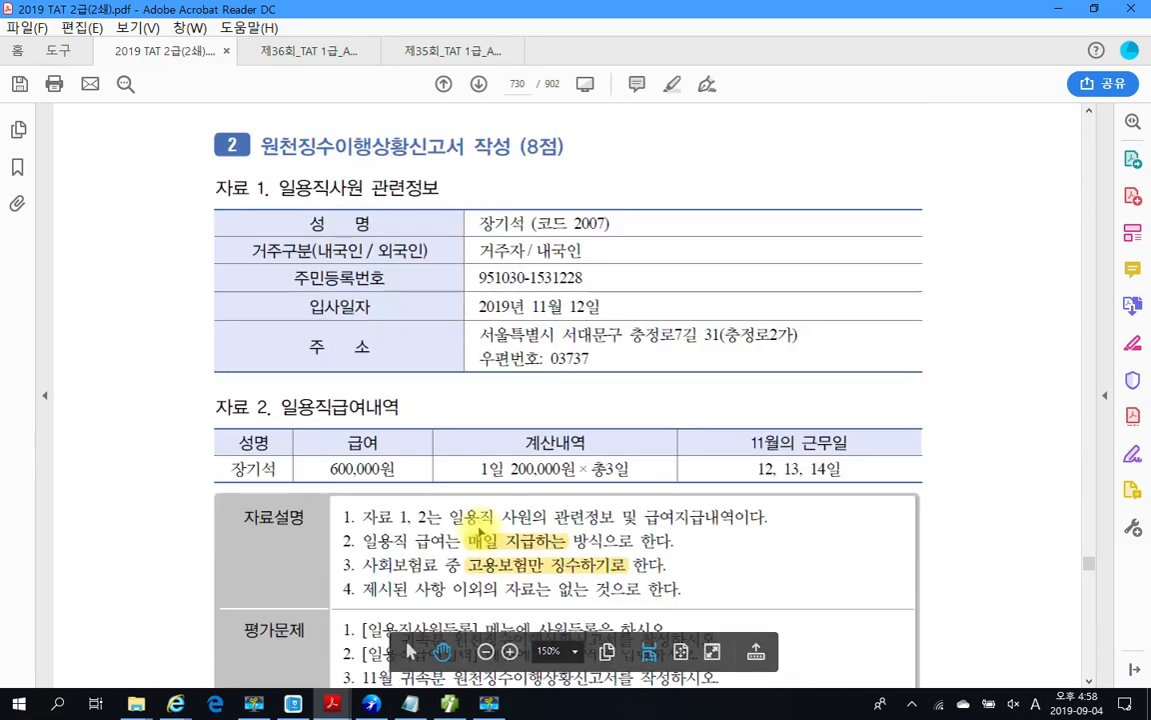
scroll(487, 531, down, 9)
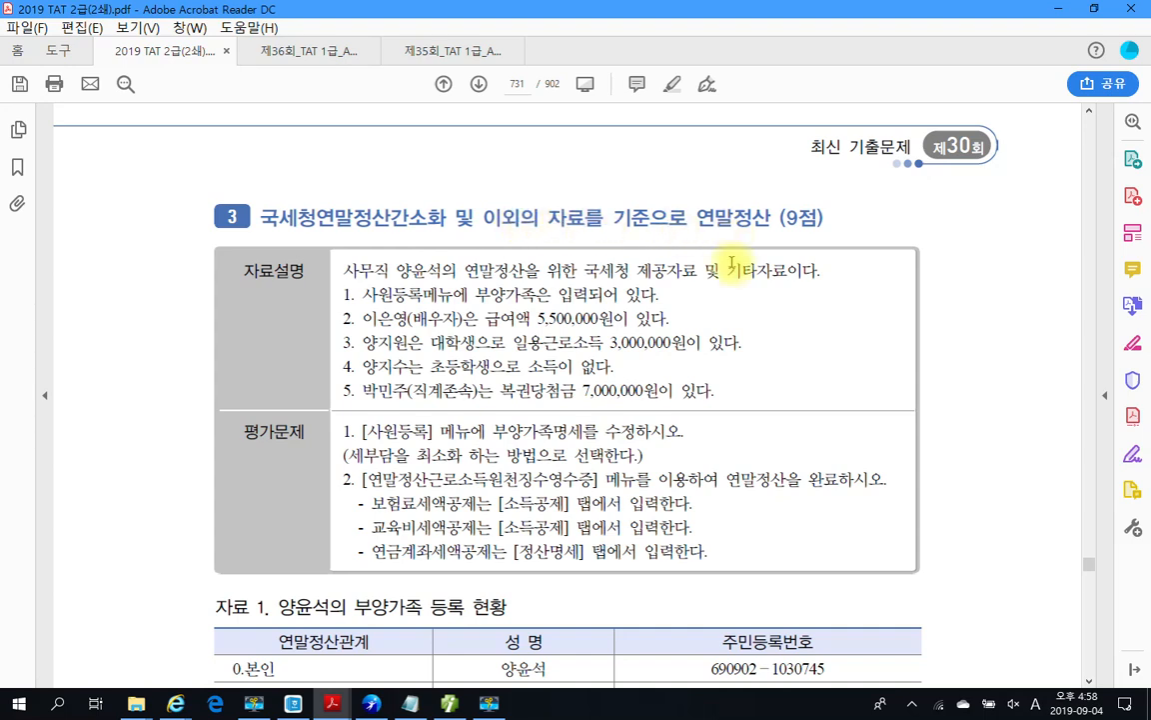
scroll(732, 262, down, 2)
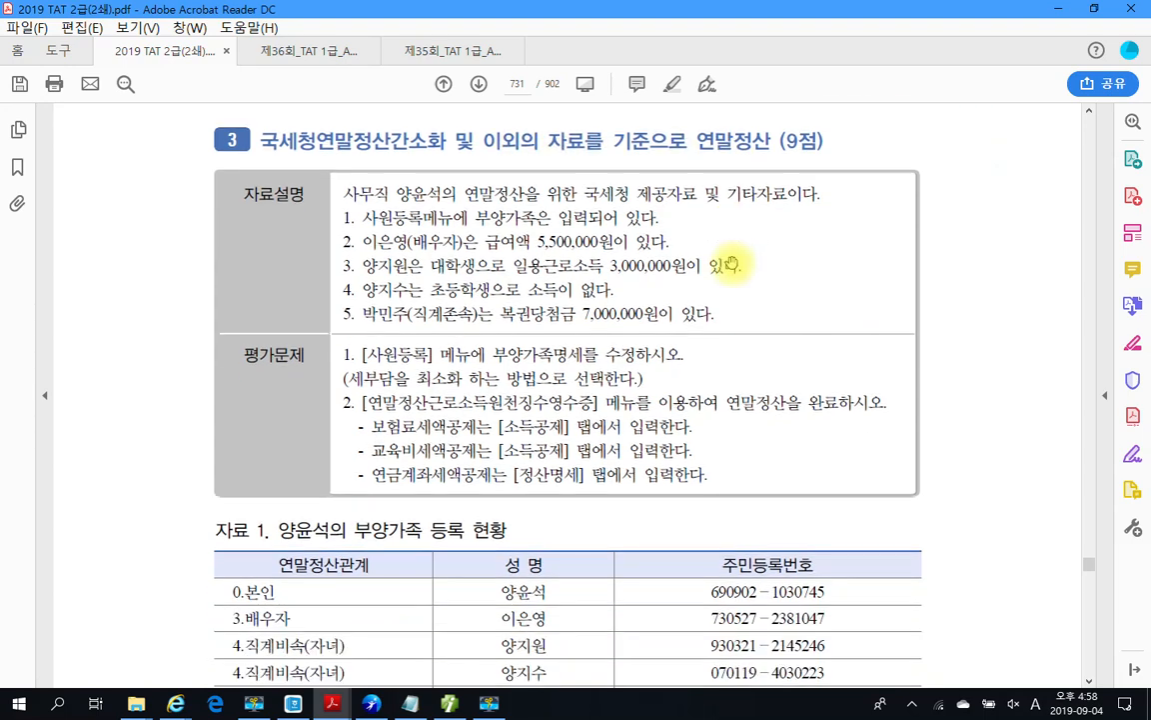
drag(397, 192, 439, 192)
right_click(436, 196)
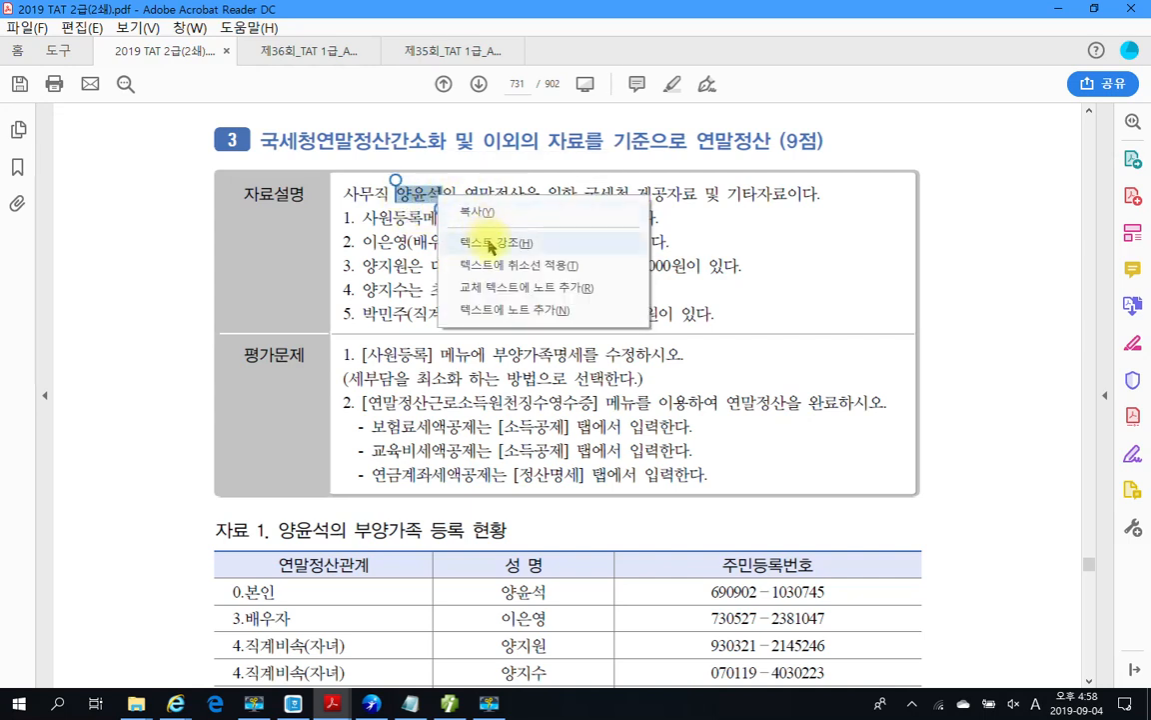
click(494, 242)
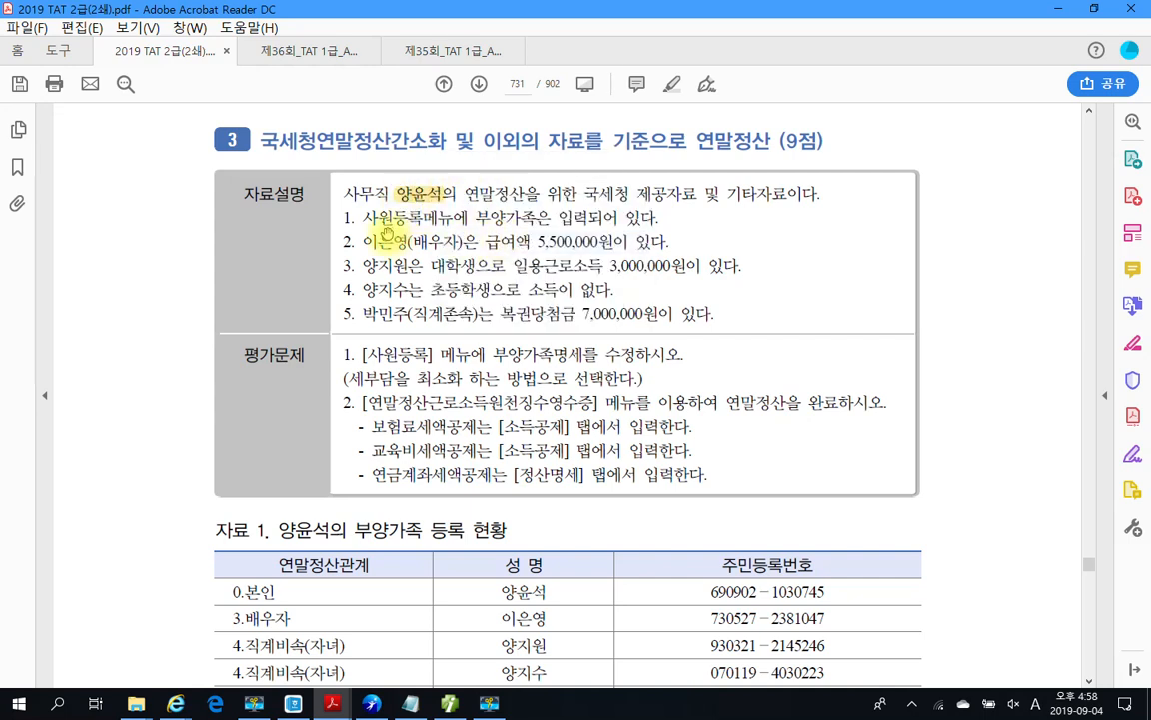
Step: Review the dependents' incomes: spouse's 5,500,000 salary, student's 3,000,000 daily wages, 7,000,000 lottery winnings
double_click(536, 241)
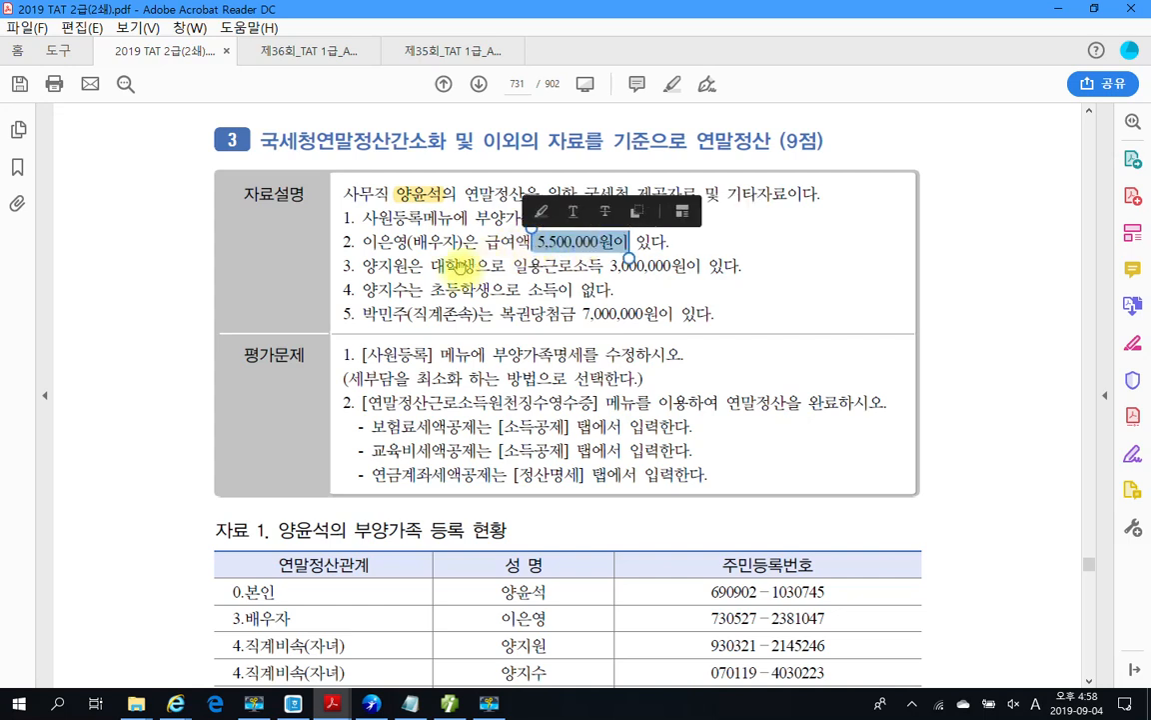
click(458, 265)
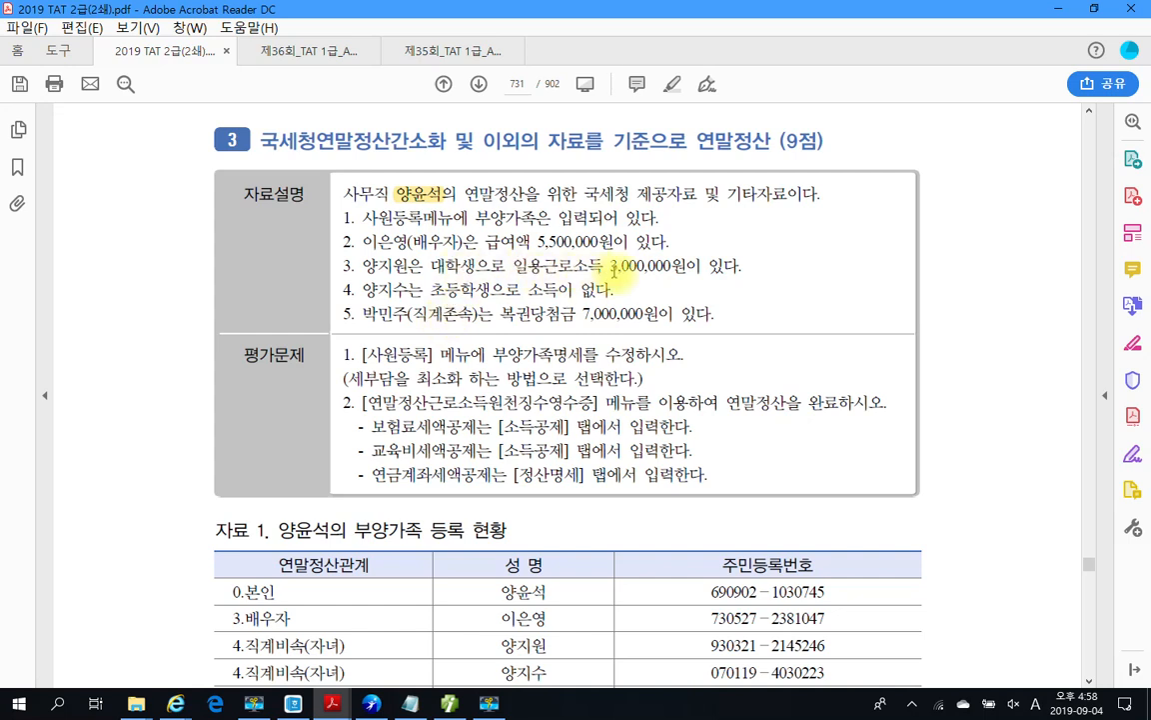
drag(512, 266, 701, 267)
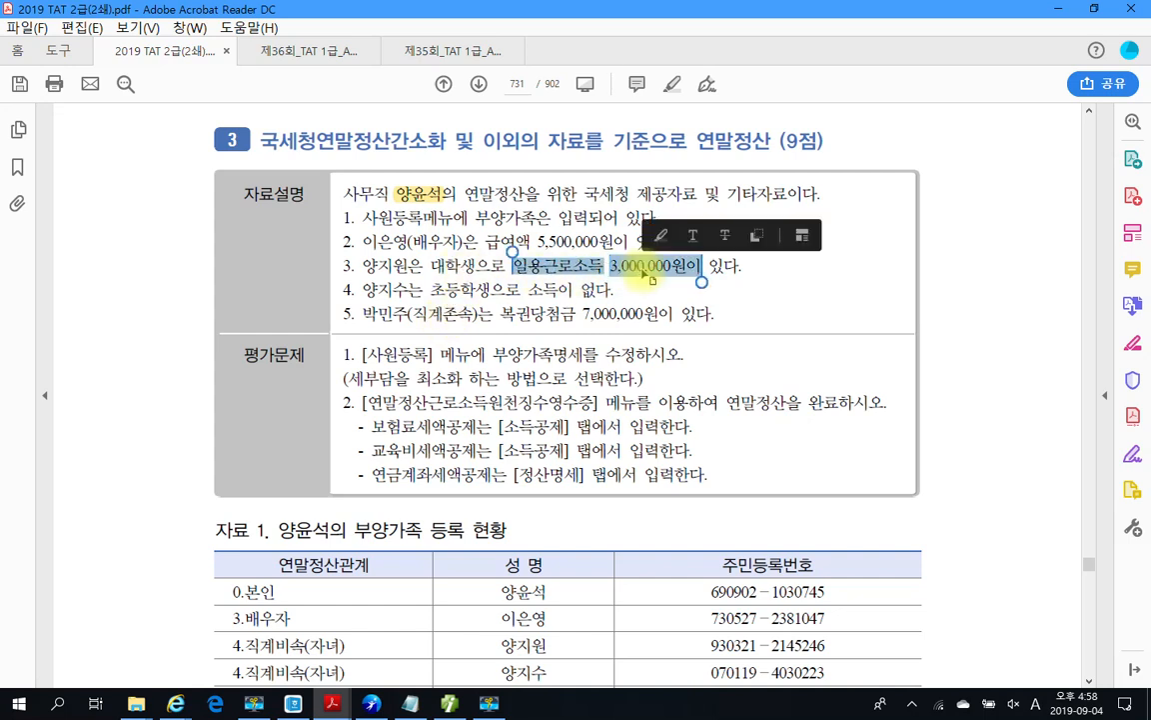
click(395, 268)
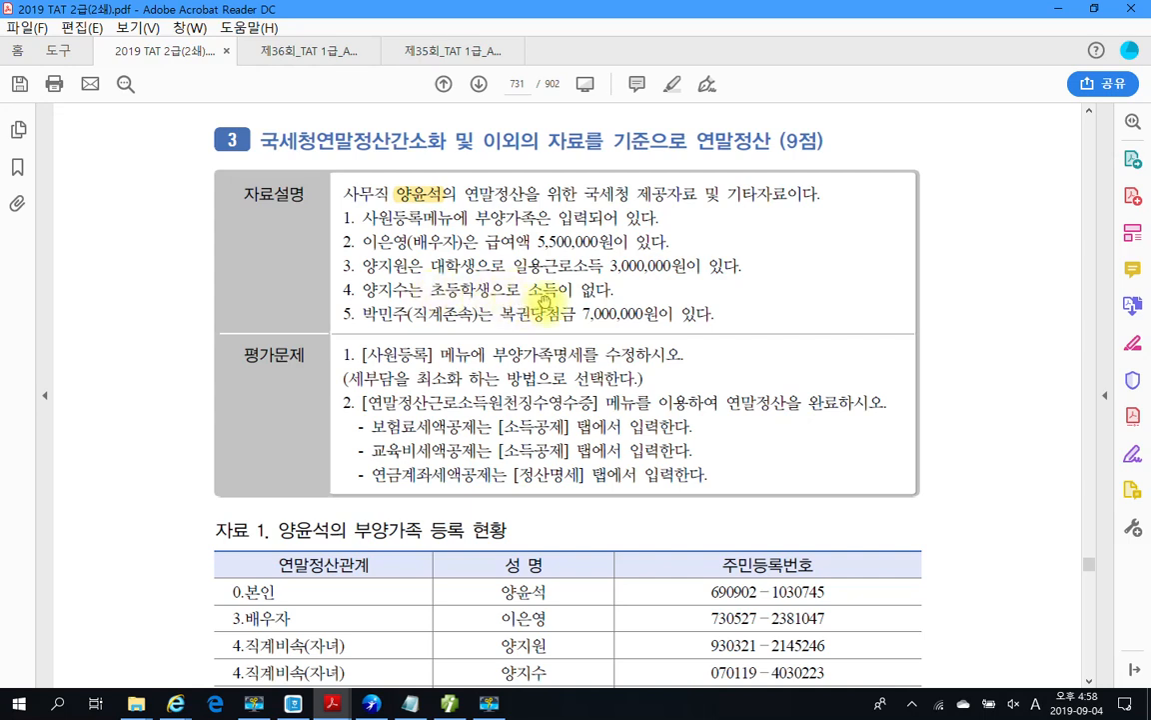
scroll(555, 290, down, 1)
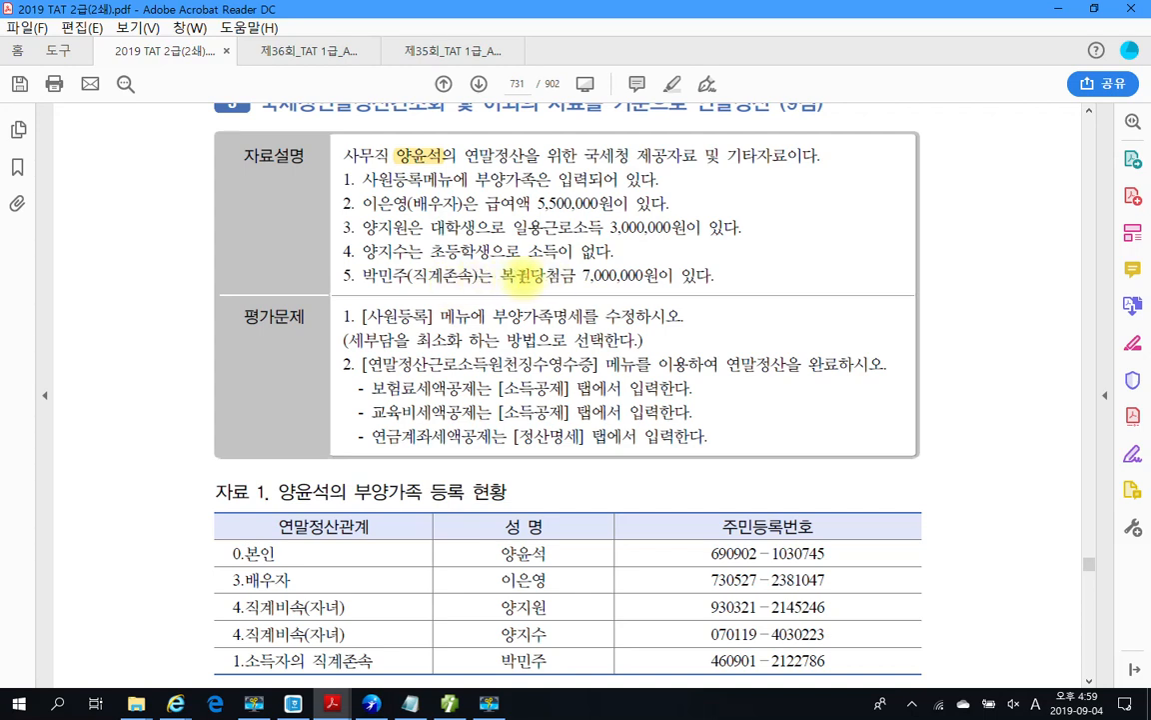
drag(503, 273, 673, 276)
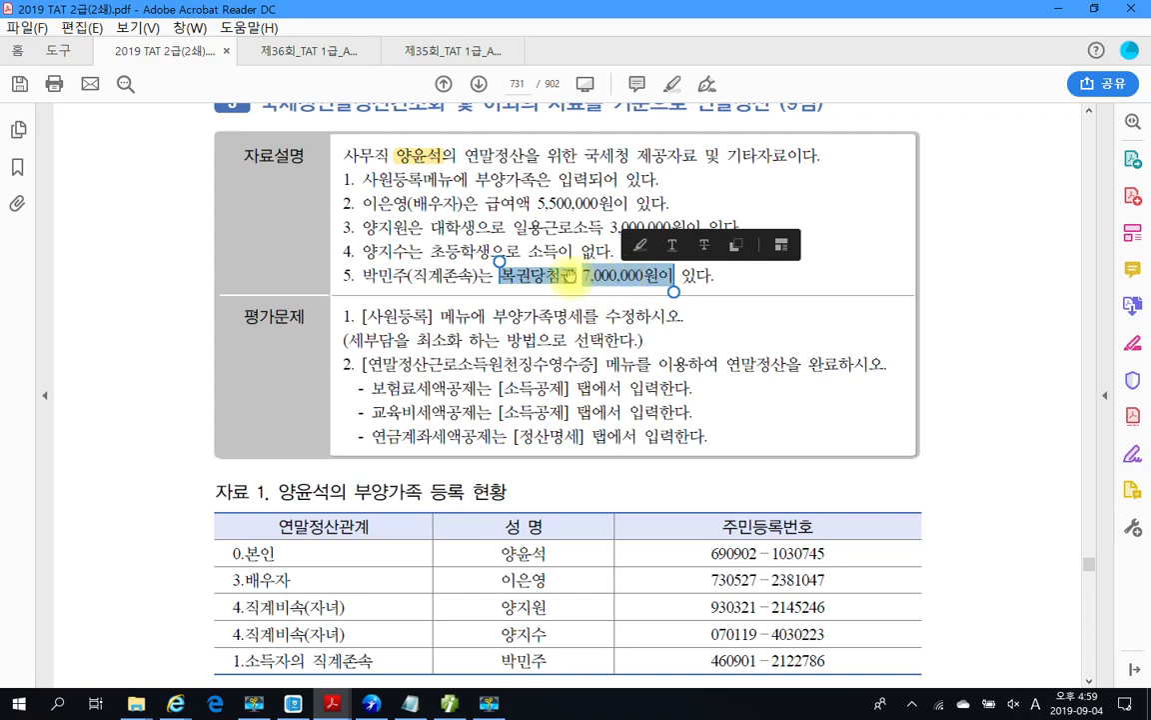
click(518, 278)
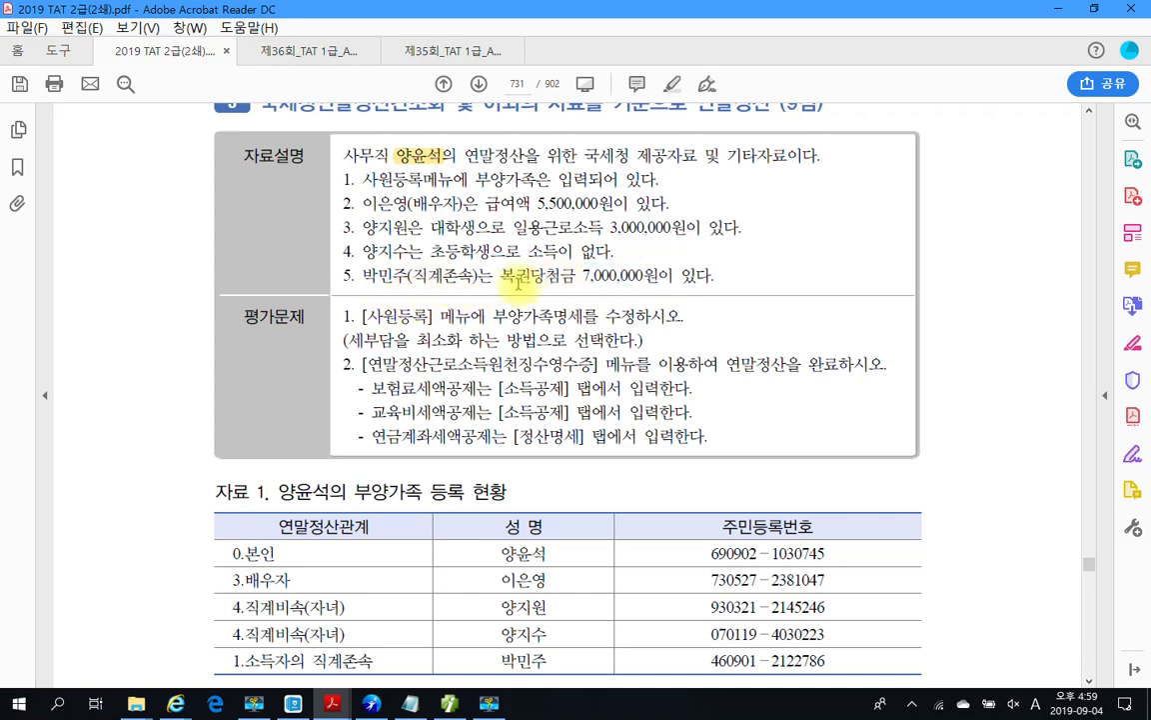
scroll(472, 280, down, 2)
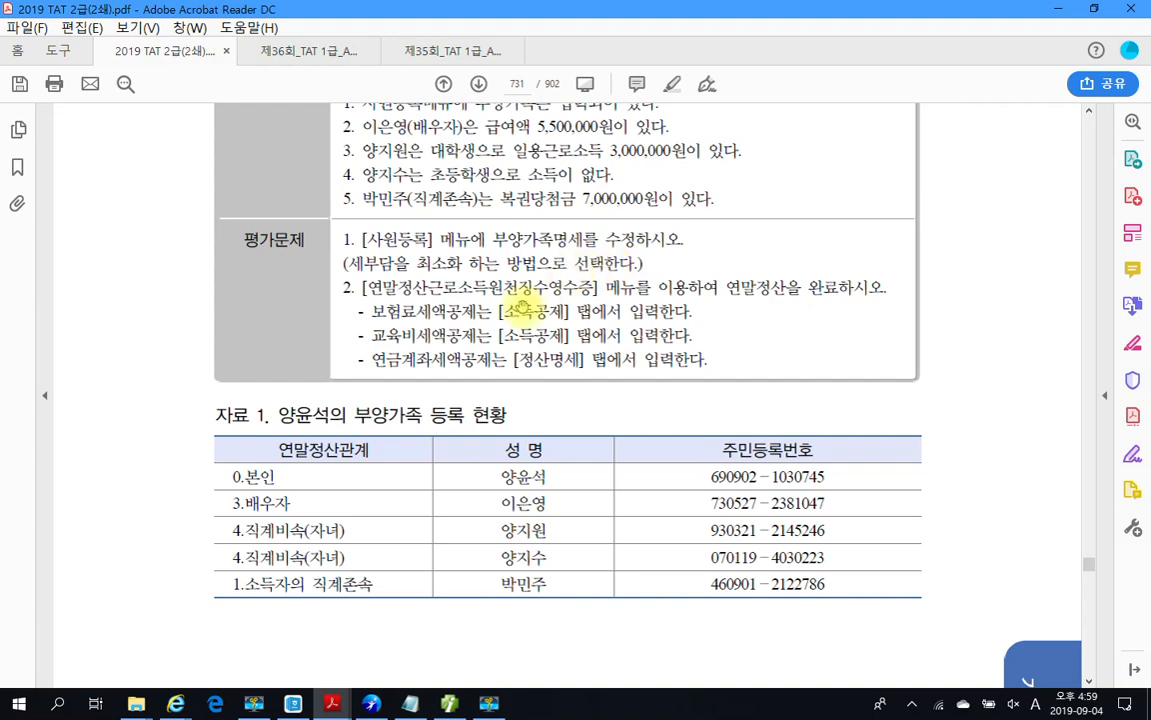
scroll(471, 286, up, 3)
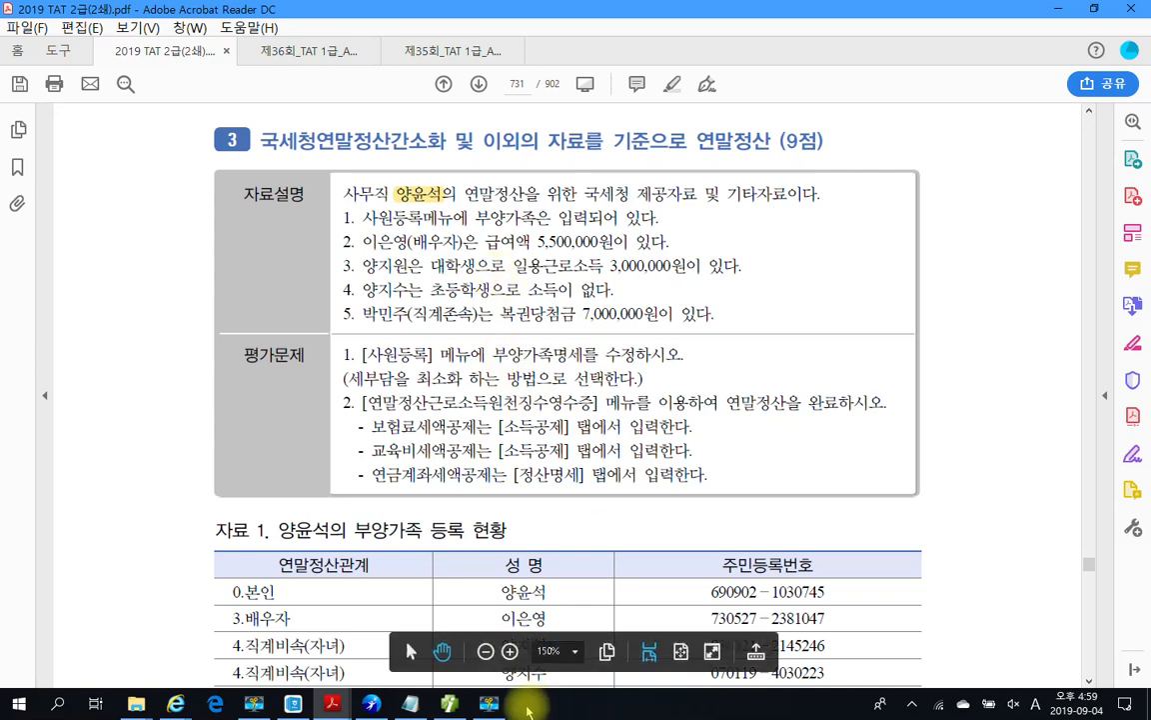
key(alt+Tab)
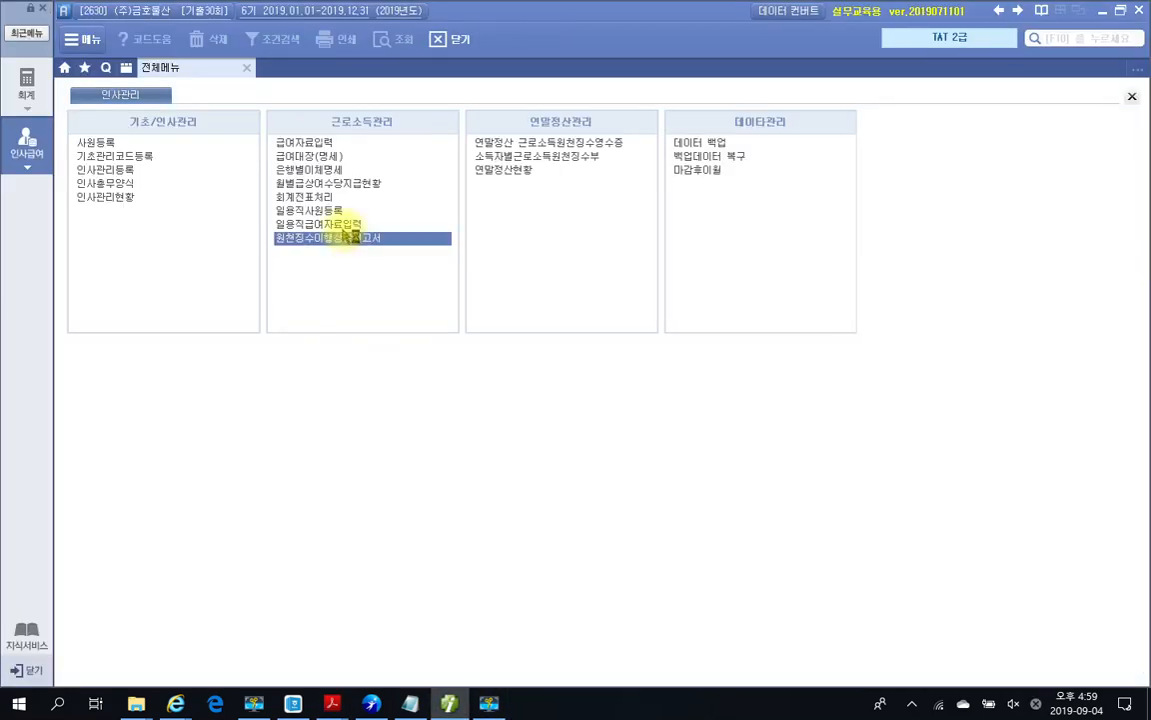
Step: For employee 1003, set the spouse's 기본 code to 0 (부) and review the parent and student rows
click(99, 143)
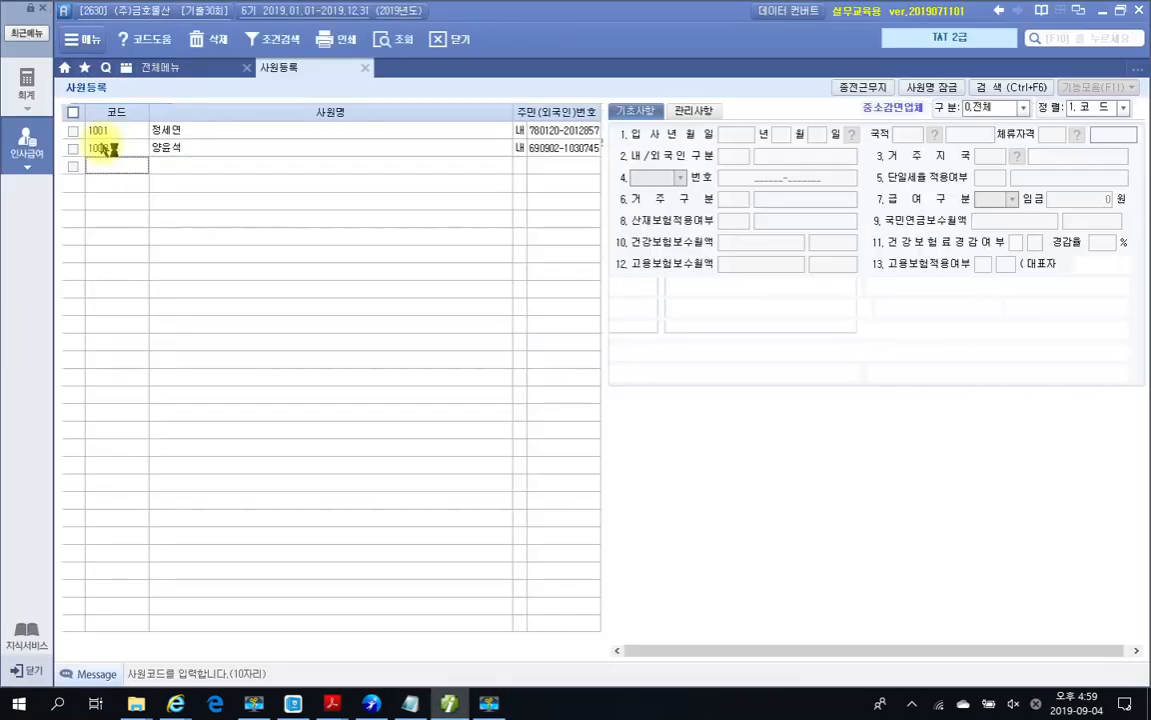
click(172, 150)
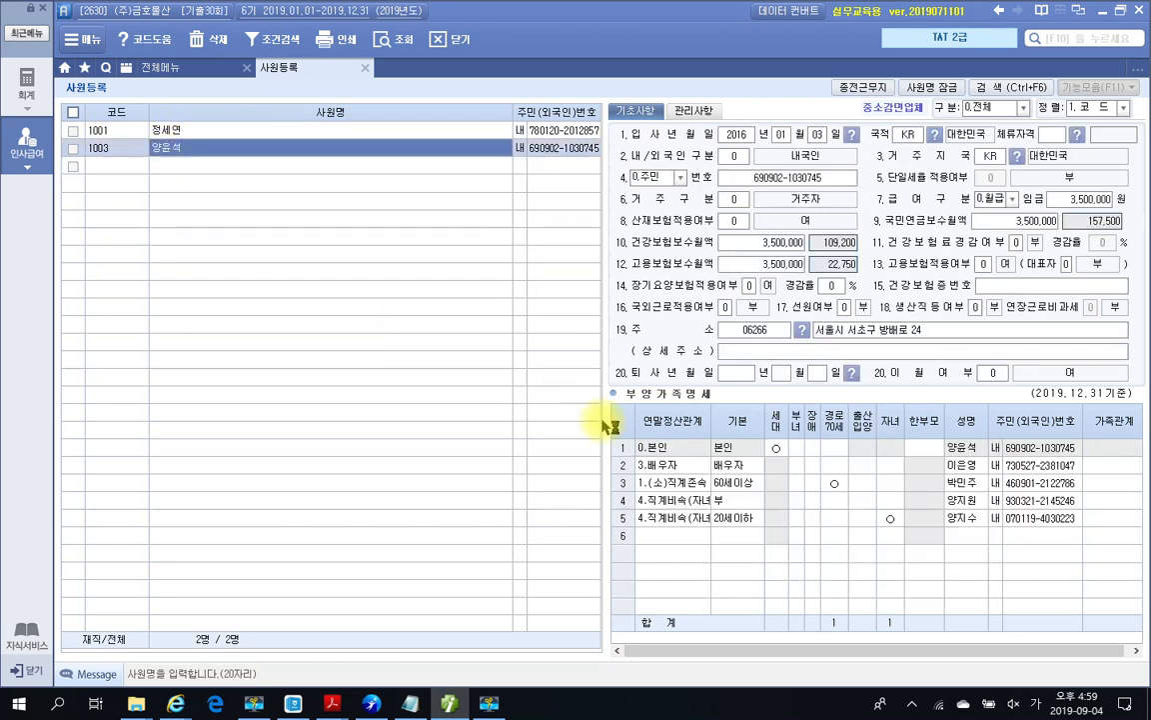
click(726, 467)
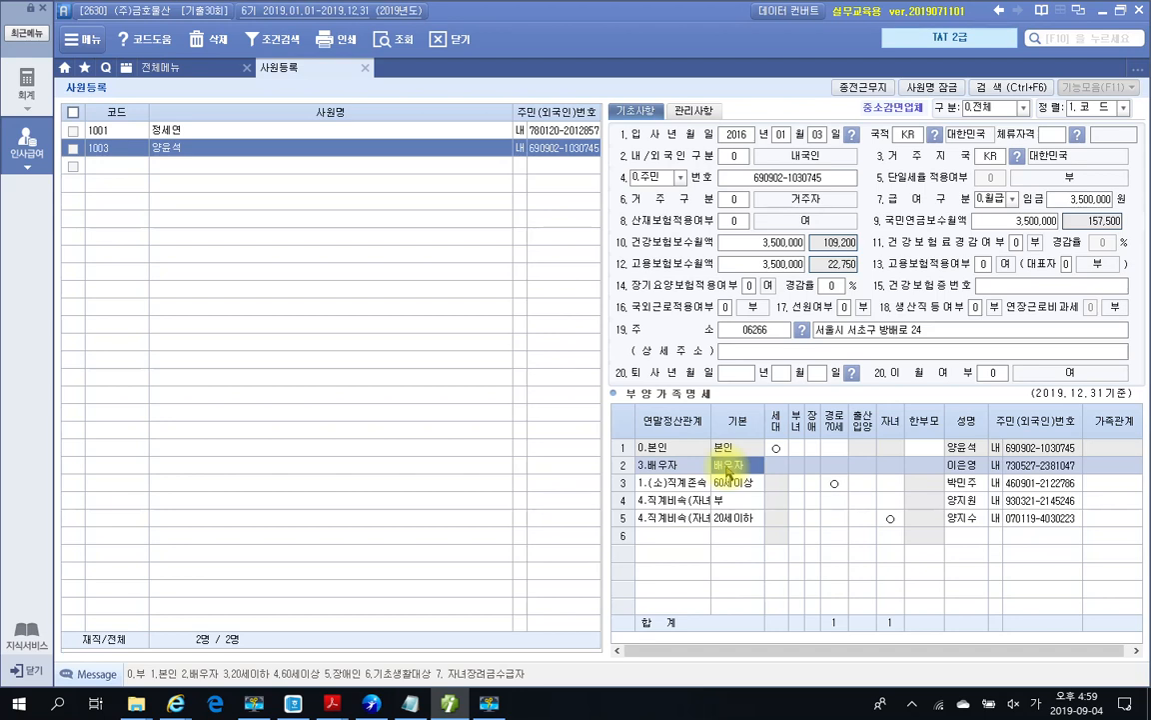
text(0)
key(Return)
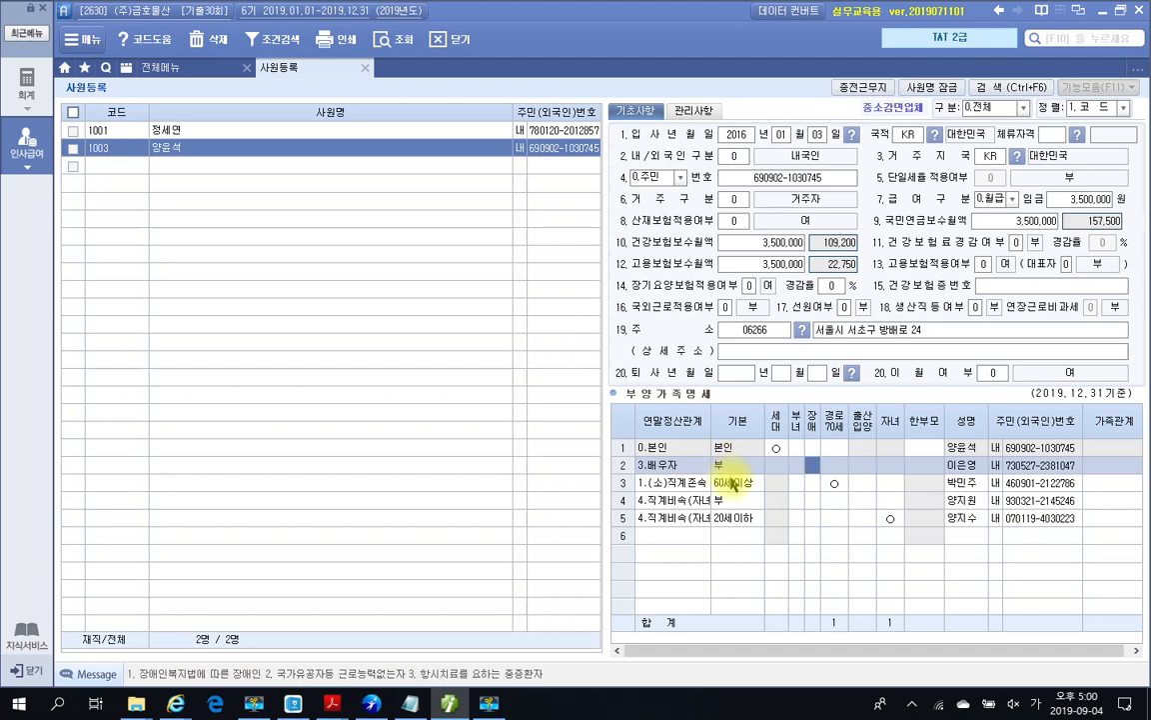
click(731, 483)
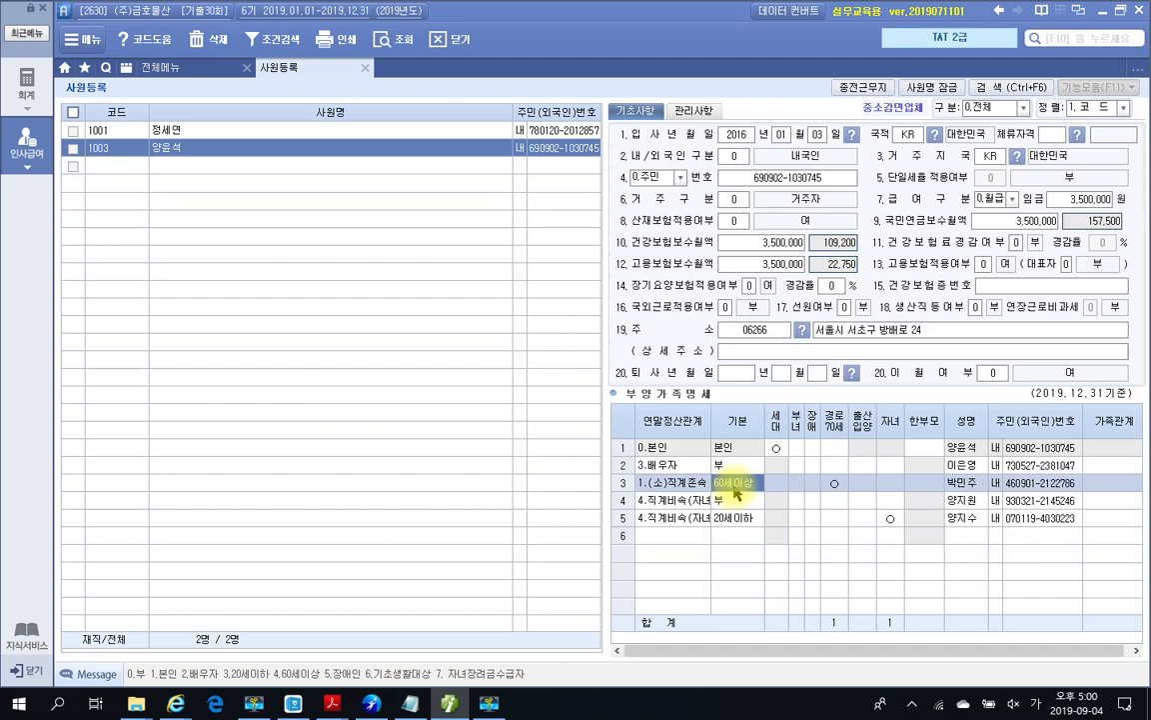
click(729, 501)
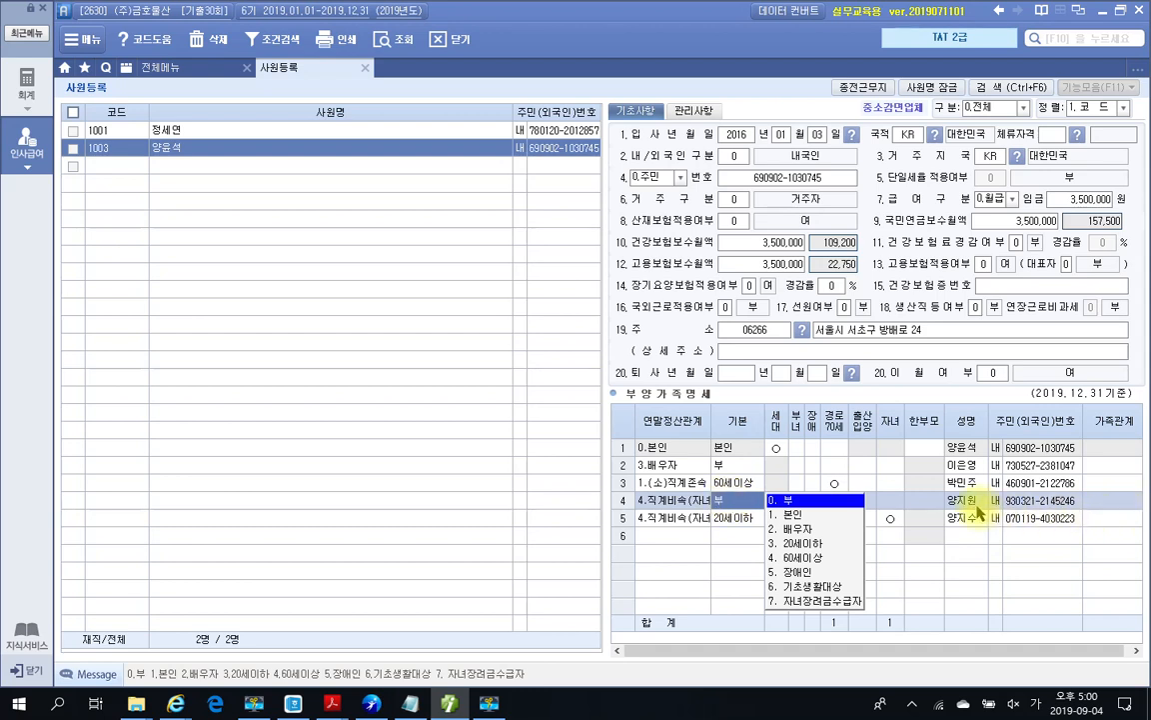
click(976, 507)
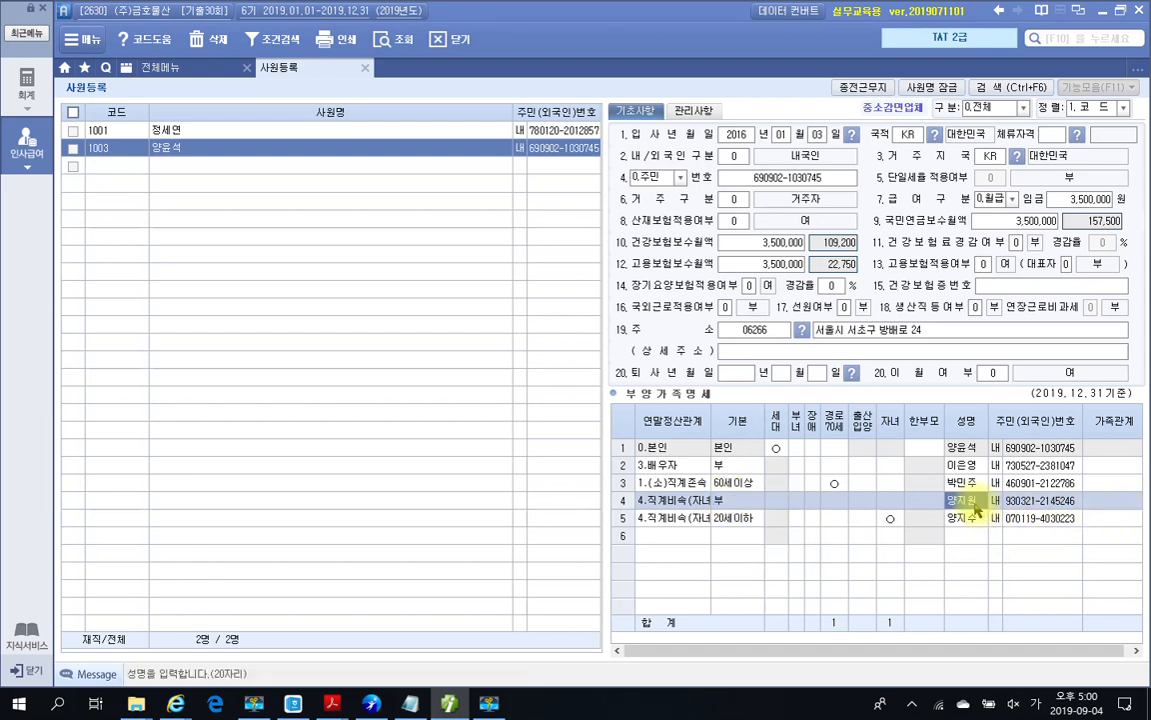
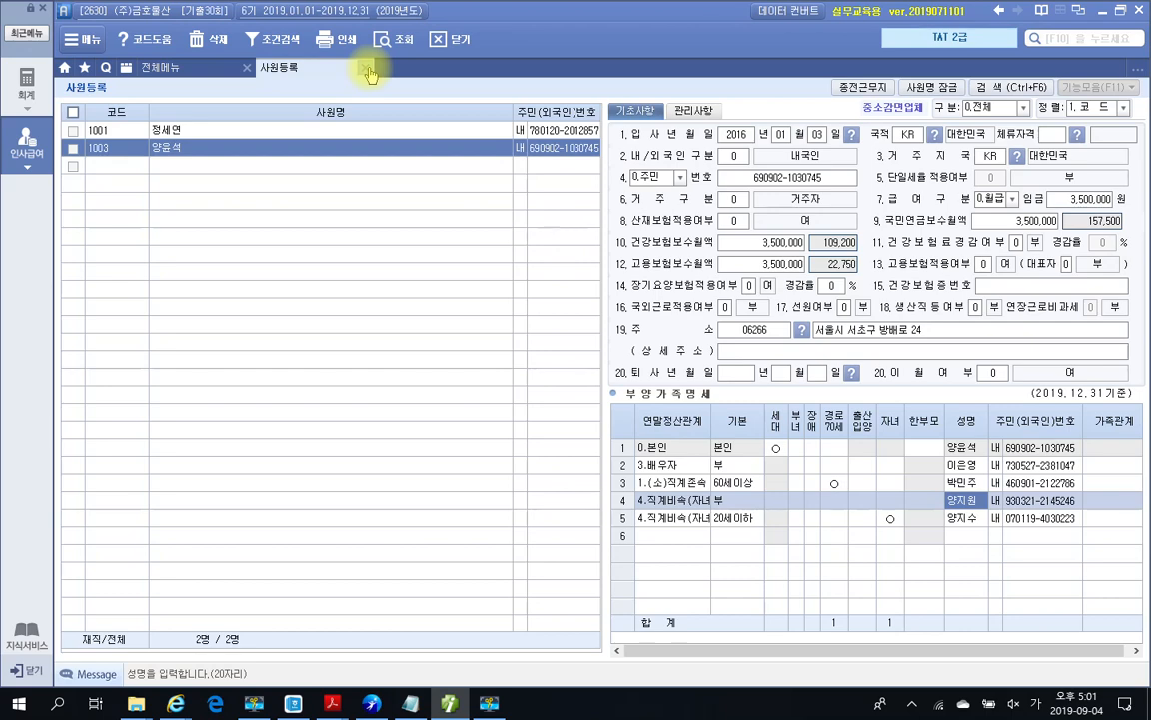
Step: Close the 사원등록 screen and bring the exam PDF back to the front
click(367, 69)
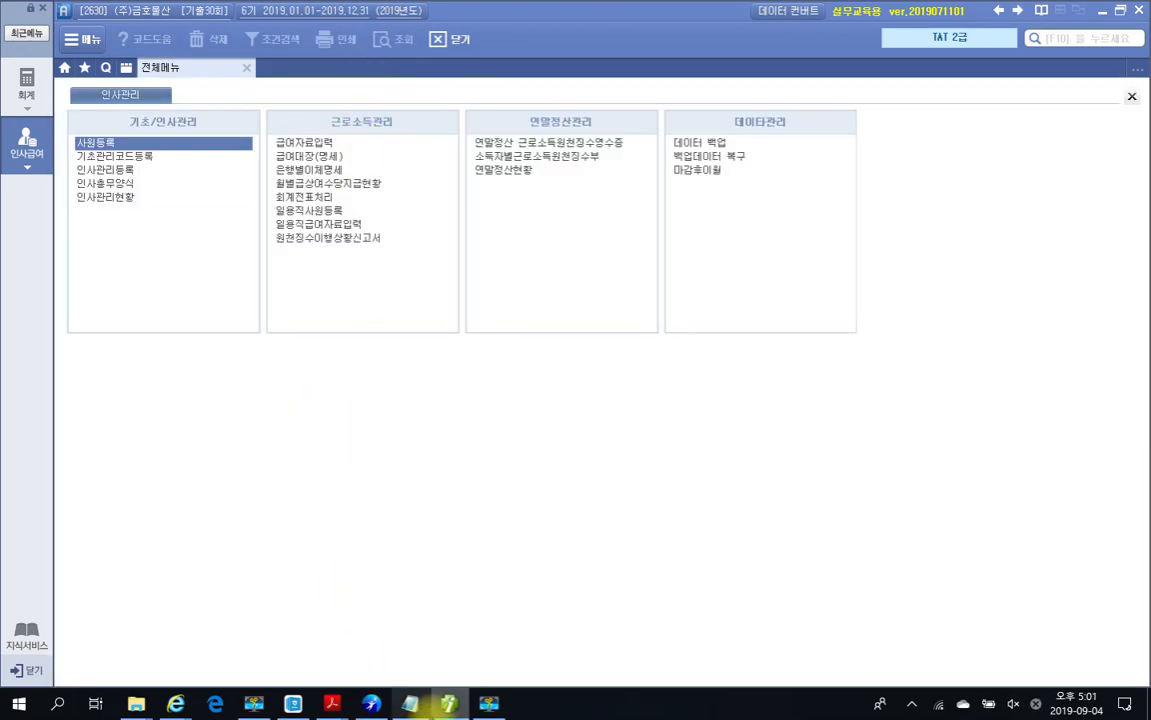
click(448, 705)
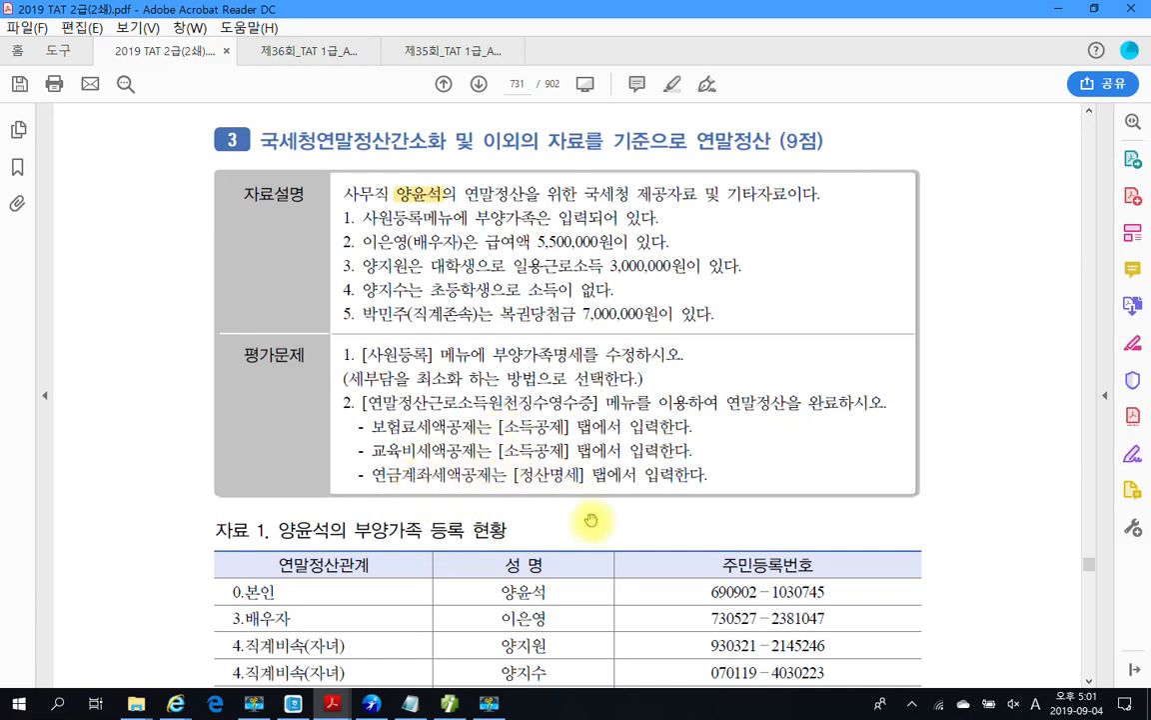
Step: Scroll to page 732 and mark the insurance contract holder's name
scroll(591, 520, down, 10)
scroll(660, 550, down, 8)
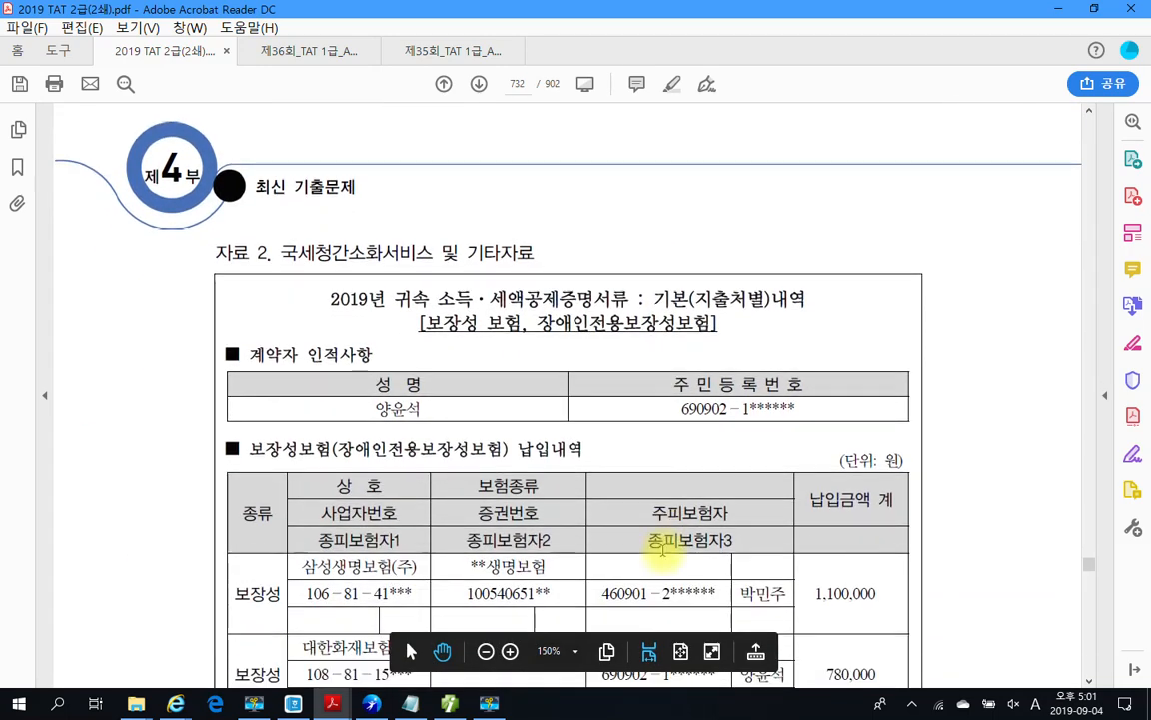
scroll(665, 548, down, 1)
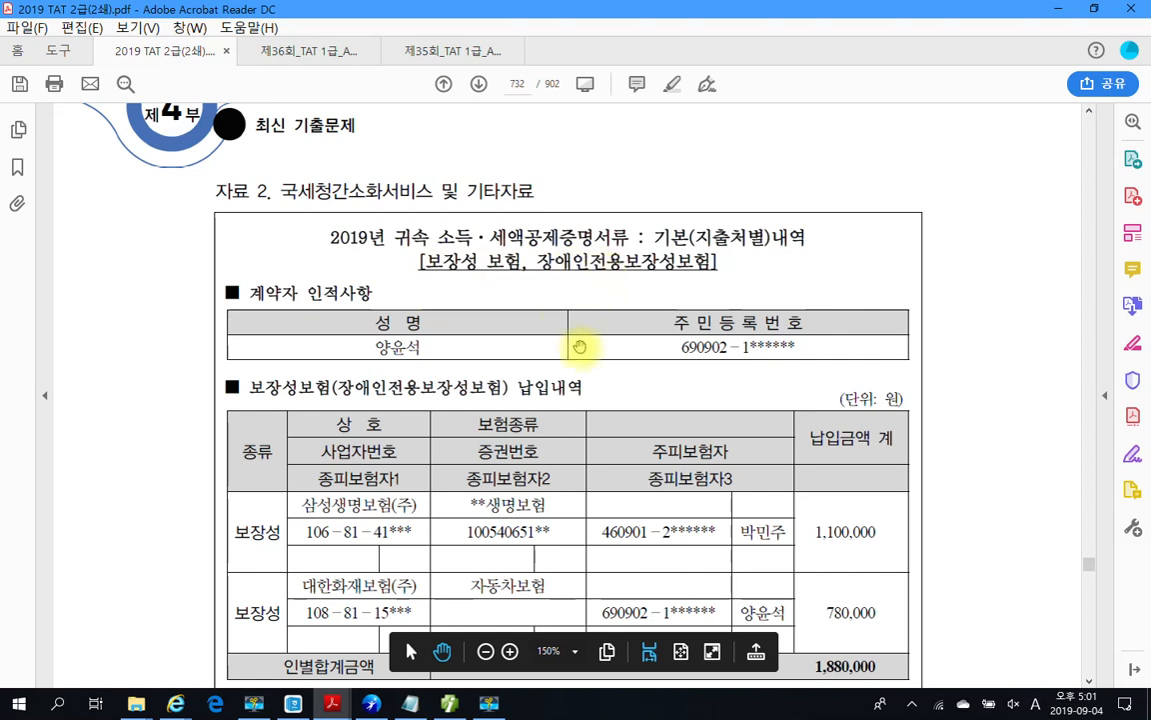
scroll(580, 347, down, 1)
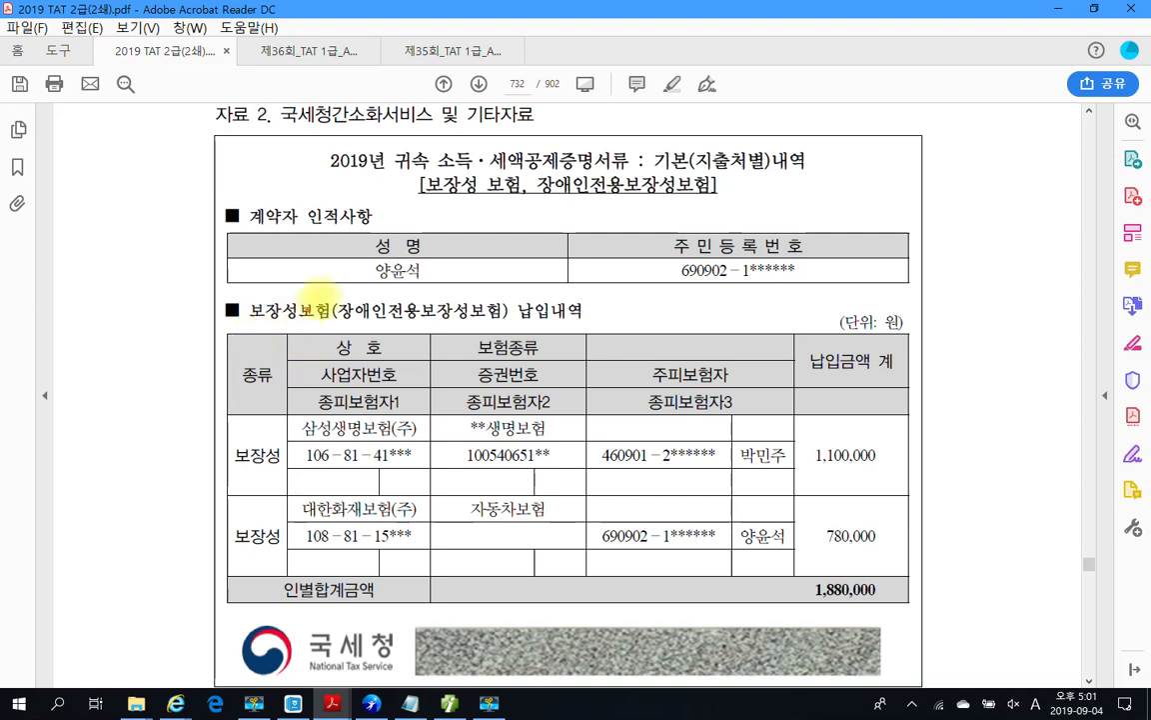
mouse_move(424, 285)
mouse_down()
mouse_move(364, 281)
mouse_move(380, 256)
mouse_move(430, 265)
mouse_move(432, 292)
mouse_up()
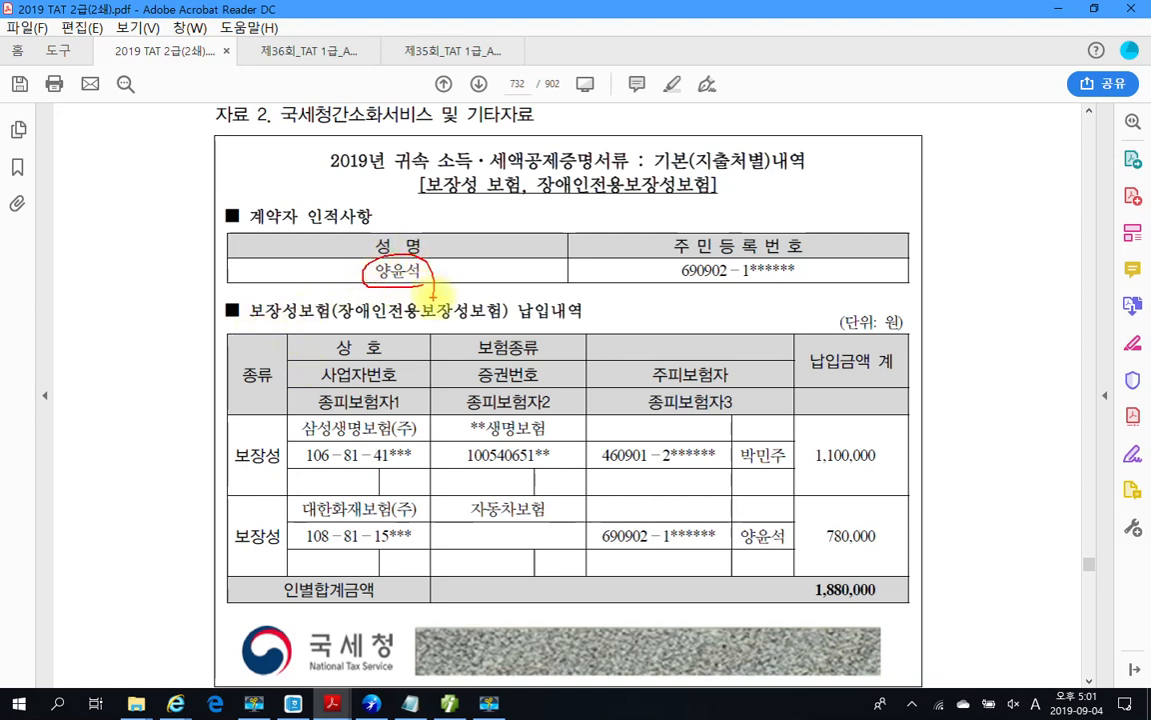
drag(433, 292, 440, 322)
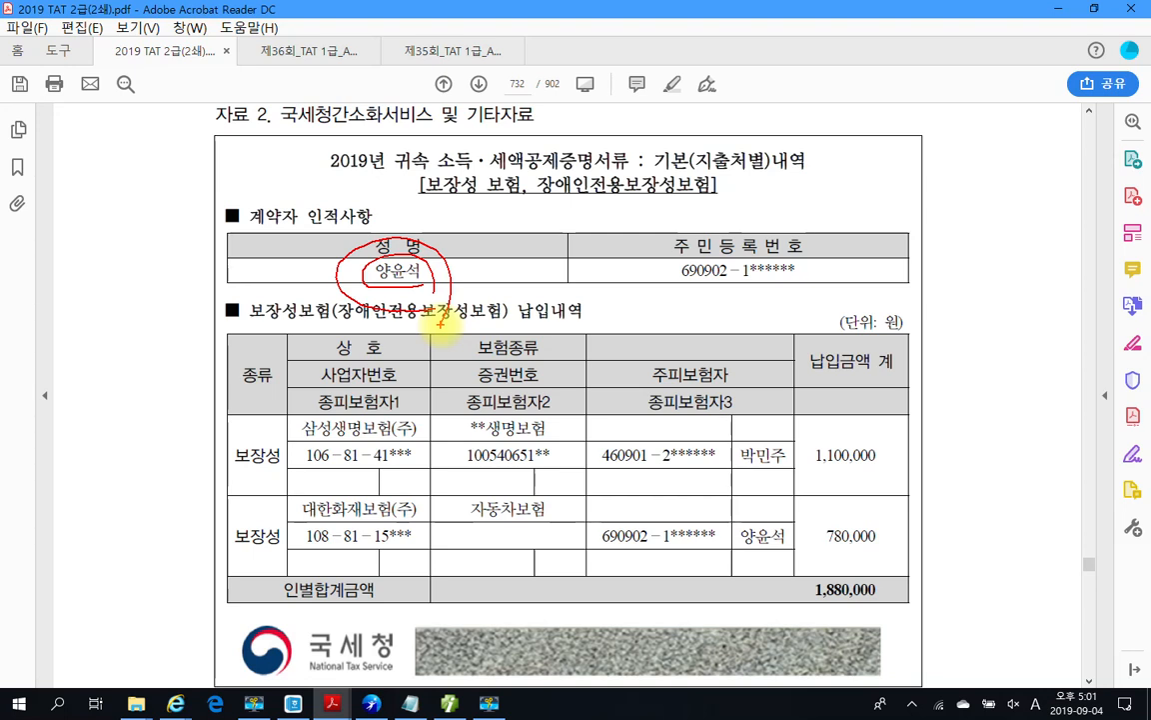
Step: Mark the two 보장성 policies and their 1,100,000 and 780,000 premiums, then clear the marks
mouse_move(268, 427)
mouse_down()
mouse_move(218, 452)
mouse_move(298, 484)
mouse_up()
drag(290, 549, 213, 547)
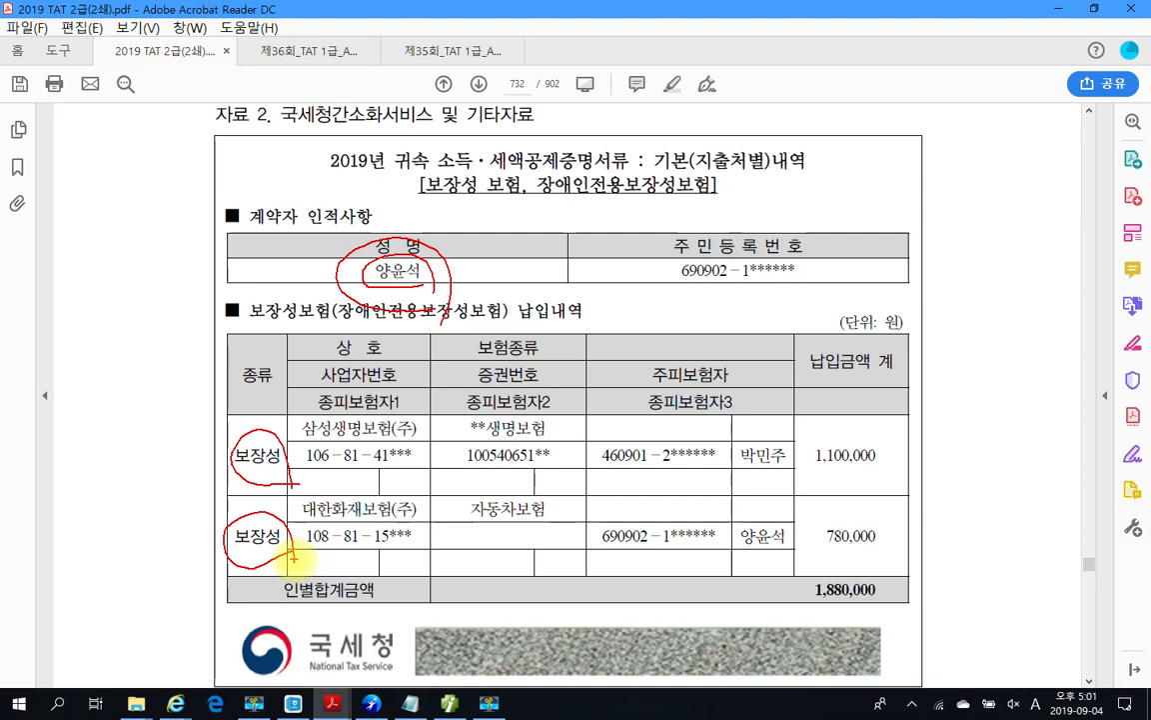
drag(836, 481, 885, 484)
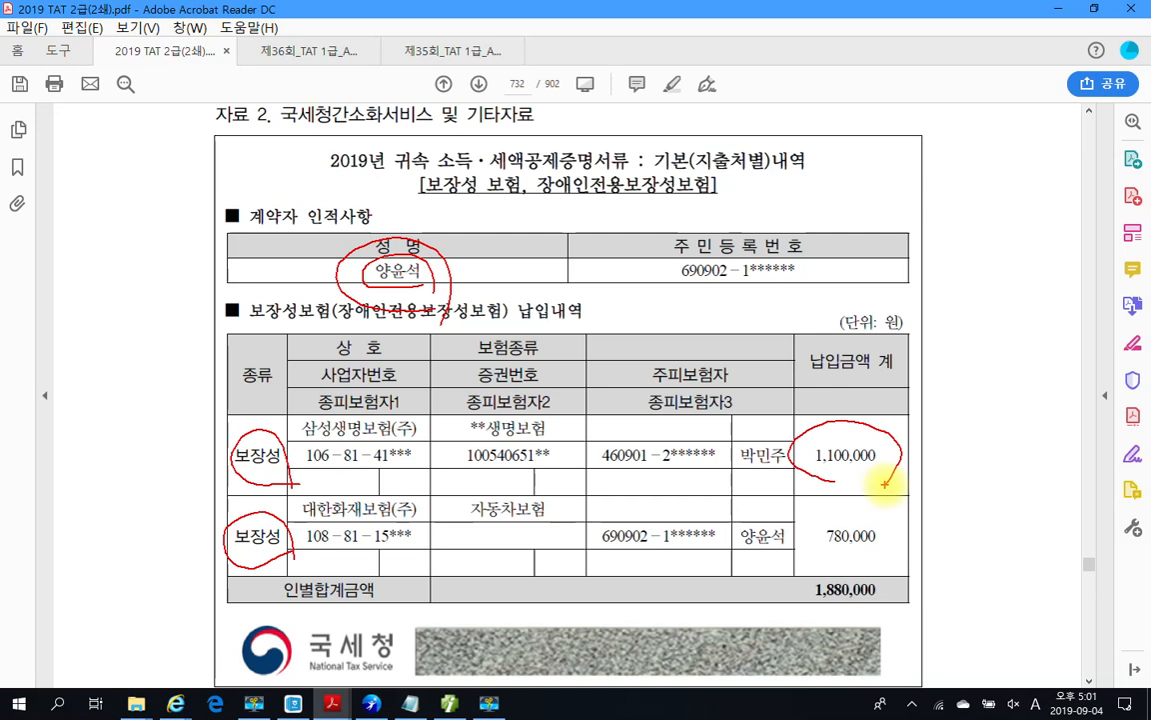
drag(799, 526, 894, 567)
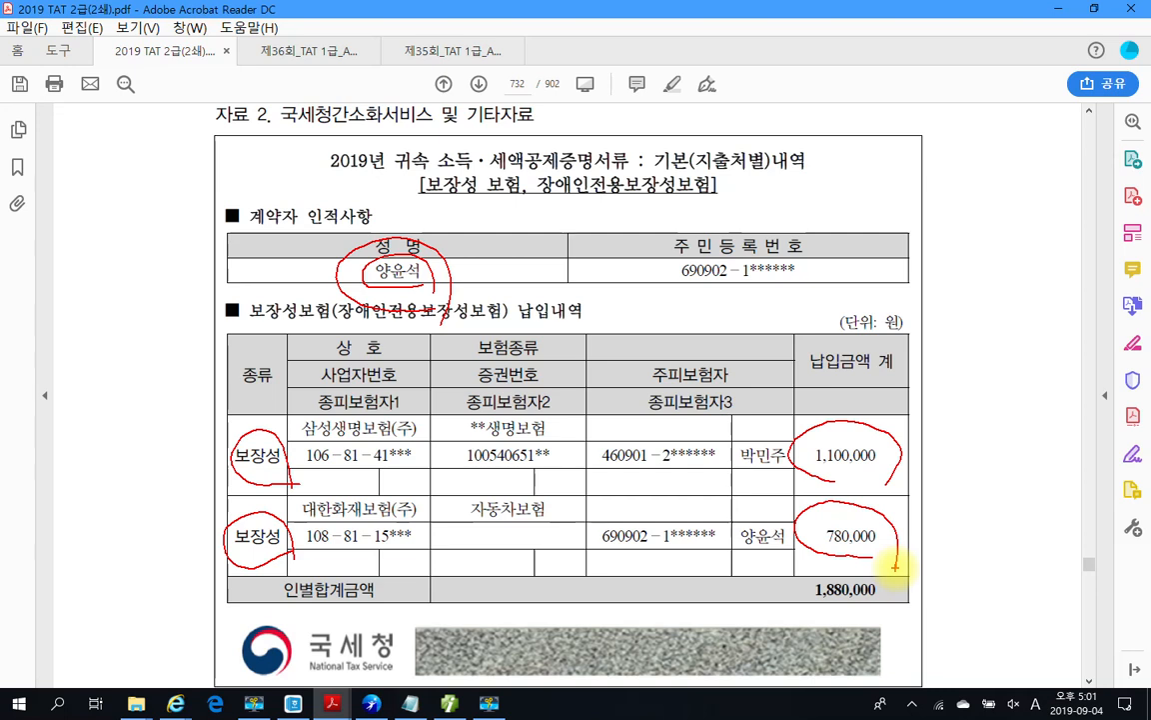
key(Escape)
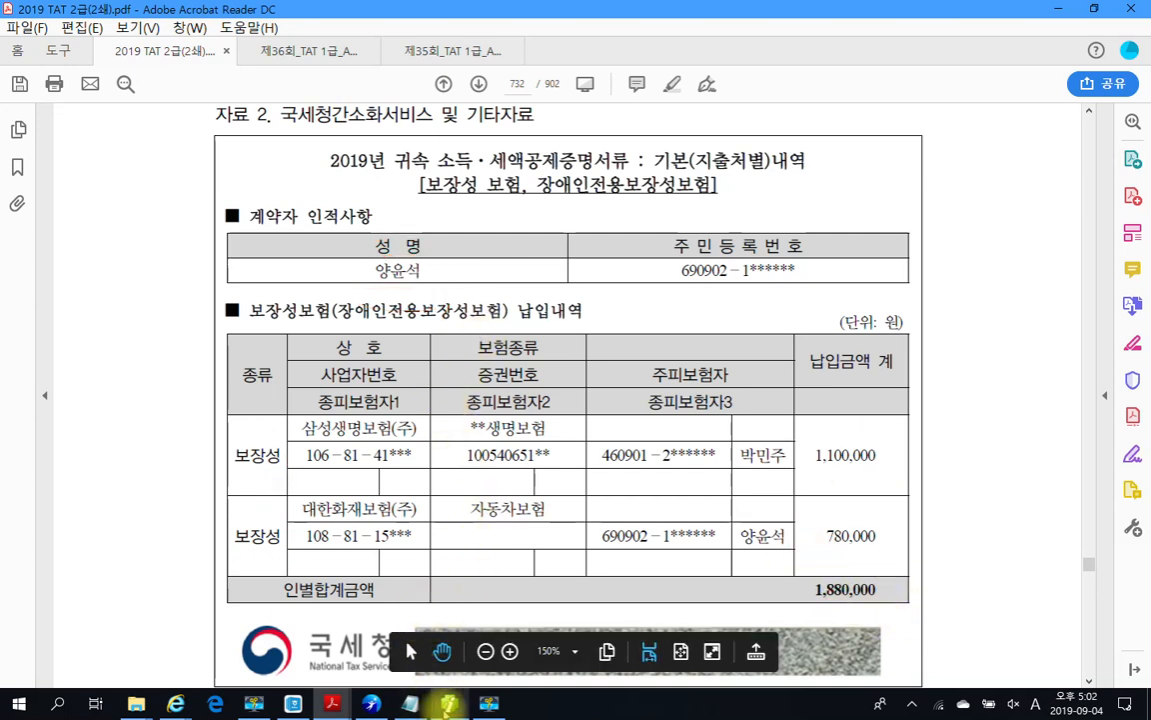
click(446, 705)
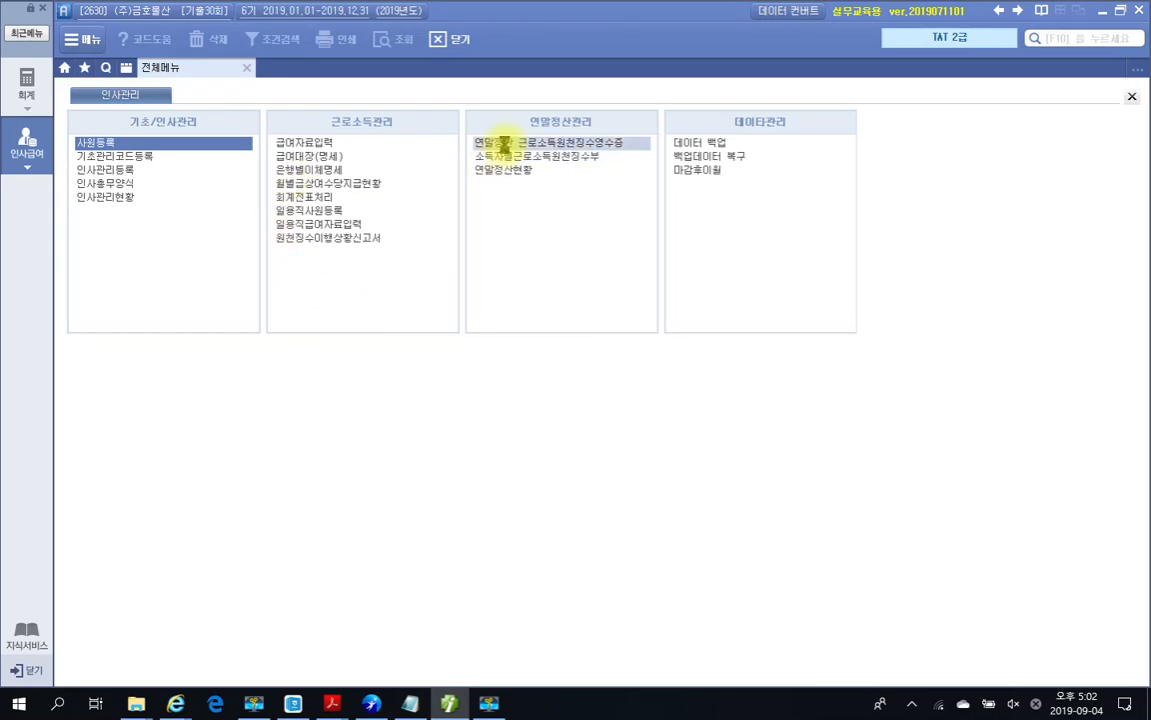
Step: Open the 연말정산 근로소득원천징수영수증 for employee 1003 and show its 소득공제 sheet
click(505, 145)
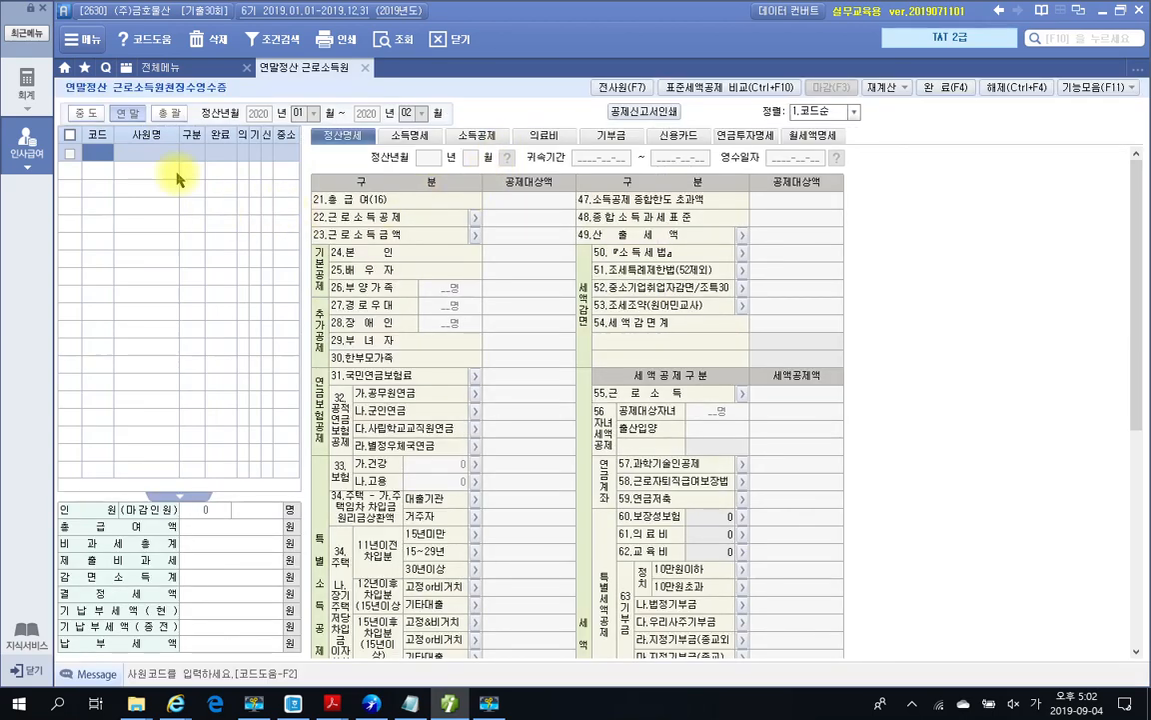
double_click(101, 156)
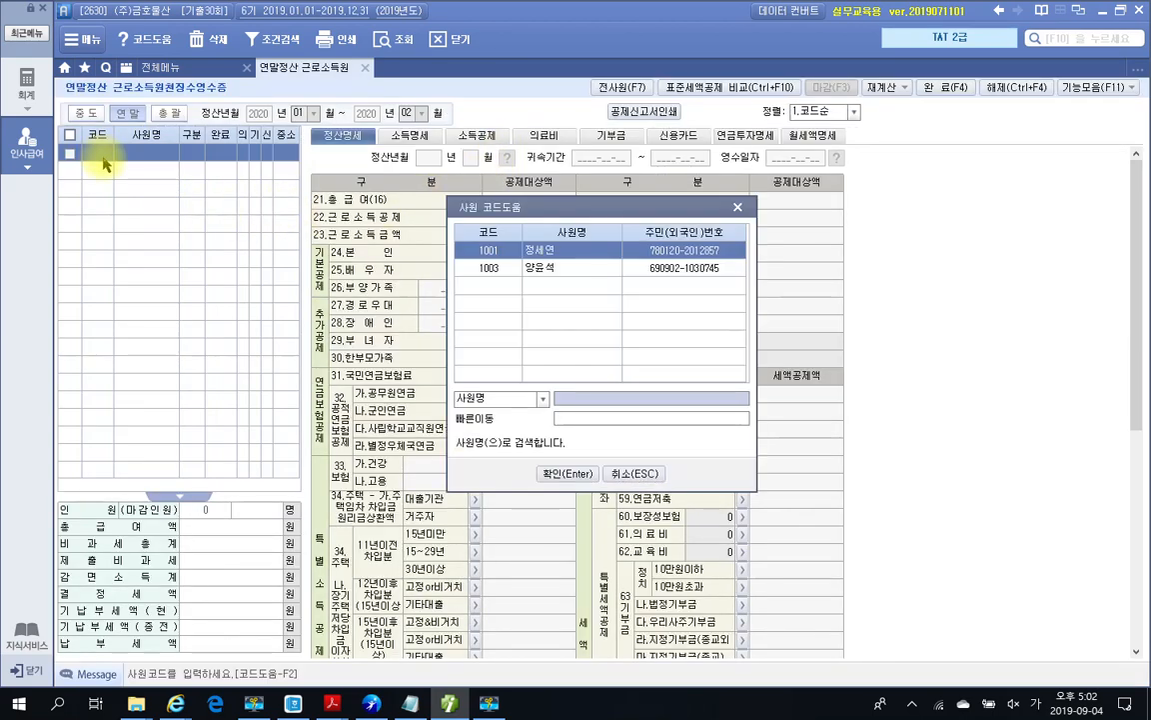
click(540, 267)
click(586, 470)
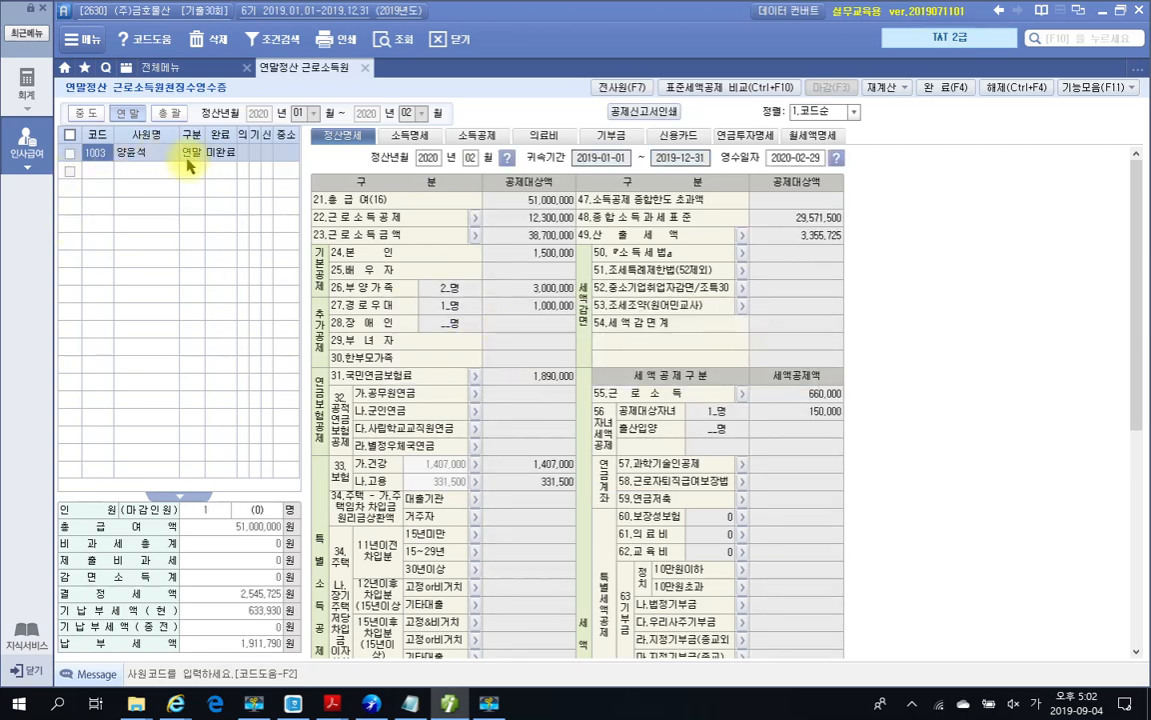
click(478, 137)
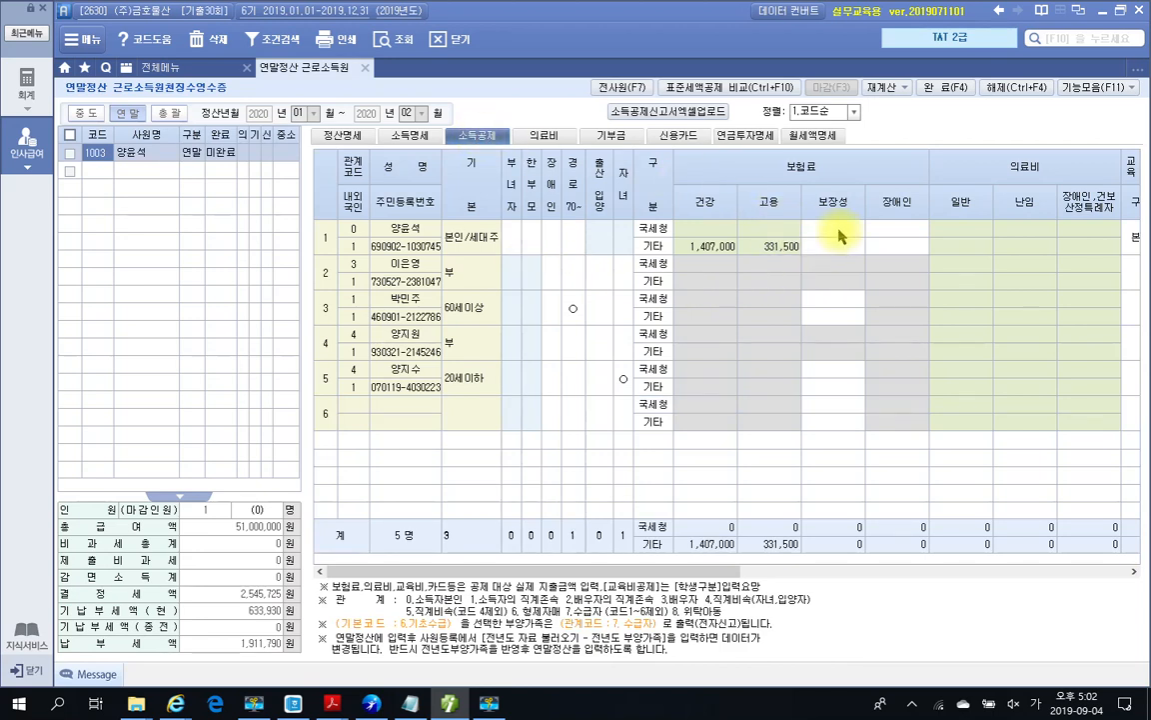
Step: Enter 보장성 국세청 insurance of 780,000 on row 1 and 1,100,000 on row 3
click(840, 230)
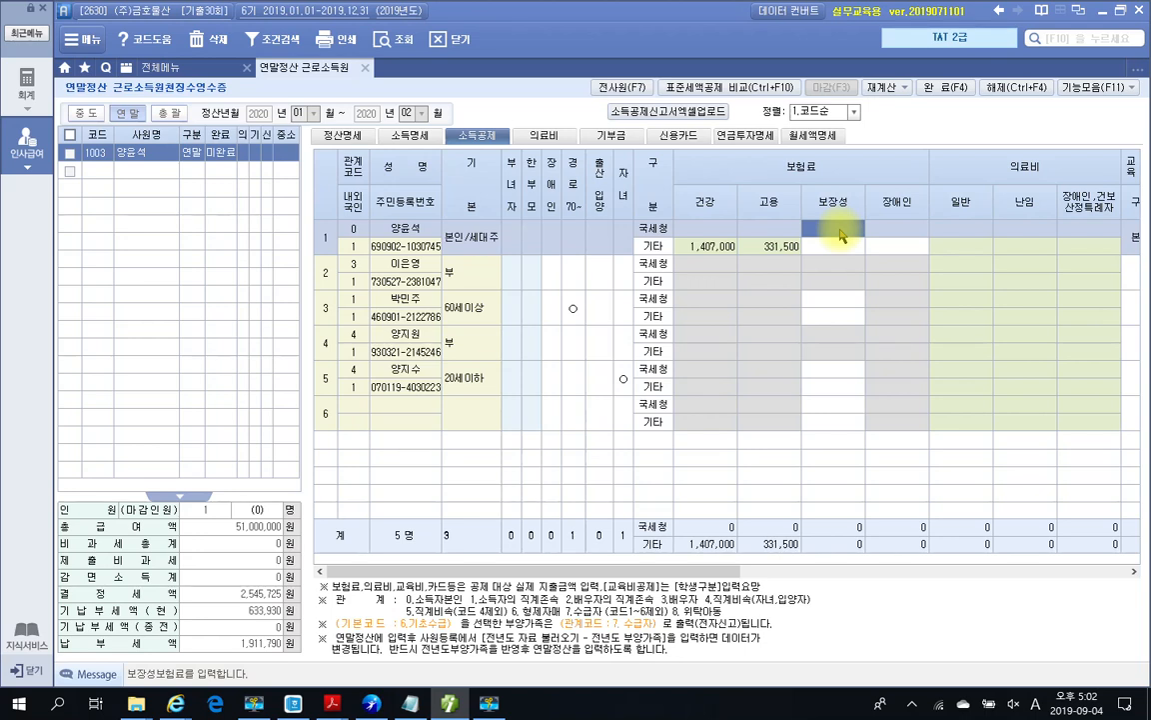
text(7800000)
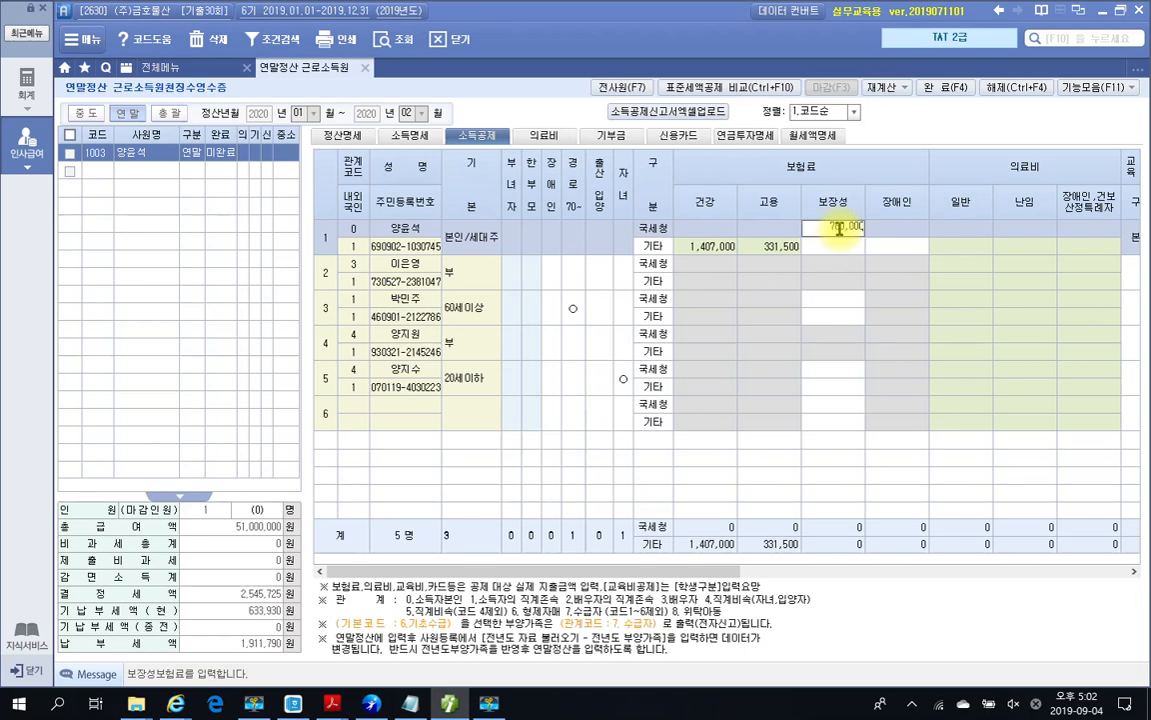
key(Return)
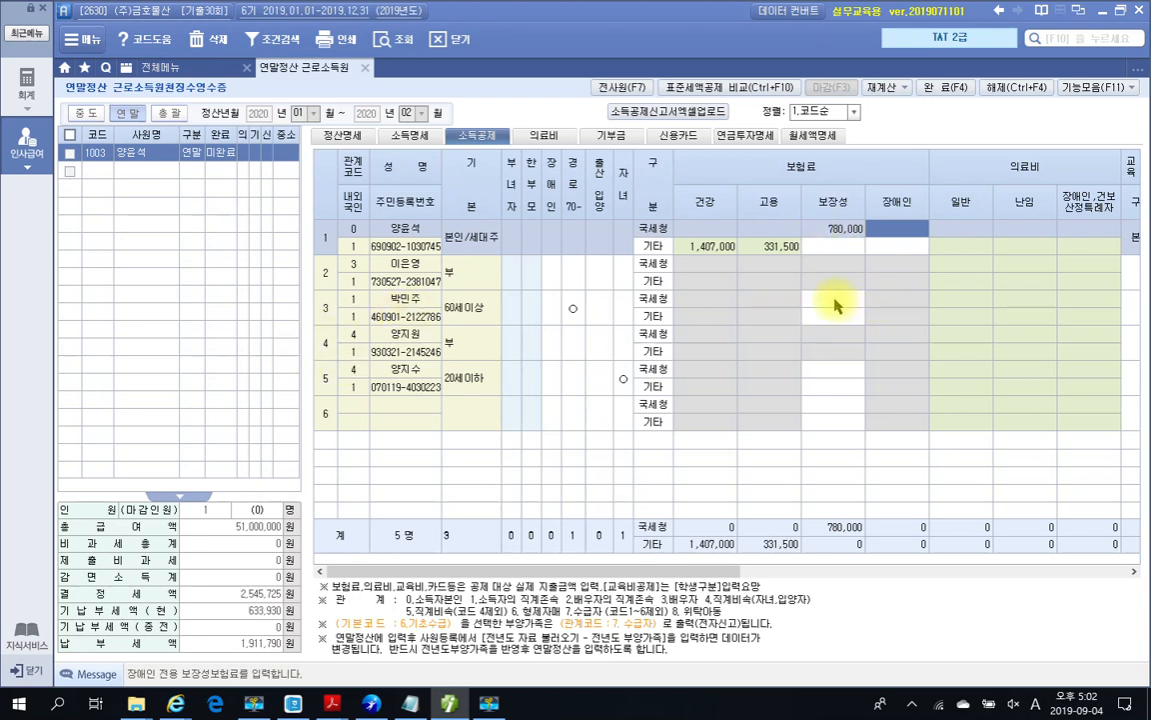
click(835, 300)
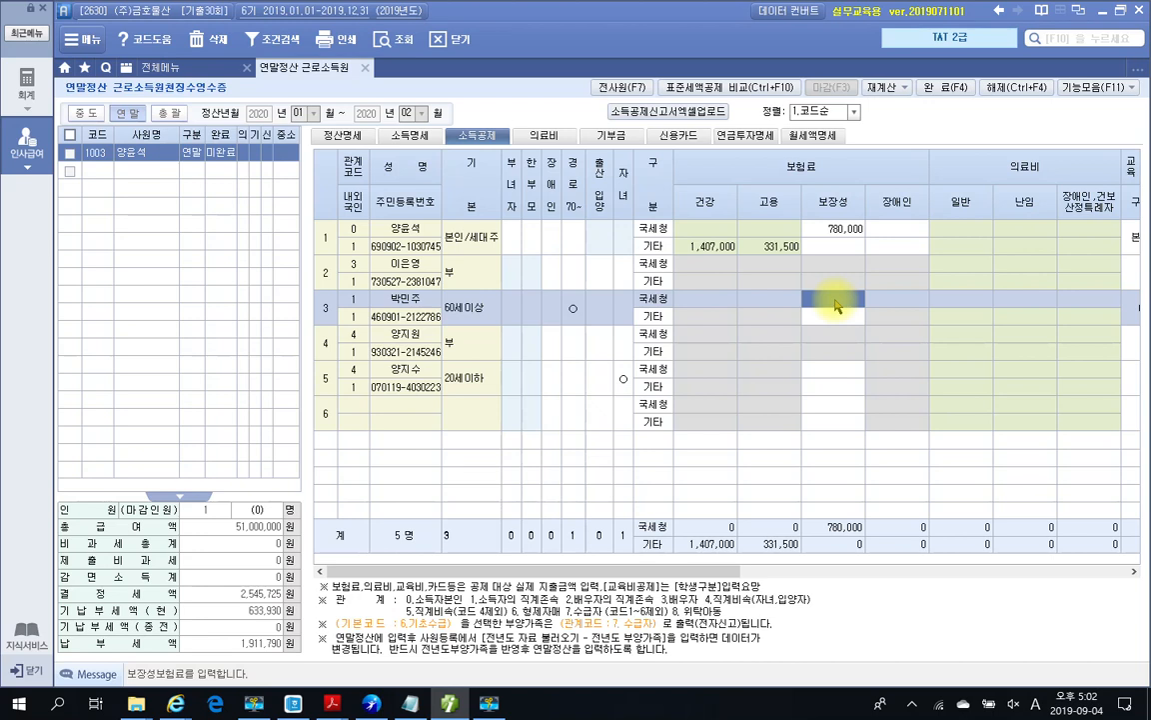
text(1100000)
key(Return)
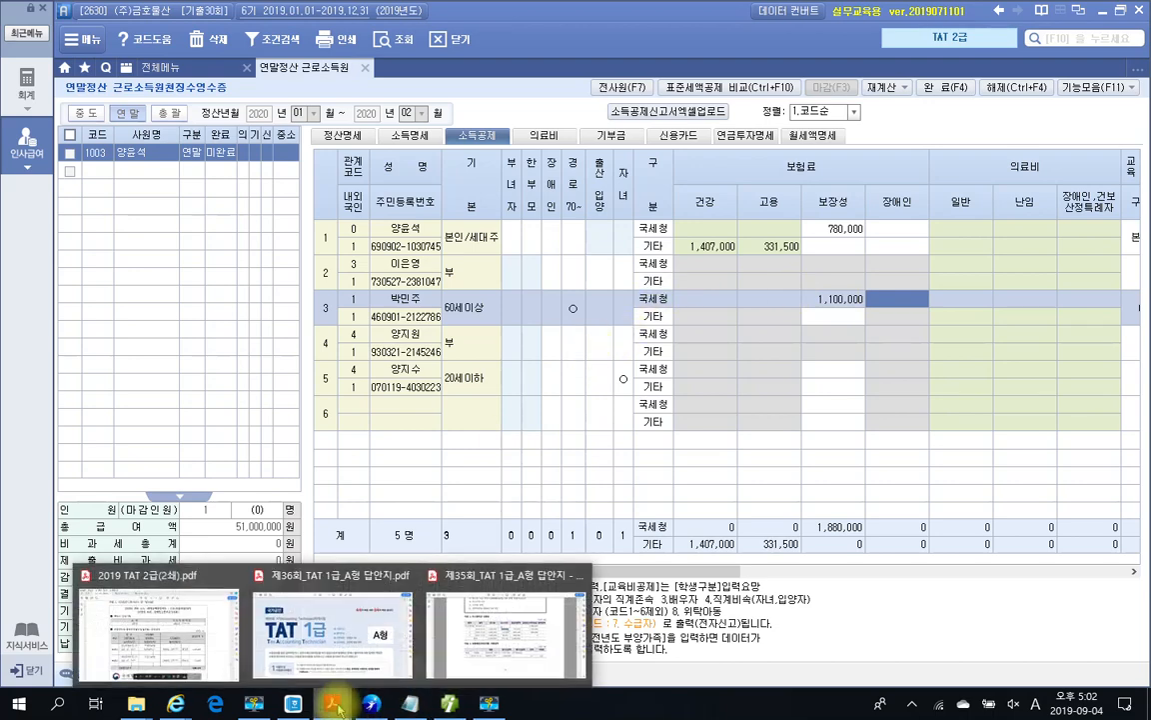
click(150, 600)
Step: Mark the 대학교등록금 type and 8,000,000 total on page 732's 교육비 statement, then clear them
scroll(364, 575, down, 10)
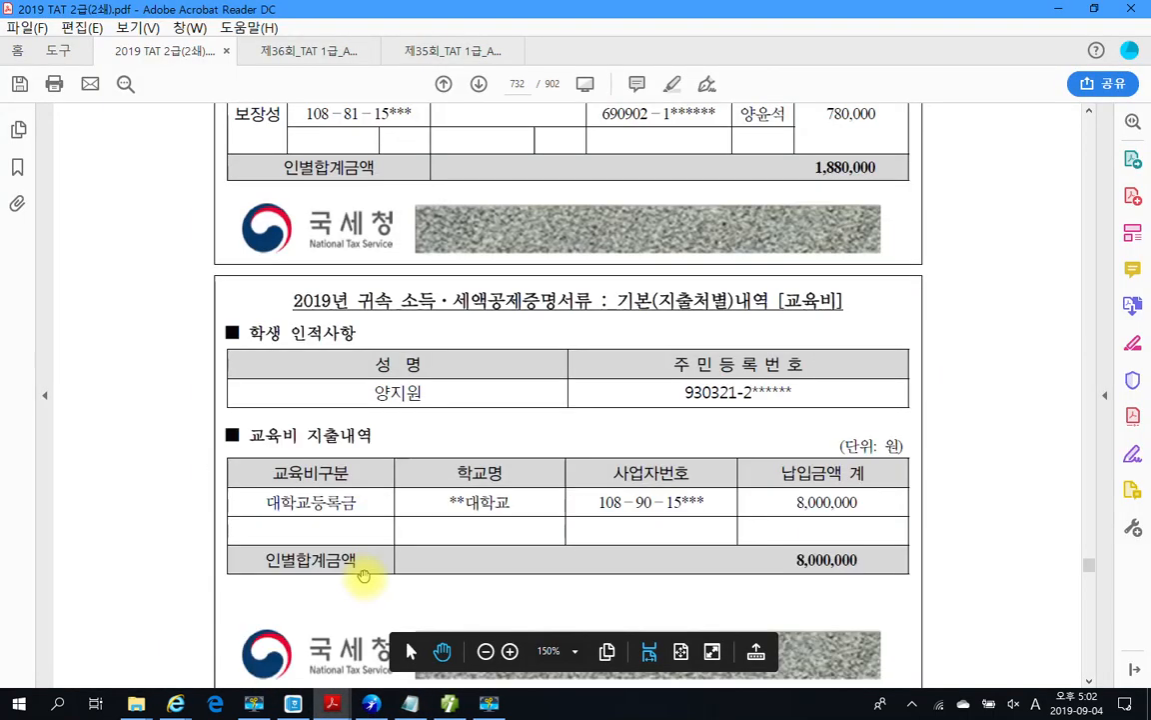
scroll(432, 557, down, 1)
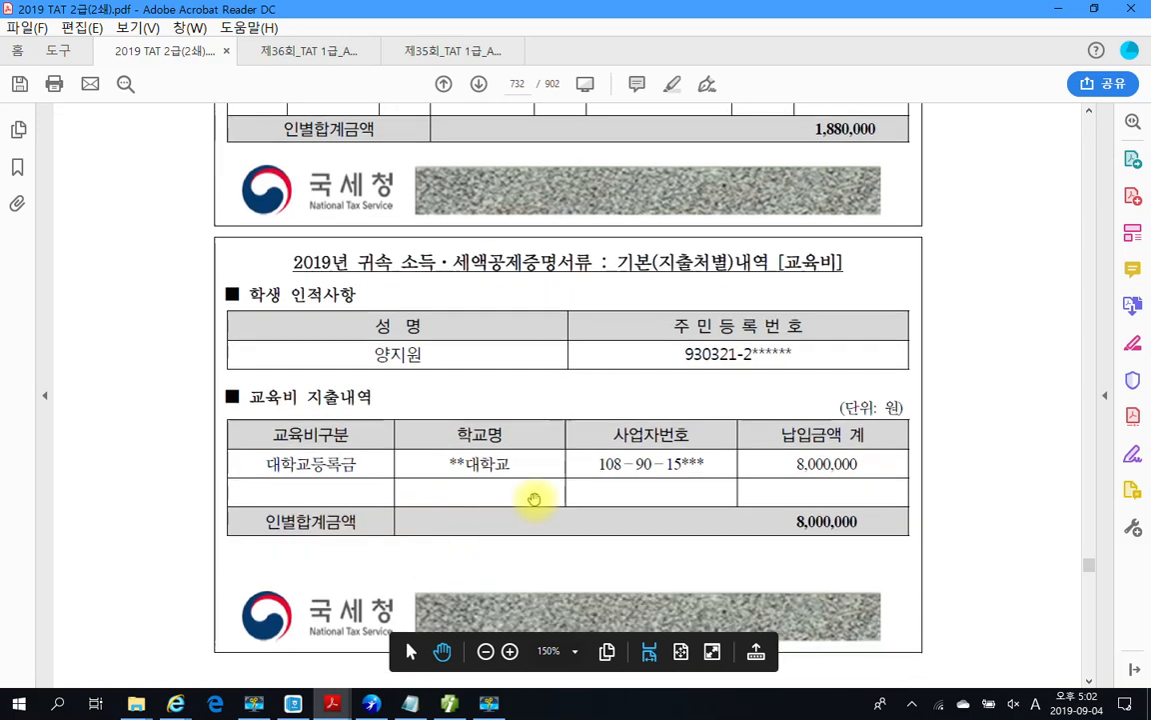
scroll(608, 404, down, 1)
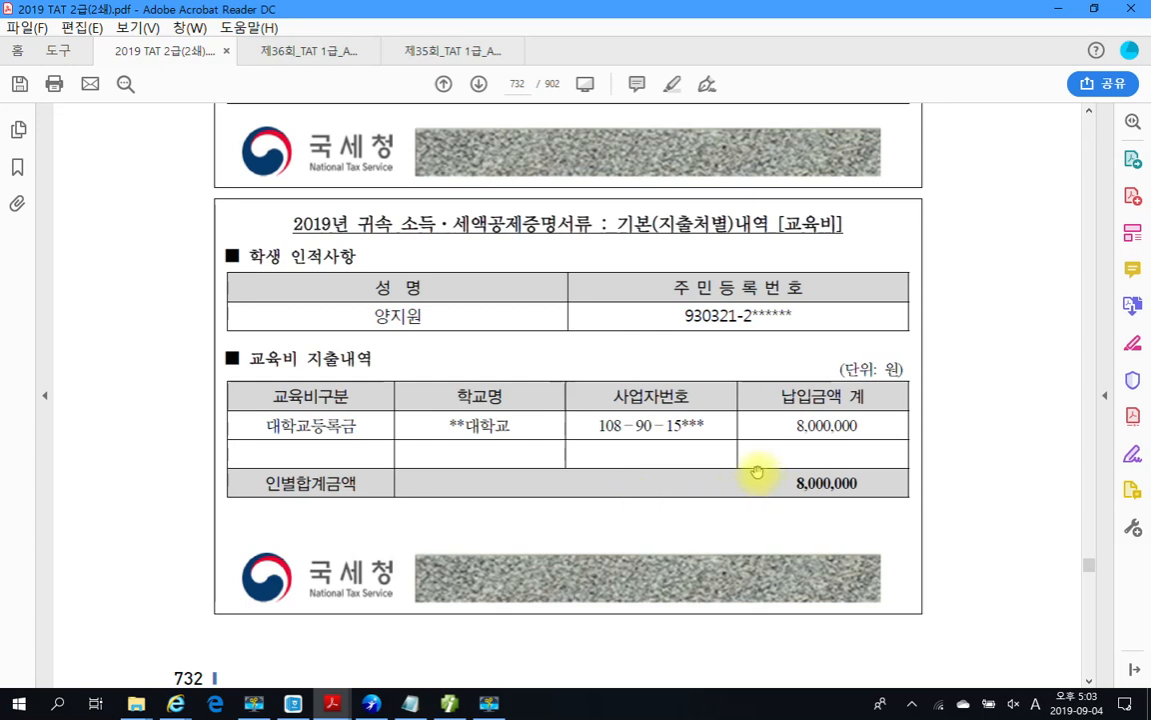
key(ctrl+2)
drag(258, 411, 383, 446)
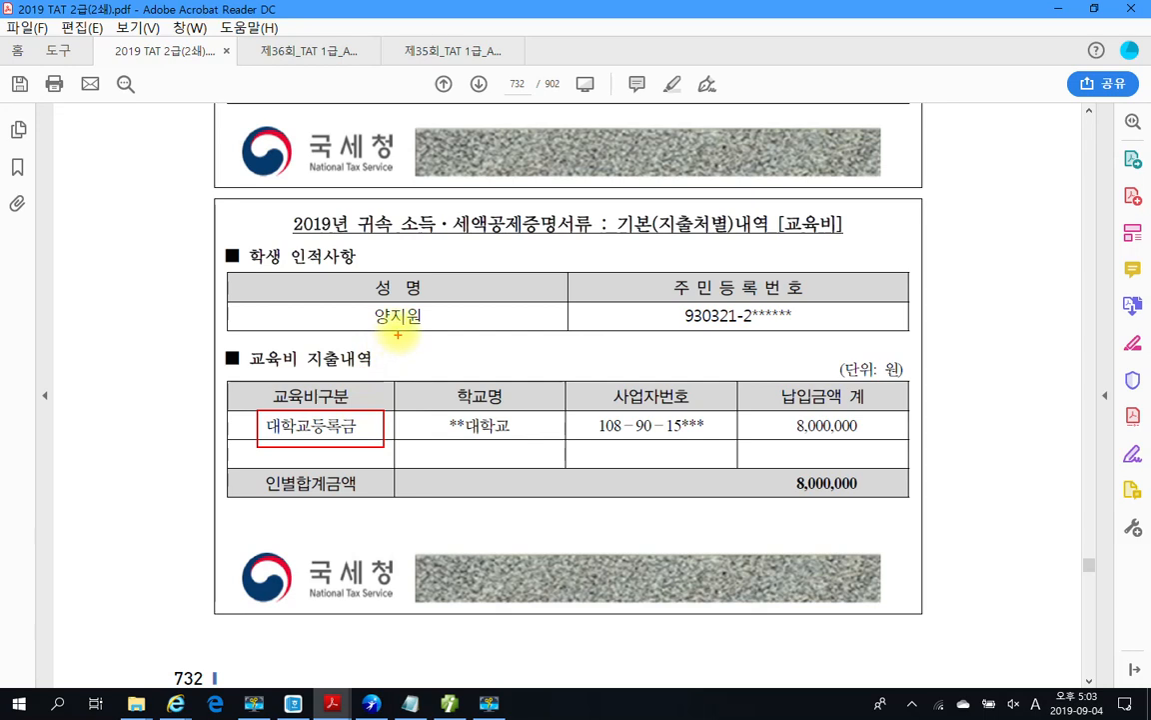
mouse_move(829, 240)
mouse_down()
mouse_move(806, 204)
mouse_move(831, 243)
mouse_up()
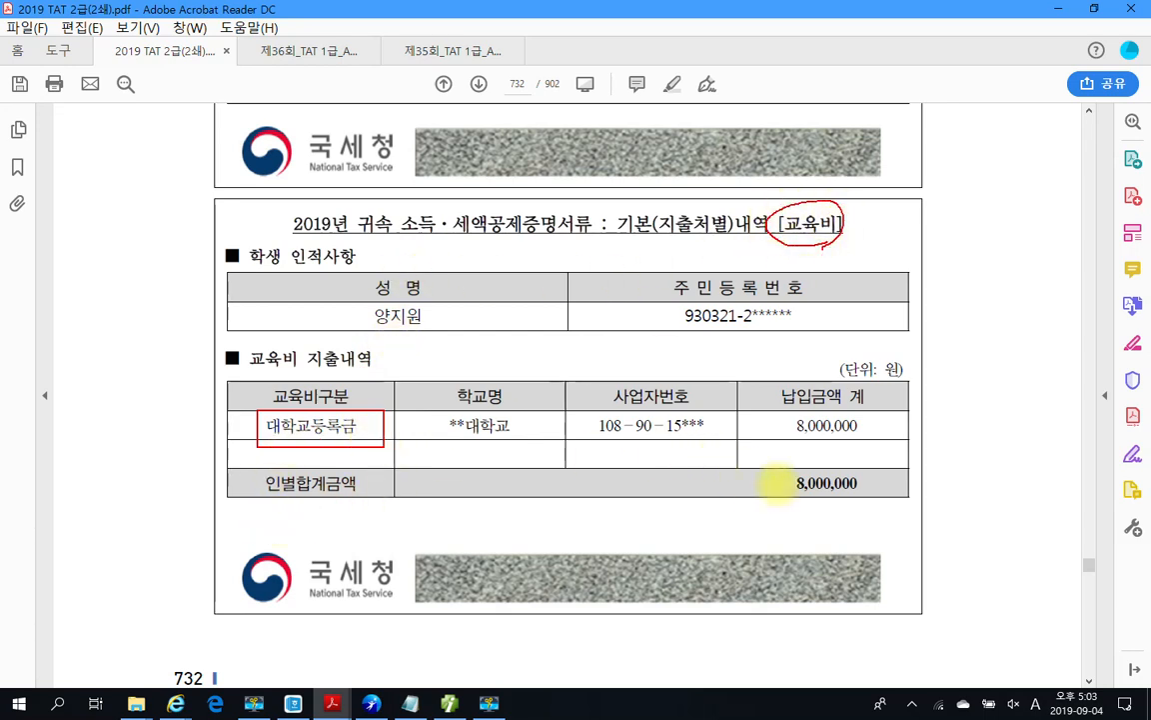
mouse_move(784, 455)
mouse_down()
mouse_move(737, 465)
mouse_move(862, 494)
mouse_move(858, 504)
mouse_up()
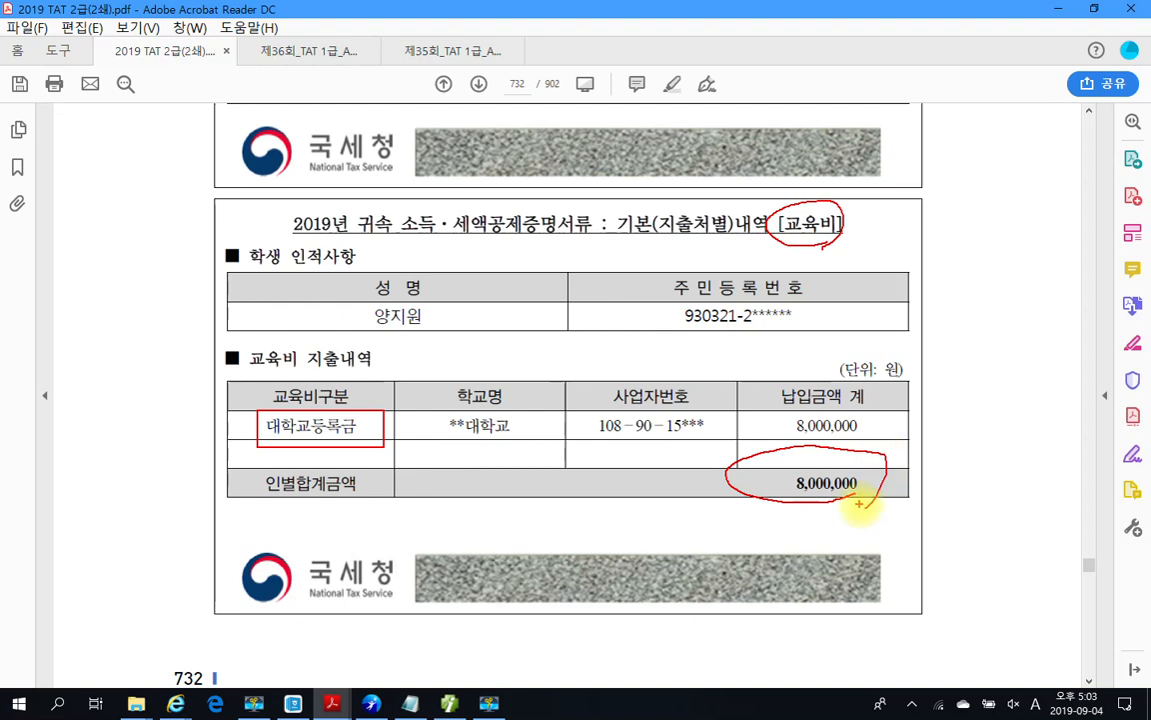
key(Escape)
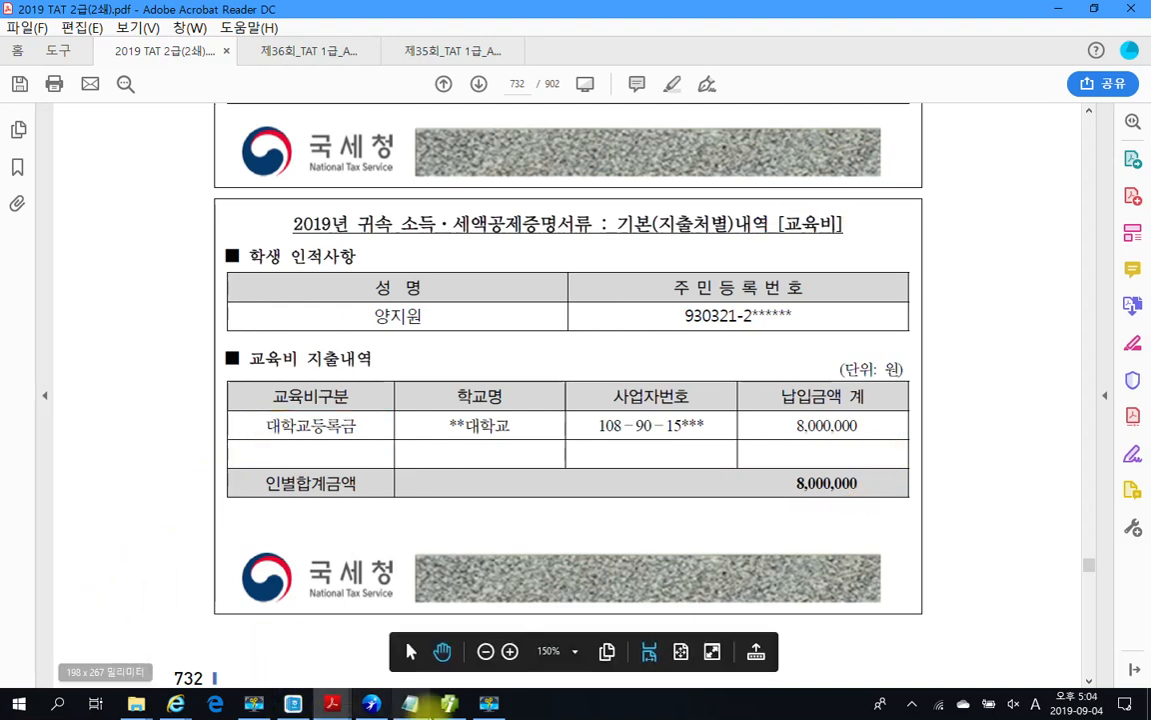
click(448, 703)
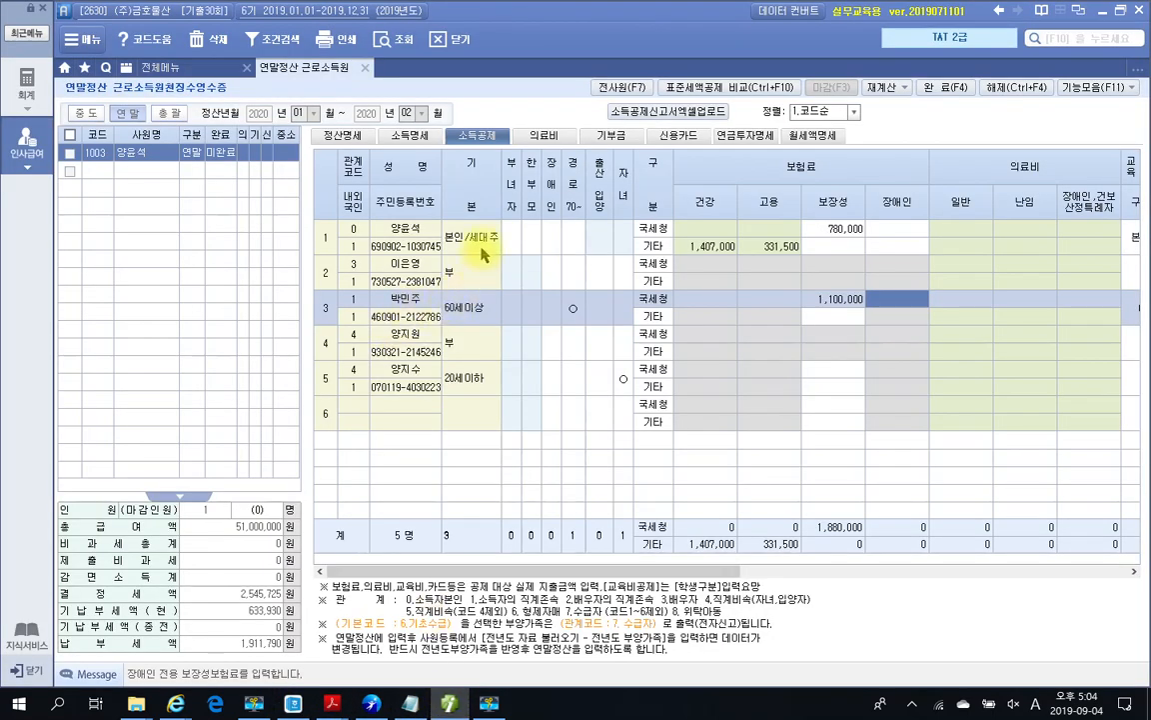
Step: Set row 4's 교육비 category to 3.대학생 with 8,000,000 in 일반
drag(703, 572, 872, 576)
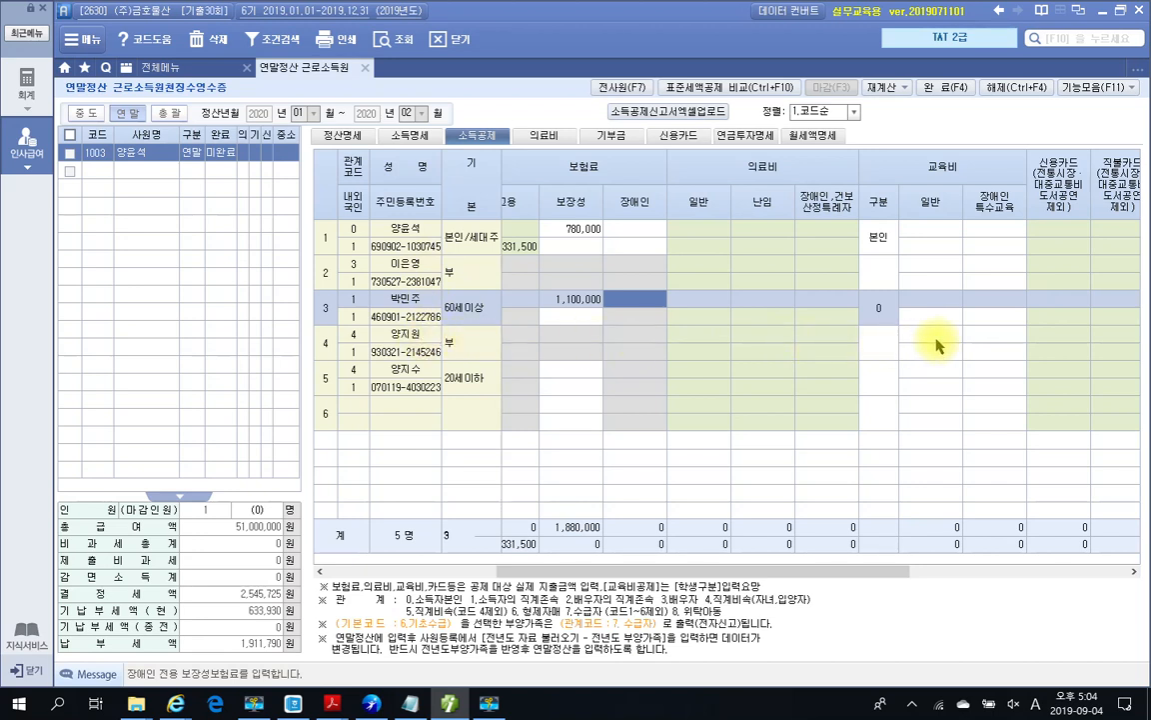
click(924, 341)
click(879, 343)
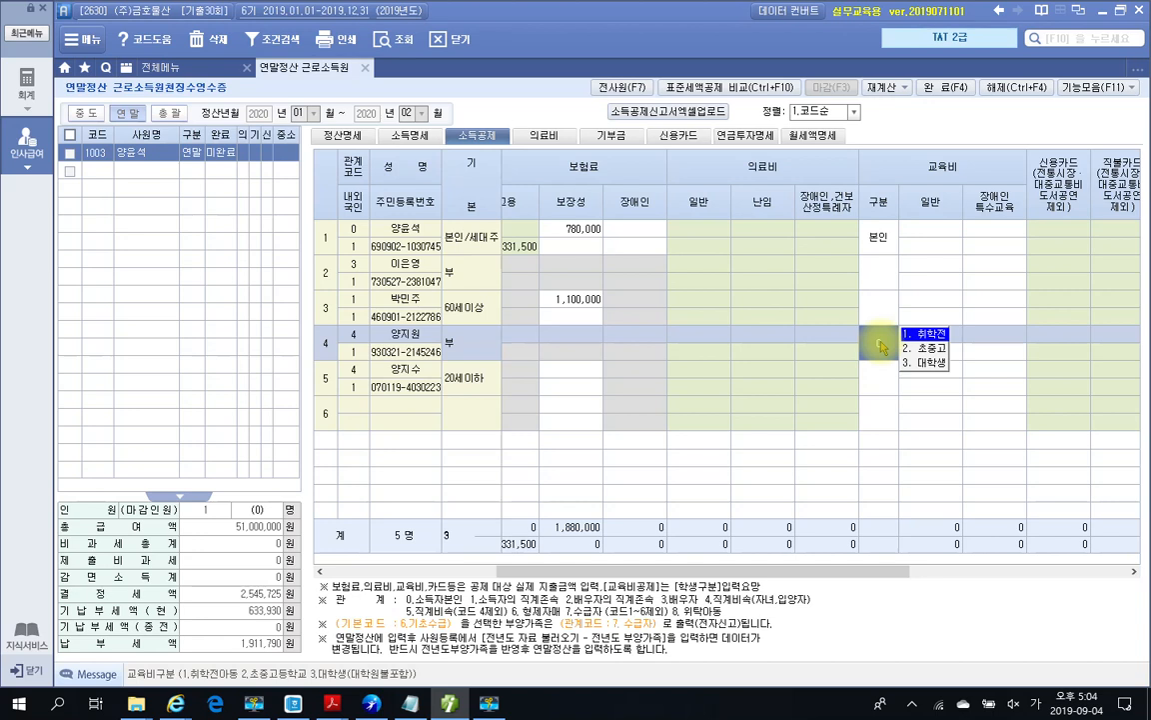
click(928, 365)
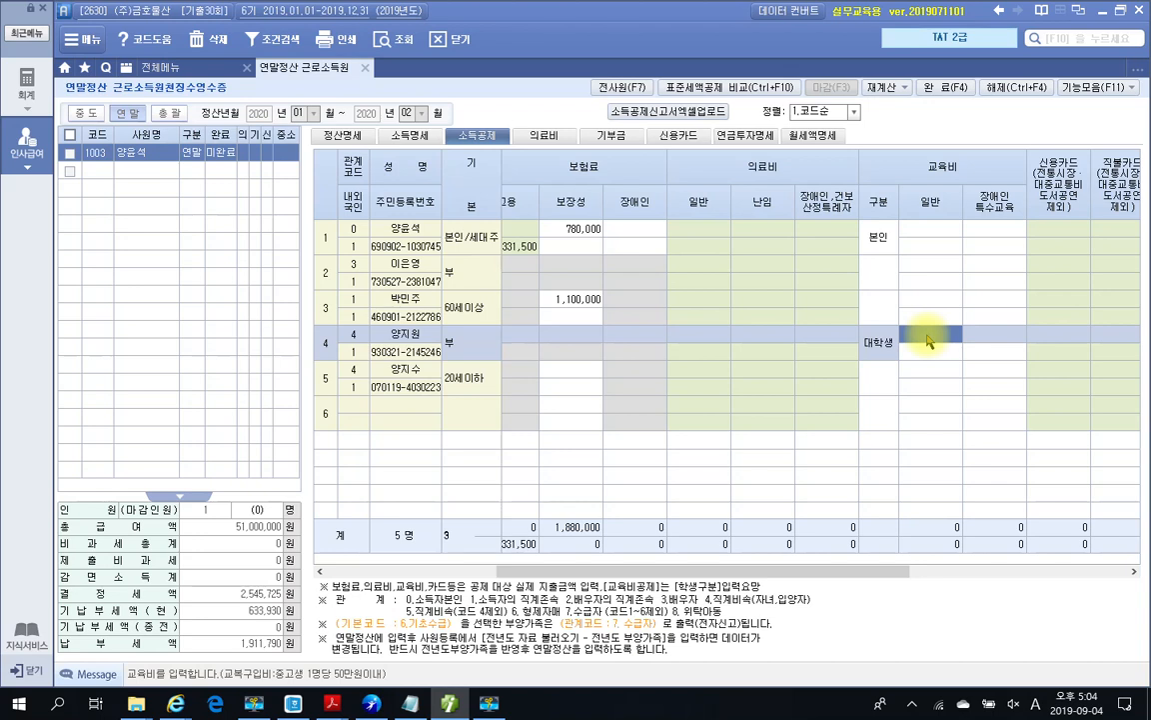
text(8000000)
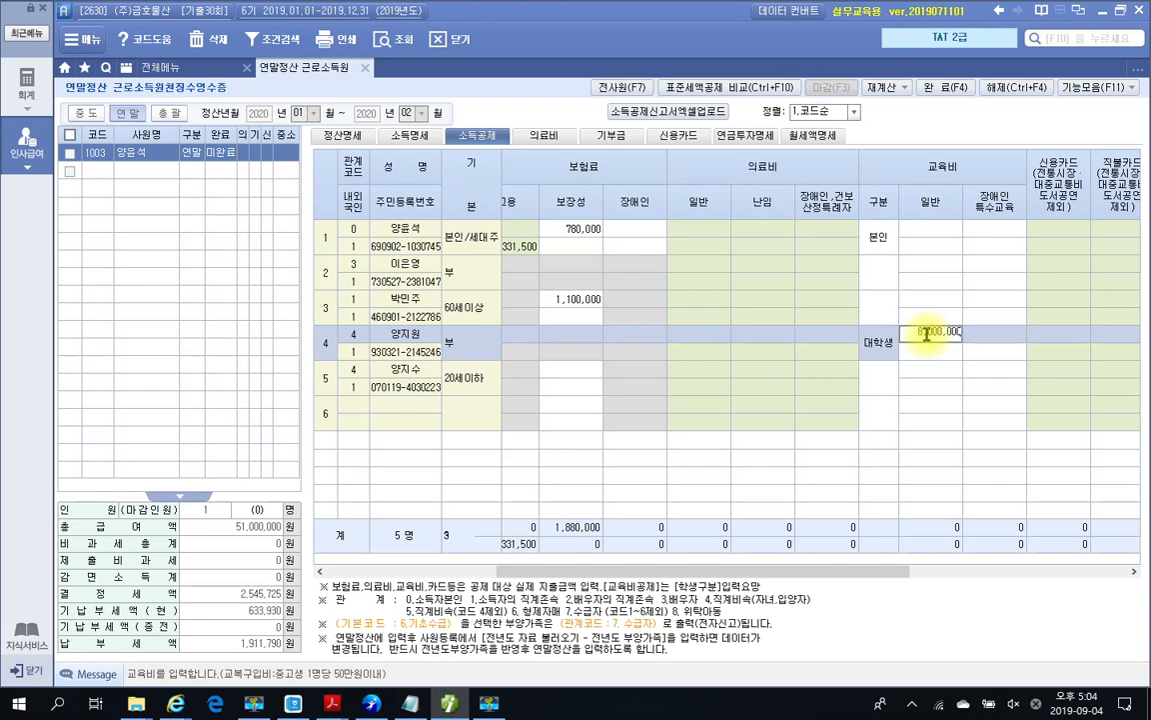
key(Return)
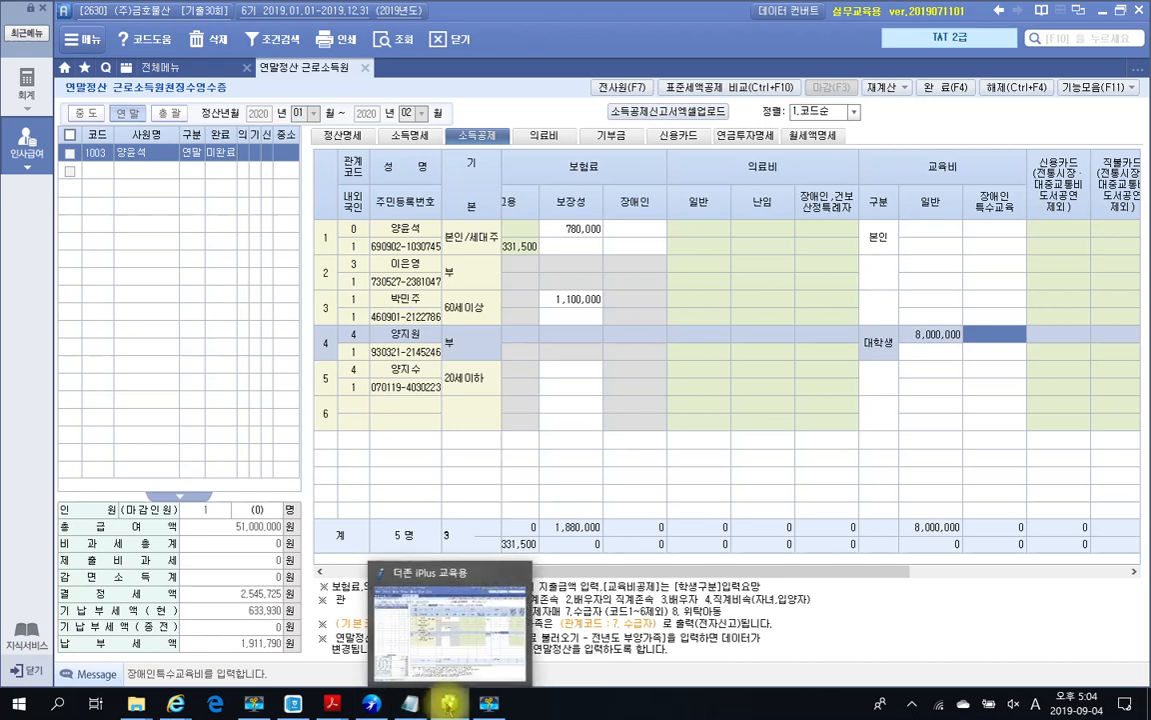
click(448, 703)
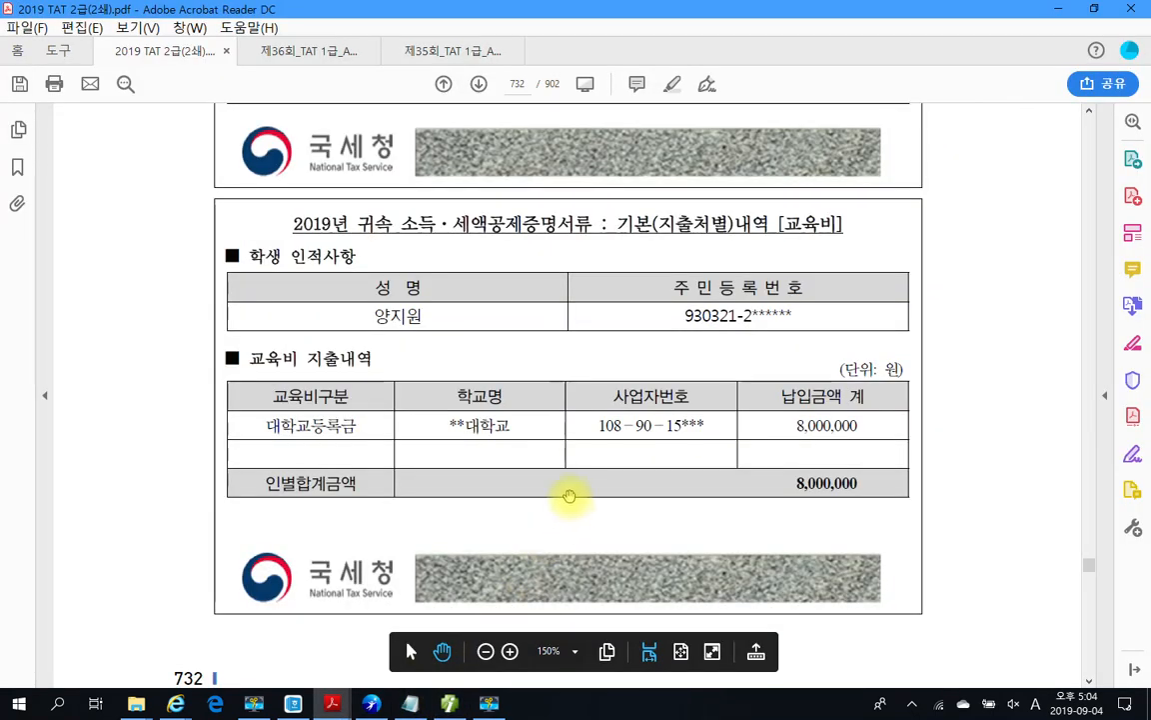
scroll(567, 496, down, 10)
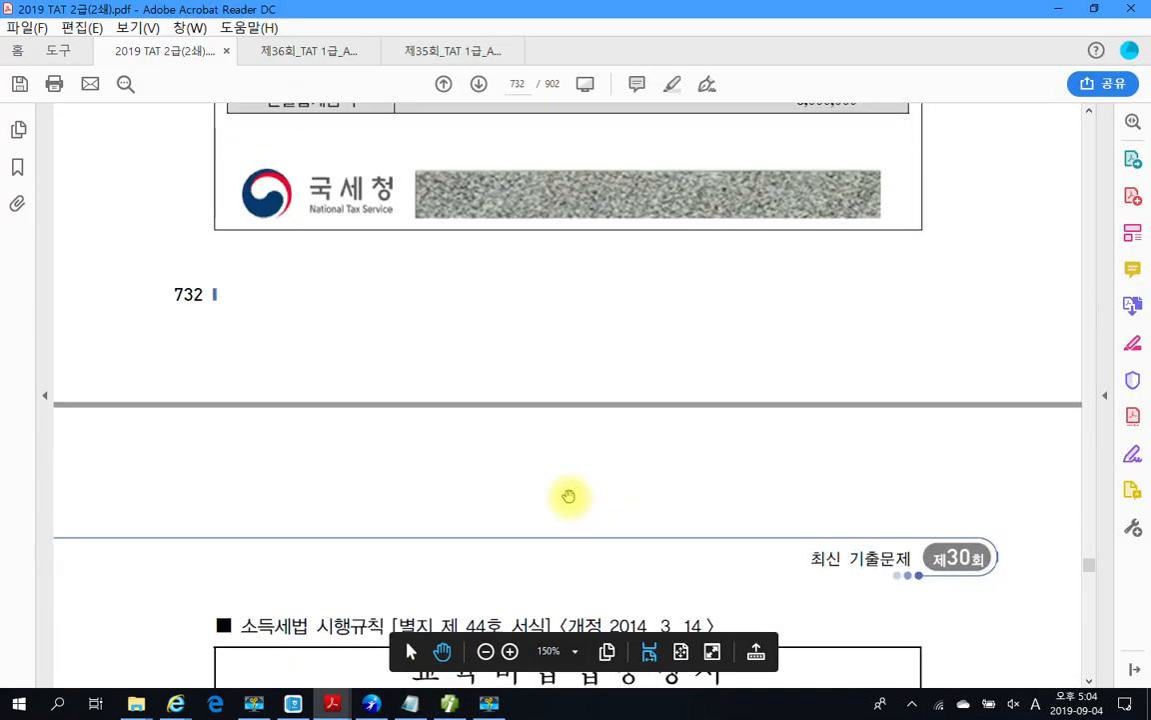
Step: Mark the student's name, 벨스어학원 and the 600,000 total on page 733's certificate, then clear the marks
scroll(567, 495, down, 5)
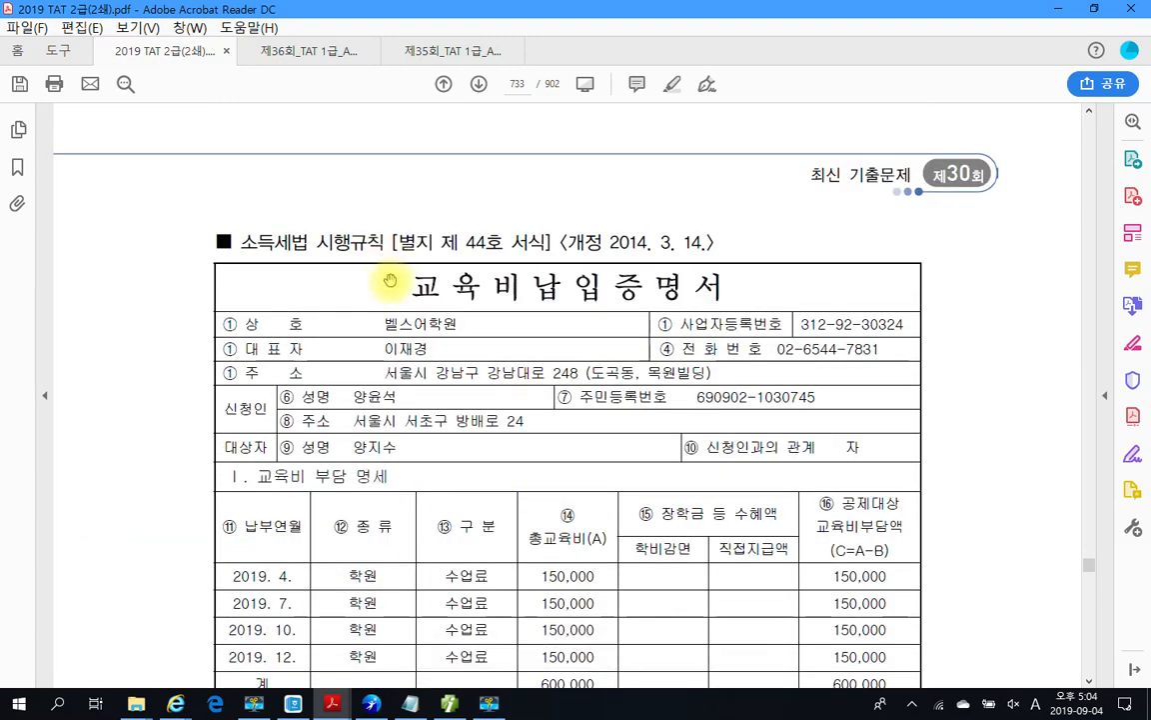
scroll(610, 275, down, 2)
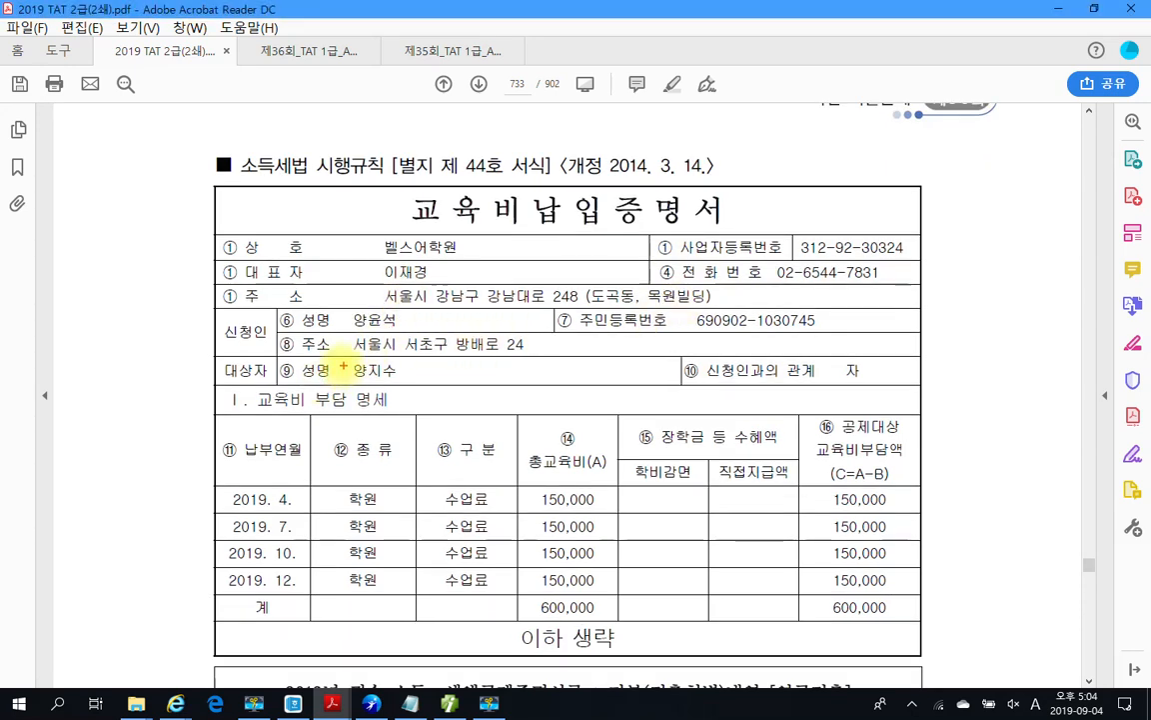
drag(351, 358, 414, 387)
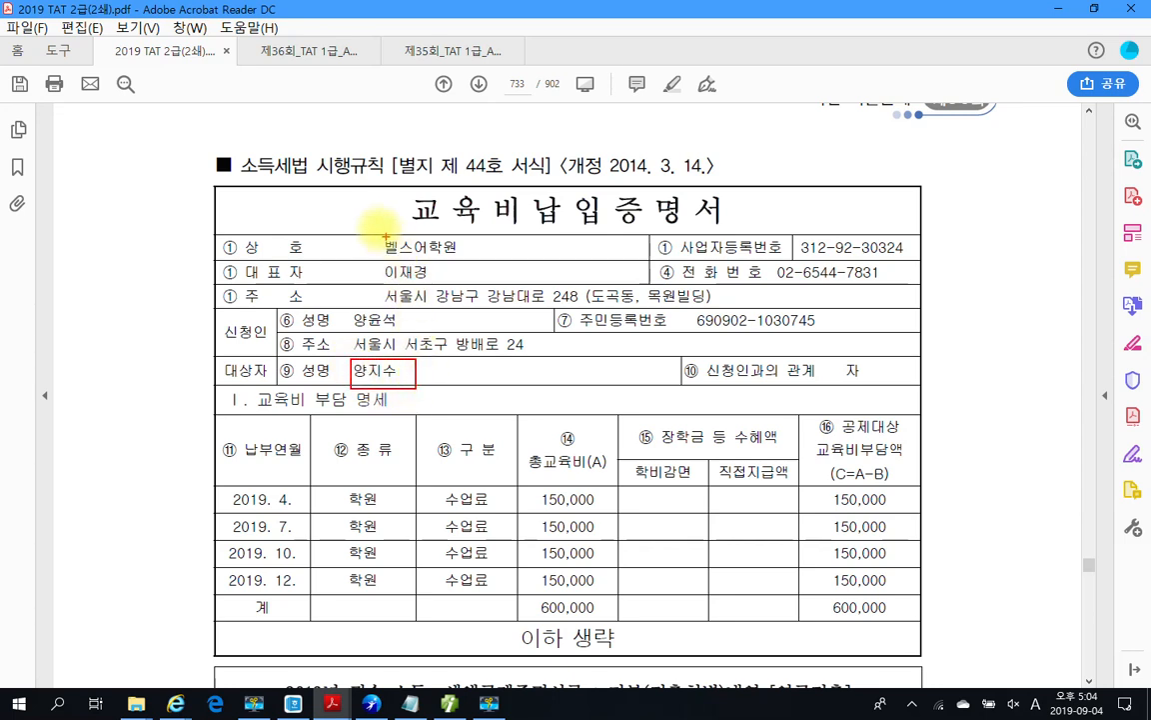
drag(364, 222, 474, 259)
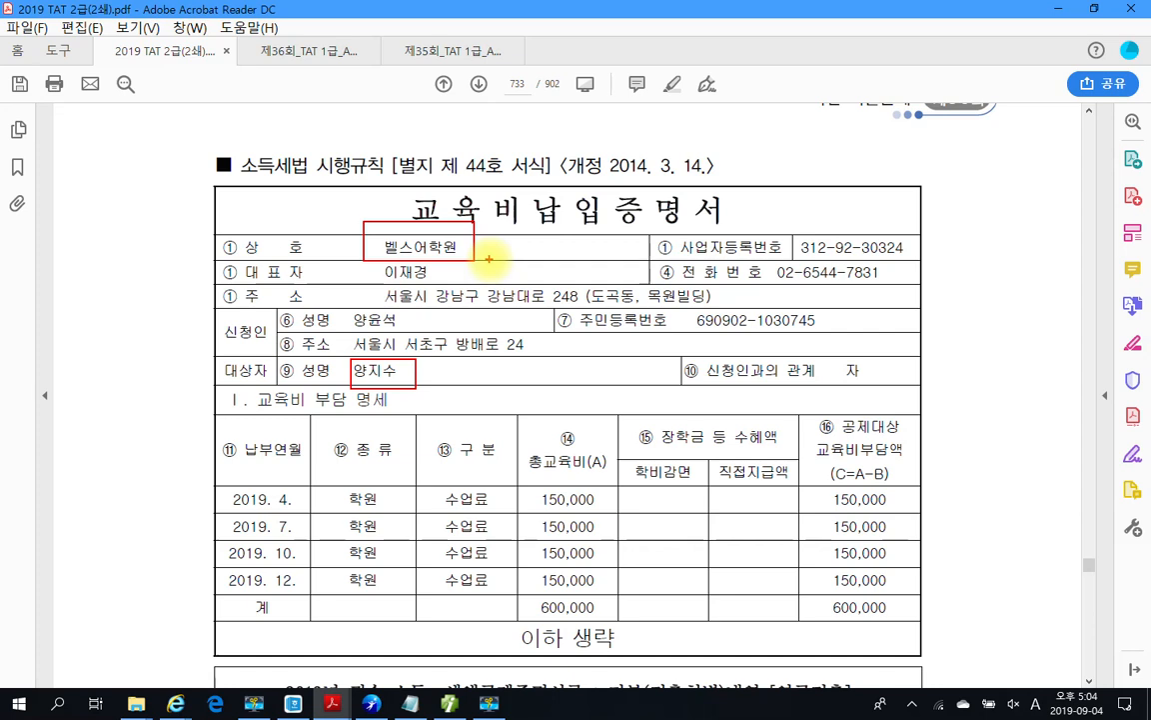
mouse_move(565, 633)
mouse_down()
mouse_move(586, 598)
mouse_move(587, 629)
mouse_up()
drag(657, 579, 635, 607)
mouse_move(408, 277)
mouse_down()
mouse_move(358, 253)
mouse_move(397, 338)
mouse_up()
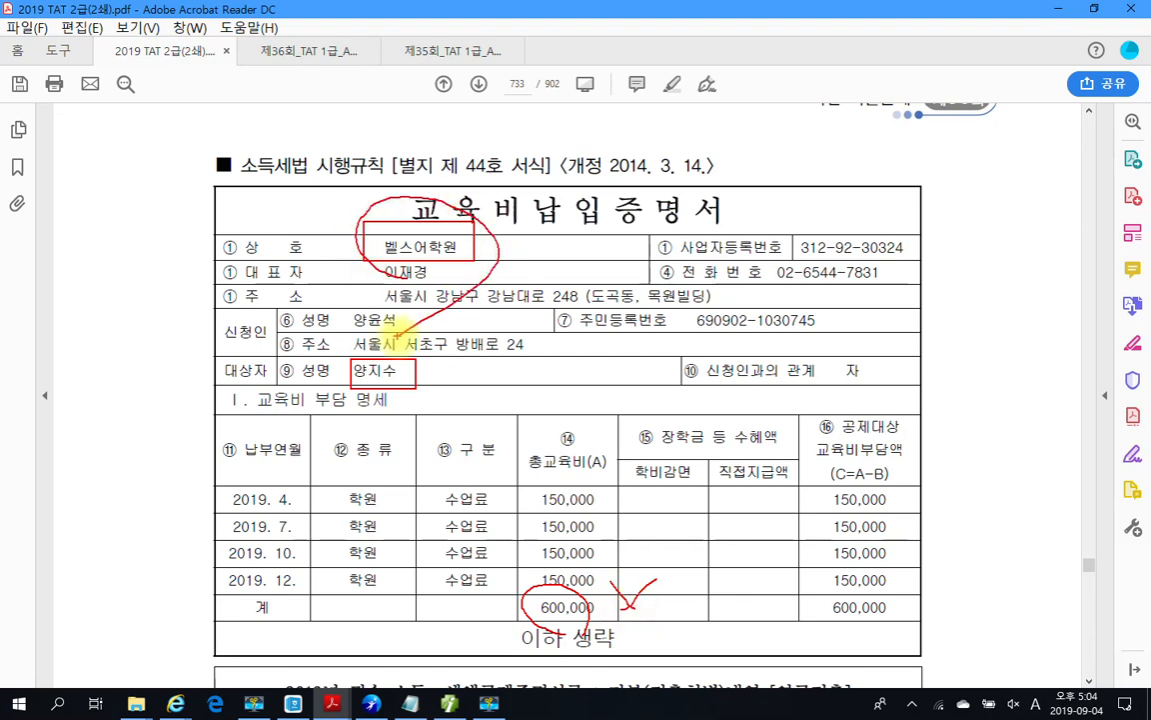
key(Escape)
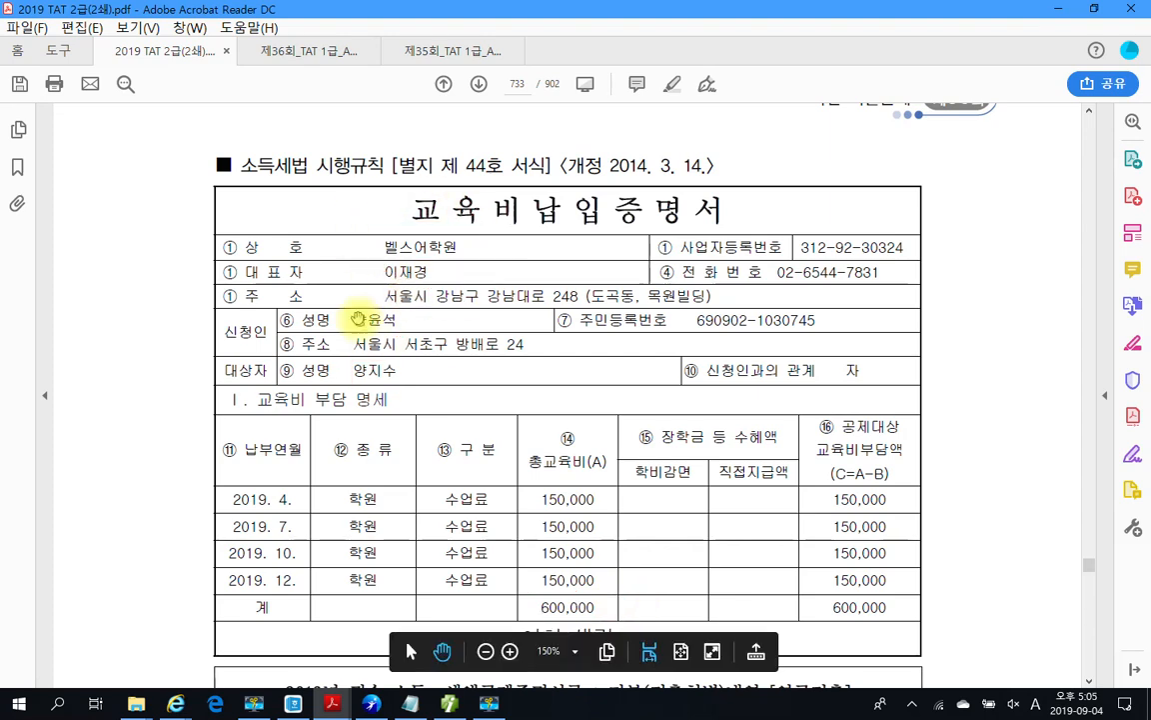
Step: Mark the 연금저축 statement's holder, account number and 6,000,000 net payment, then clear the marks
scroll(587, 495, down, 2)
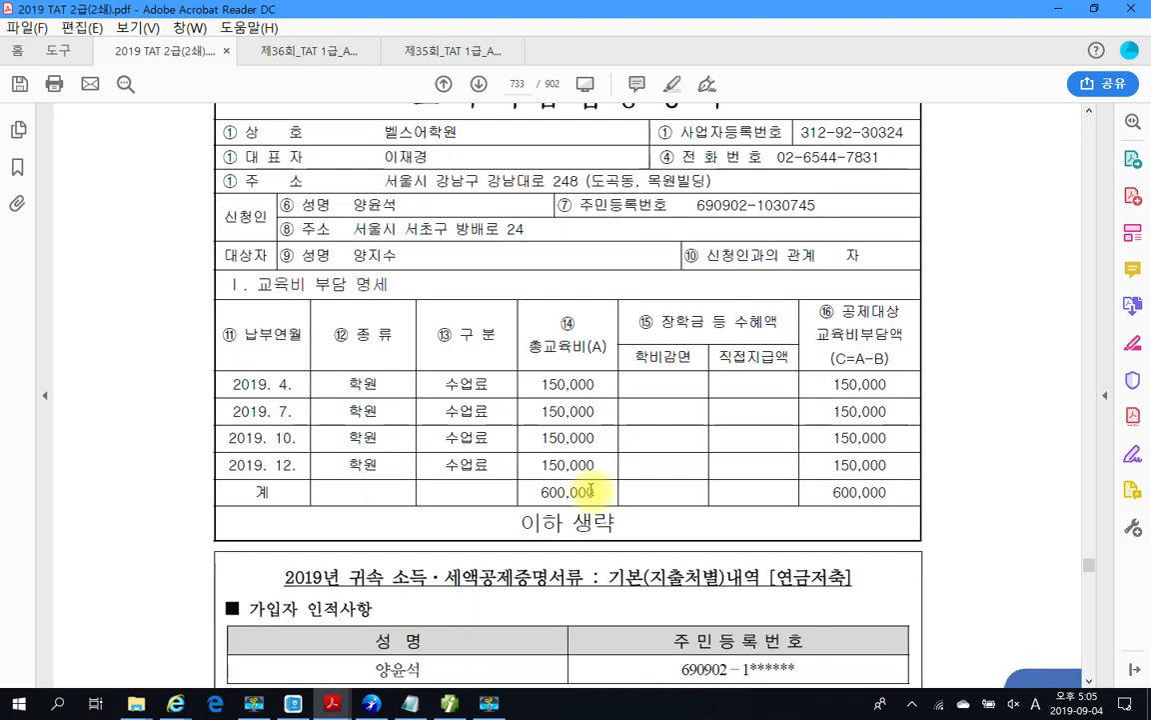
scroll(589, 489, down, 2)
scroll(592, 486, down, 3)
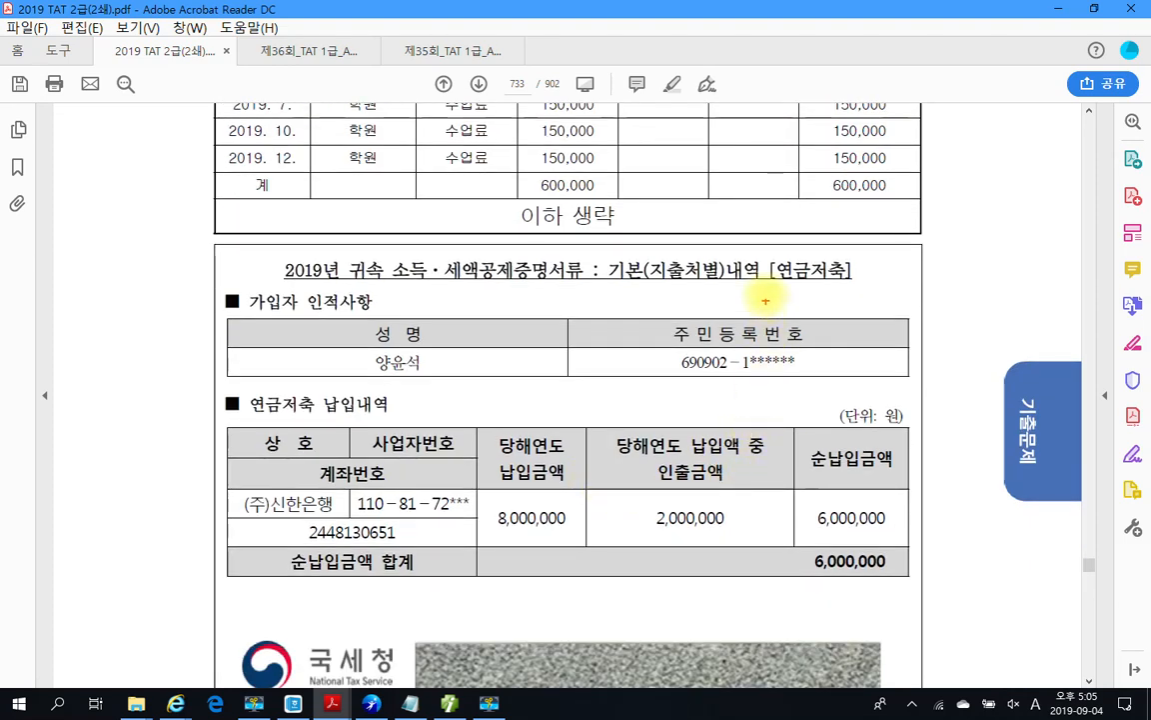
drag(766, 249, 873, 284)
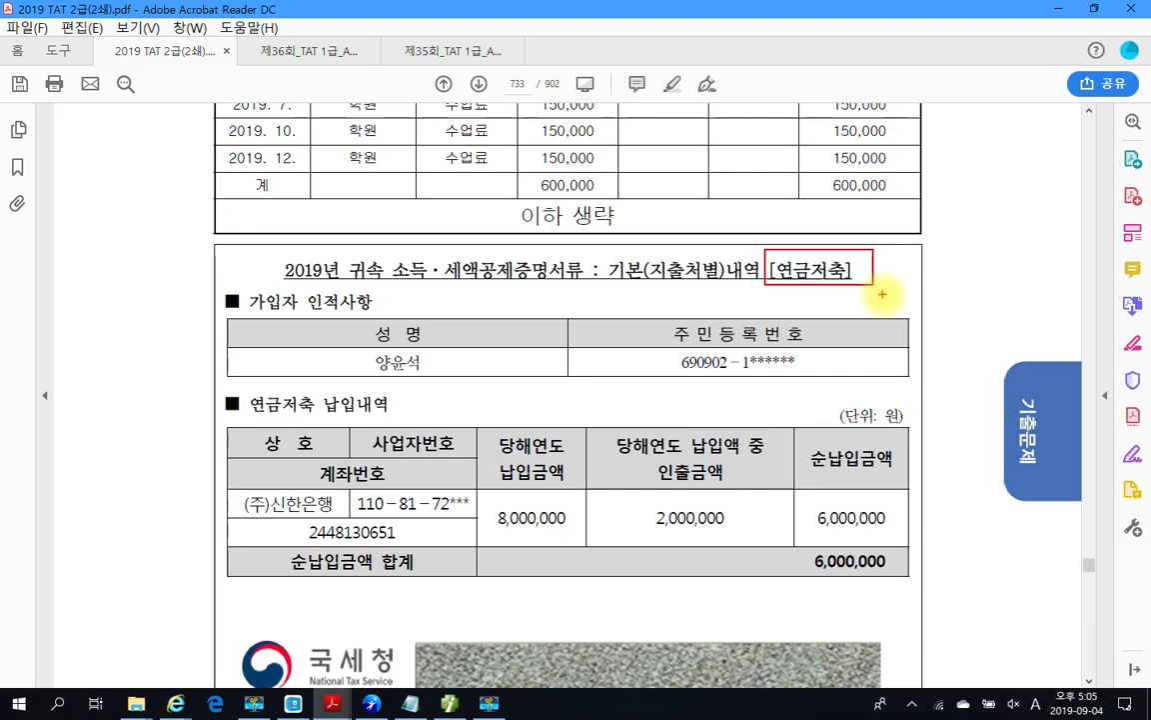
mouse_move(400, 342)
mouse_down()
mouse_move(358, 368)
mouse_move(447, 413)
mouse_up()
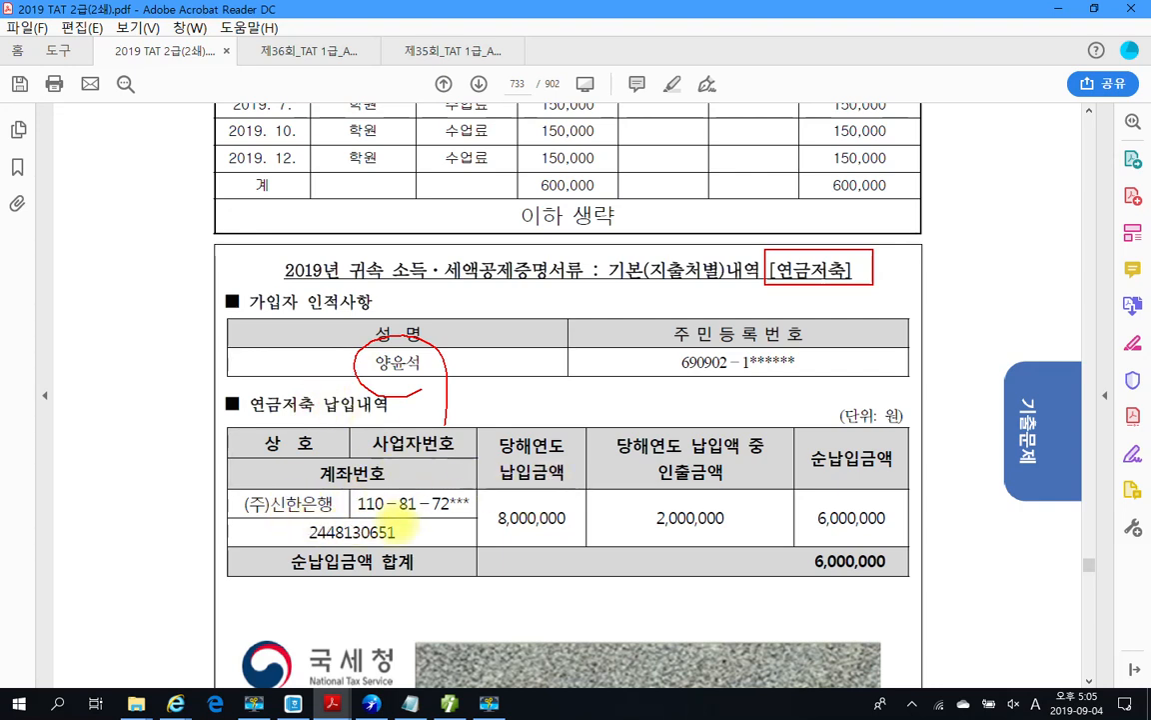
mouse_move(300, 530)
mouse_down()
mouse_move(395, 546)
mouse_move(302, 527)
mouse_move(336, 483)
mouse_move(320, 518)
mouse_up()
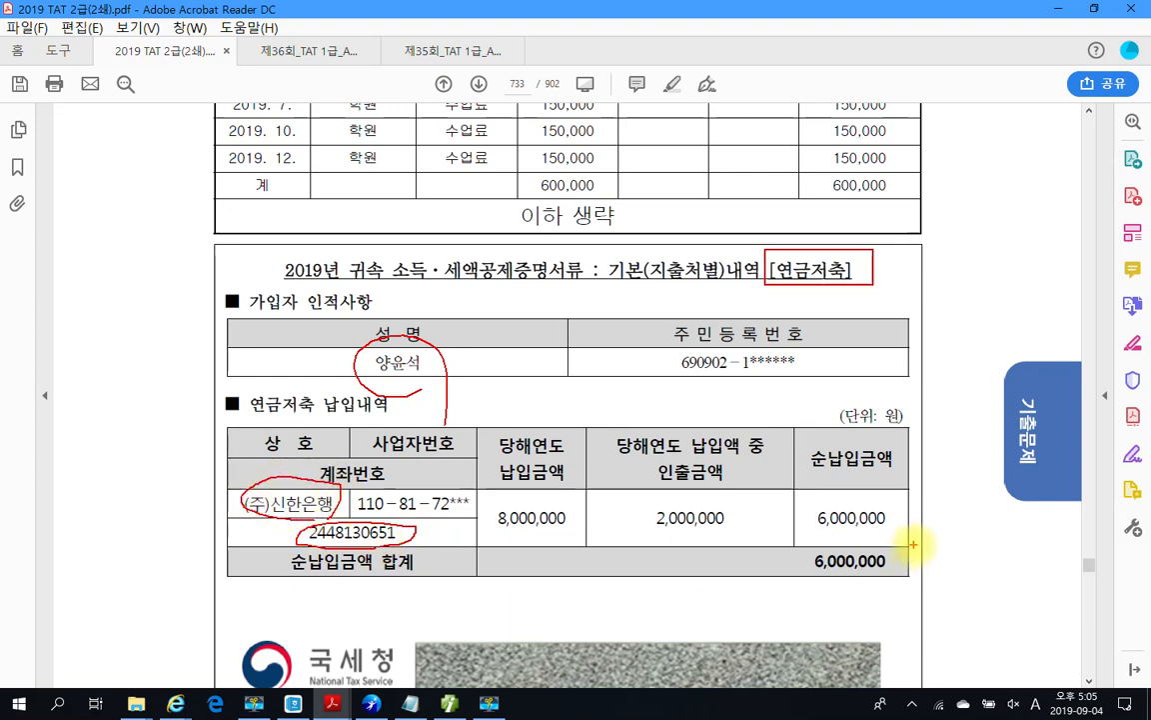
mouse_move(867, 498)
mouse_down()
mouse_move(800, 511)
mouse_move(835, 540)
mouse_move(879, 526)
mouse_up()
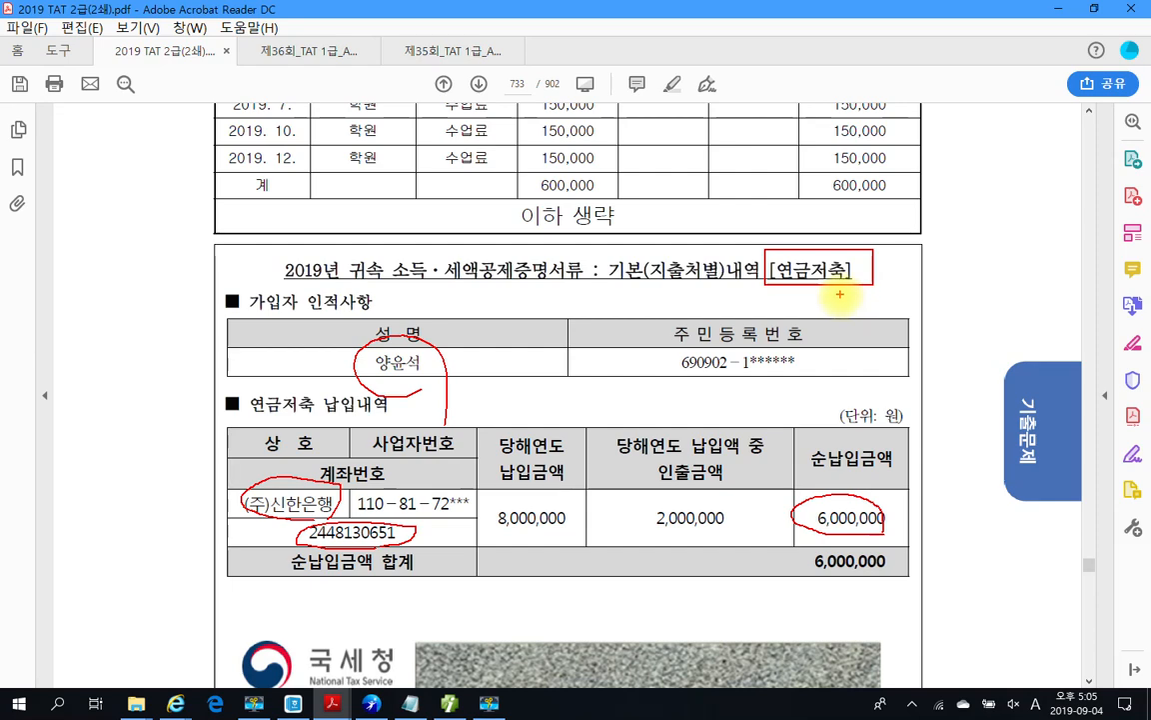
key(Escape)
scroll(728, 509, down, 2)
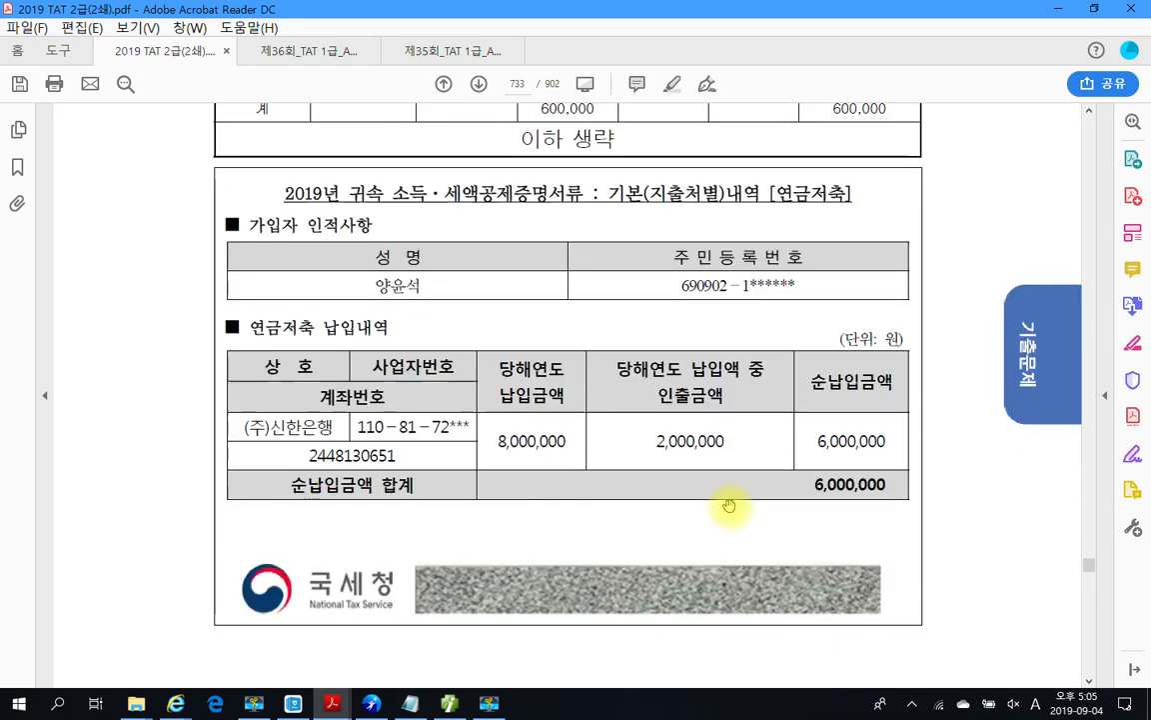
click(448, 703)
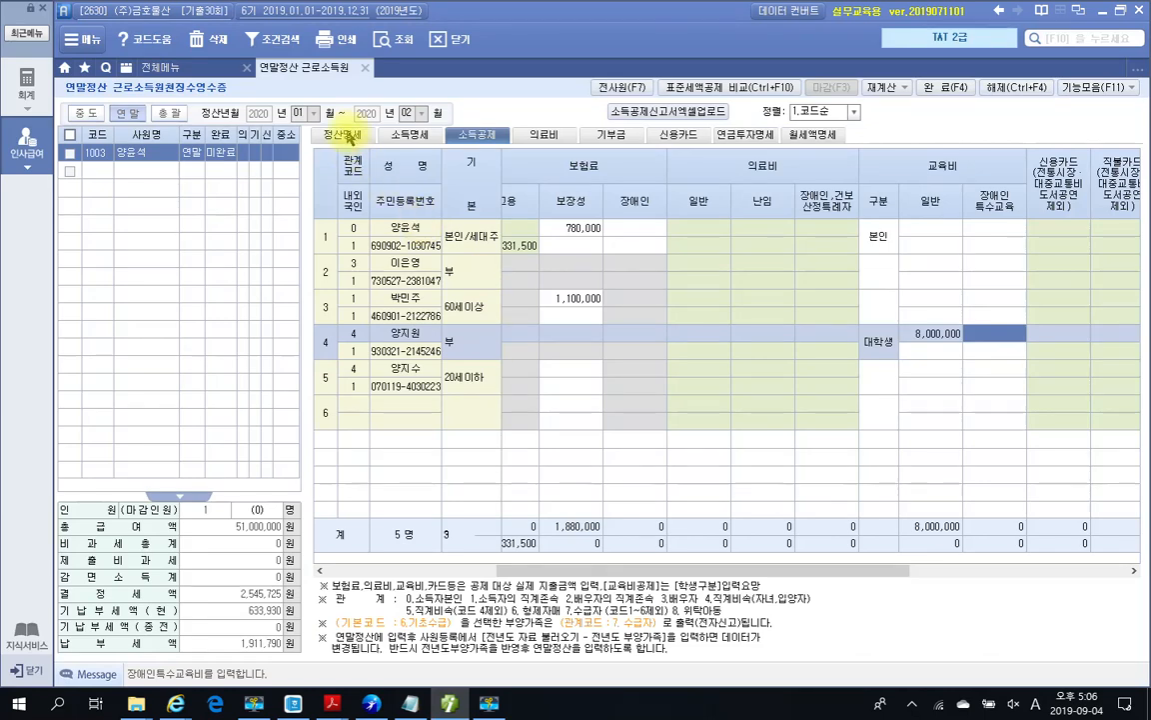
Step: On the 정산명세 sheet, add a 59.연금저축 row of type 3.연금저축 with institution (주)신한은행
click(345, 134)
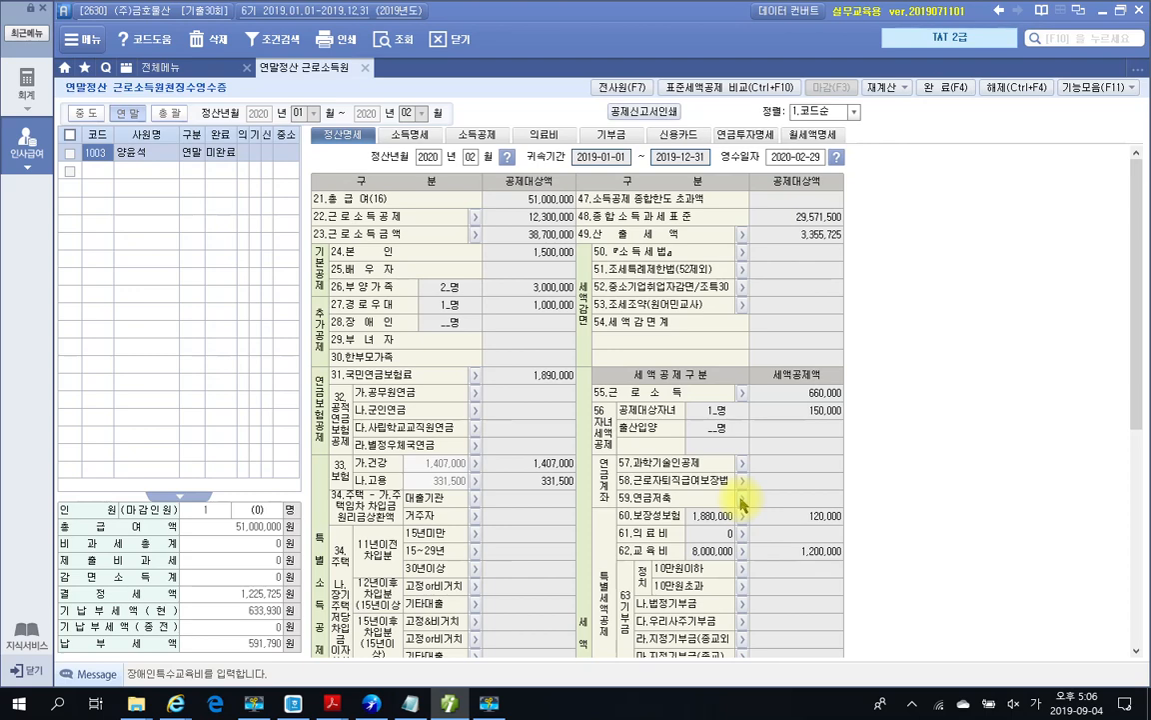
click(742, 503)
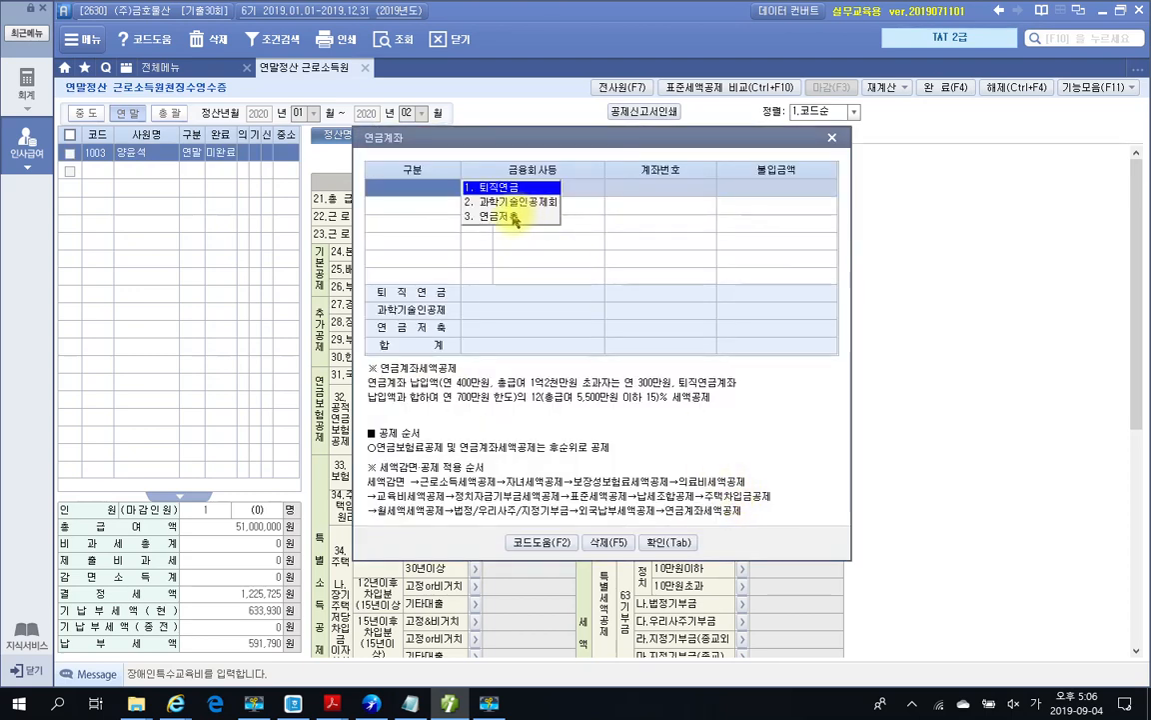
click(515, 218)
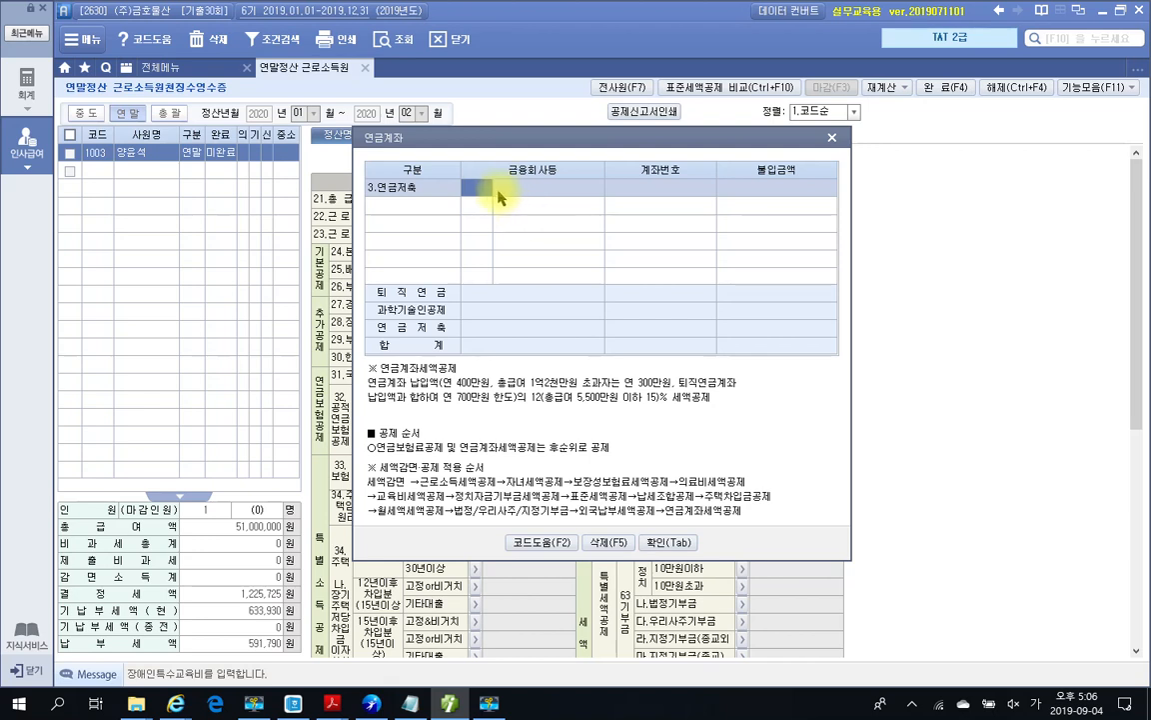
double_click(485, 188)
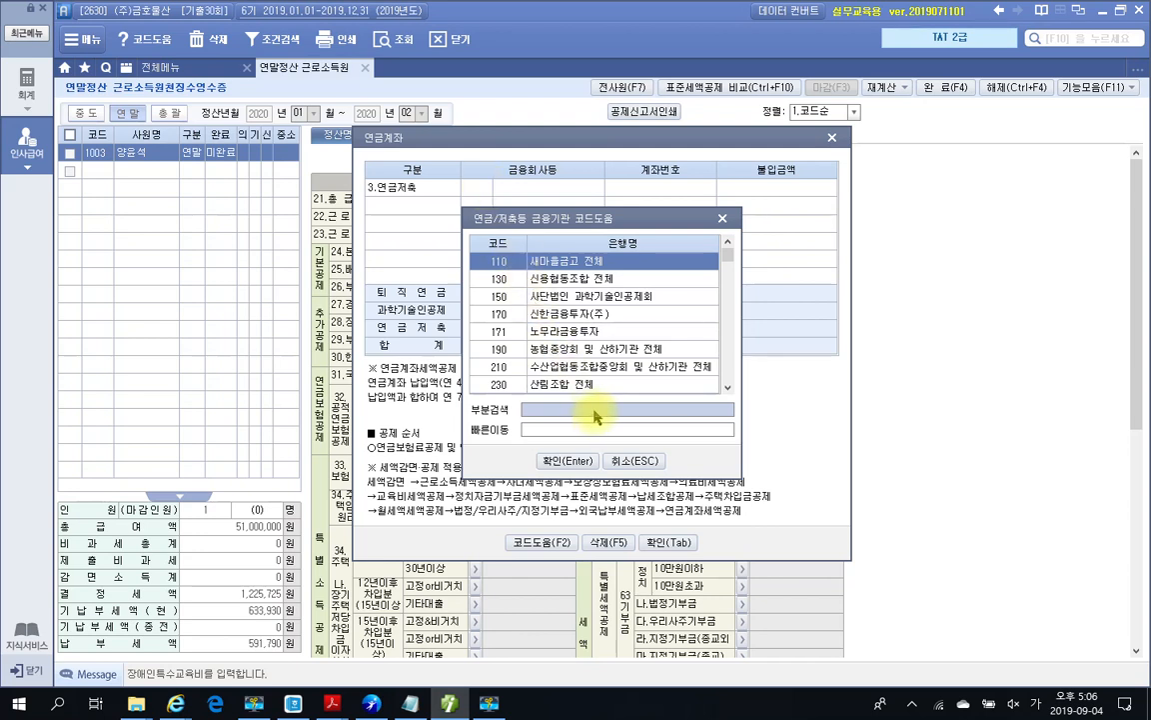
text(산림)
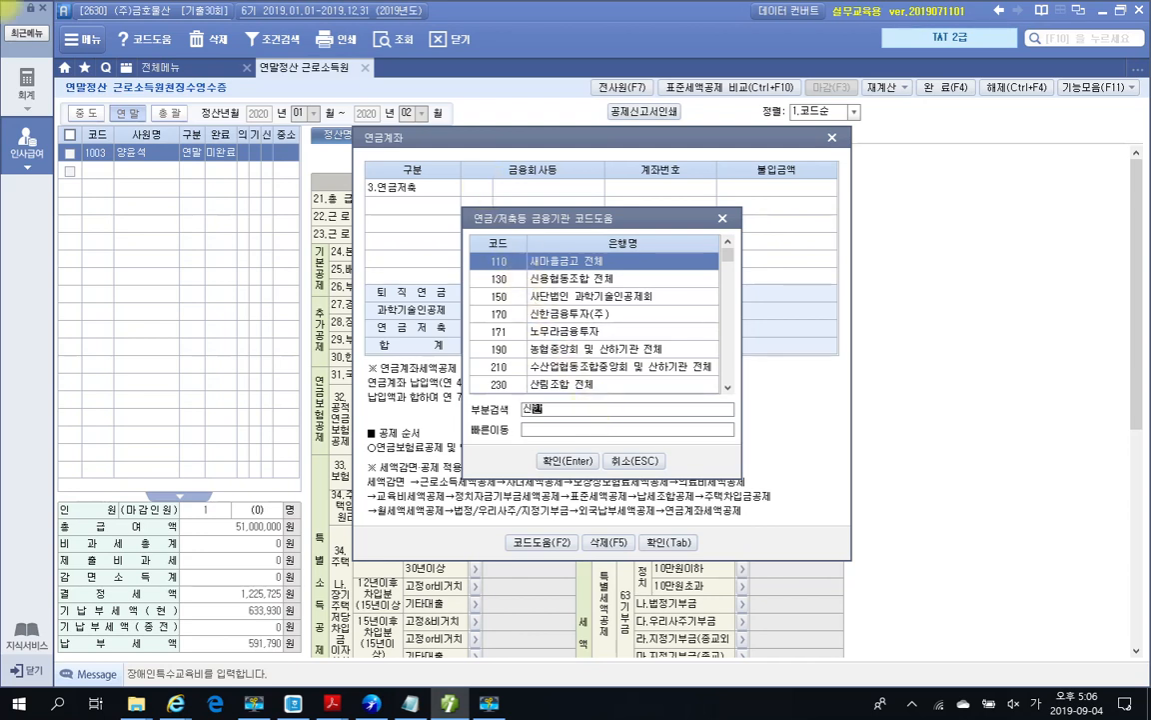
key(Return)
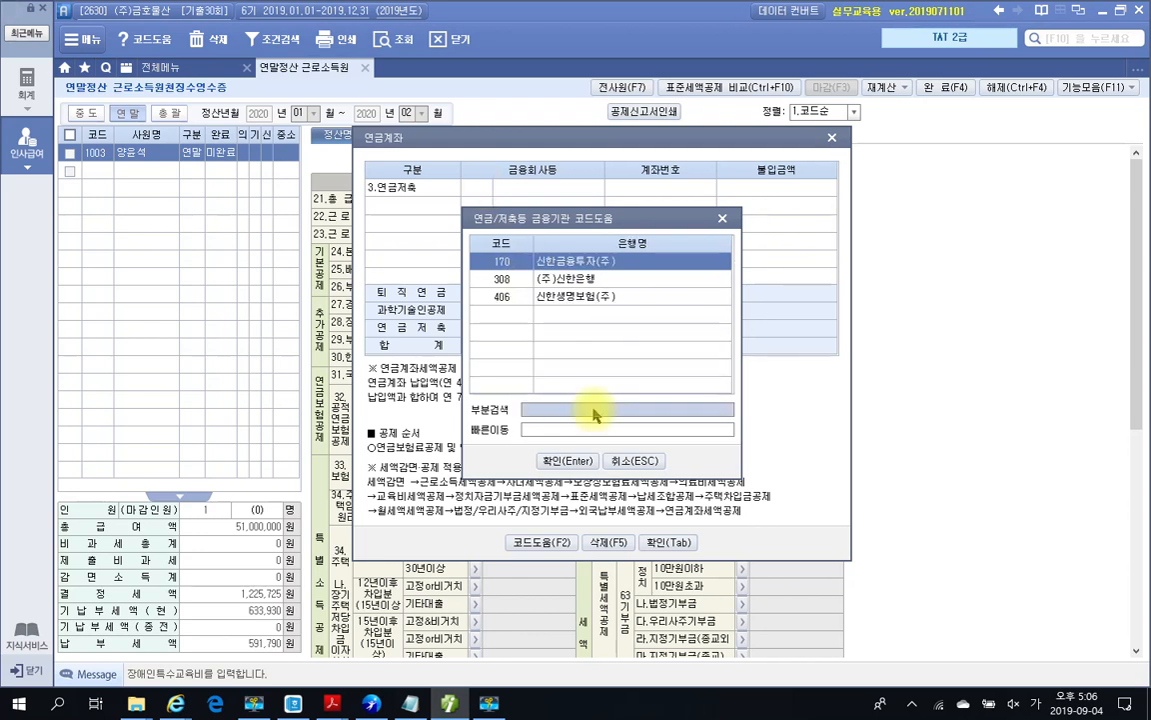
key(Down)
key(Return)
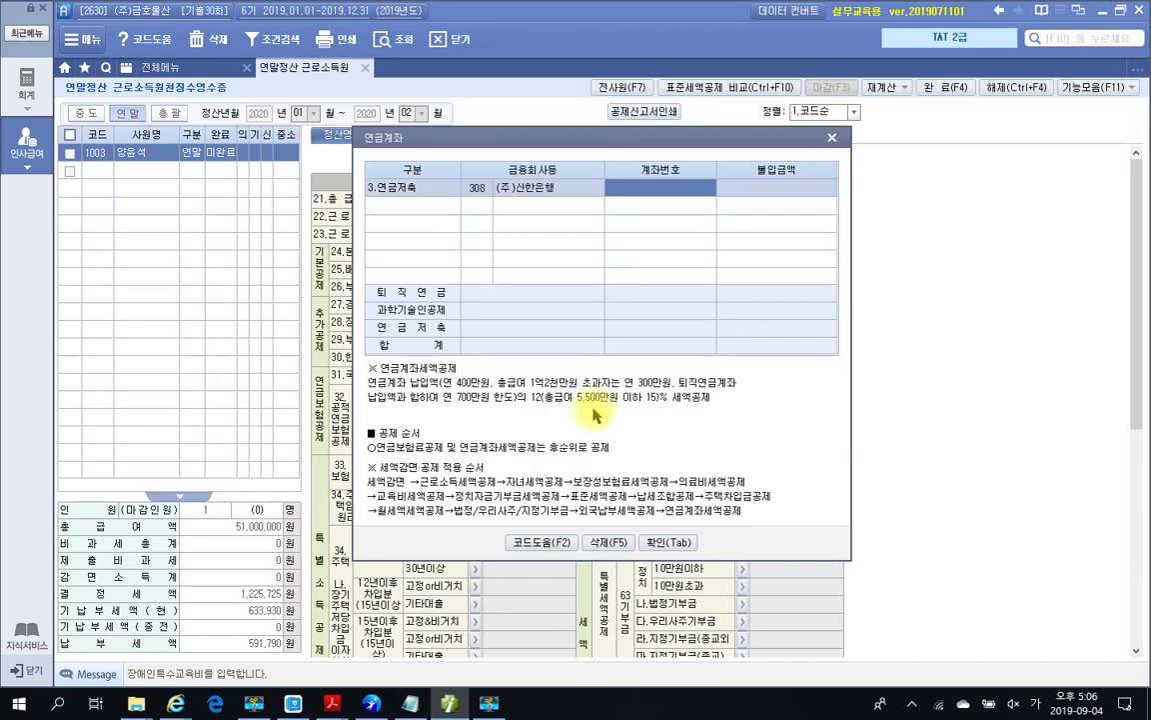
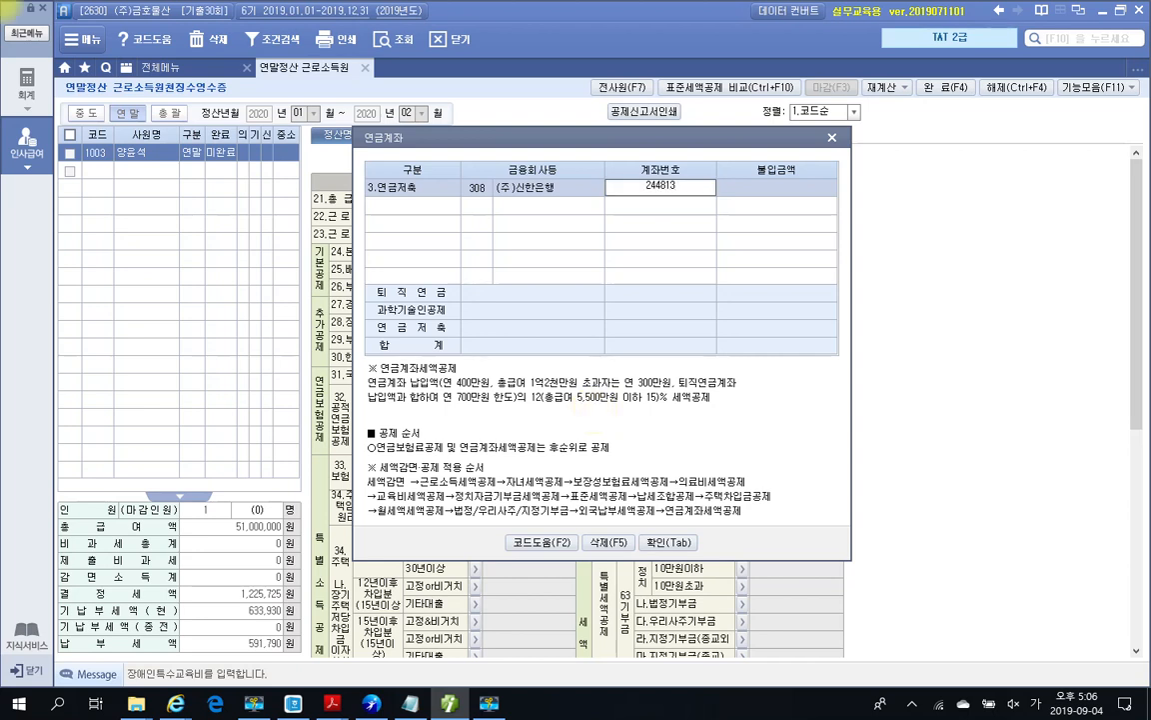
Step: Enter the pension account number and the 6,000,000 payment, then apply the entry
key(Return)
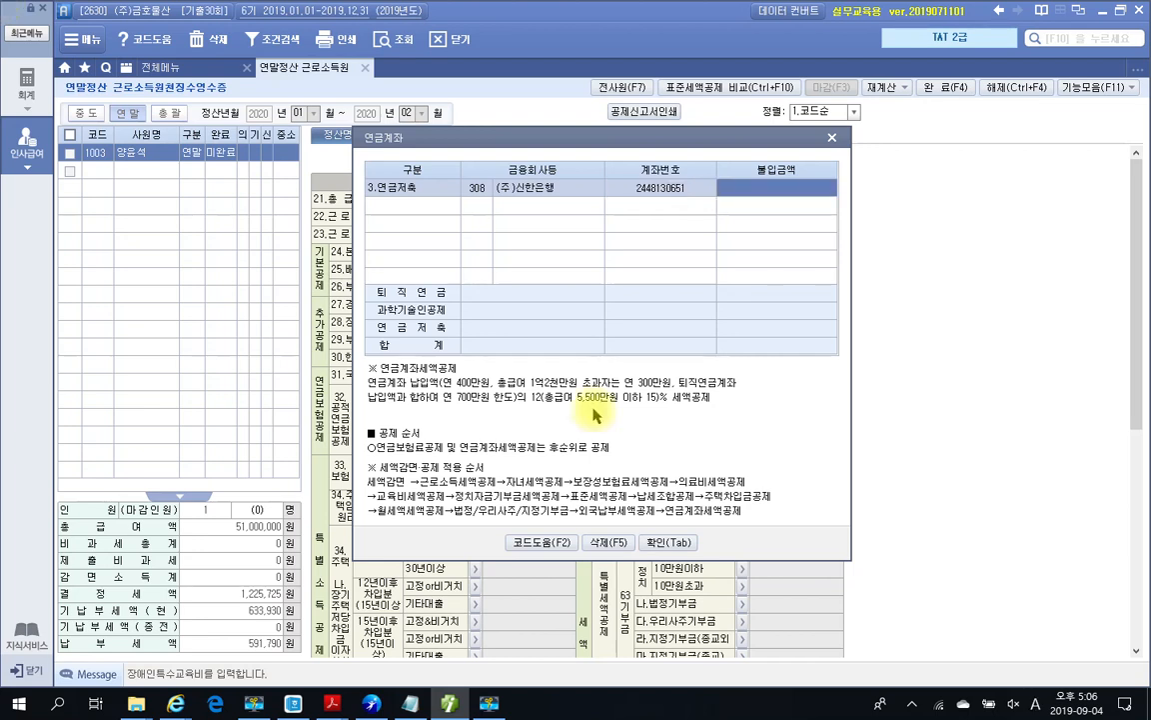
text(6000000)
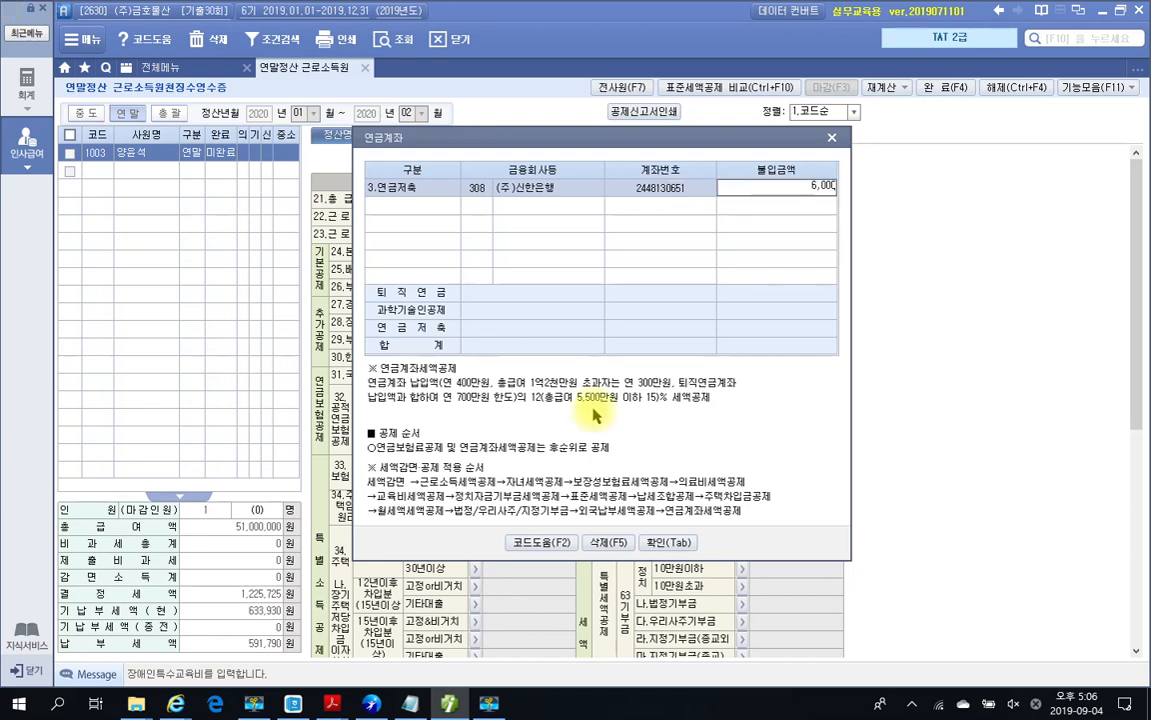
key(Return)
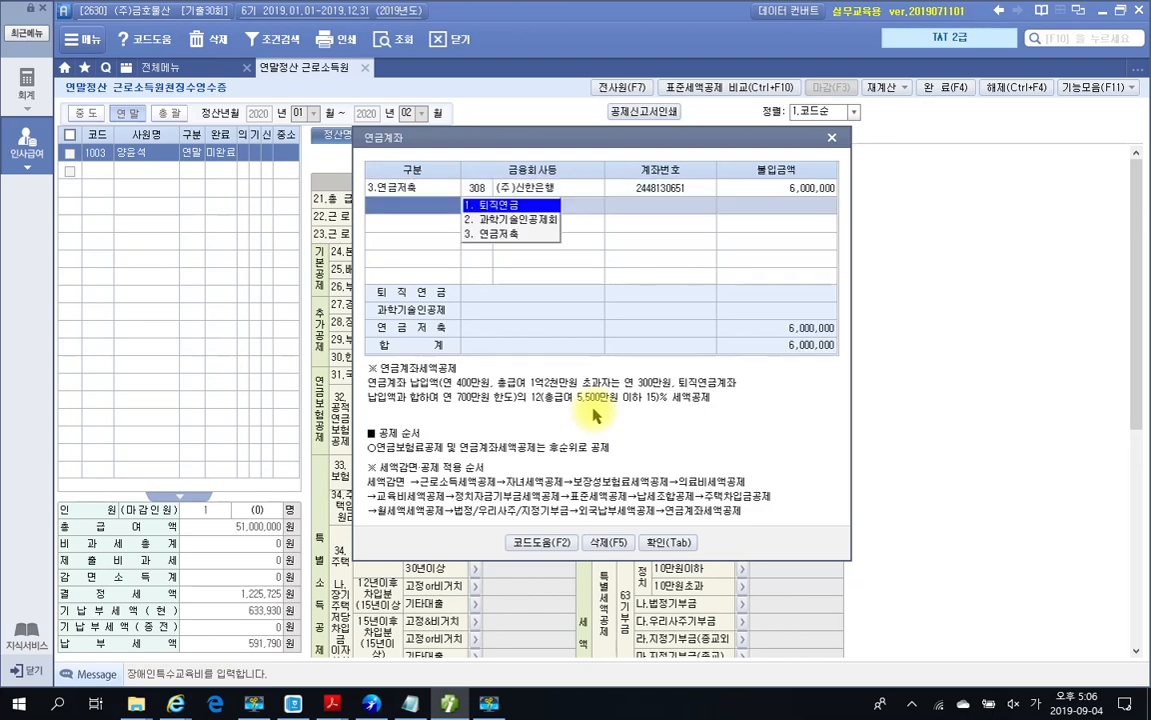
click(667, 542)
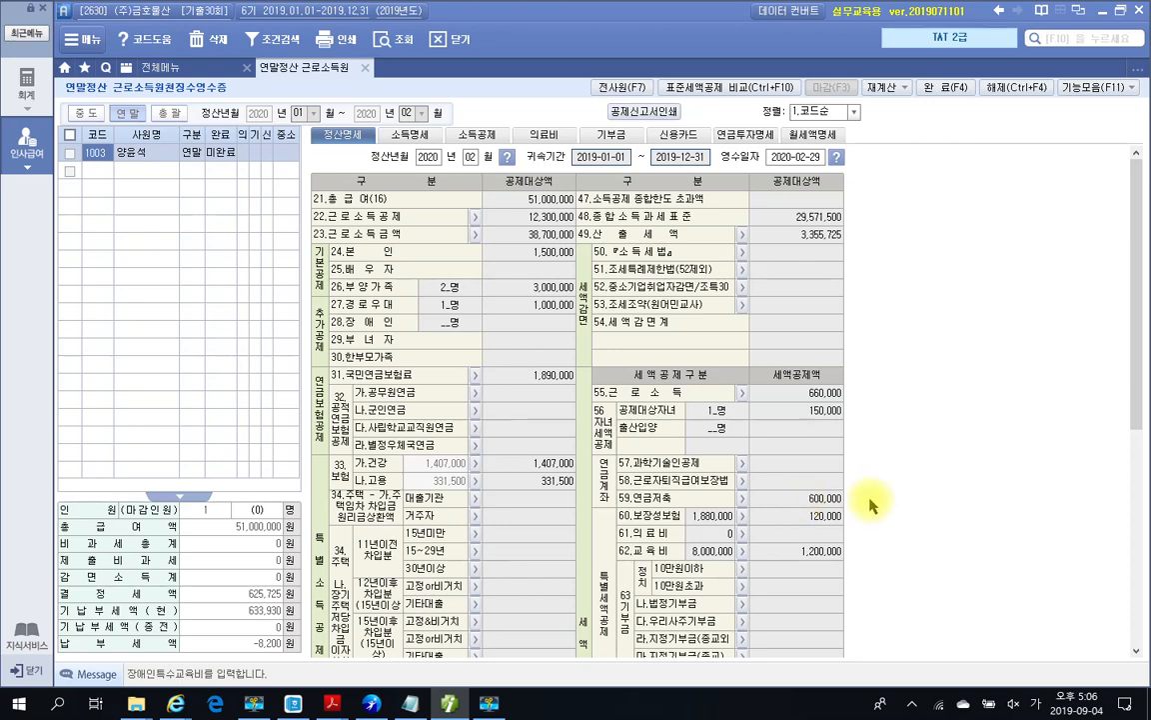
click(490, 704)
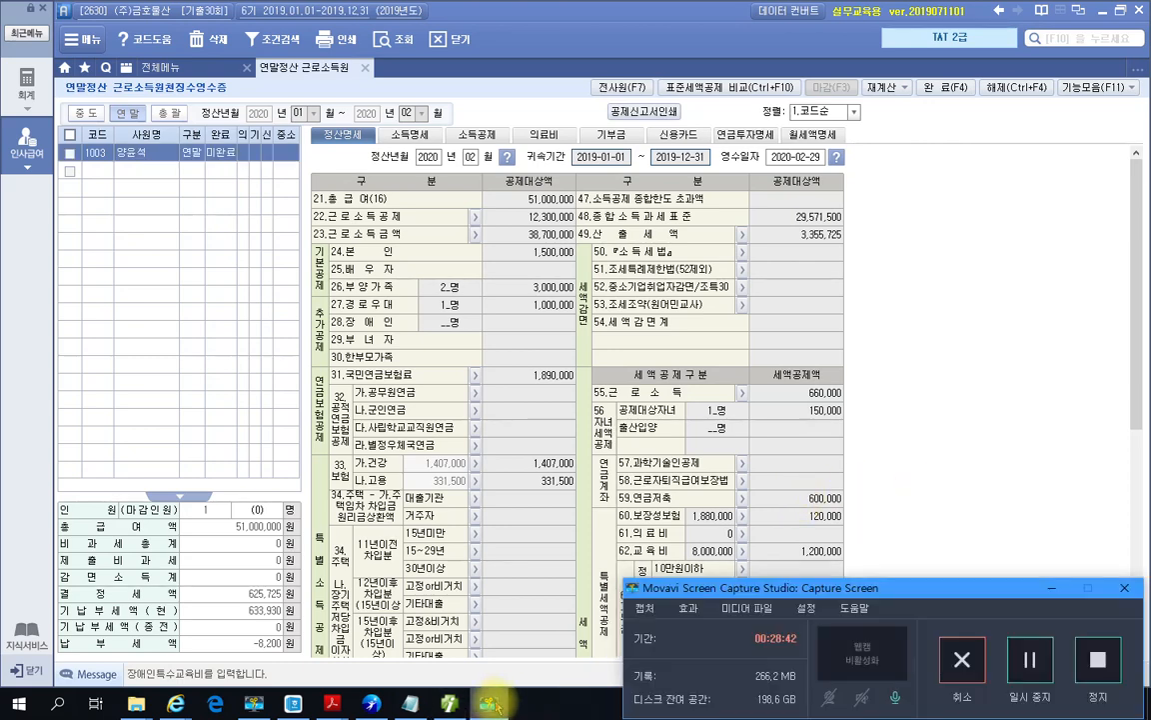
click(490, 703)
click(451, 704)
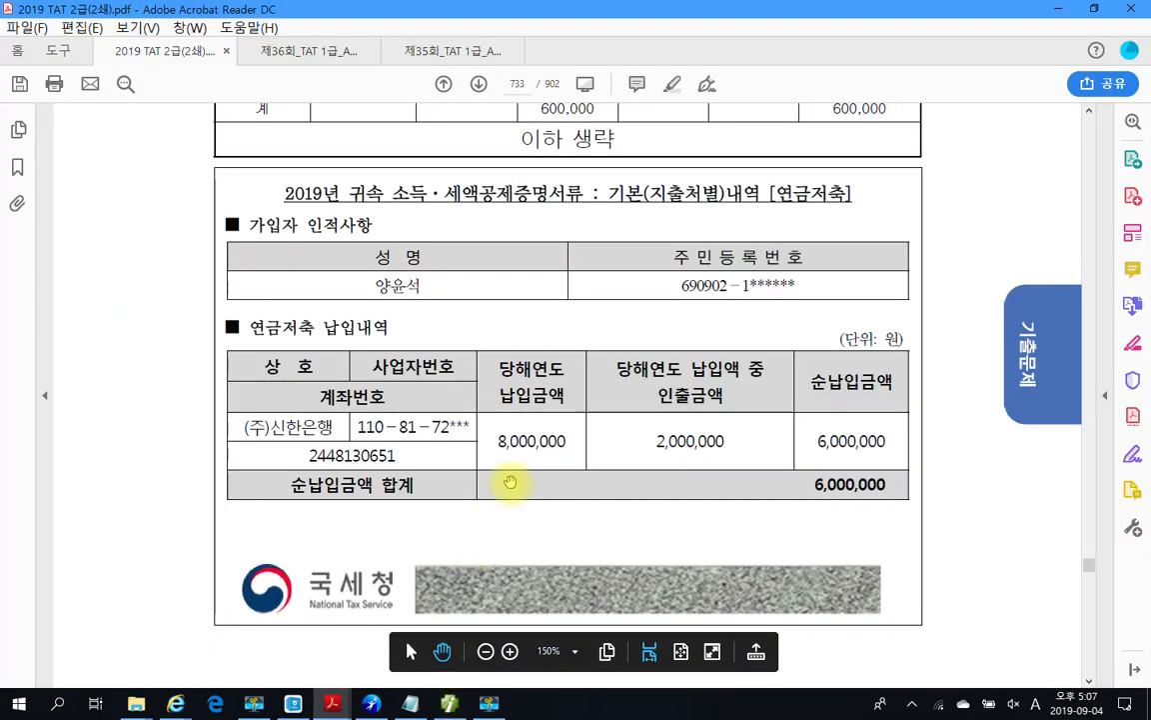
scroll(516, 481, down, 3)
scroll(519, 481, down, 5)
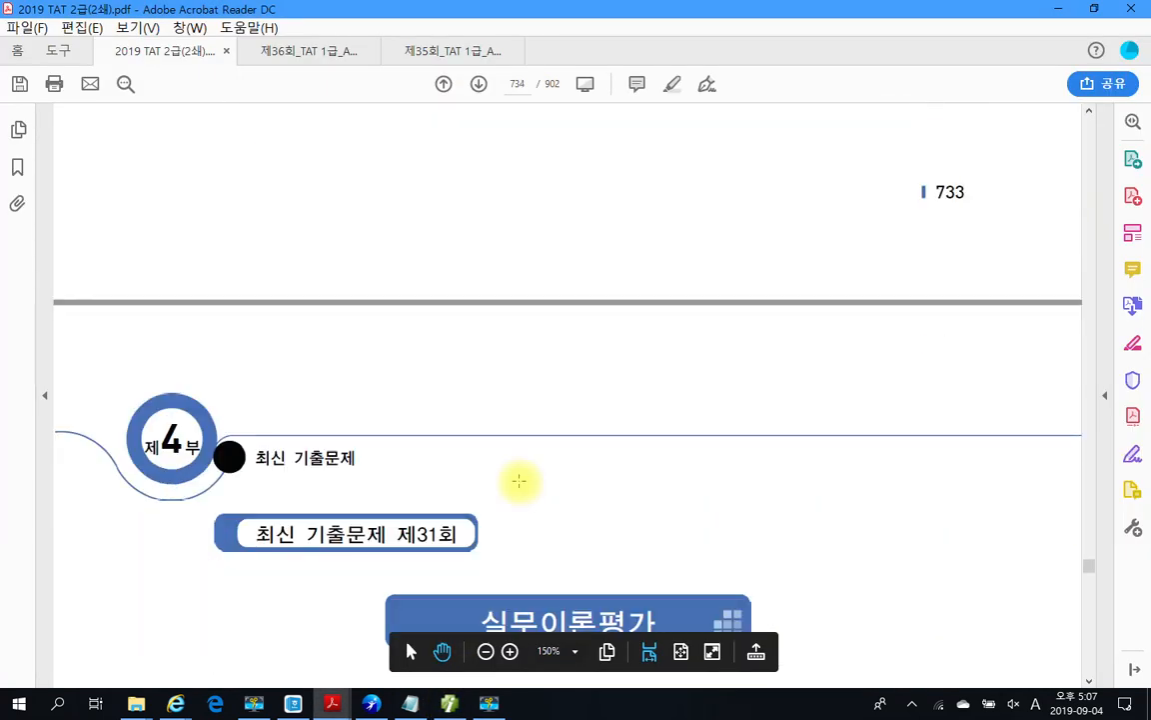
scroll(595, 485, up, 5)
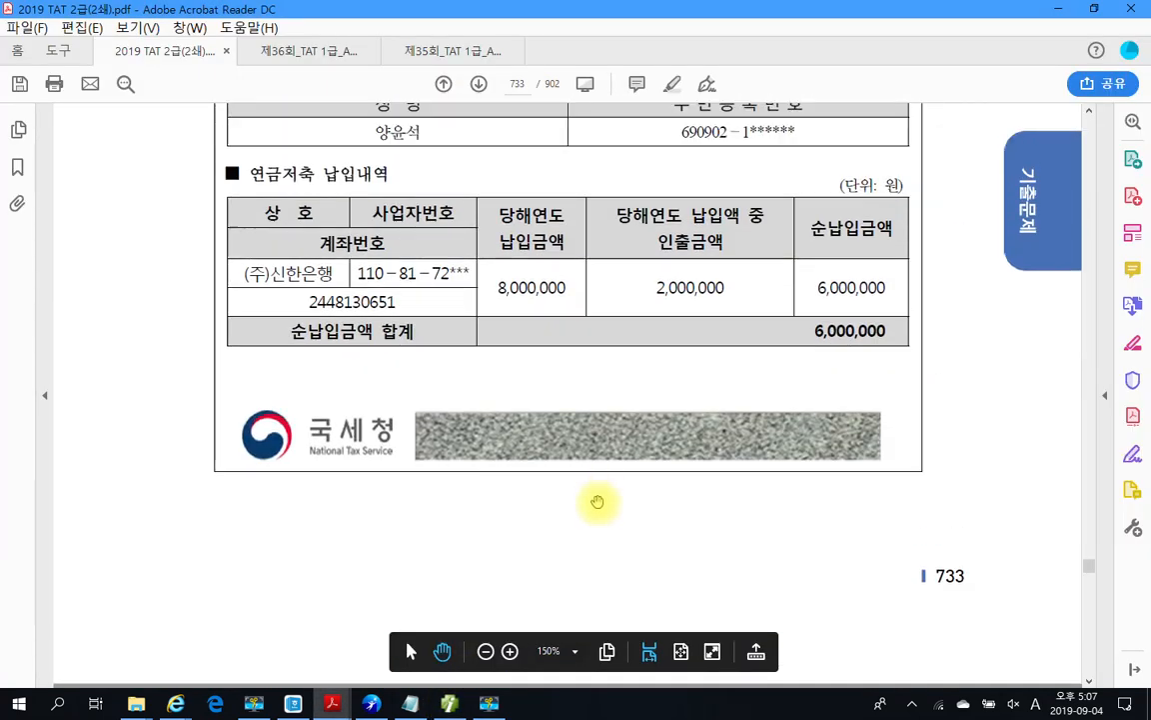
scroll(597, 499, up, 2)
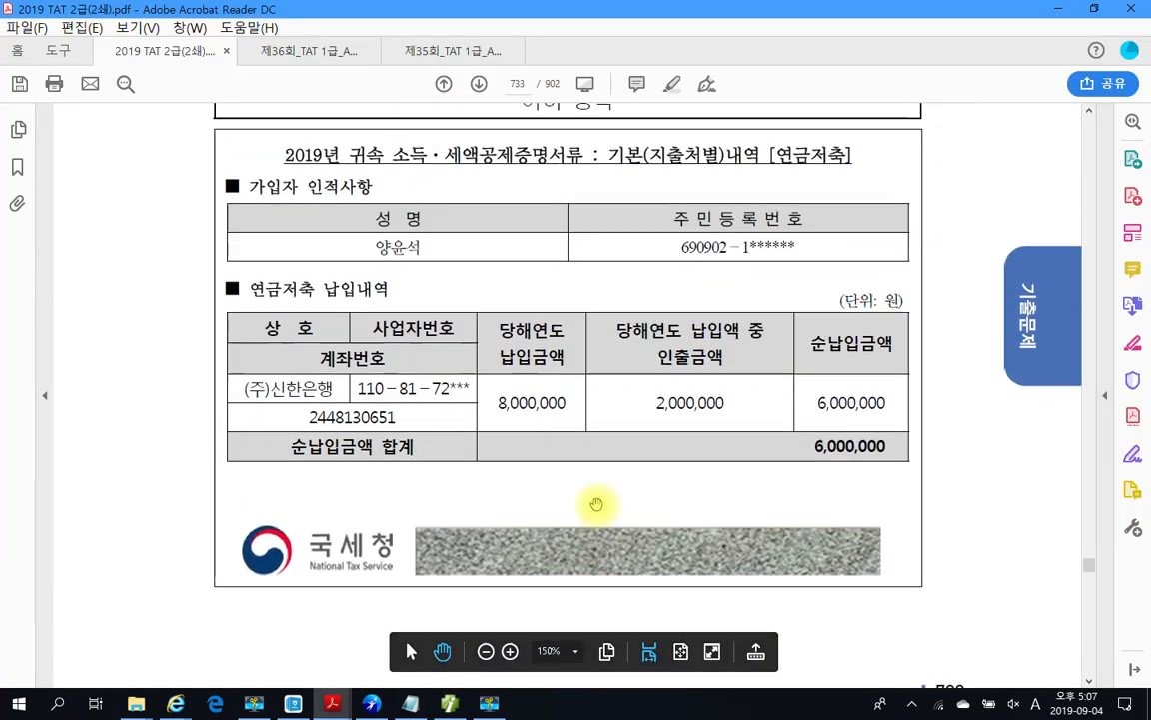
click(440, 708)
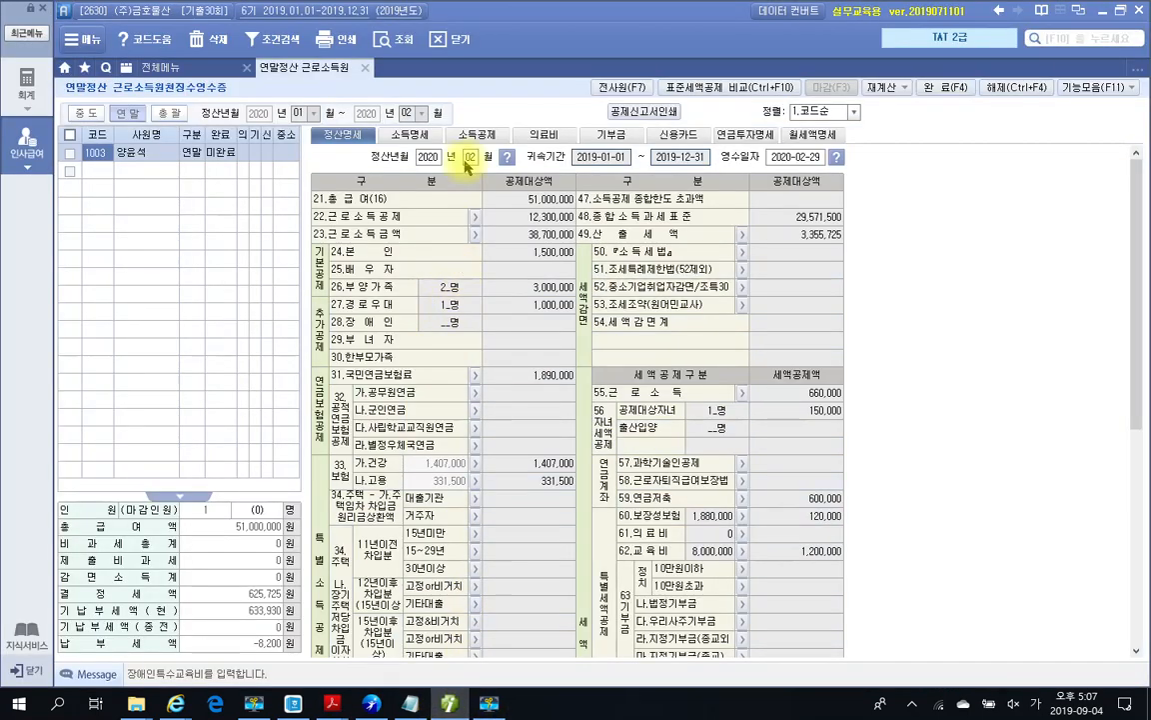
Step: Close the 연말정산 근로소득원천징수영수증 tab to return to the 전체메뉴 page
click(365, 68)
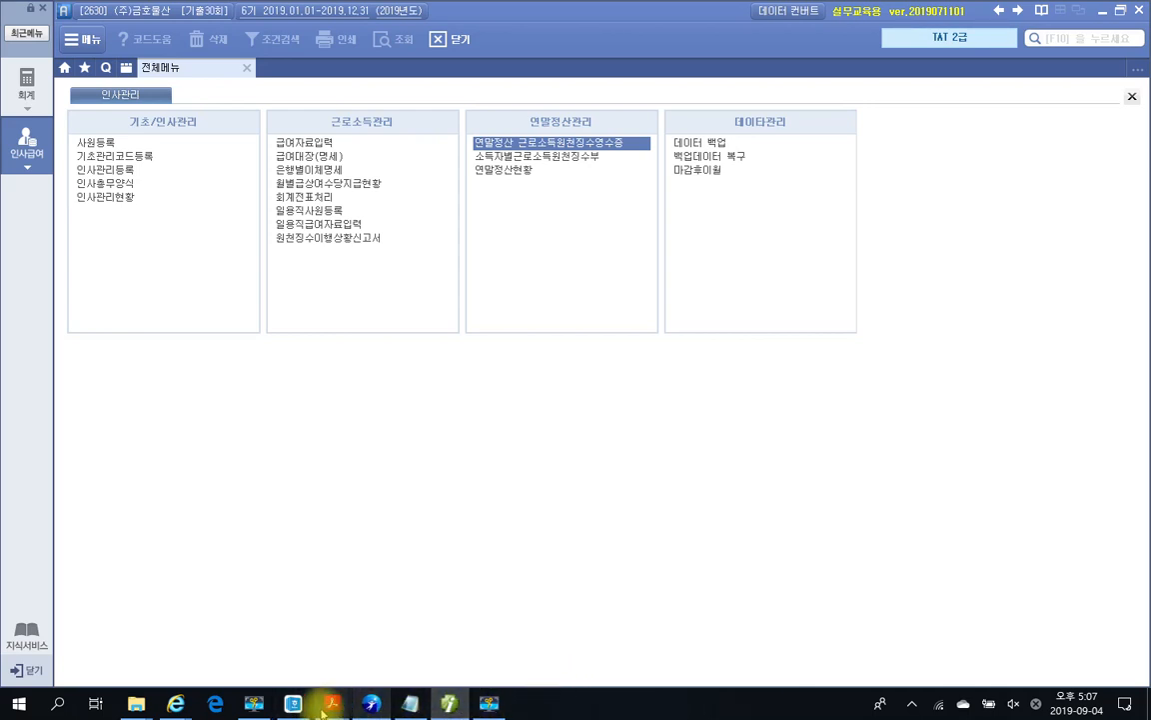
click(484, 706)
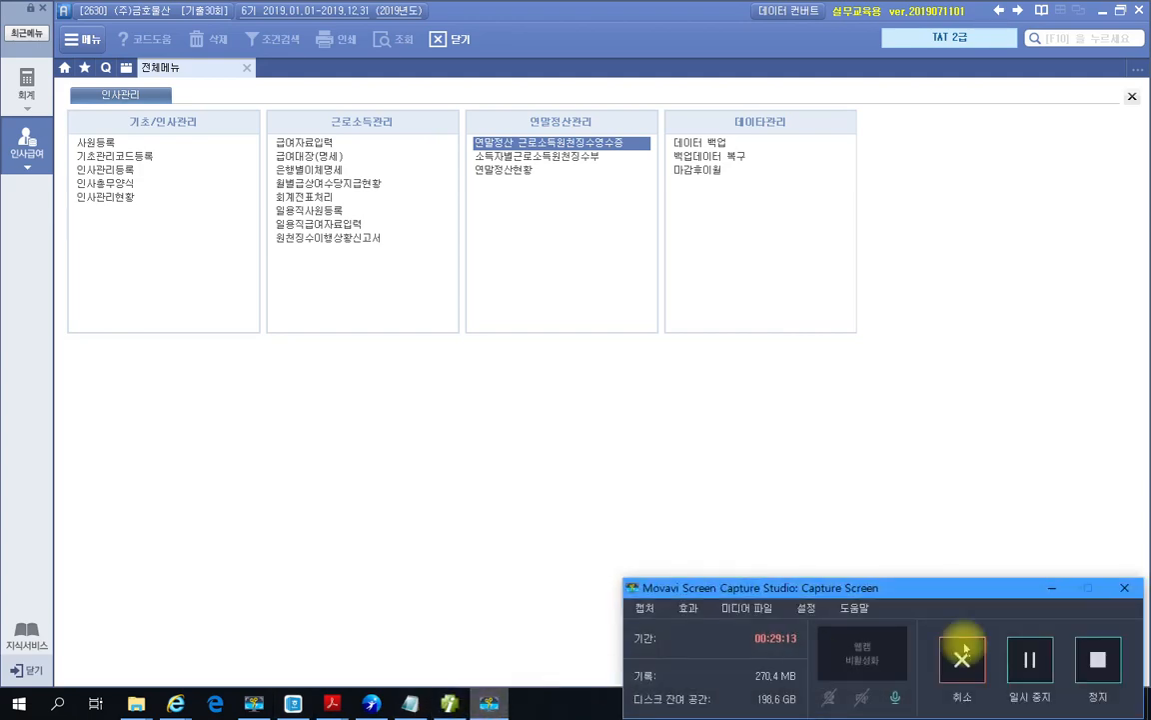